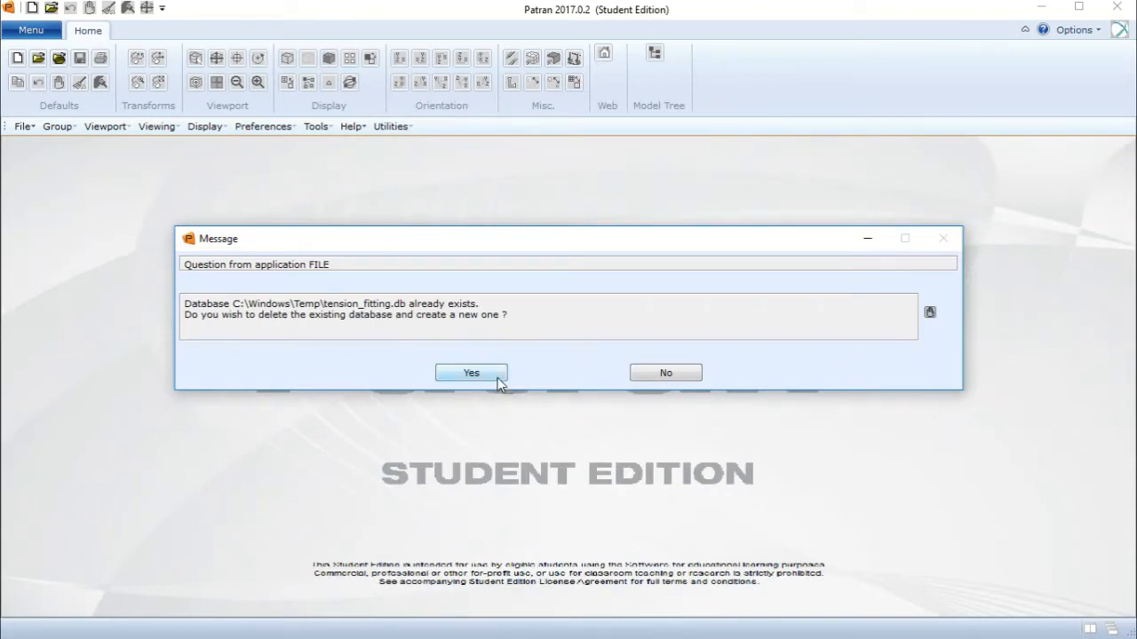
- Create the new tension_fitting database, replacing the existing one, and accept the default model preferences
click(497, 378)
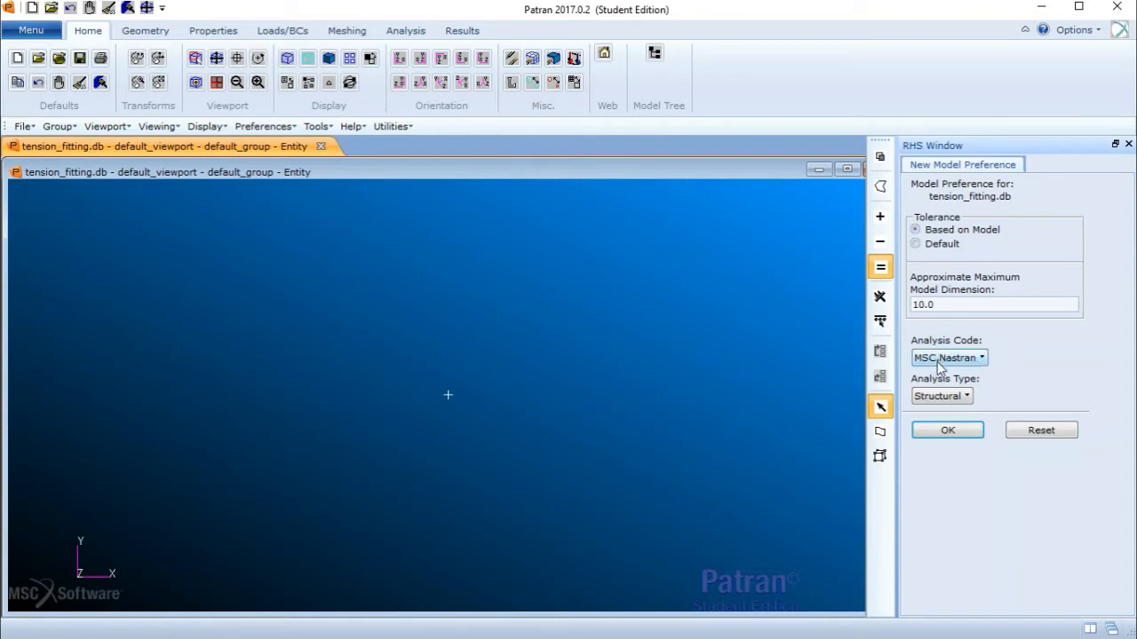
click(947, 432)
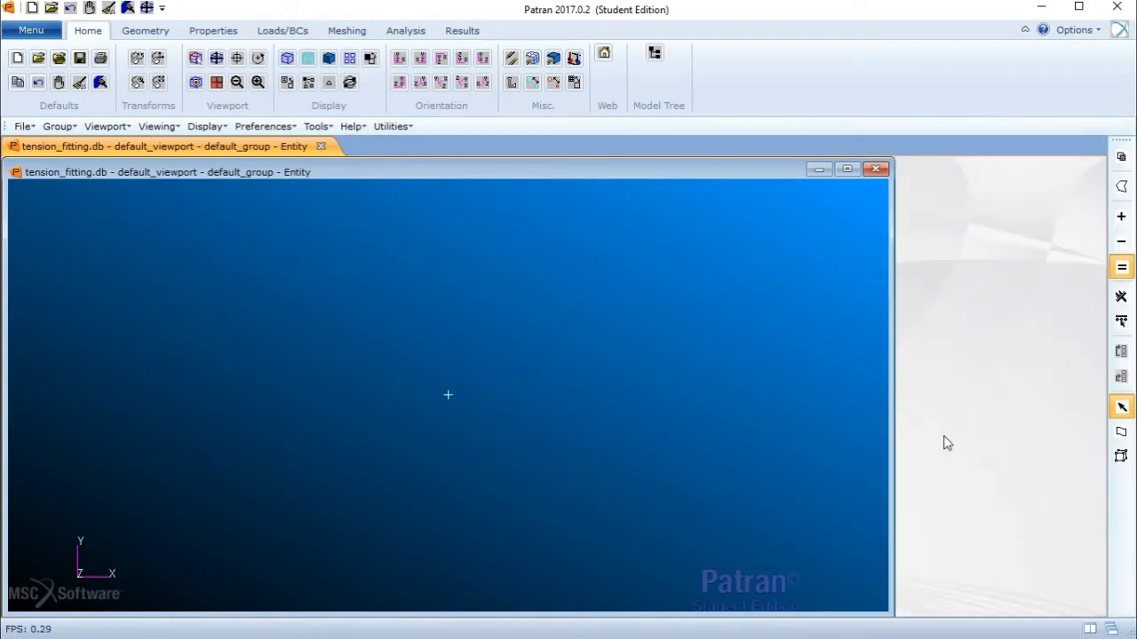
- Create a rectangular surface by XYZ method with vector <5 2 0> at origin [0 0 0]
click(140, 34)
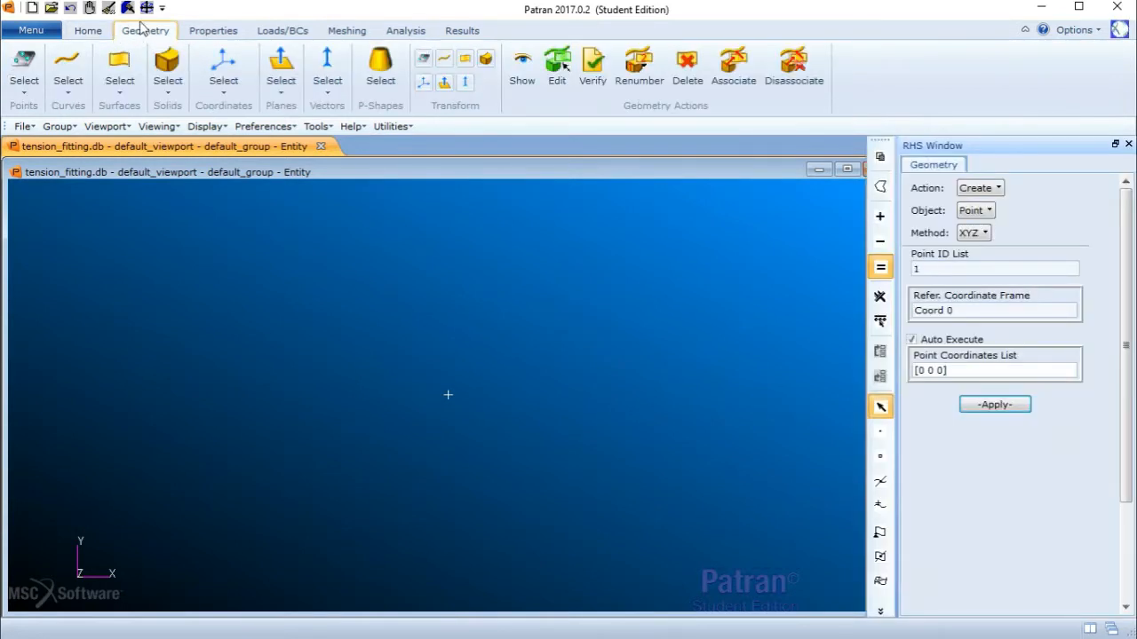
click(990, 191)
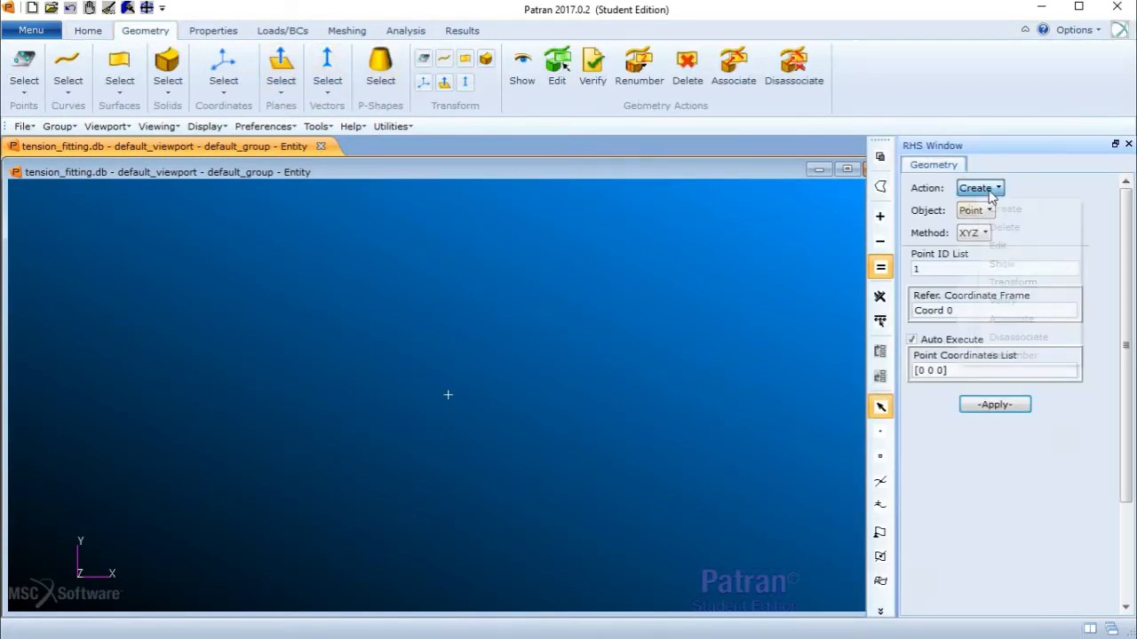
click(981, 209)
click(977, 212)
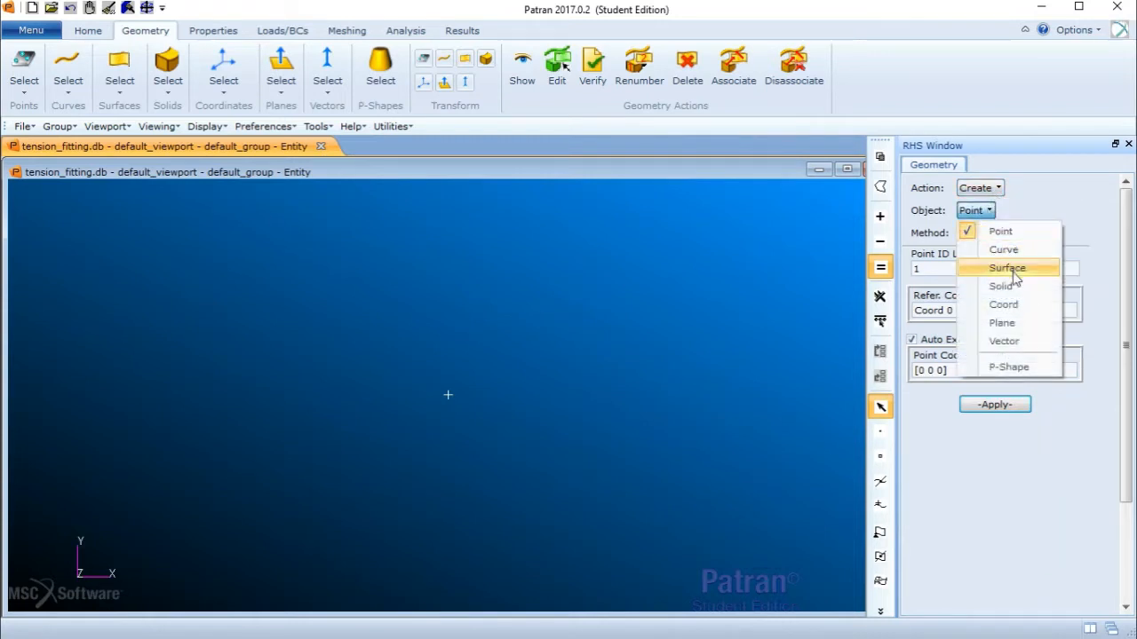
click(1009, 270)
click(993, 232)
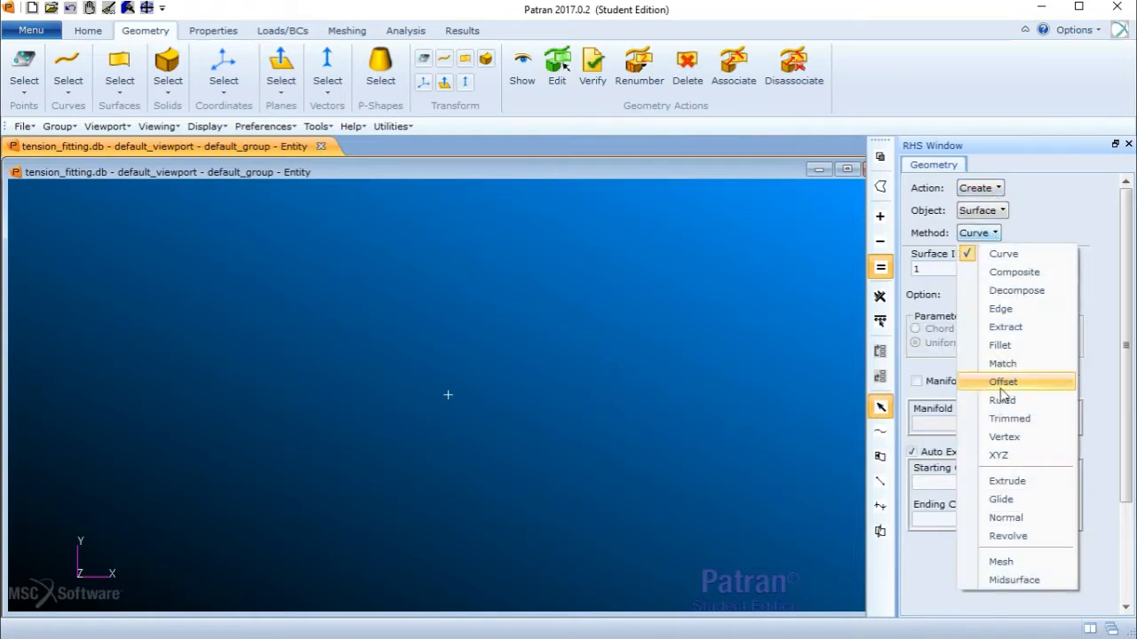
click(1010, 457)
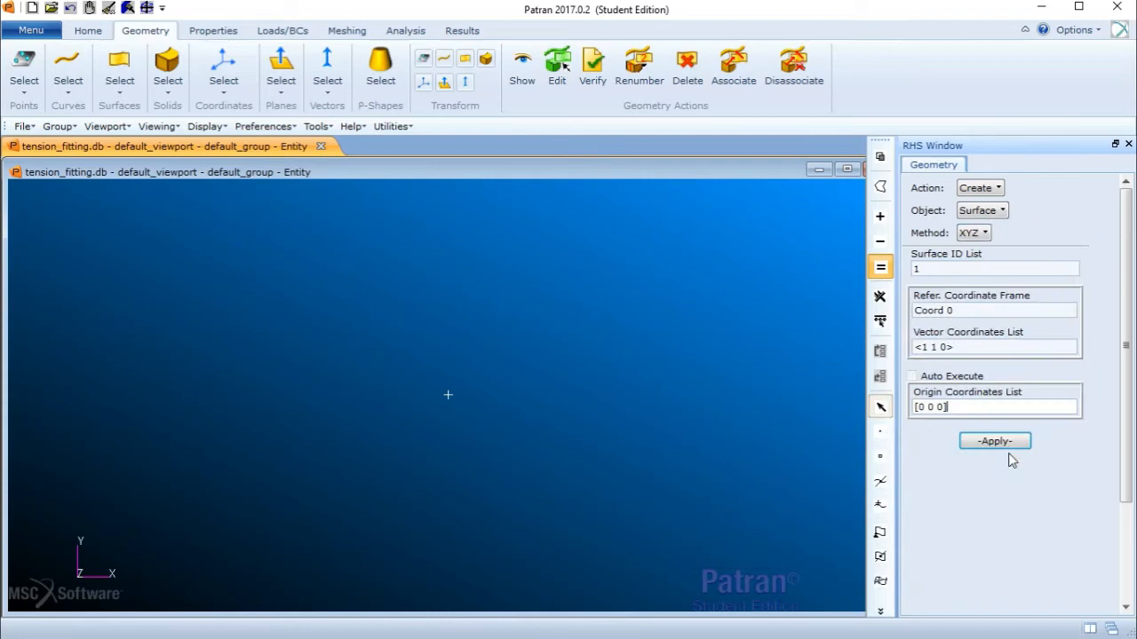
click(976, 349)
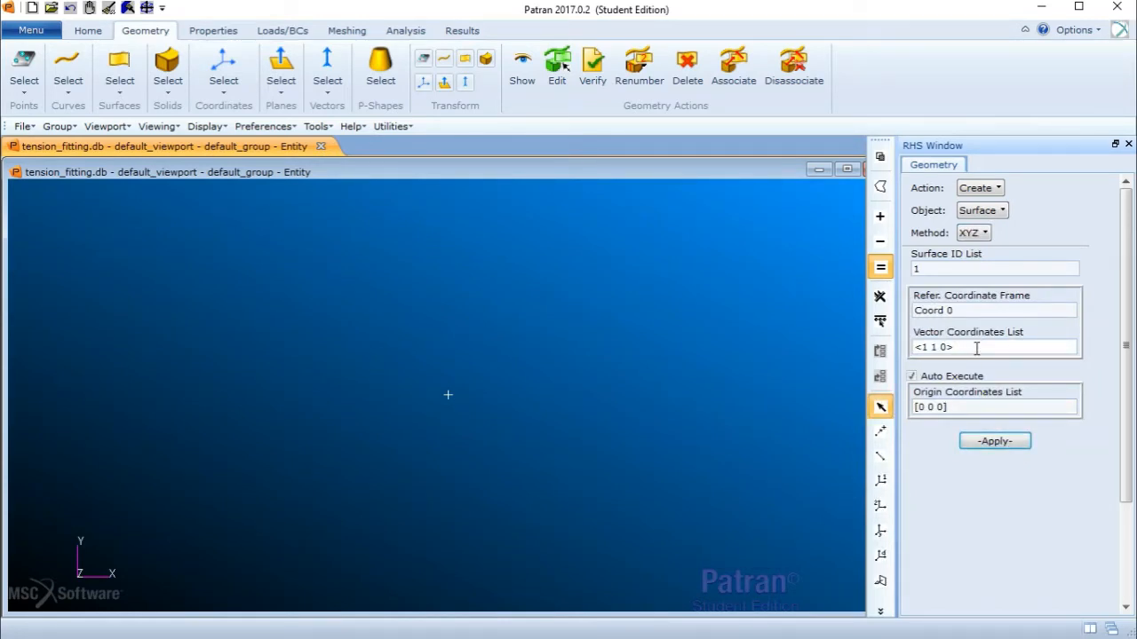
key(BackSpace)
text(5)
click(996, 442)
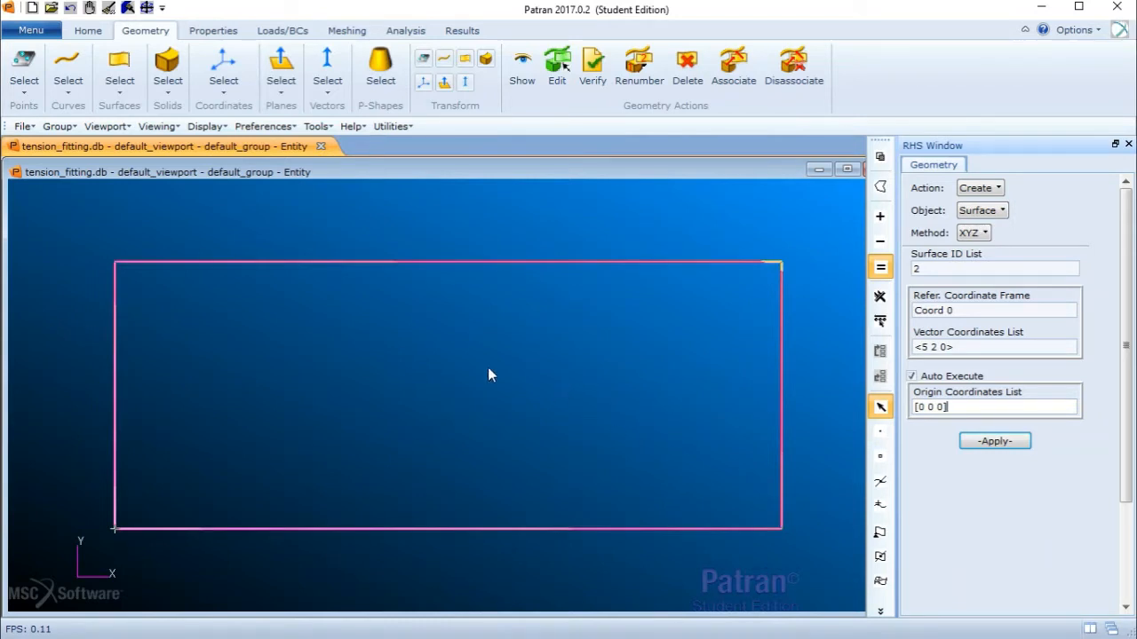
- Enlarge the point display size so the surface's corner points show
click(88, 30)
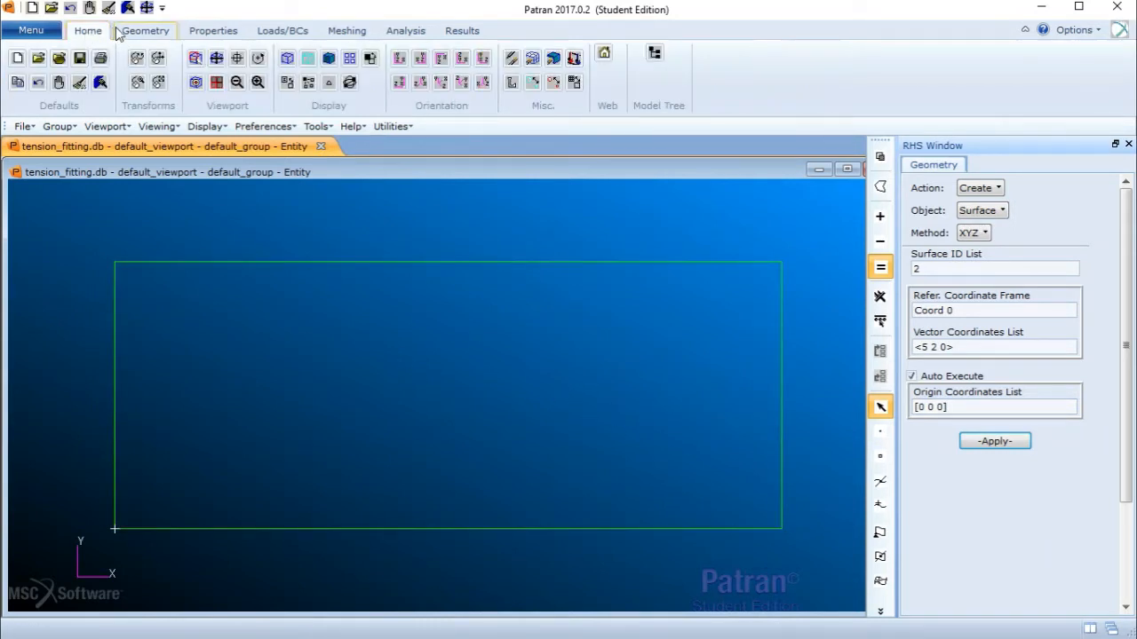
click(534, 85)
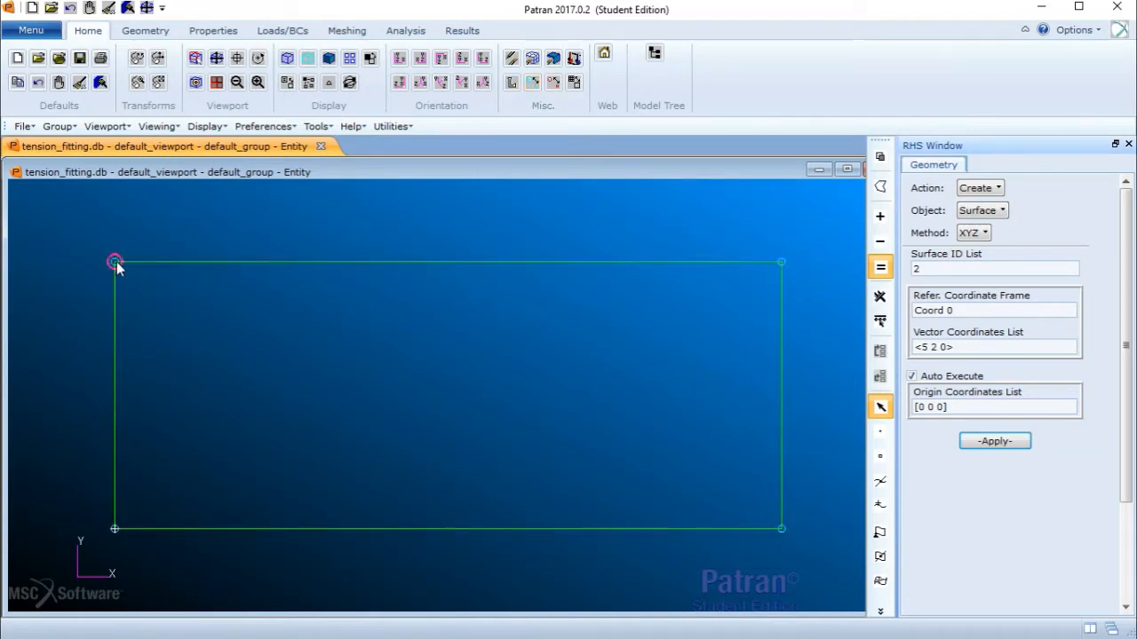
- Translate the surface's top-left corner point by direction vector <0.5 0 0> with Auto Execute off, creating a new point
click(144, 31)
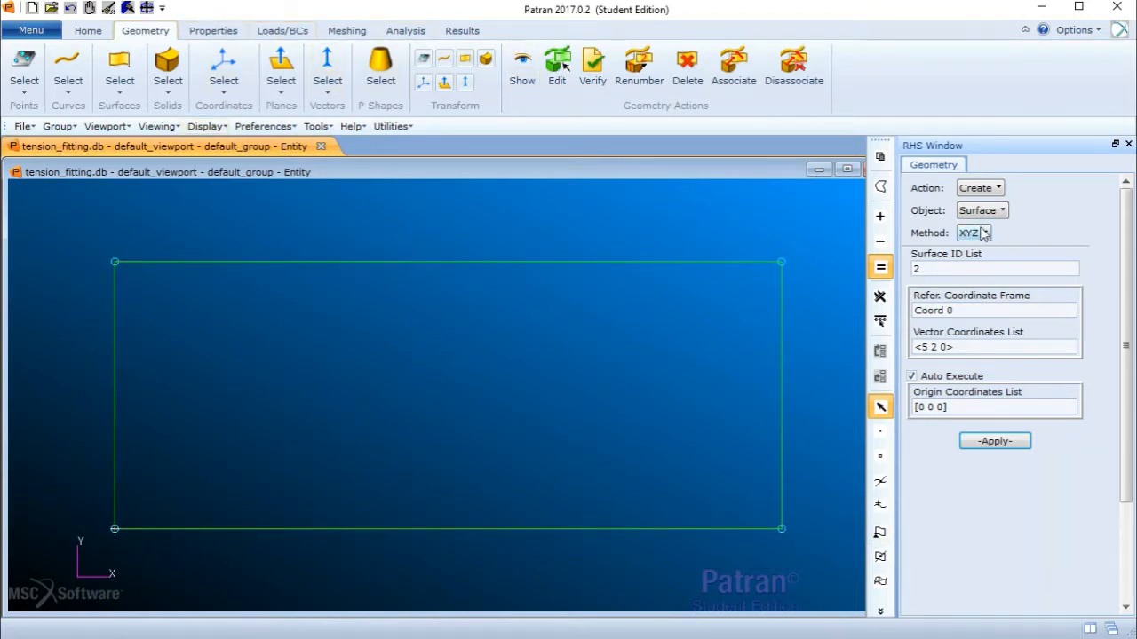
click(976, 190)
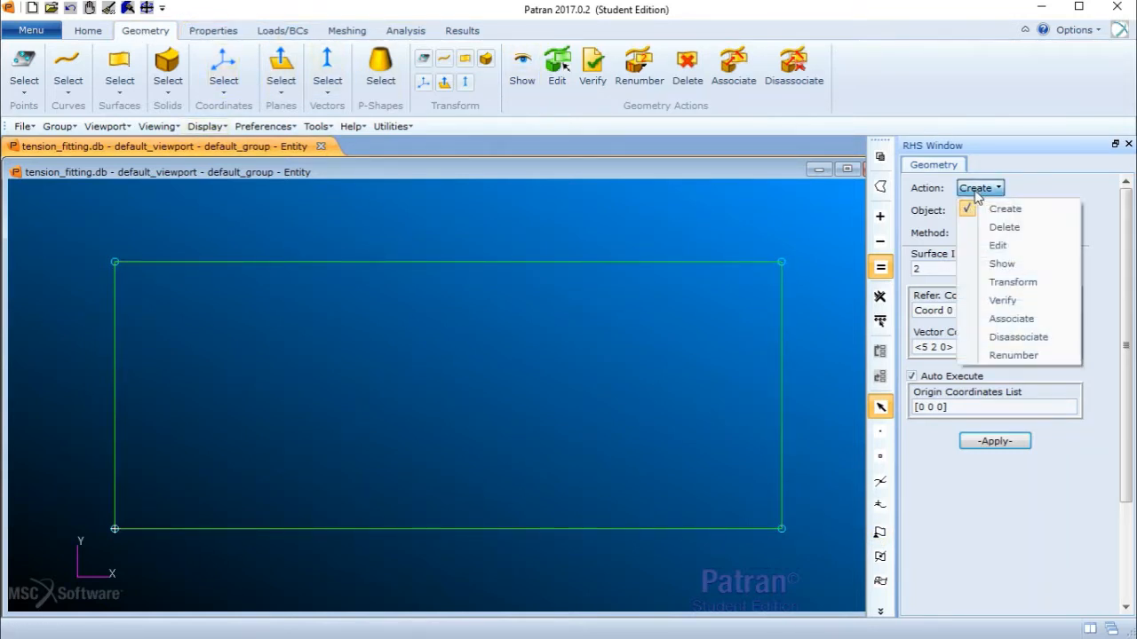
click(1012, 282)
click(983, 211)
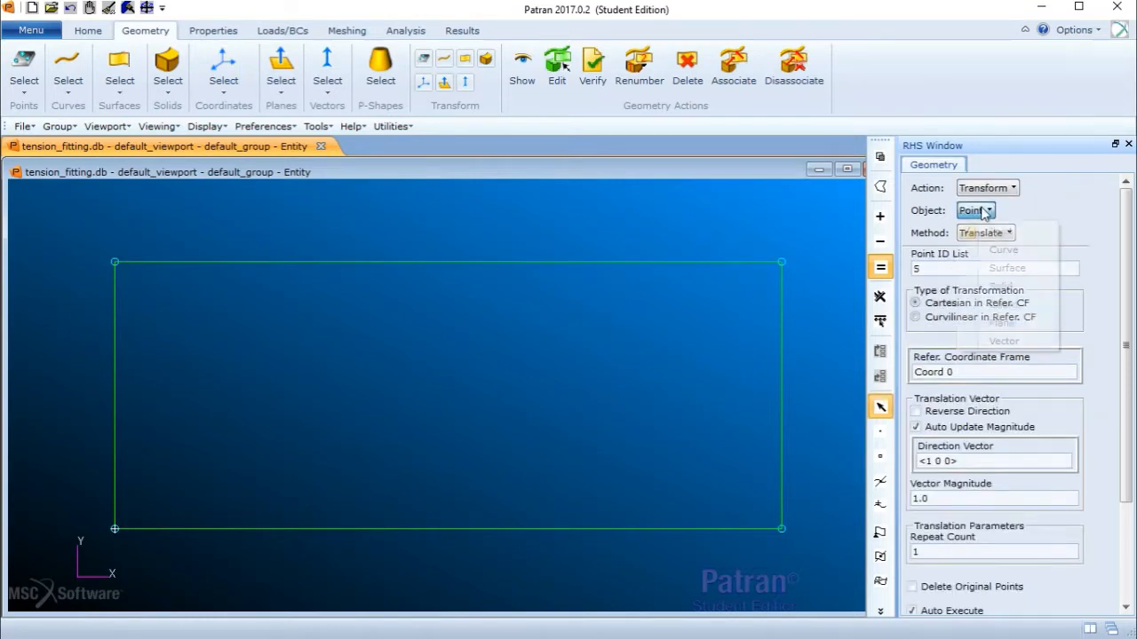
click(1002, 232)
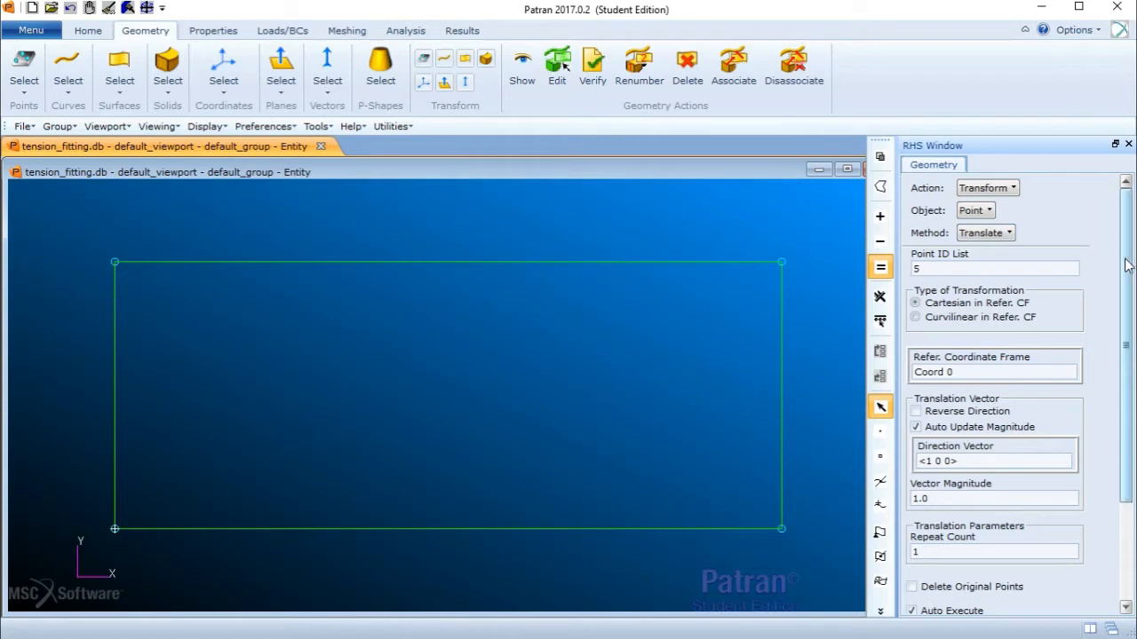
drag(1127, 265, 1128, 351)
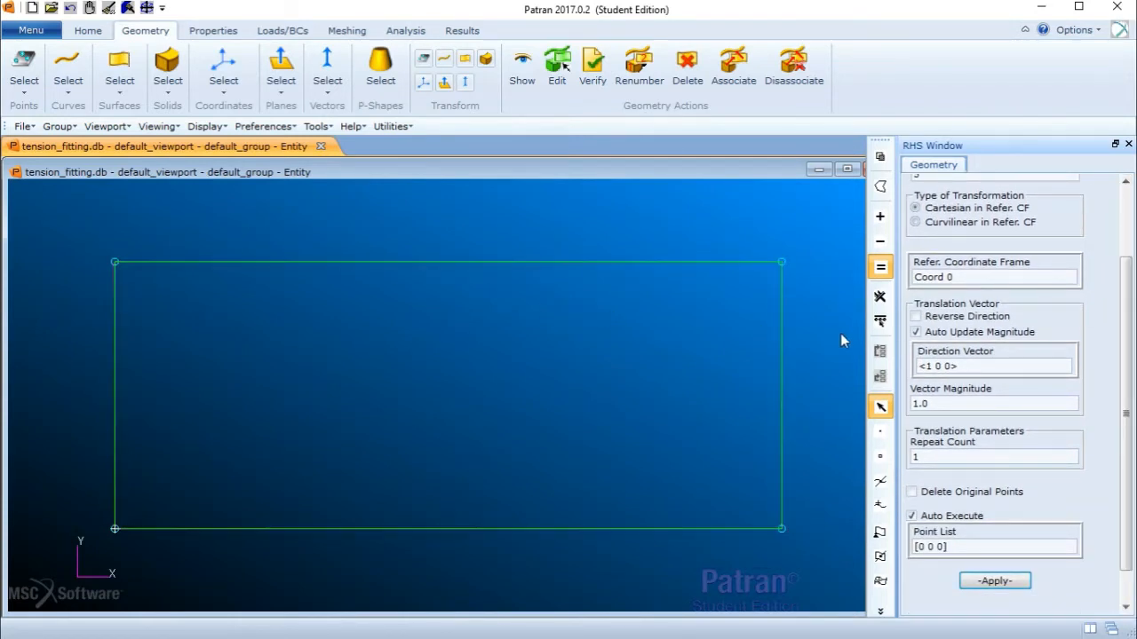
click(933, 370)
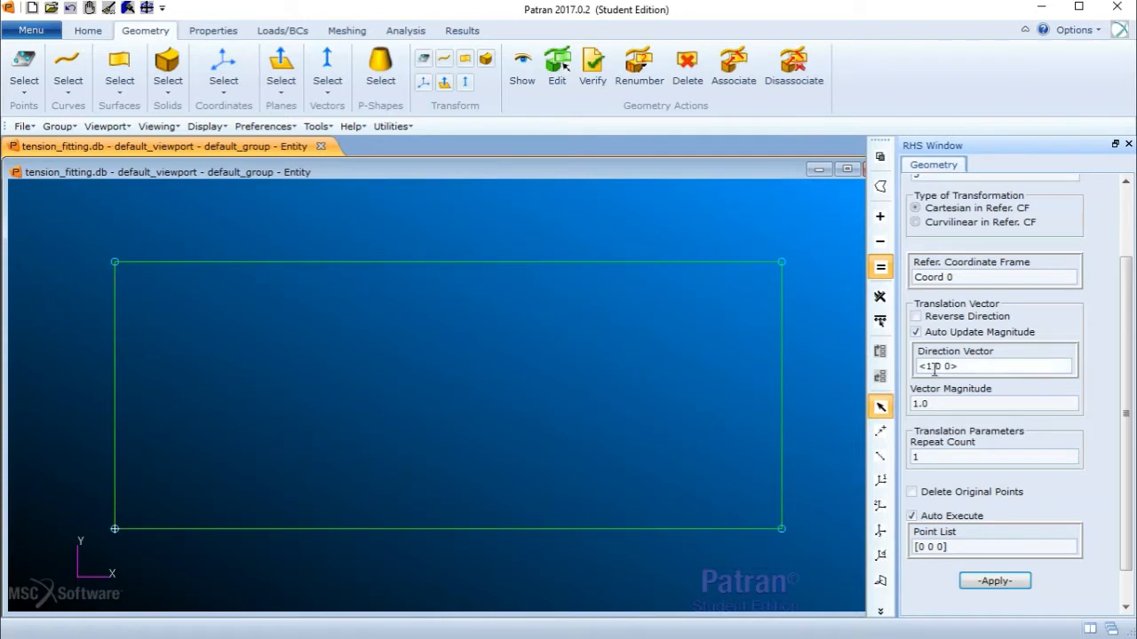
key(BackSpace)
text(0.5)
click(912, 517)
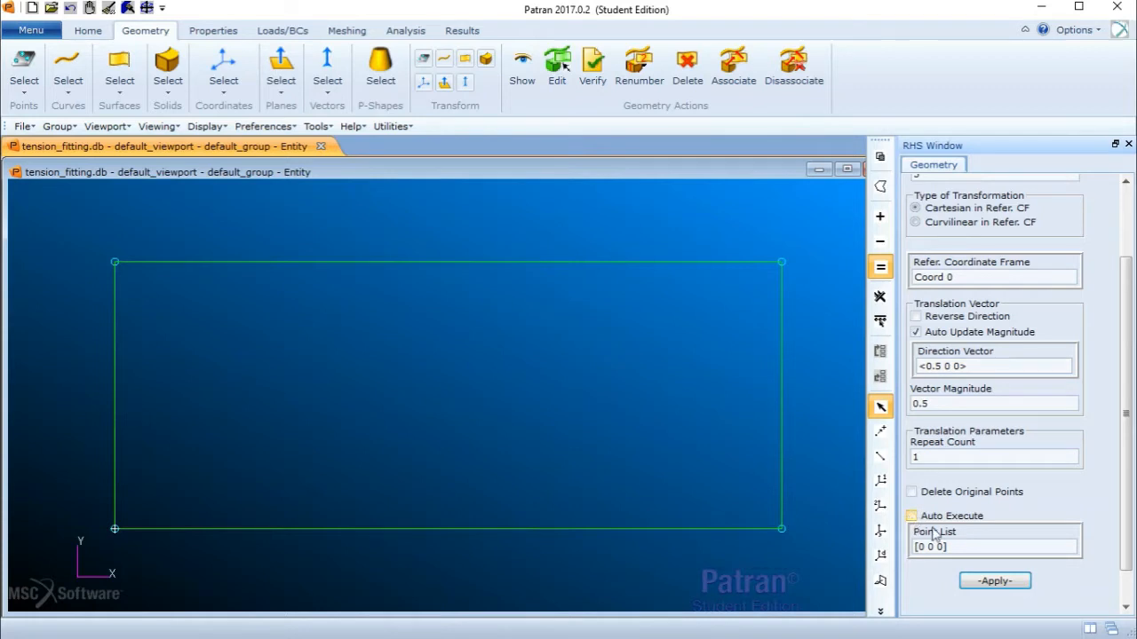
click(951, 545)
key(BackSpace)
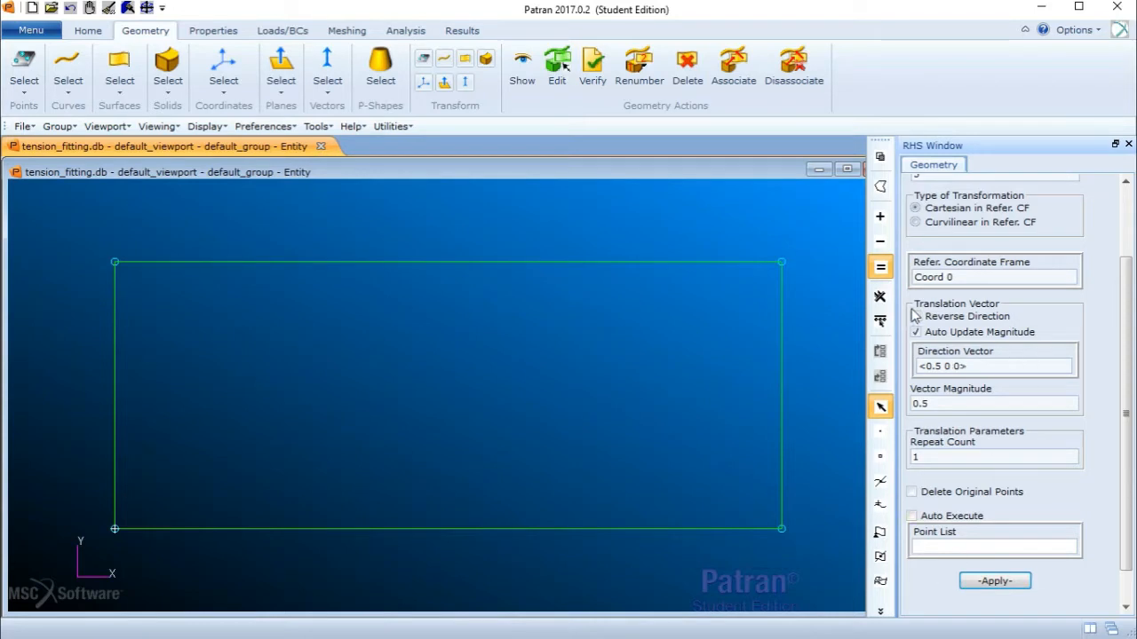
drag(971, 366, 916, 366)
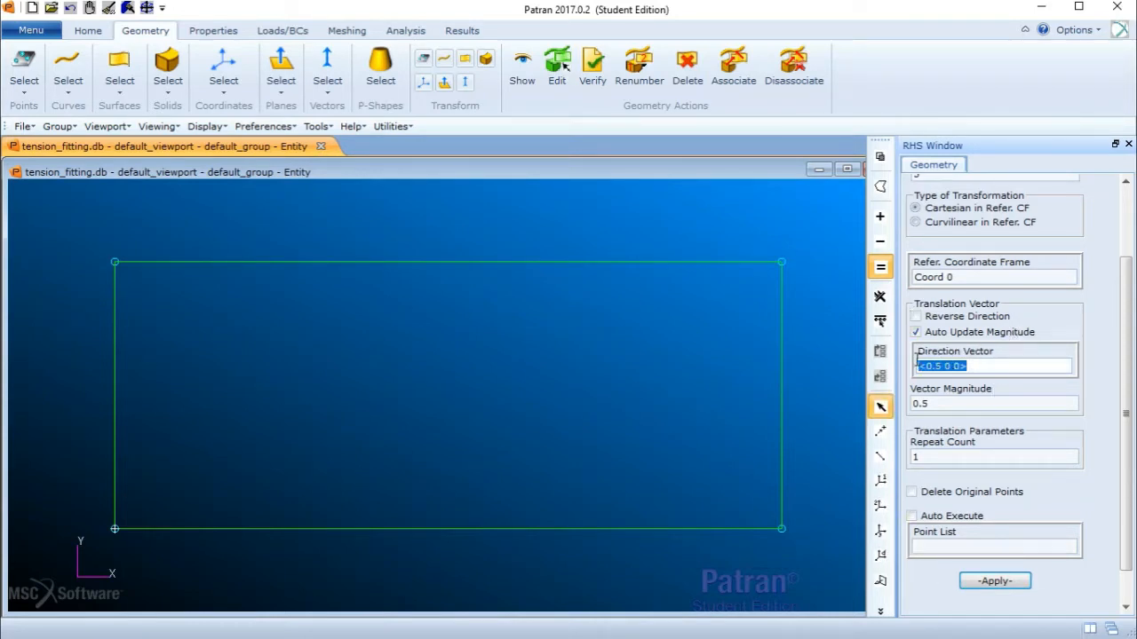
click(975, 545)
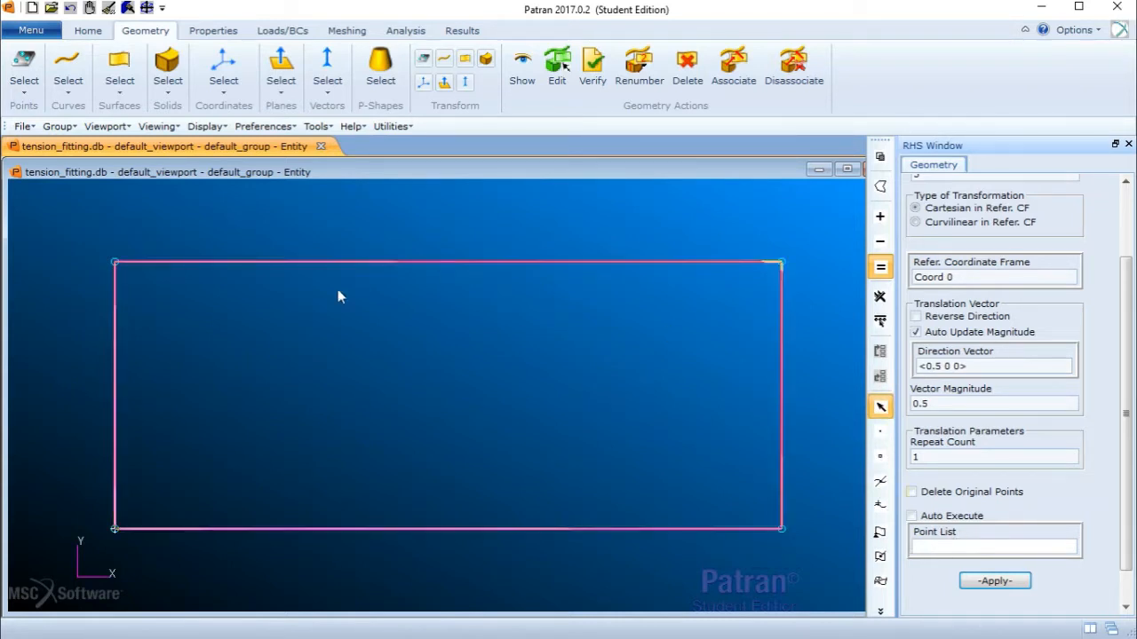
click(114, 262)
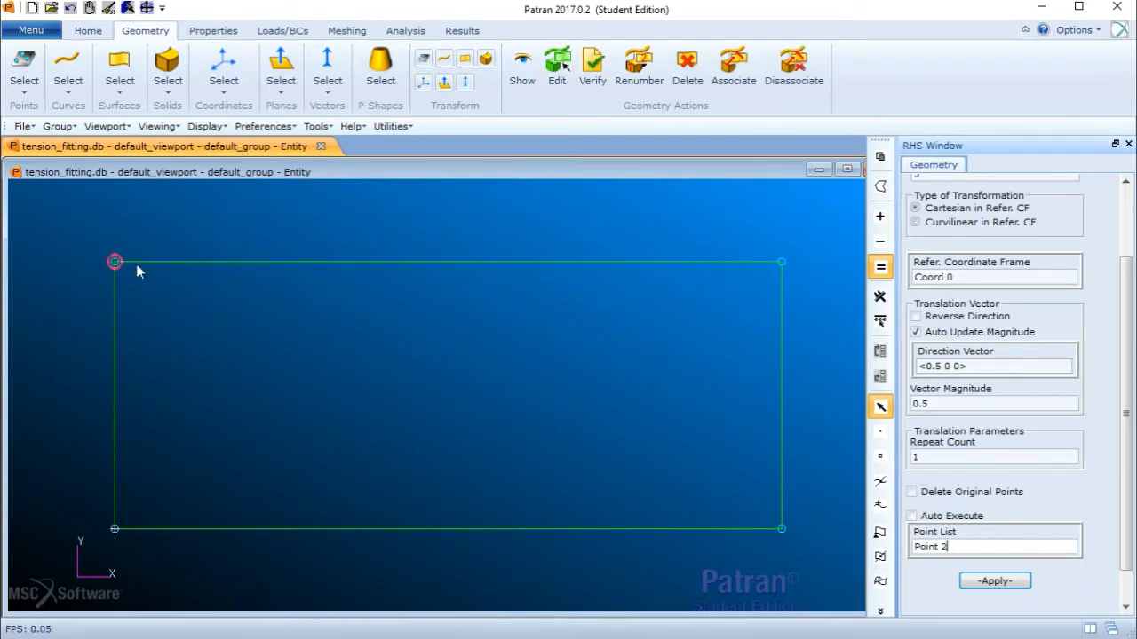
click(992, 582)
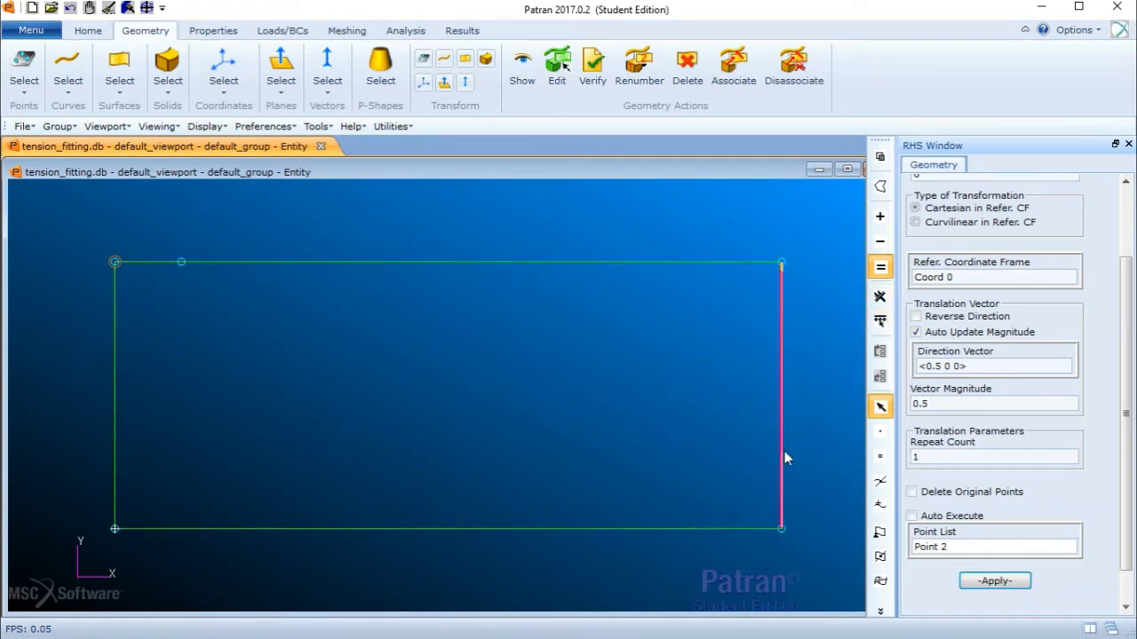
- Translate the bottom-right corner point by direction vector <0 0.5 0> to create a point on the right edge
click(938, 365)
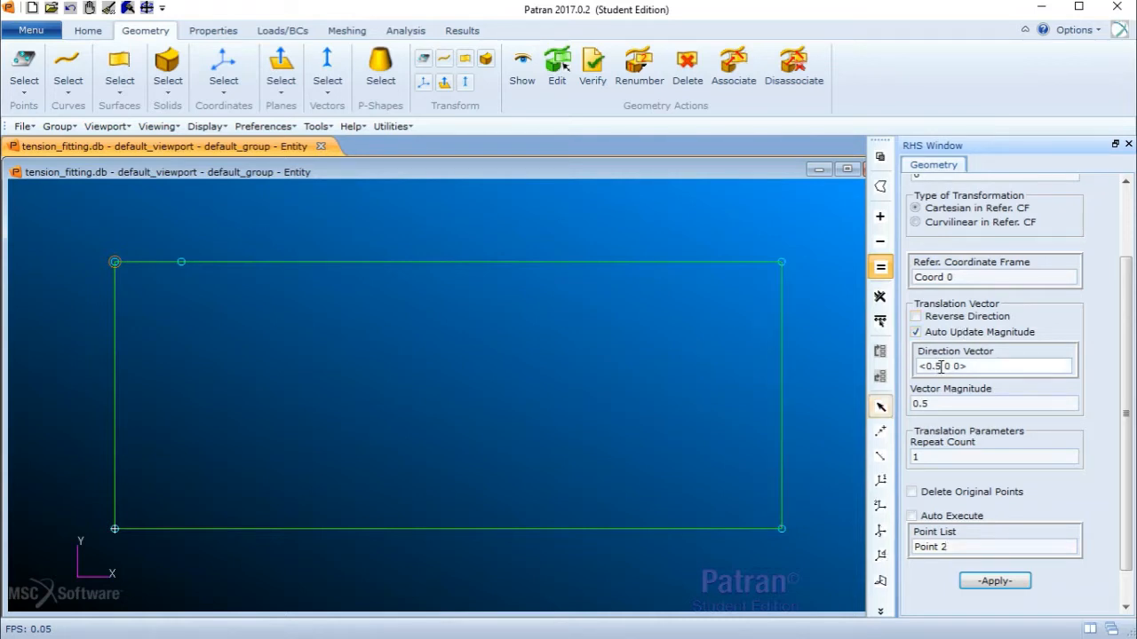
key(BackSpace)
key(BackSpace)
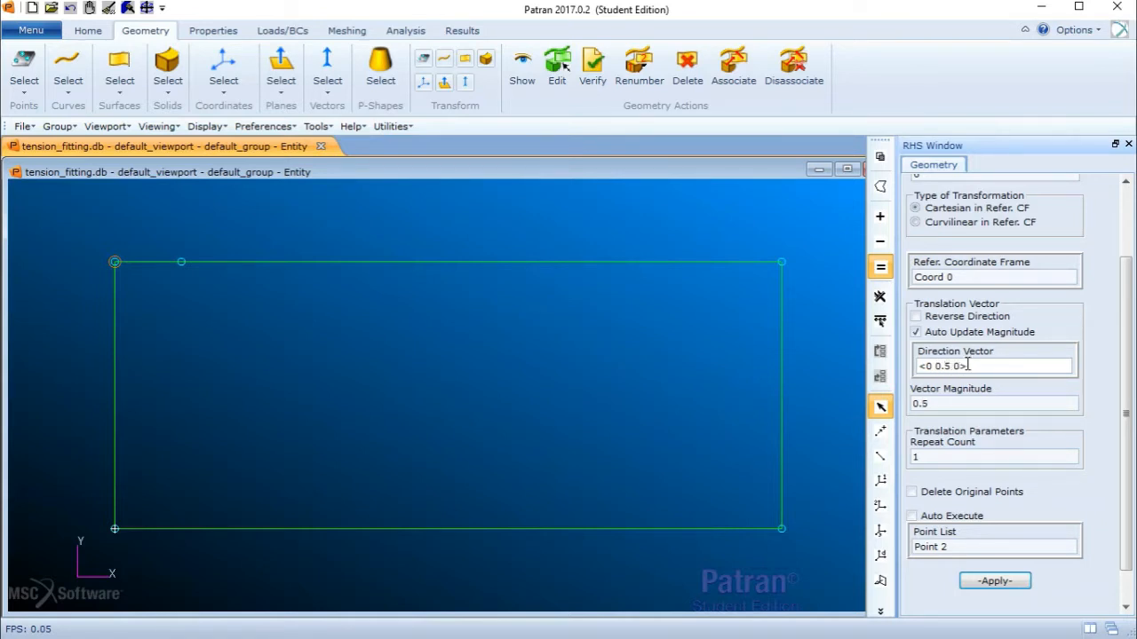
click(972, 547)
key(BackSpace)
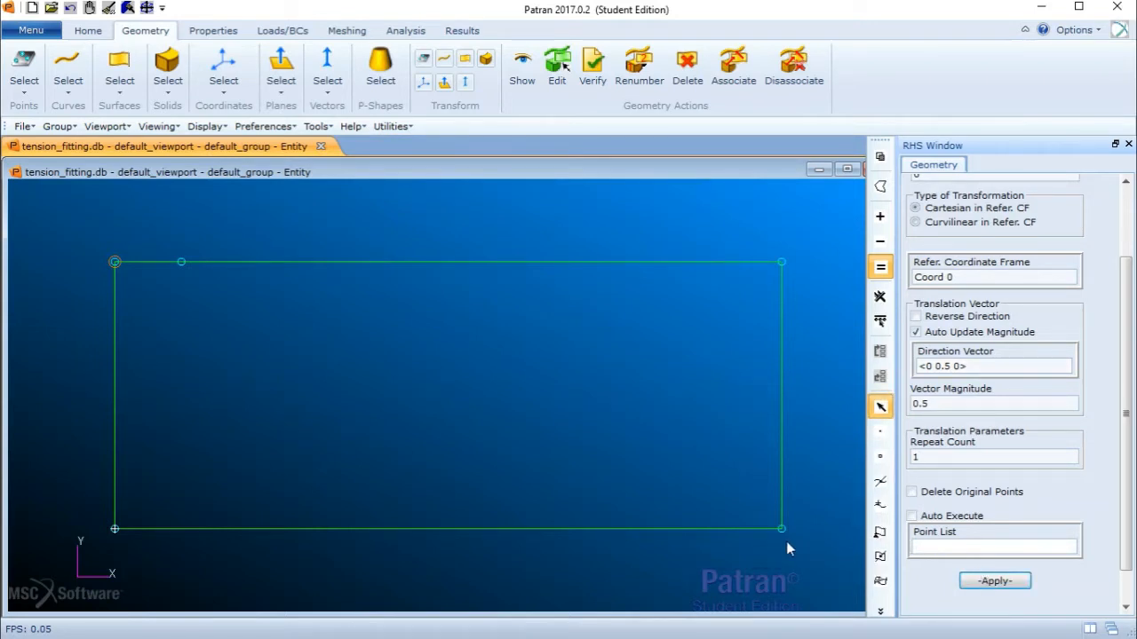
click(781, 533)
click(992, 582)
- Create a two-point curve from the new right-edge point to the new top-edge point
scroll(1124, 355, up, 3)
click(1013, 188)
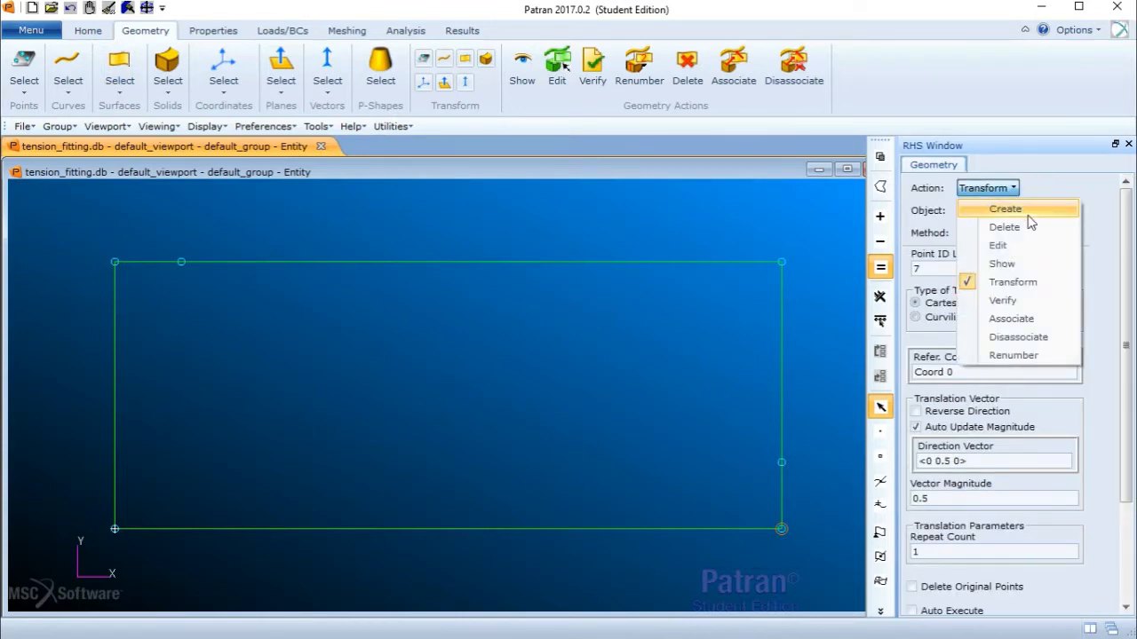
click(1013, 210)
click(982, 211)
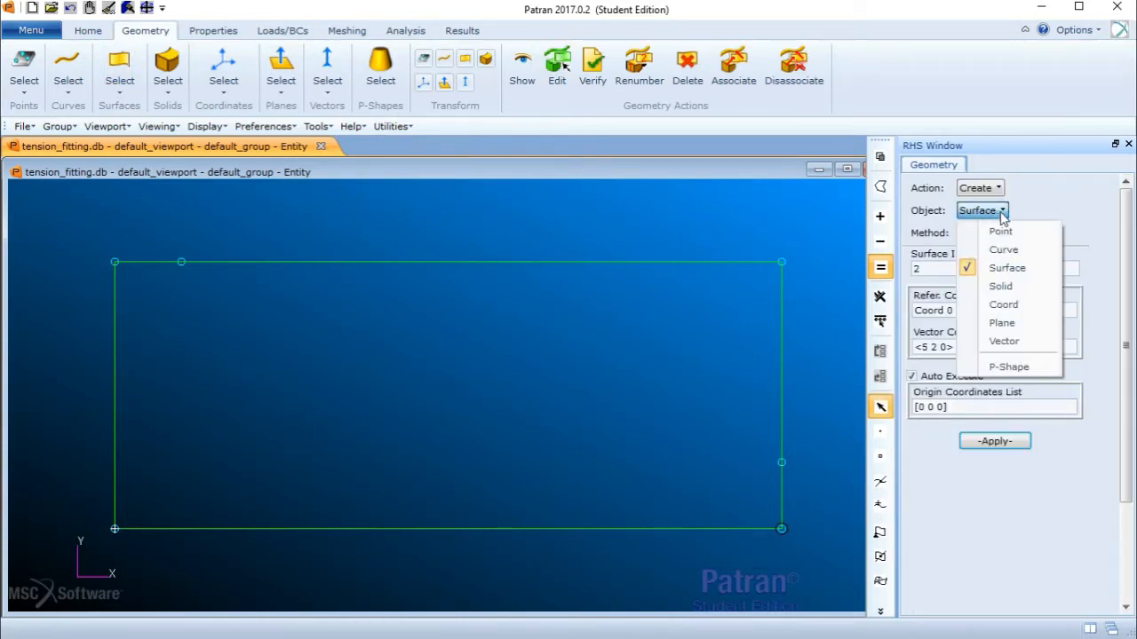
click(1010, 250)
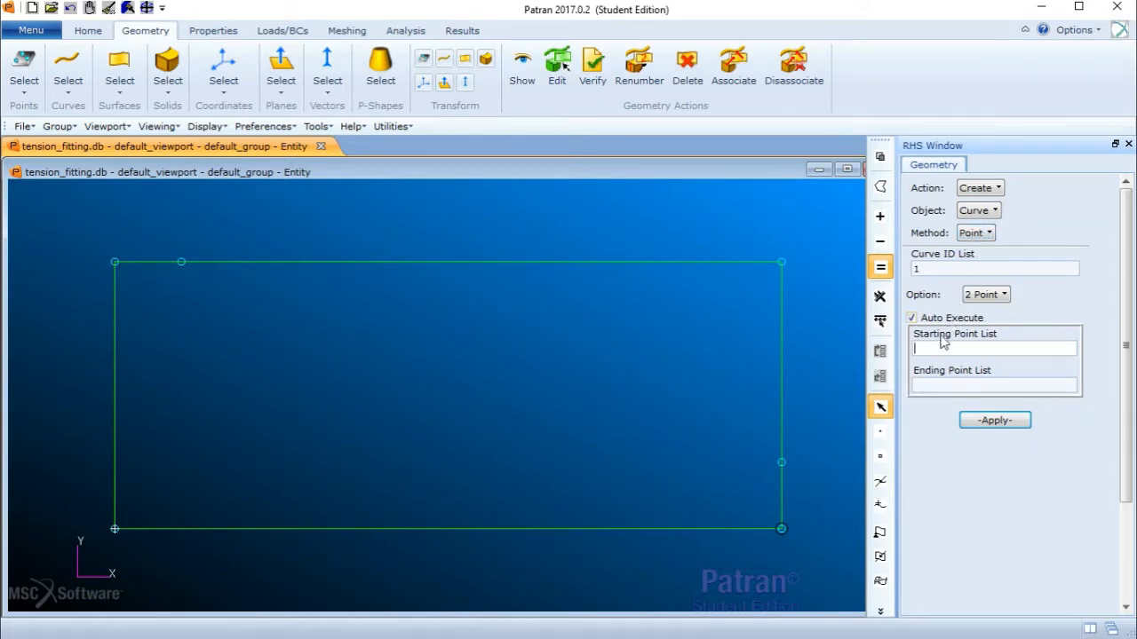
click(780, 463)
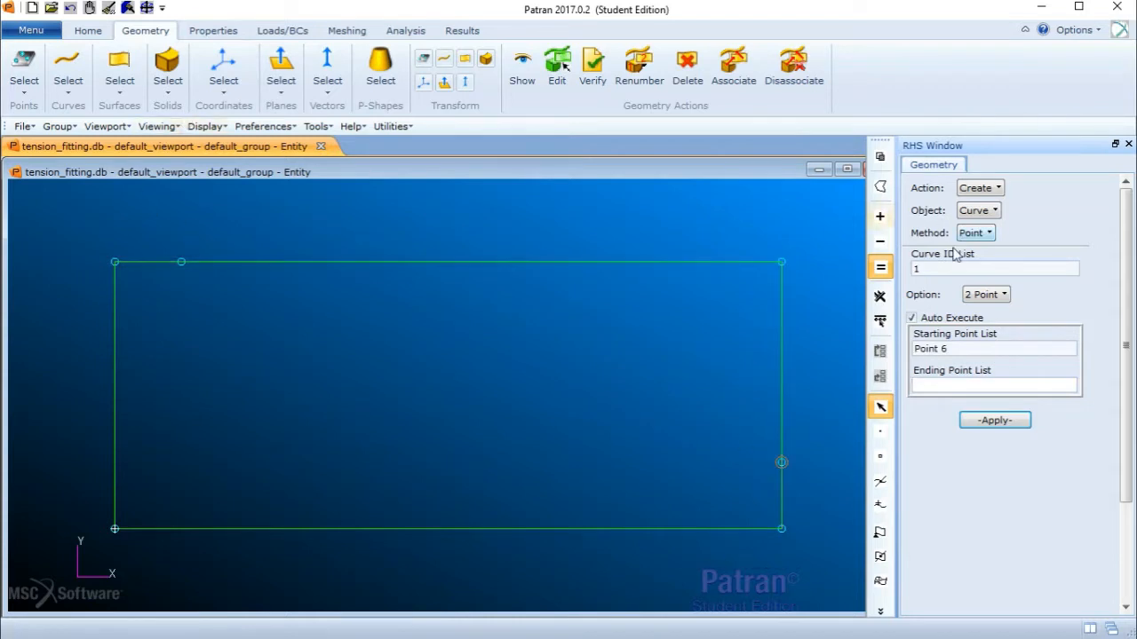
click(182, 264)
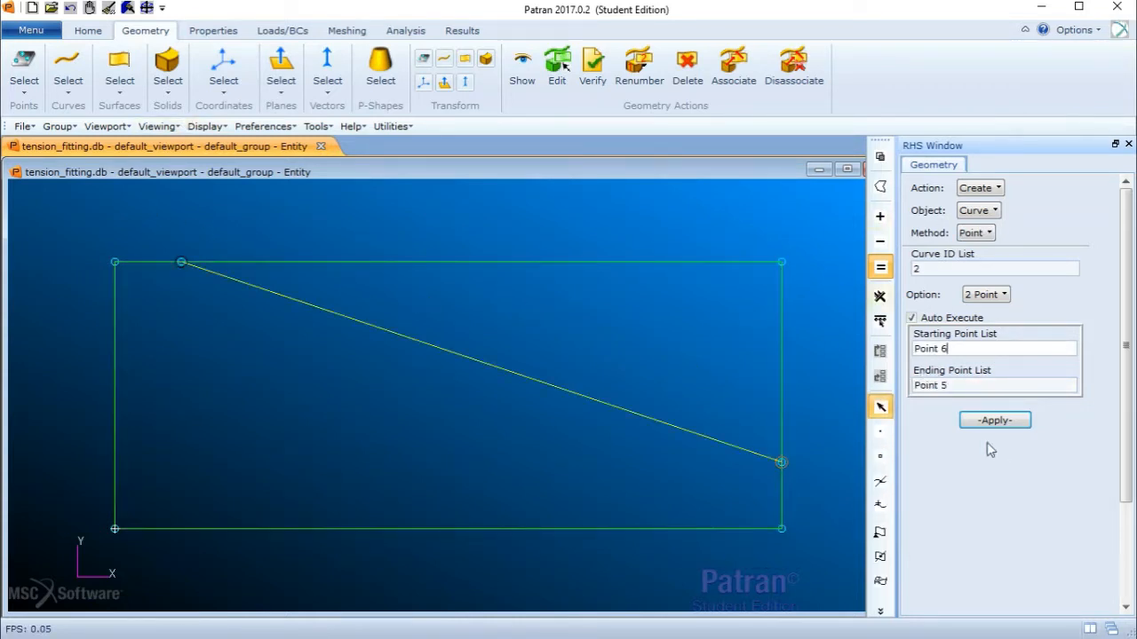
- Clear the curve's starting and ending point lists and switch off Auto Execute
click(974, 348)
click(910, 318)
drag(951, 384, 913, 384)
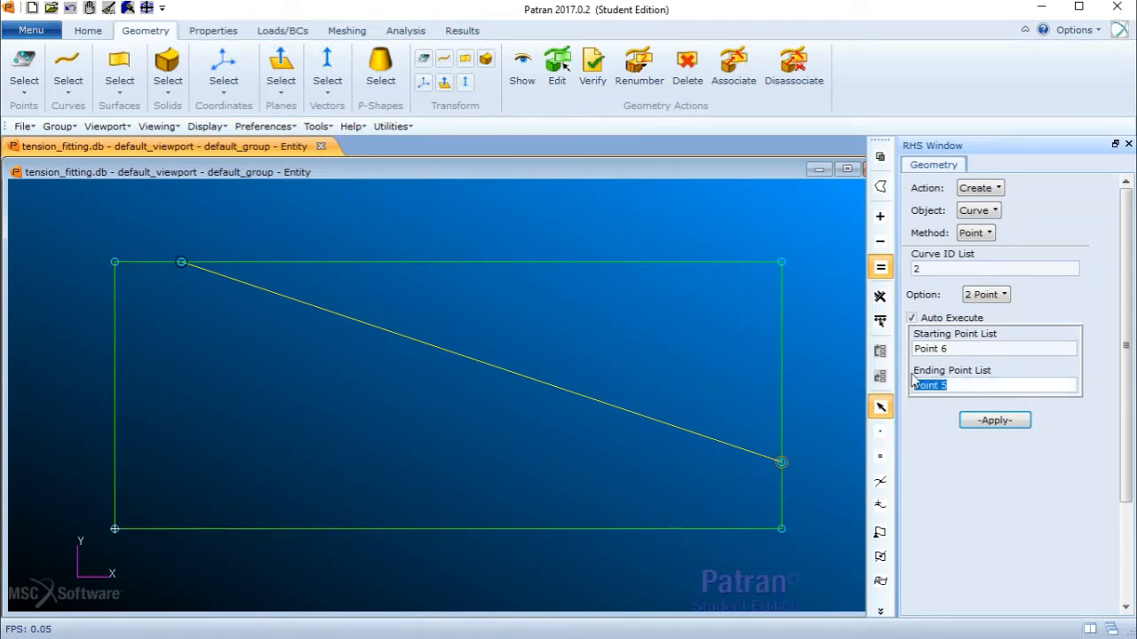
key(BackSpace)
drag(1006, 349, 913, 349)
key(BackSpace)
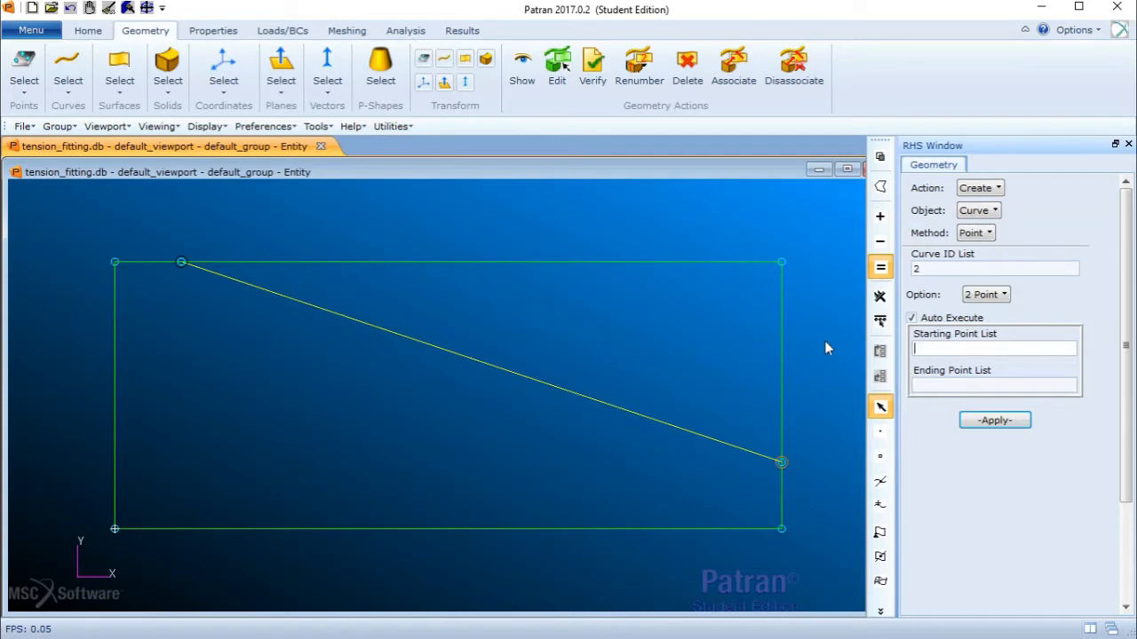
click(913, 318)
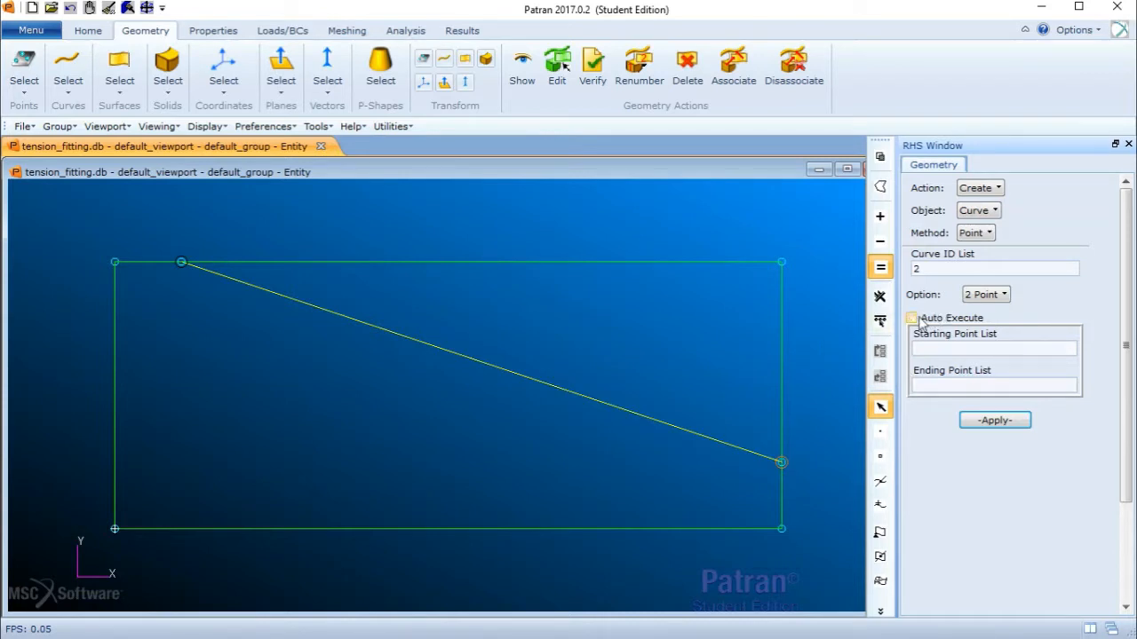
click(1003, 421)
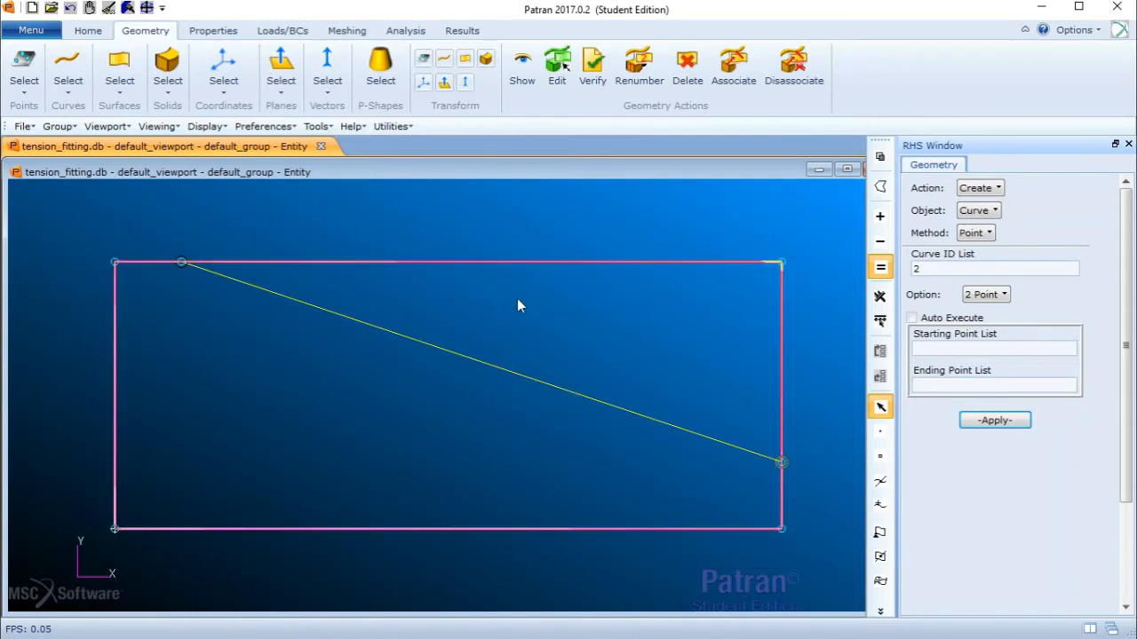
- Break the surface along the chamfer curve with Edit › Surface › Break, deleting the original surface
click(972, 190)
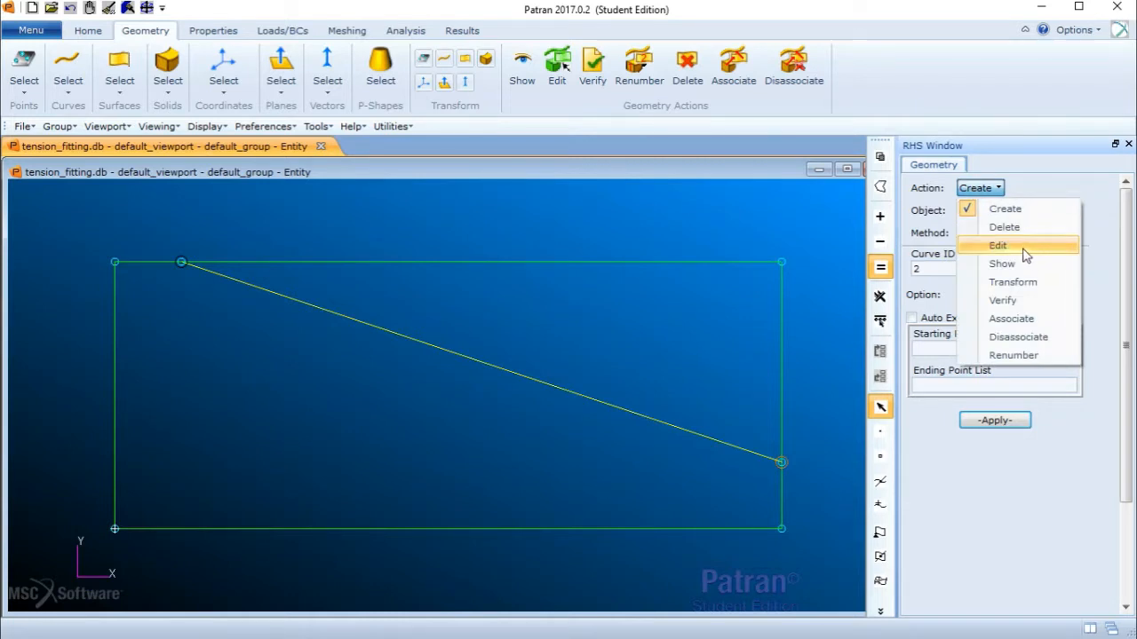
click(1026, 246)
click(988, 211)
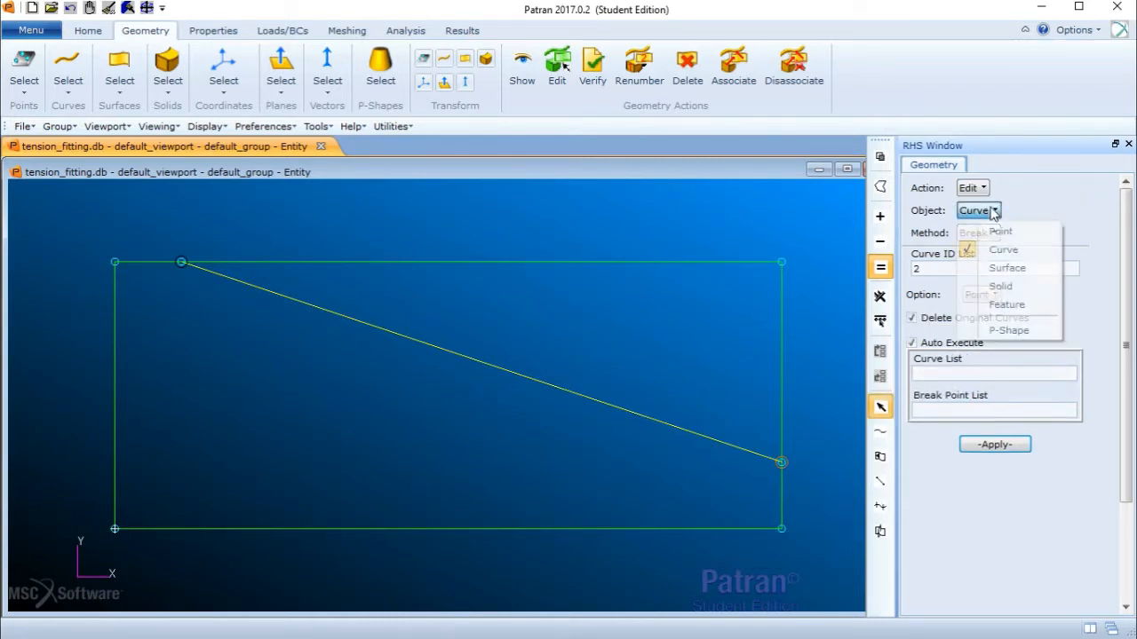
click(1021, 268)
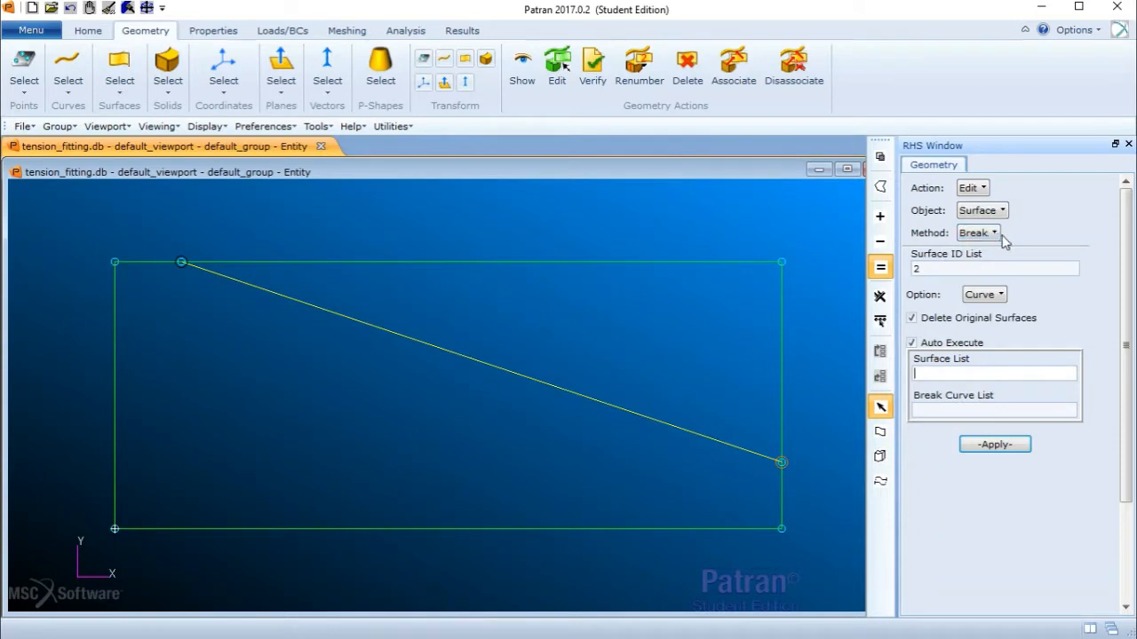
click(730, 261)
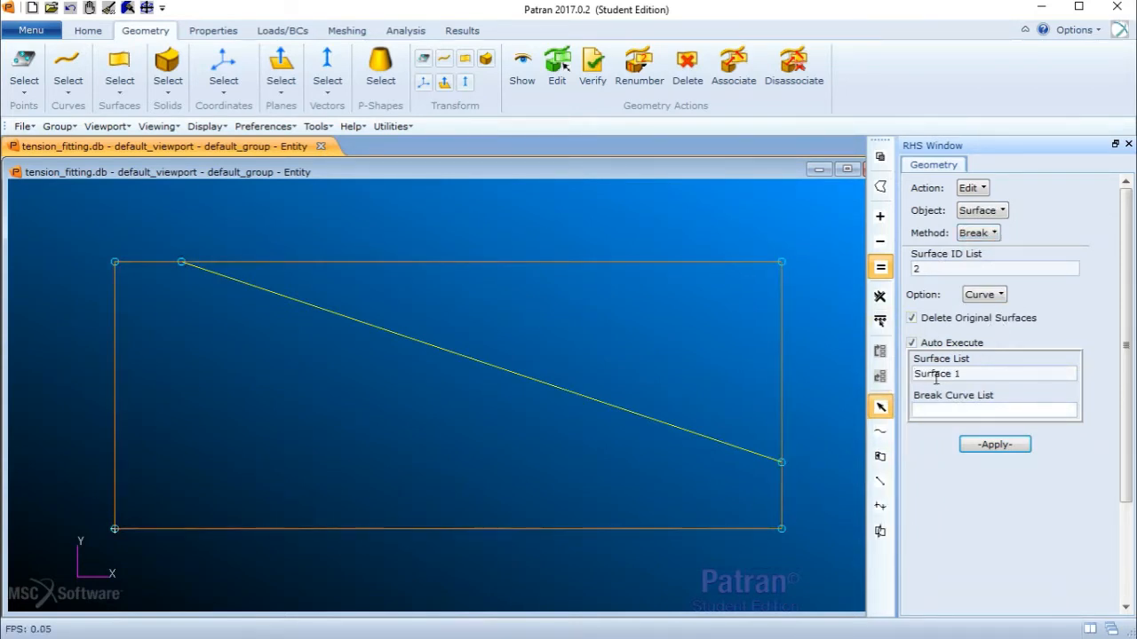
click(602, 405)
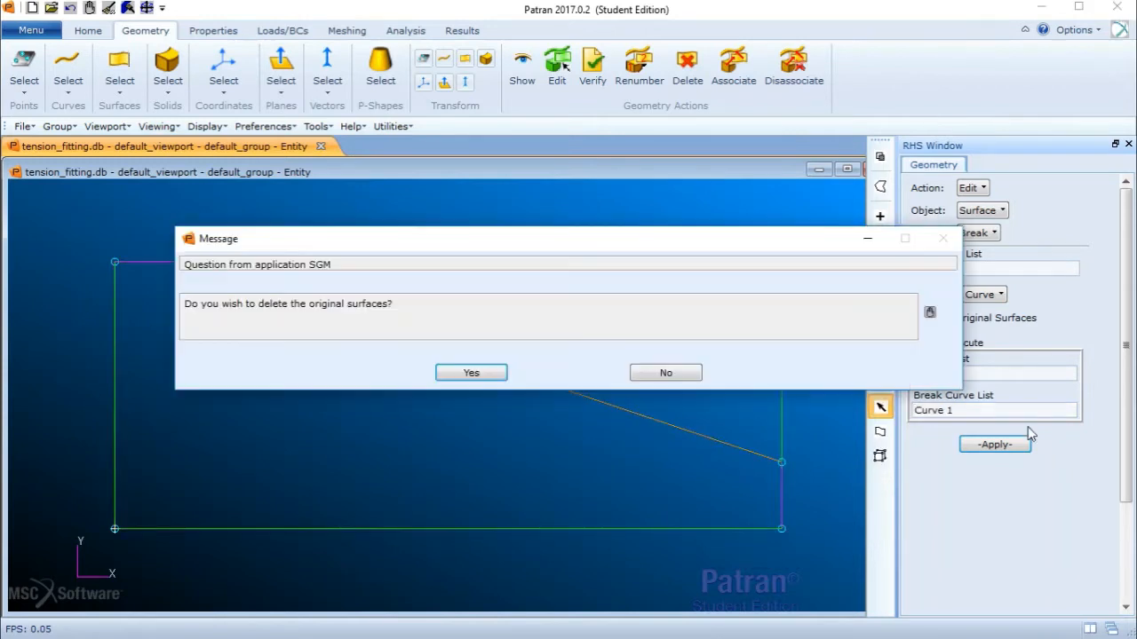
click(486, 373)
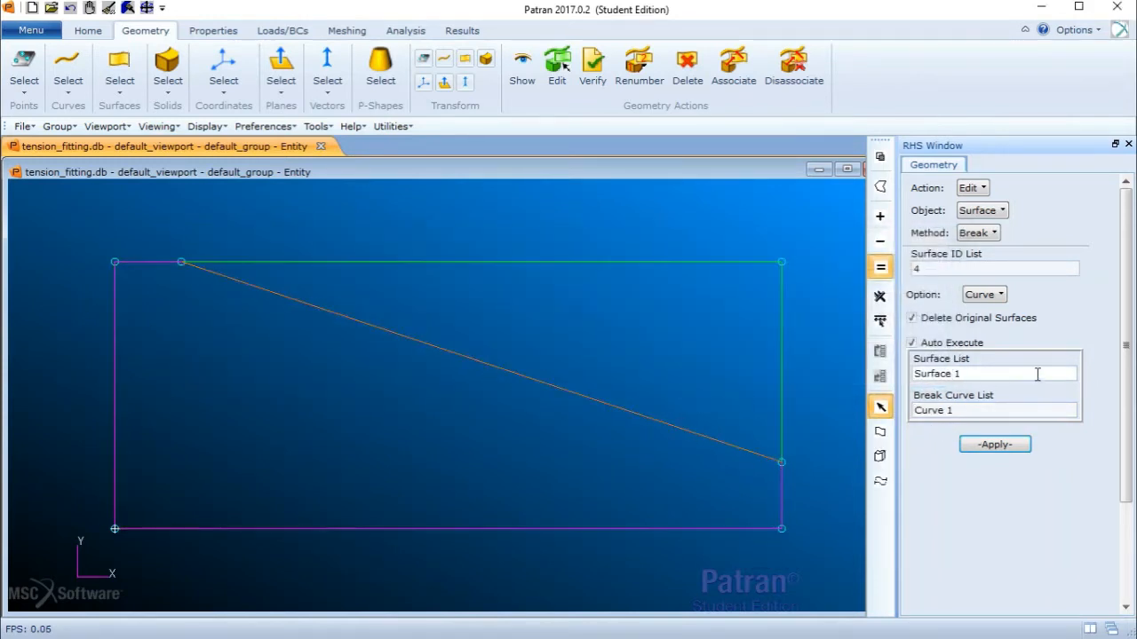
- Delete the cut-off triangular corner surface above the chamfer line
click(911, 343)
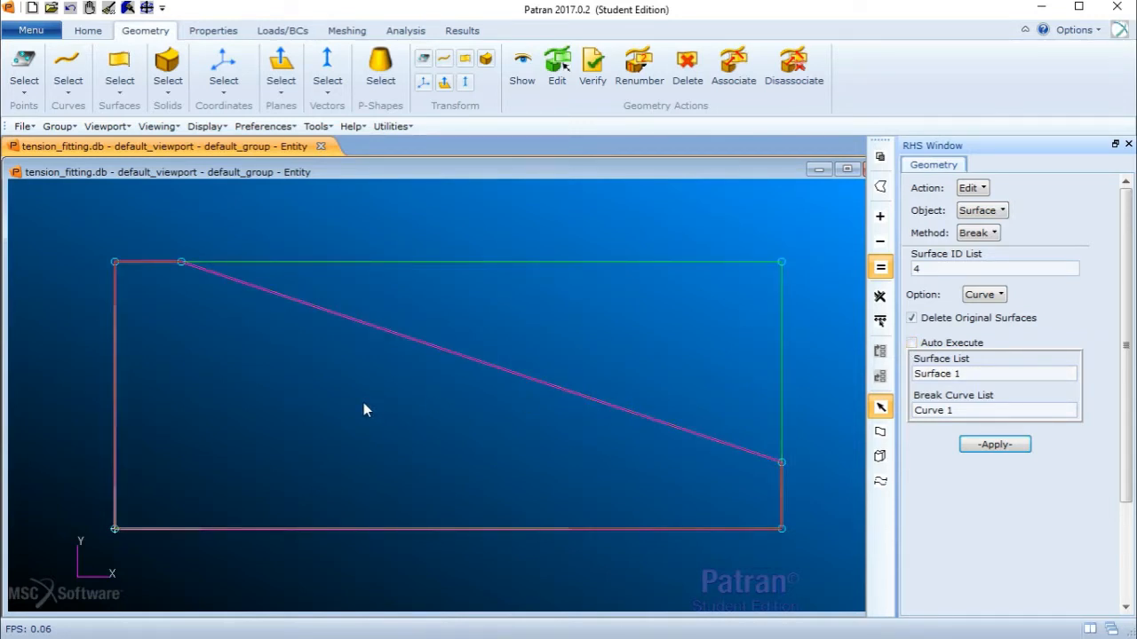
scroll(363, 404, down, 2)
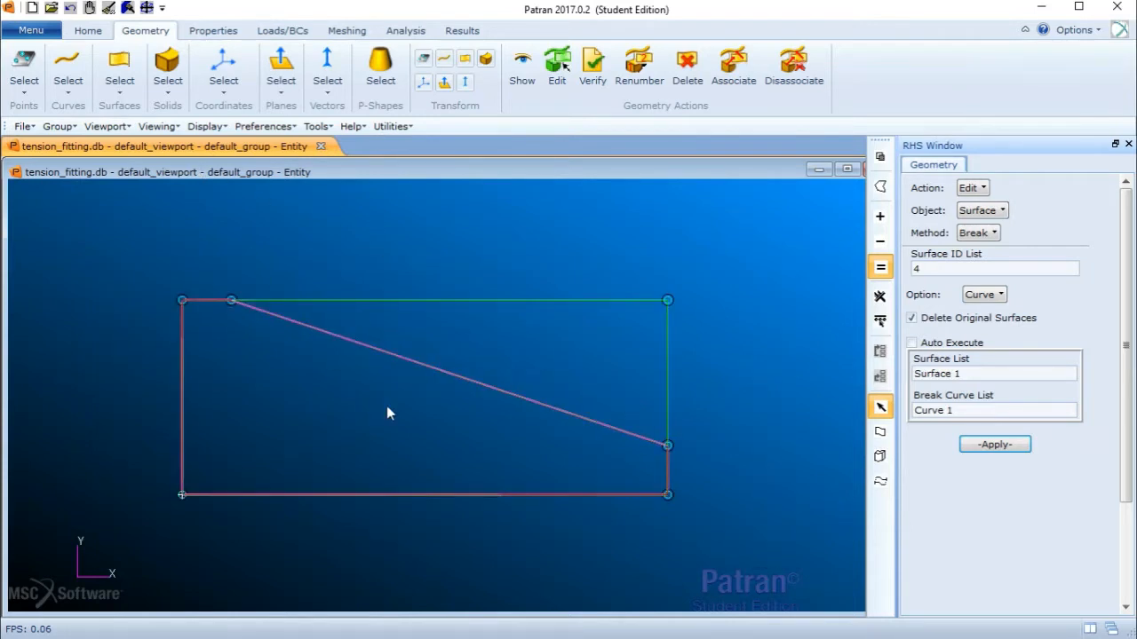
click(88, 31)
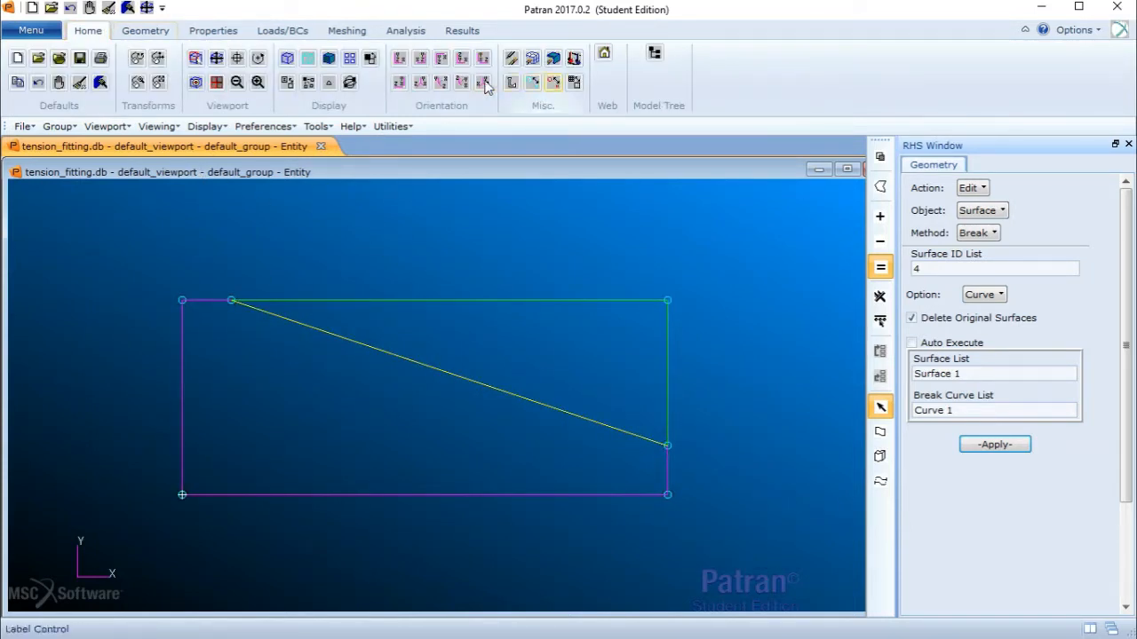
click(101, 84)
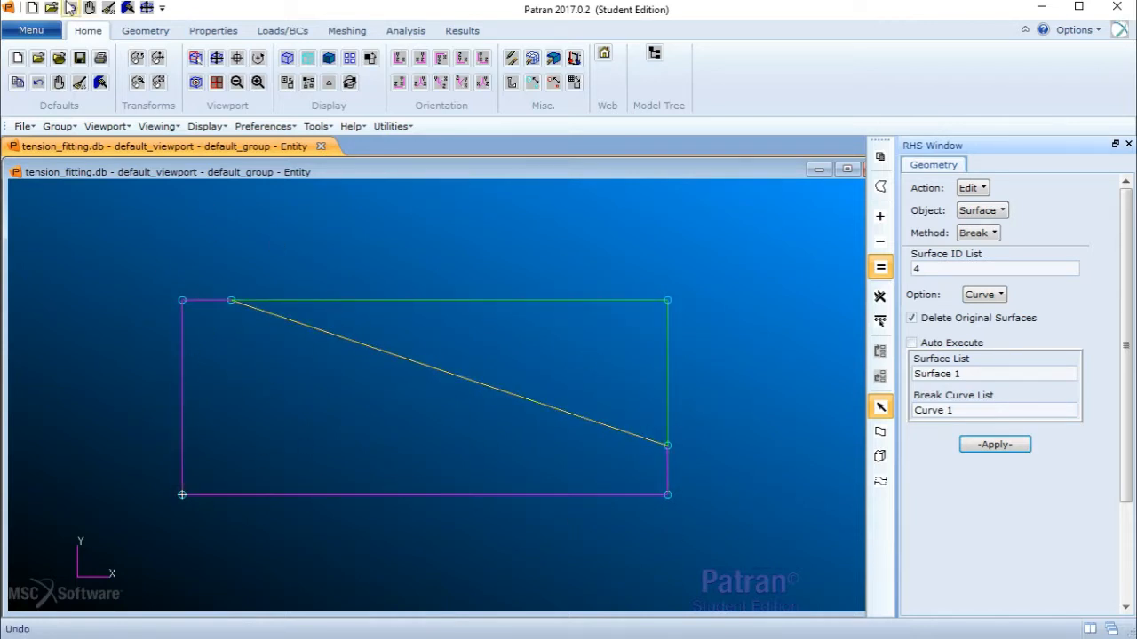
click(147, 31)
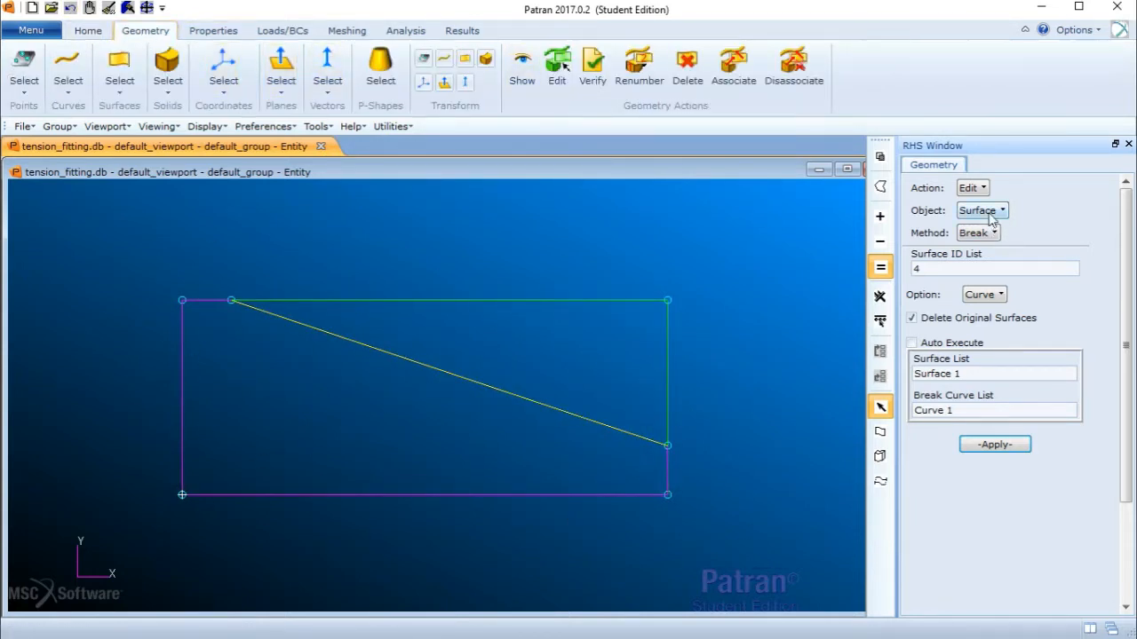
click(969, 188)
click(971, 189)
click(971, 188)
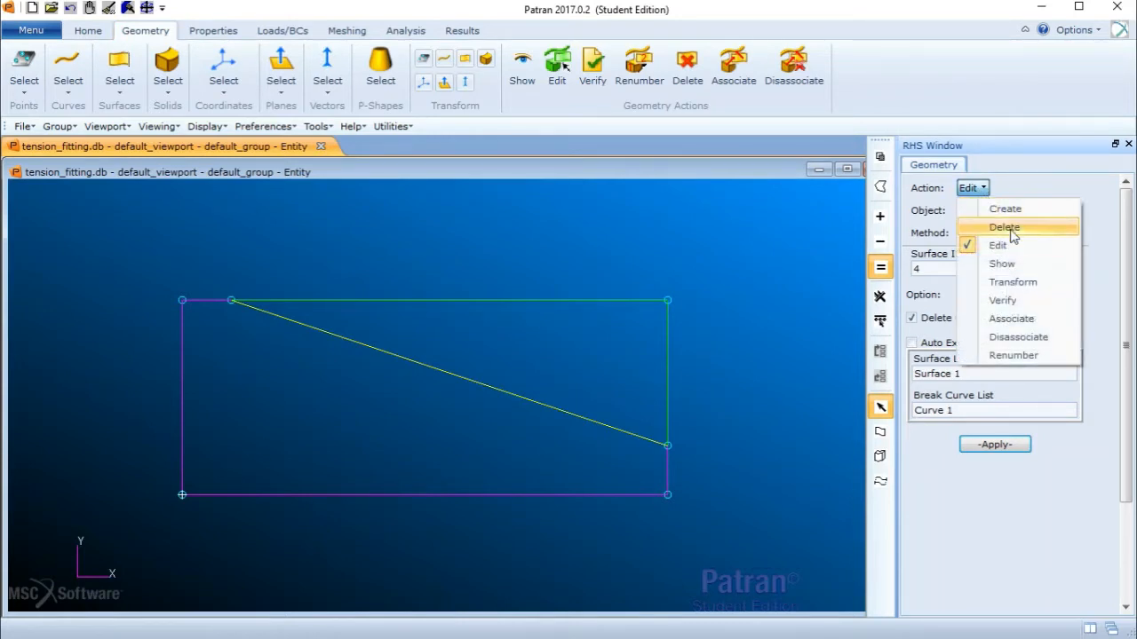
click(1002, 225)
click(973, 211)
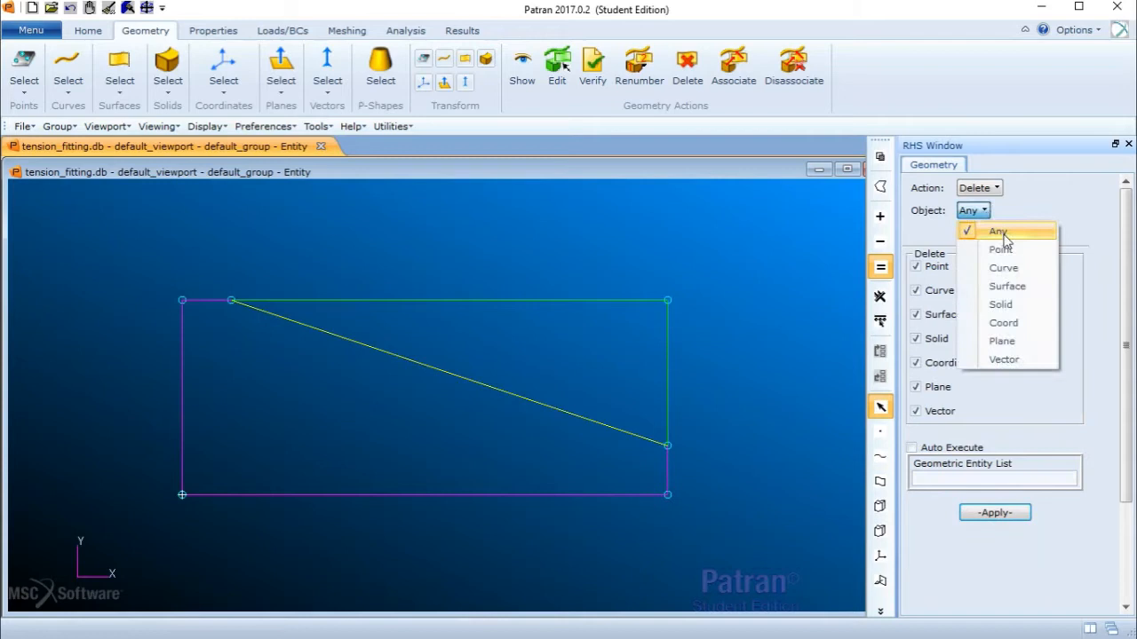
click(1013, 286)
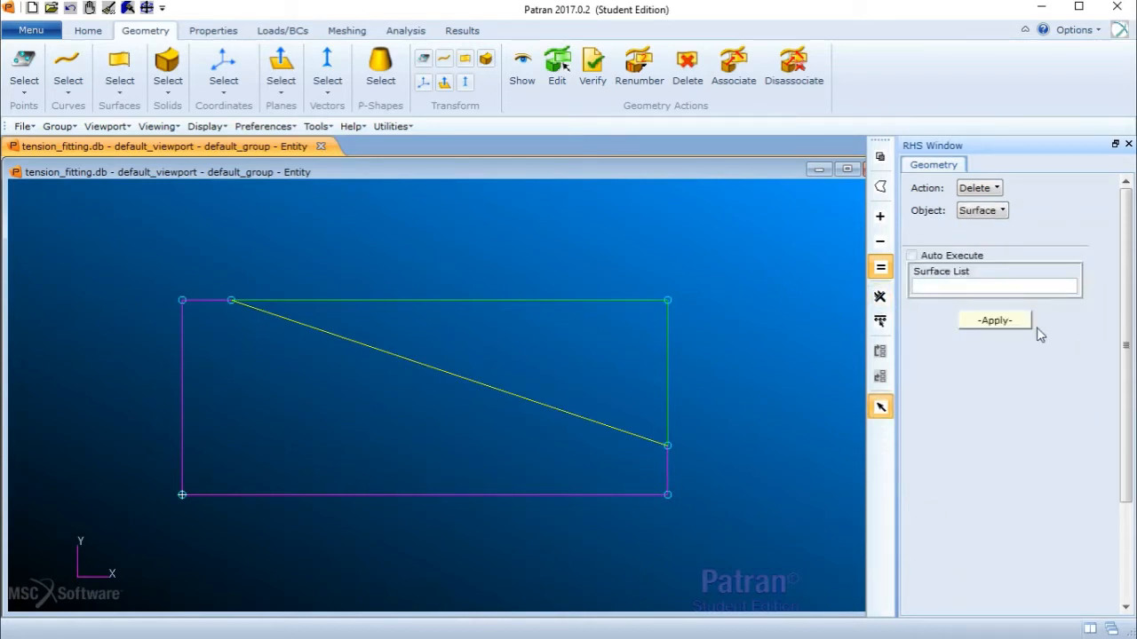
click(545, 305)
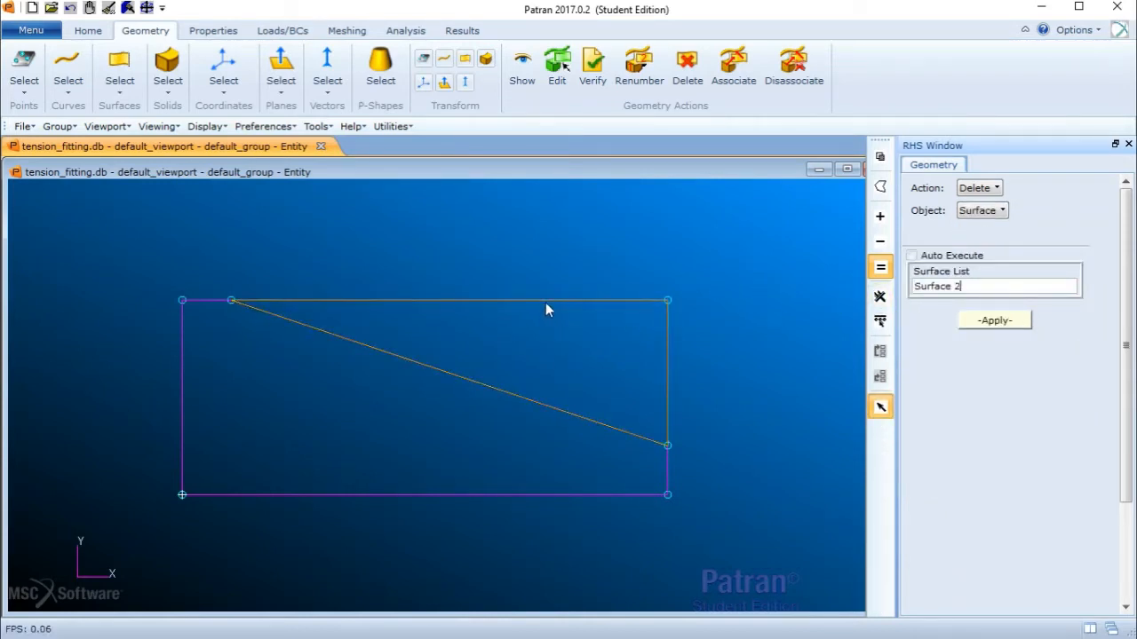
click(1012, 322)
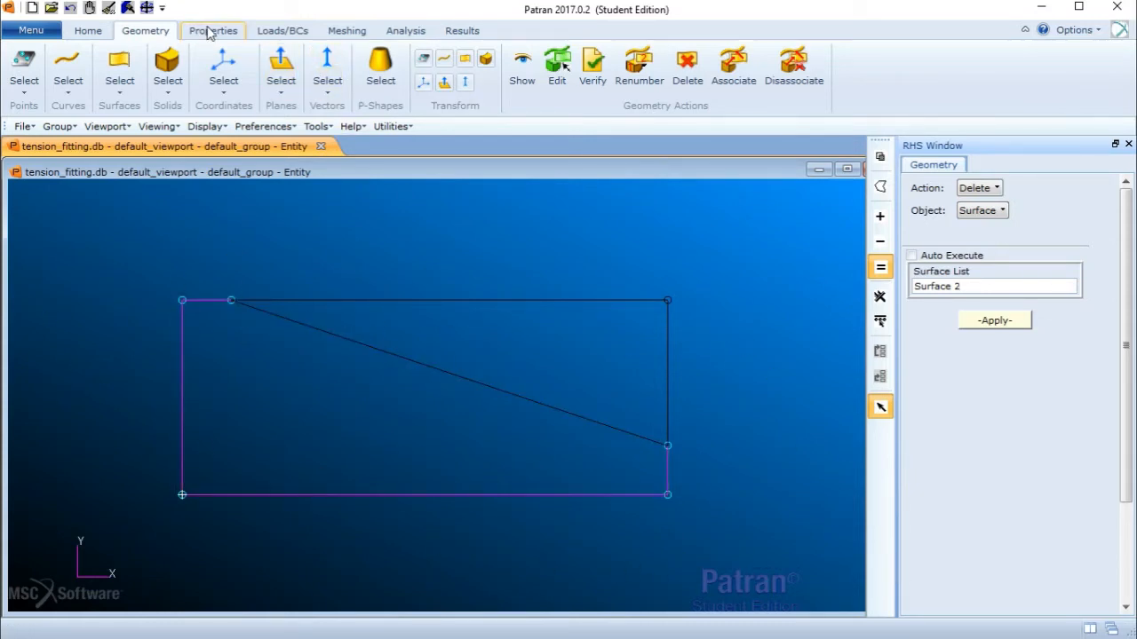
- Extrude the remaining chamfered surface into a solid with translation vector <0 0 2>
click(995, 188)
click(1026, 211)
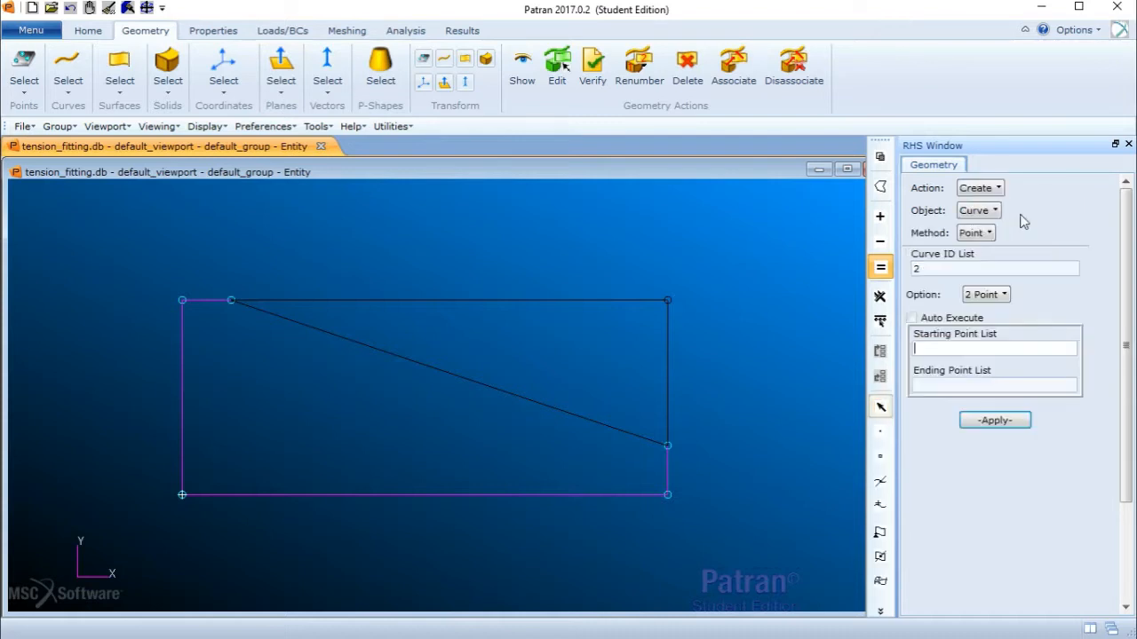
click(992, 211)
click(1018, 287)
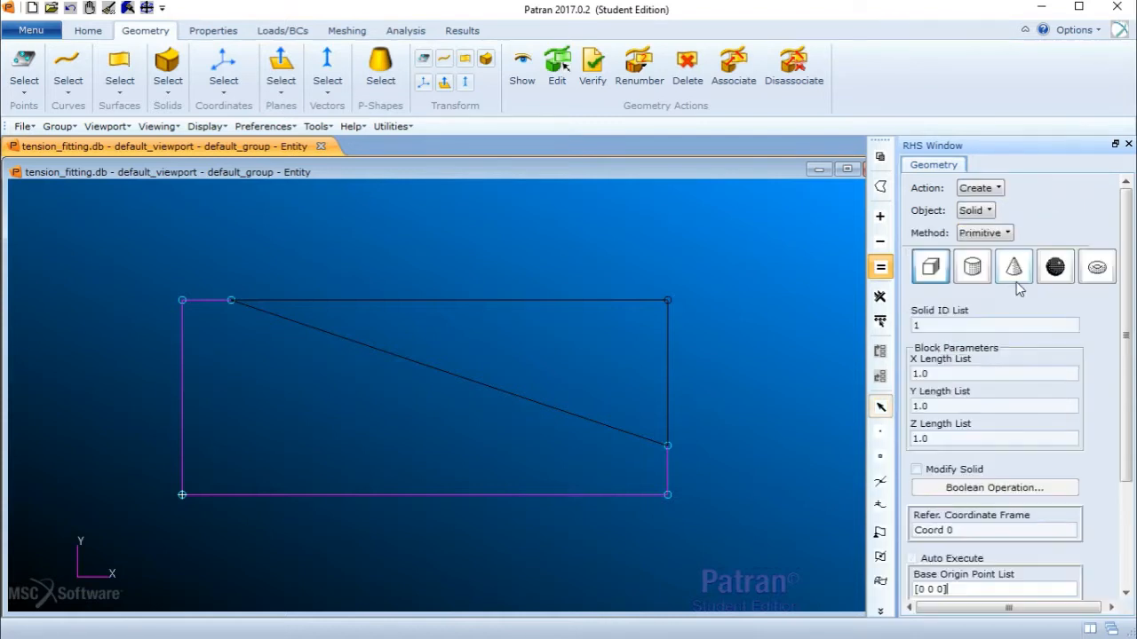
click(984, 233)
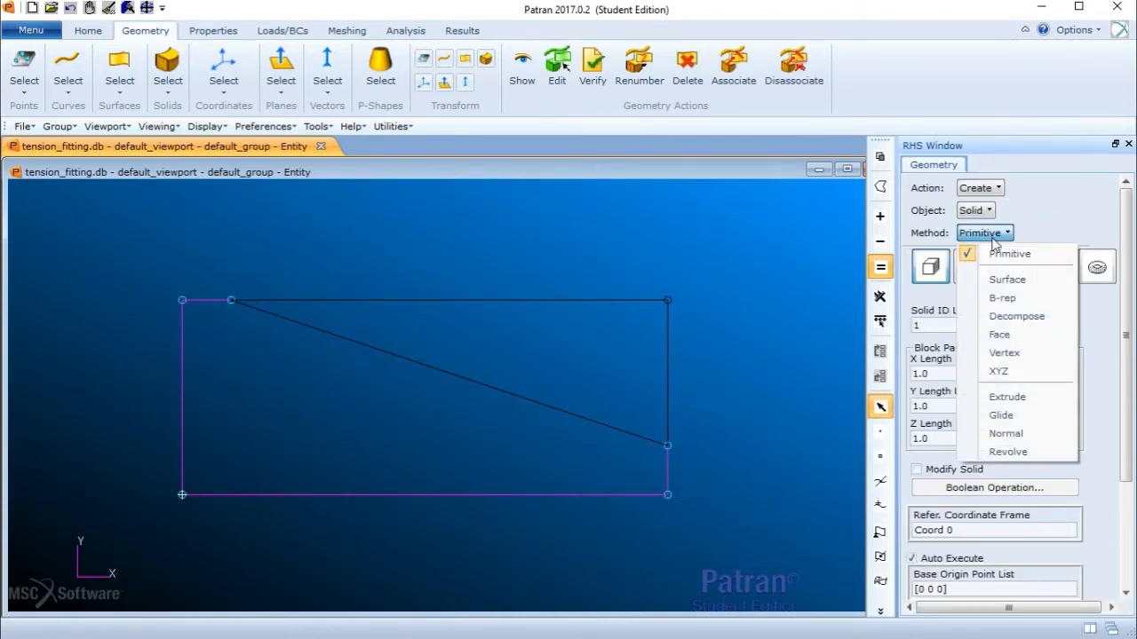
click(1012, 396)
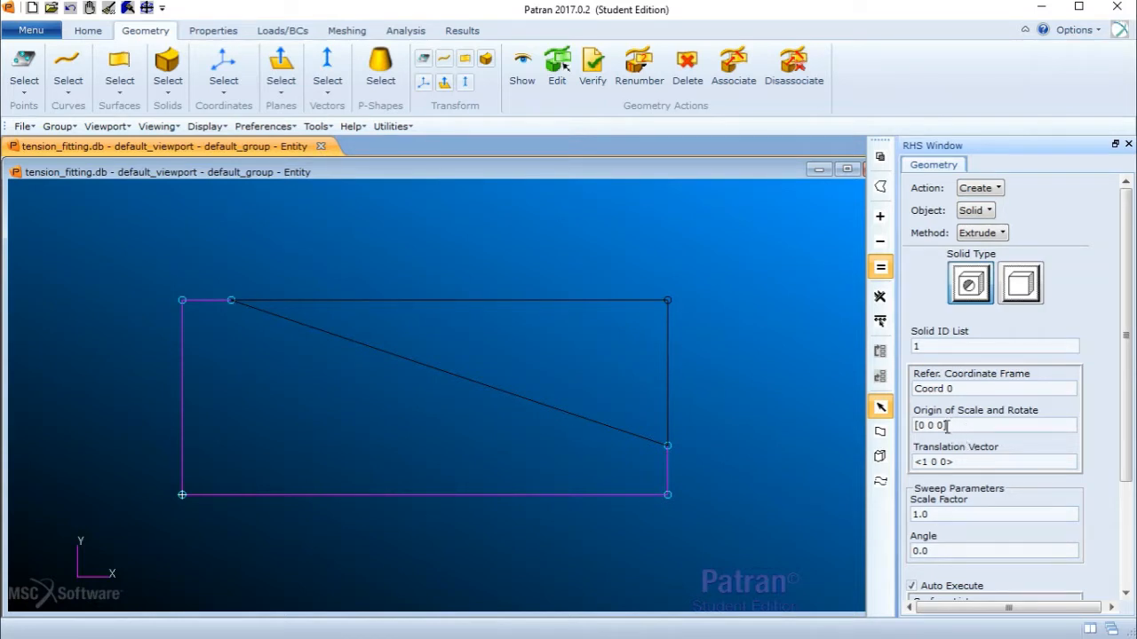
click(926, 462)
key(BackSpace)
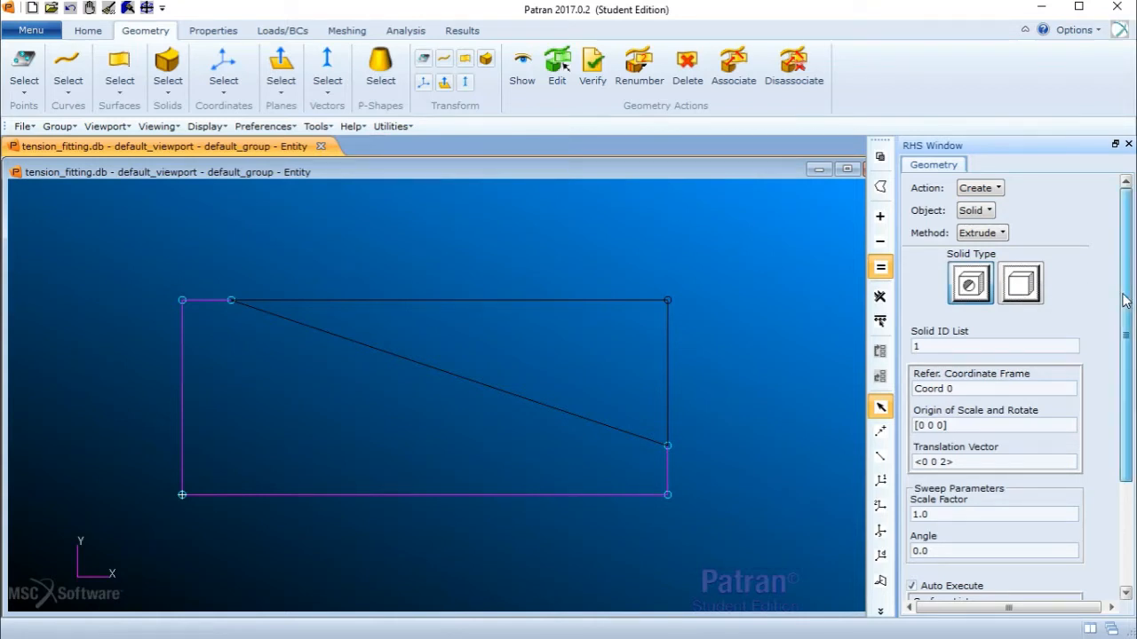
drag(1124, 302, 1124, 389)
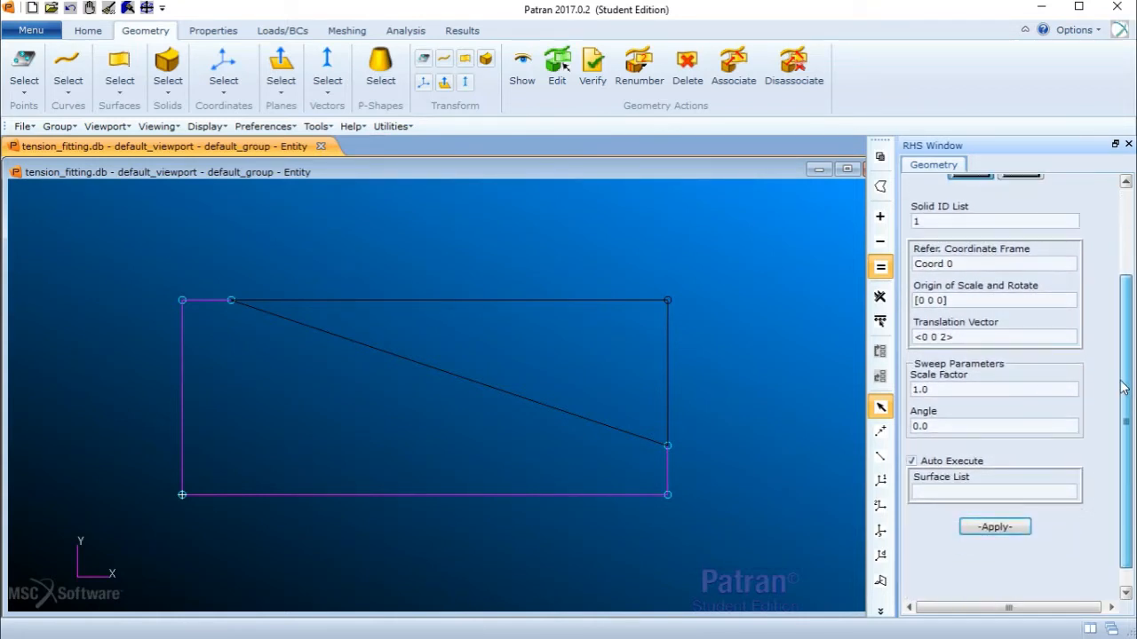
click(934, 489)
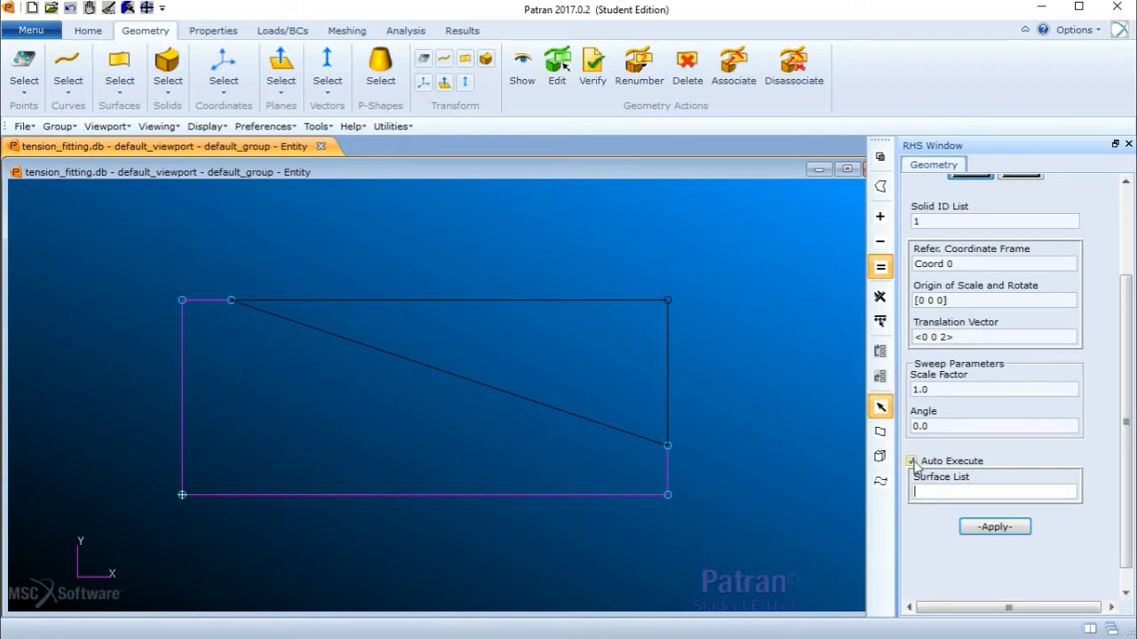
click(912, 462)
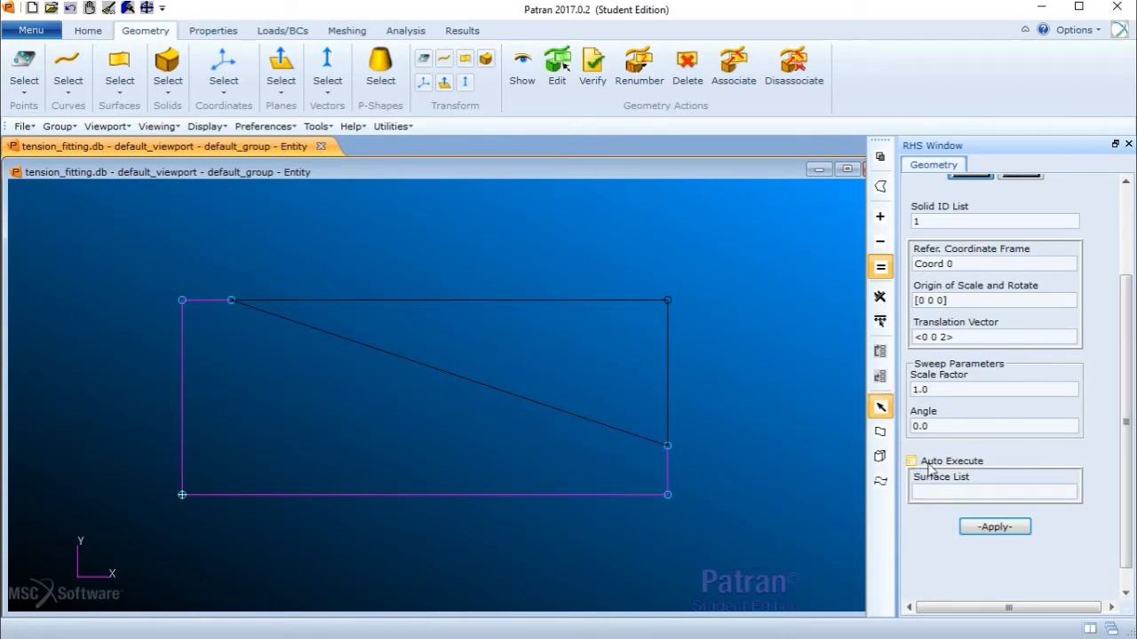
click(411, 489)
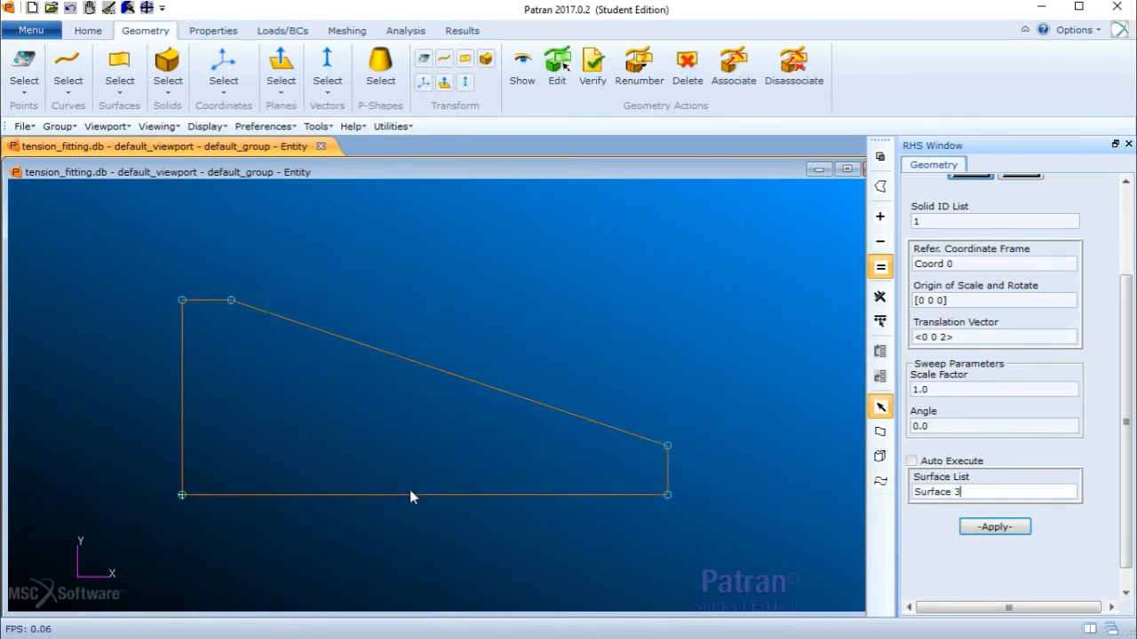
click(995, 528)
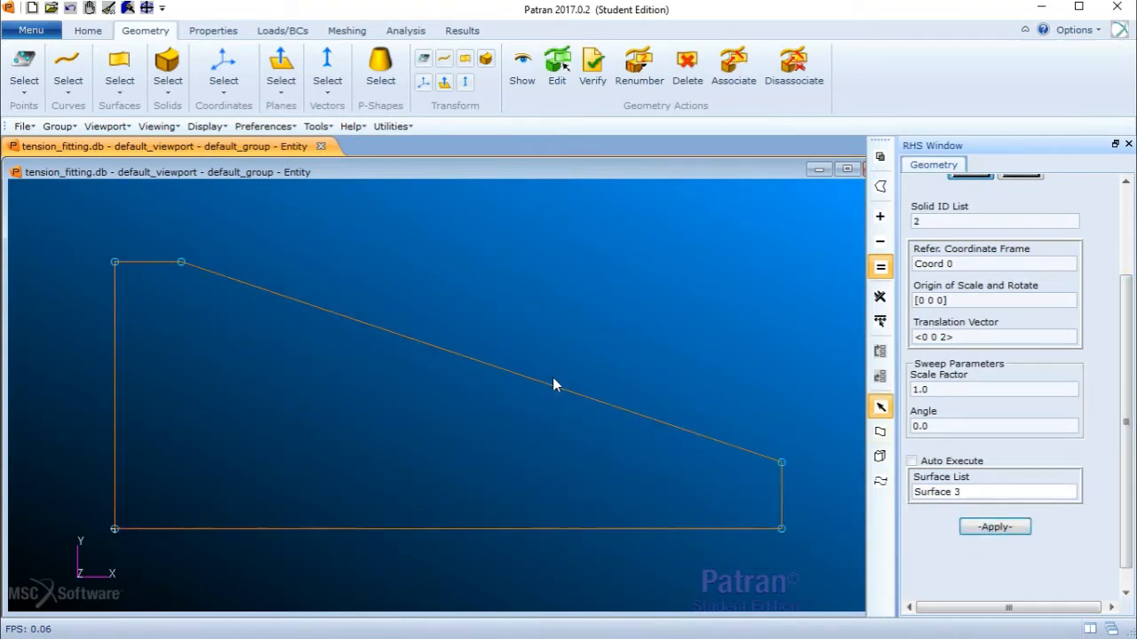
- Switch to an isometric, shaded view to inspect the extruded solid
click(94, 32)
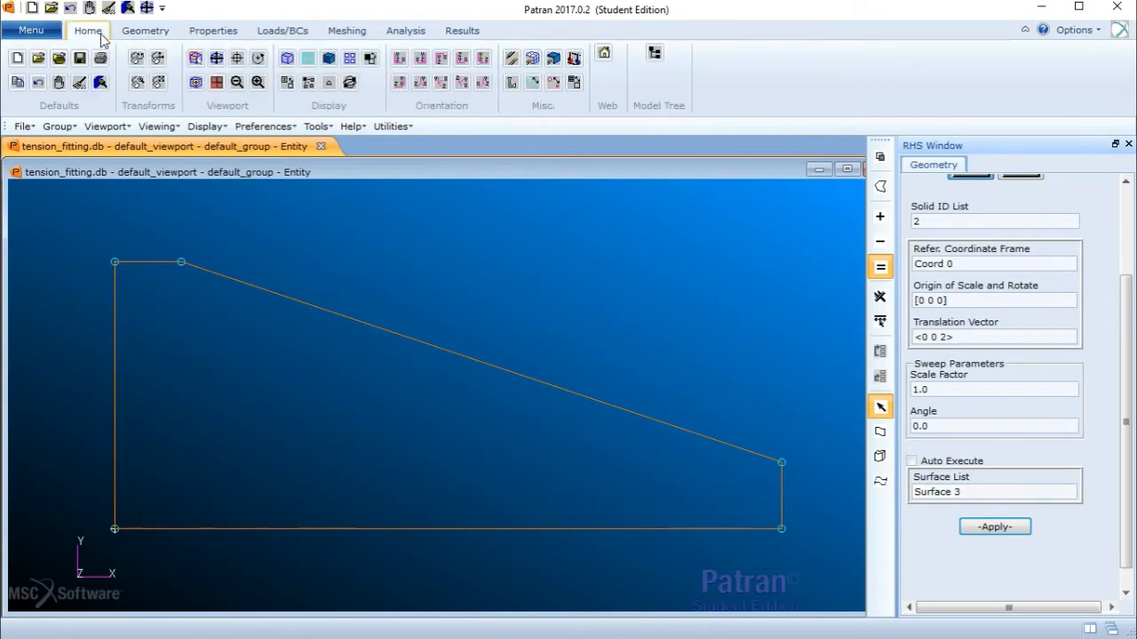
click(419, 82)
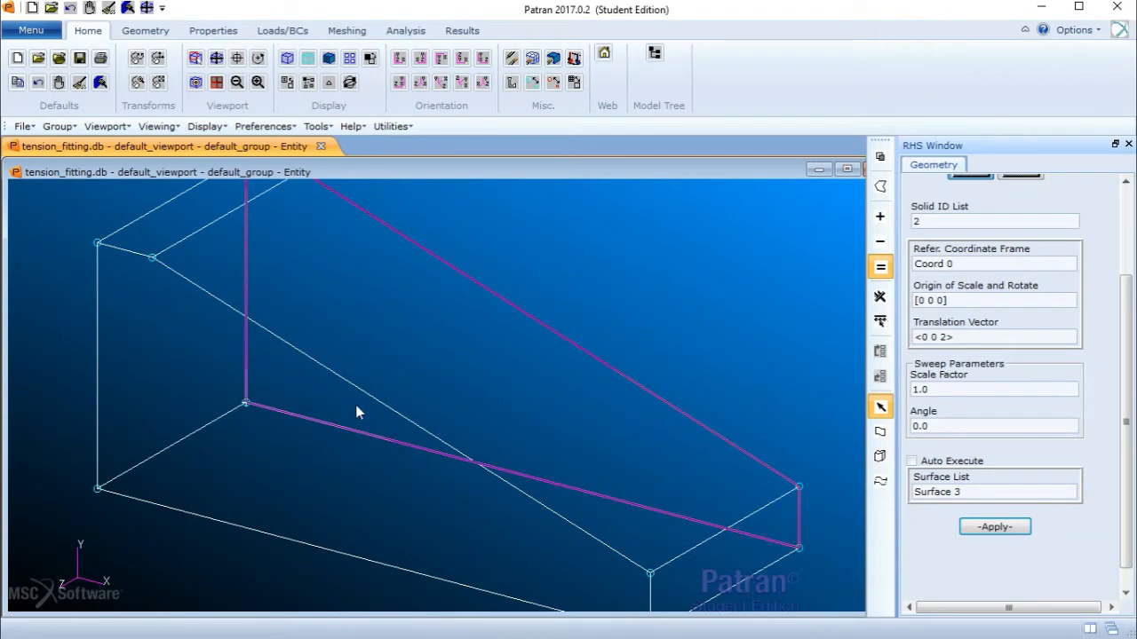
click(328, 58)
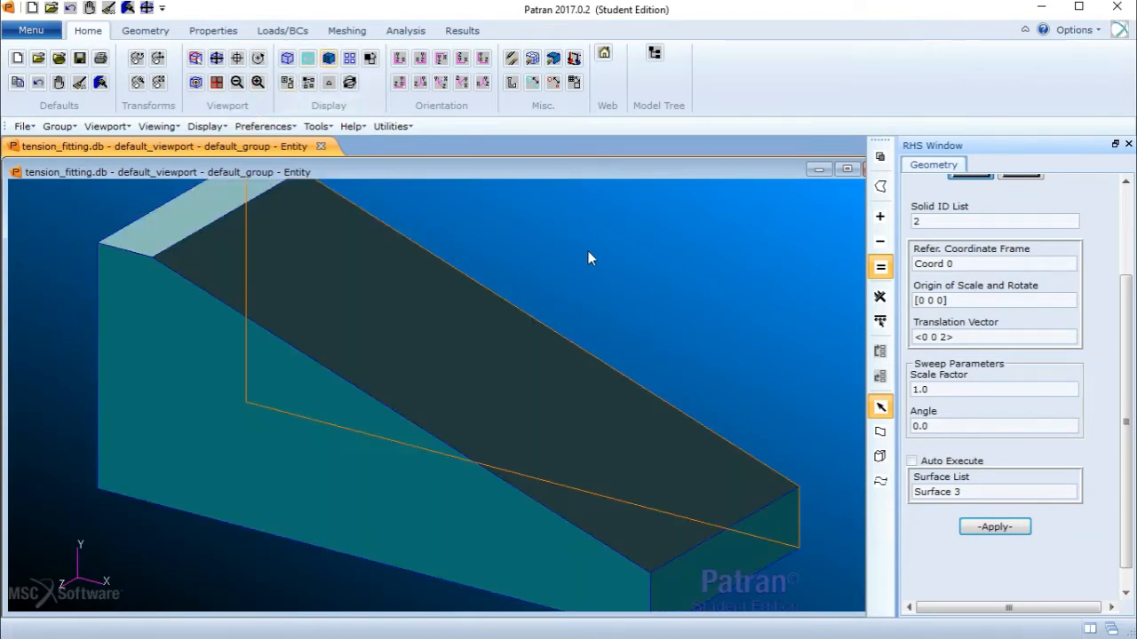
middle_drag(546, 235, 544, 237)
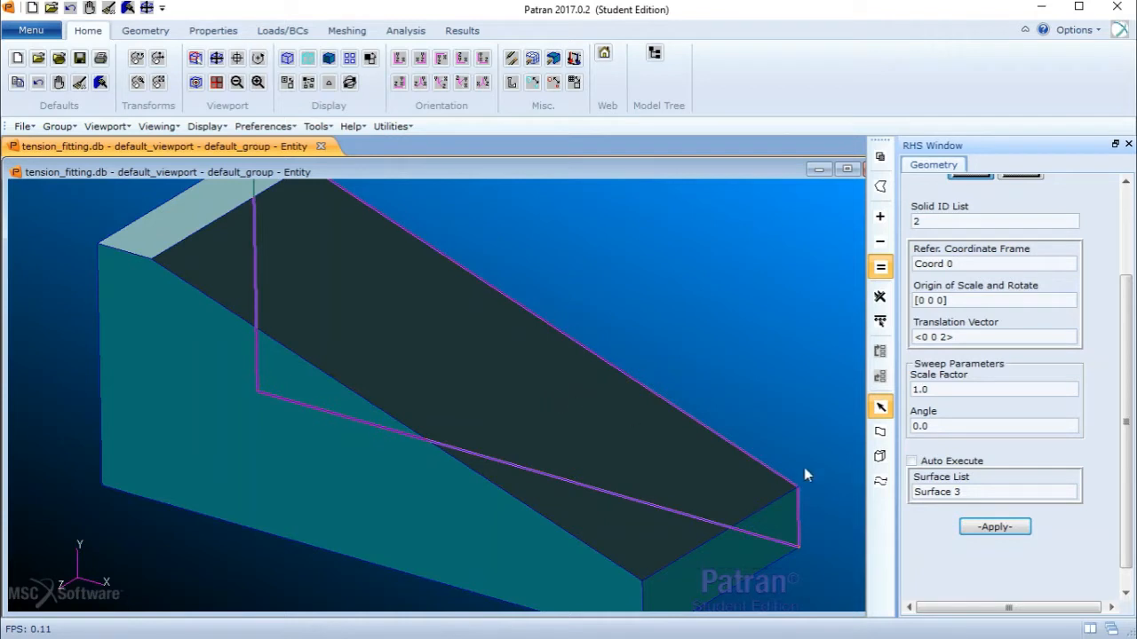
scroll(1118, 327, up, 3)
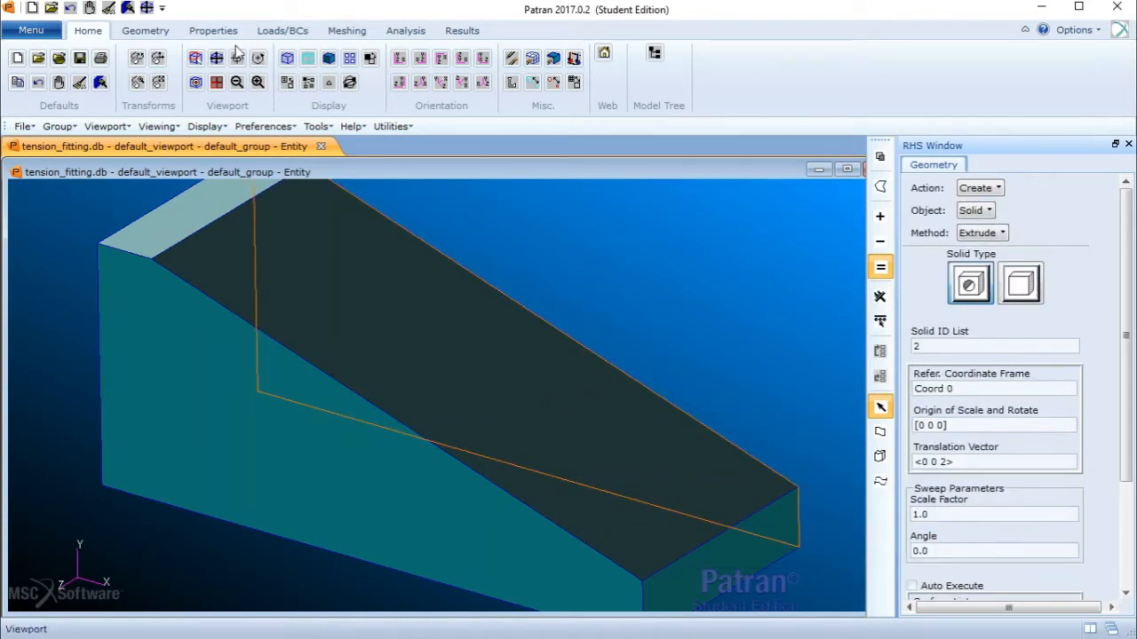
- Shell the solid with thickness 0.25, opening the slanted top face and both end faces
click(128, 33)
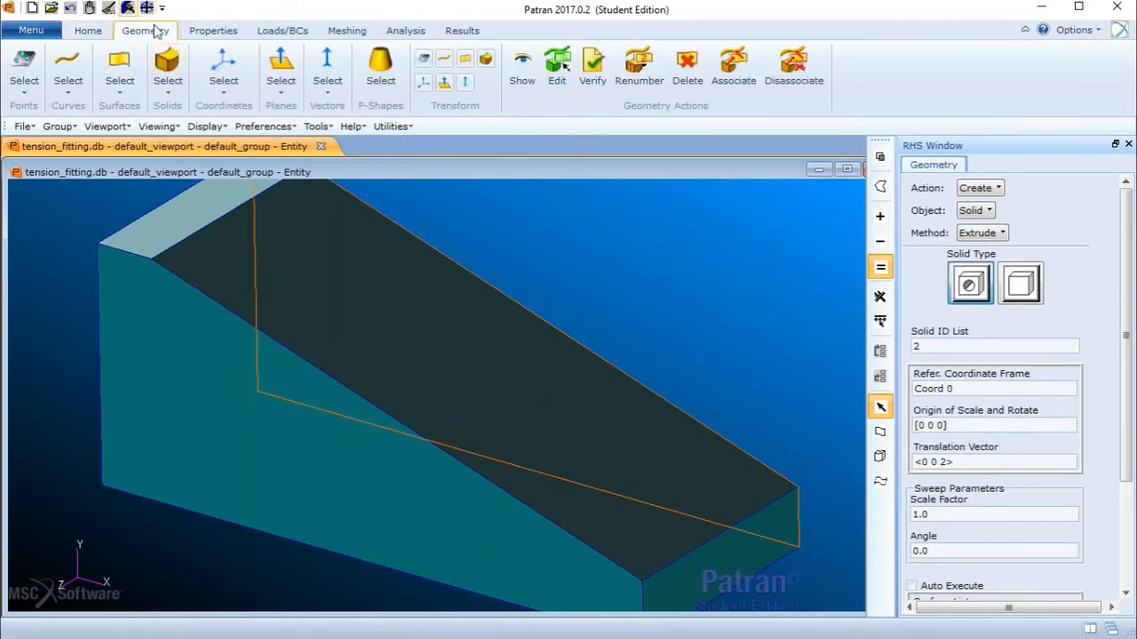
click(993, 190)
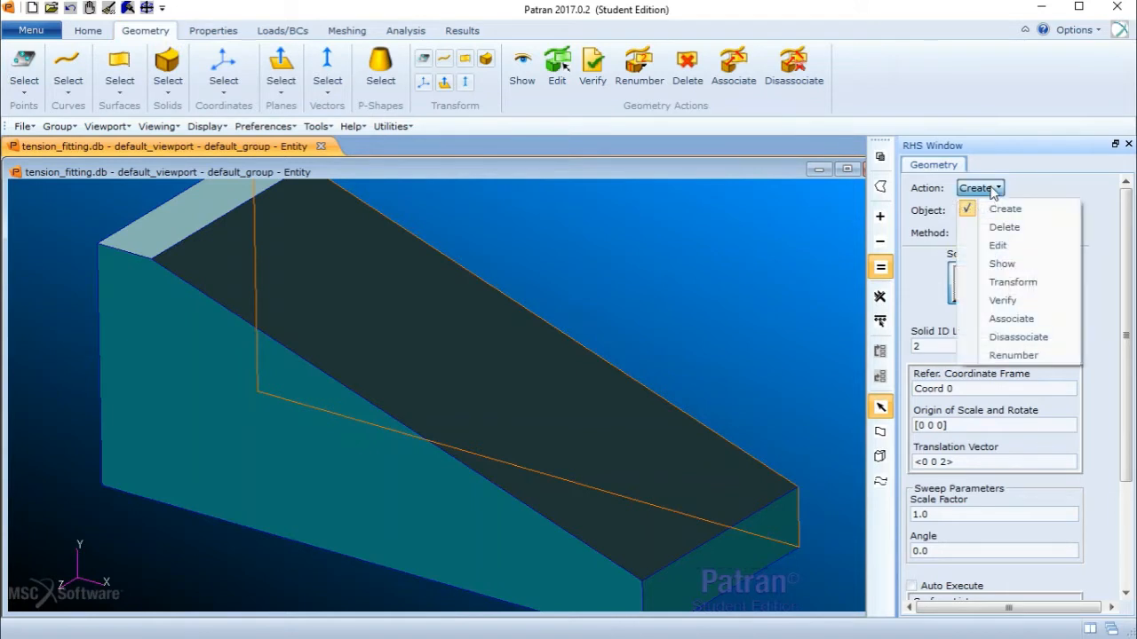
click(999, 245)
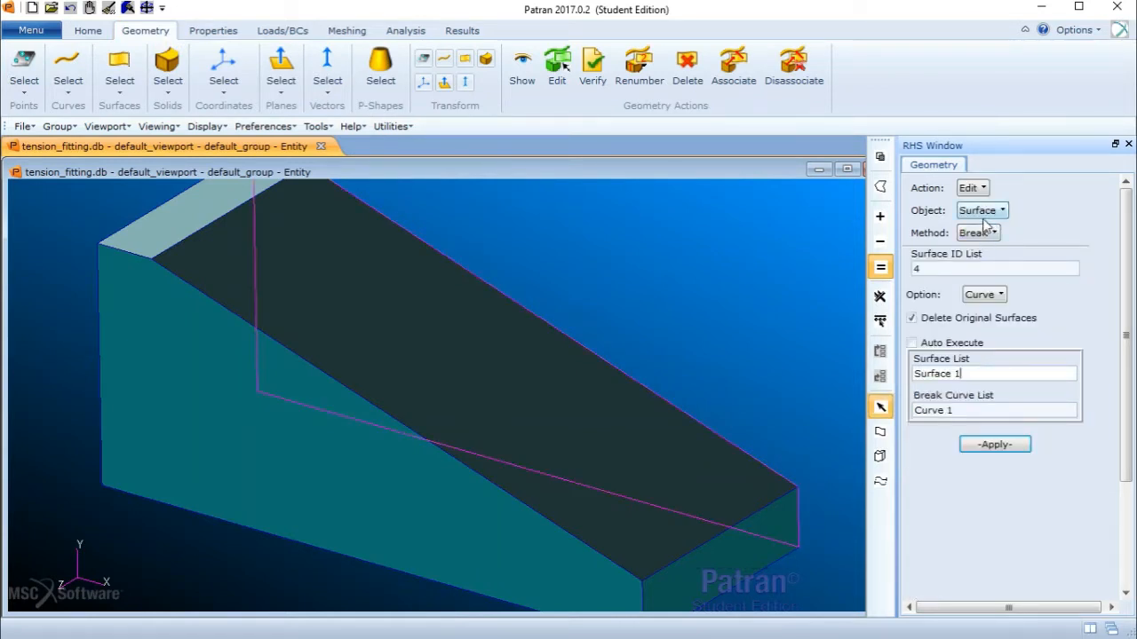
click(988, 211)
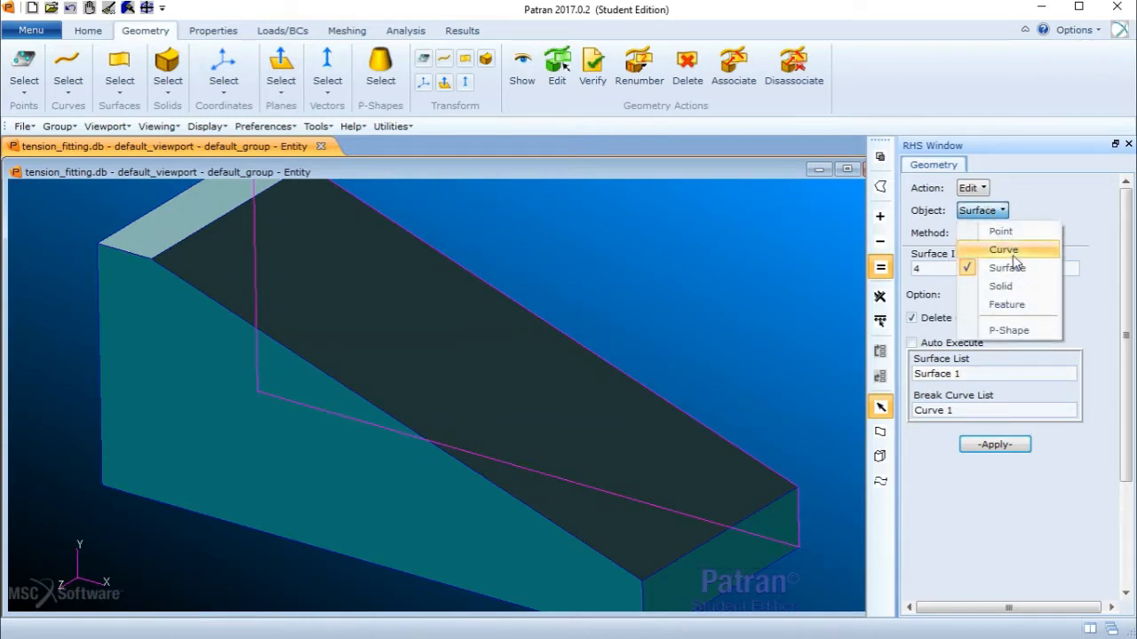
click(1013, 286)
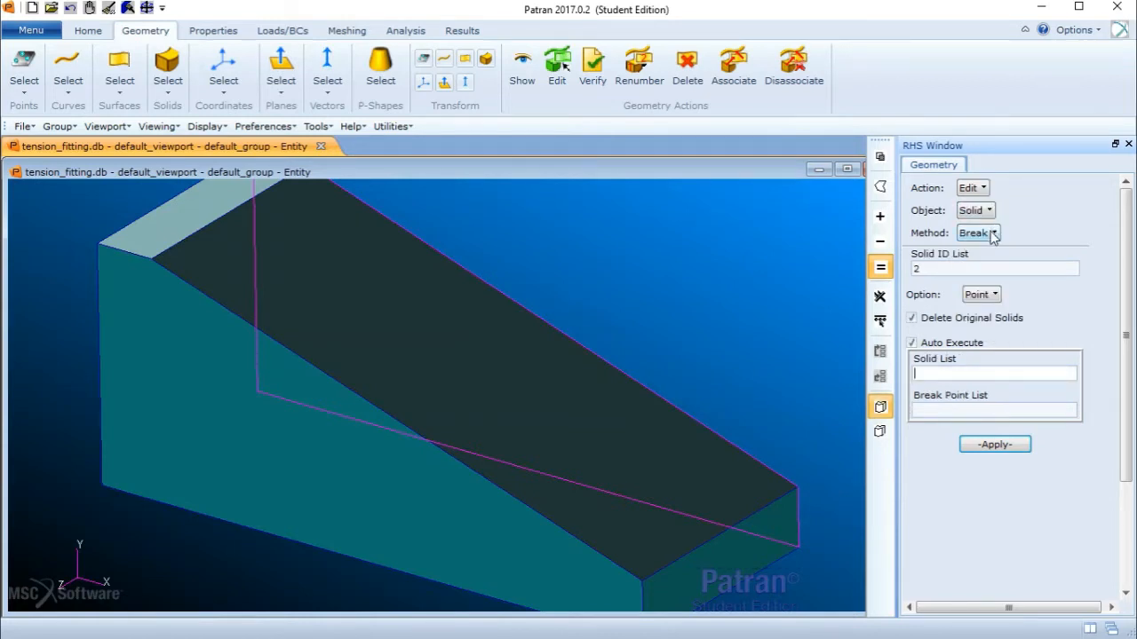
click(993, 234)
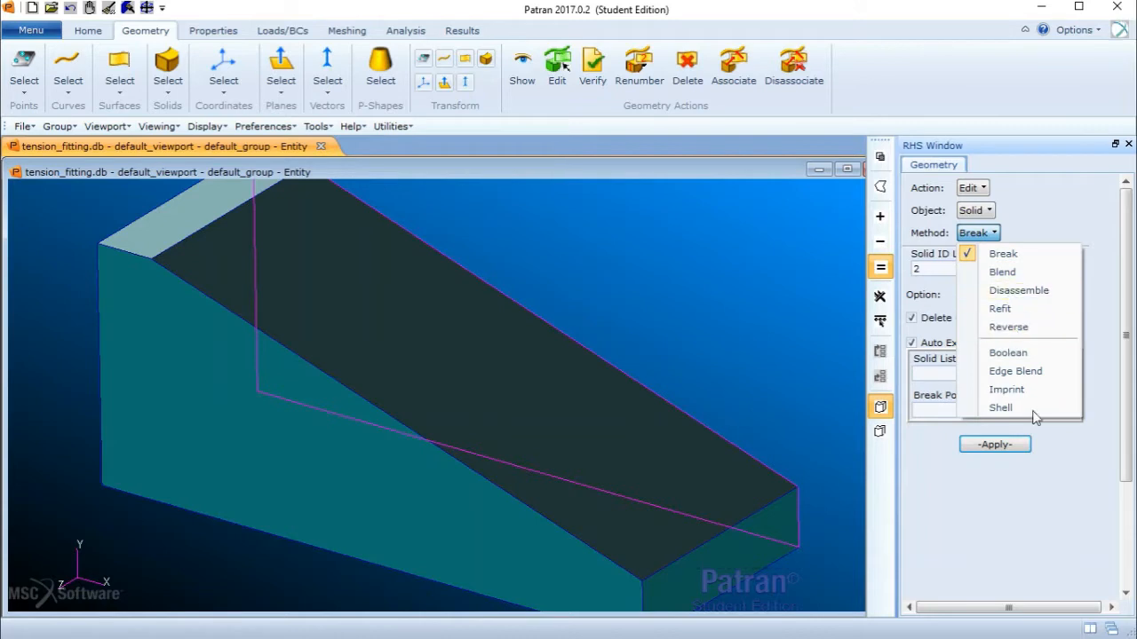
click(1004, 408)
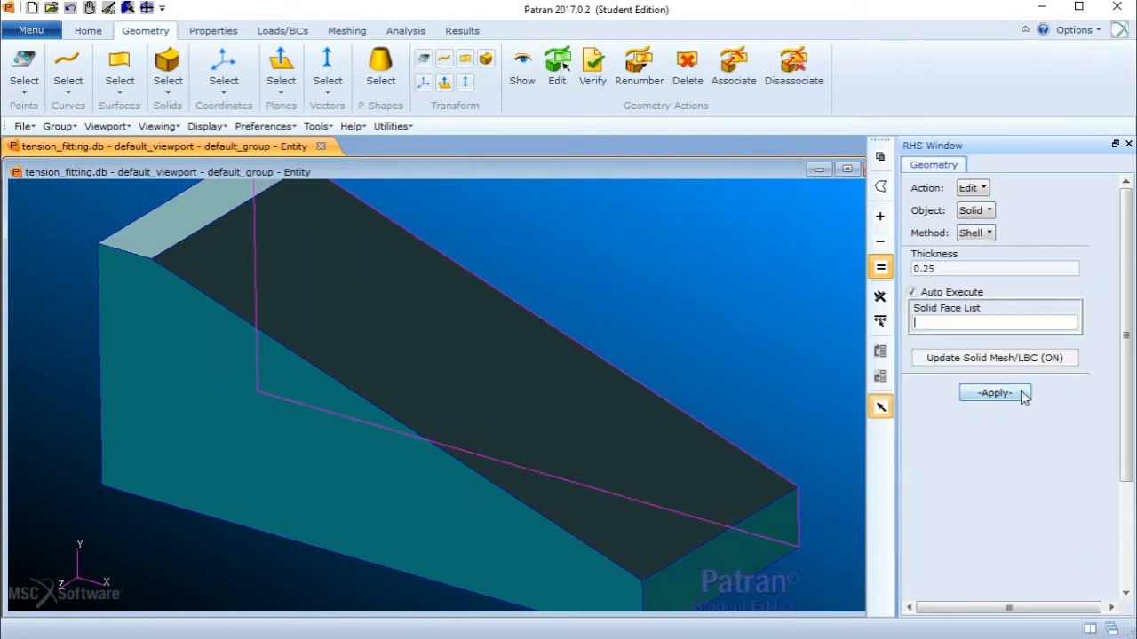
click(913, 293)
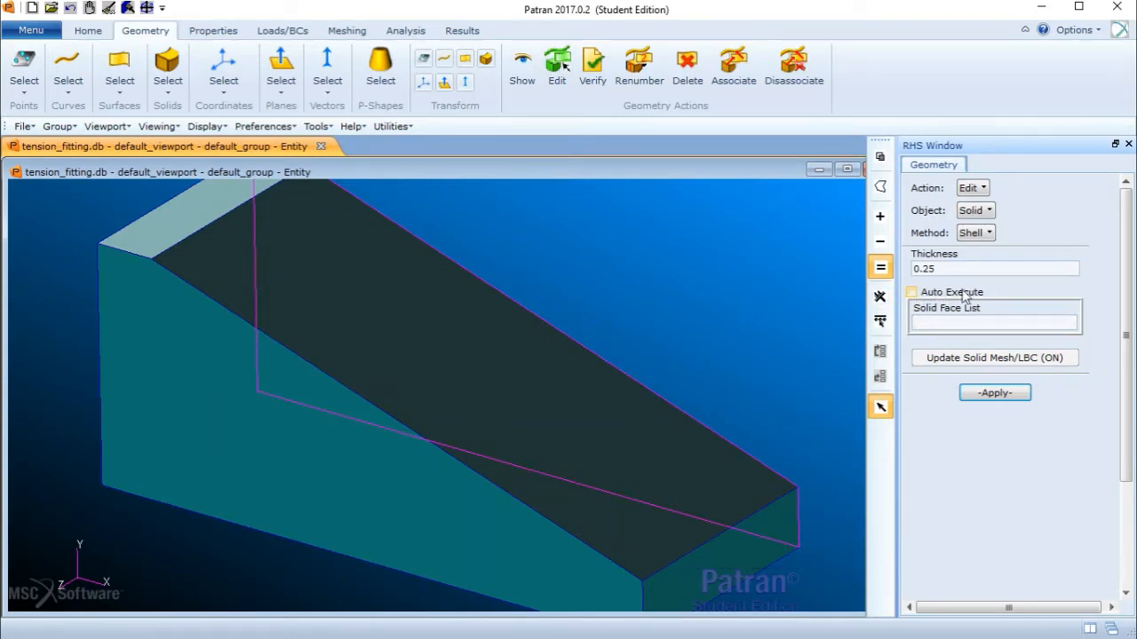
scroll(647, 318, down, 2)
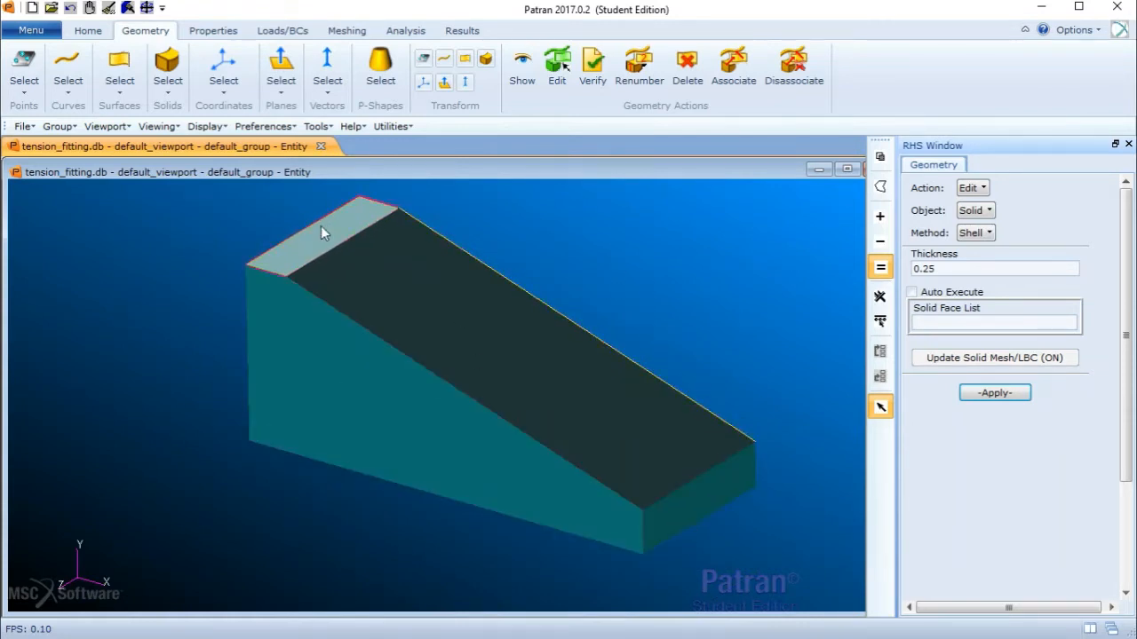
middle_drag(566, 240, 564, 245)
middle_drag(568, 243, 620, 255)
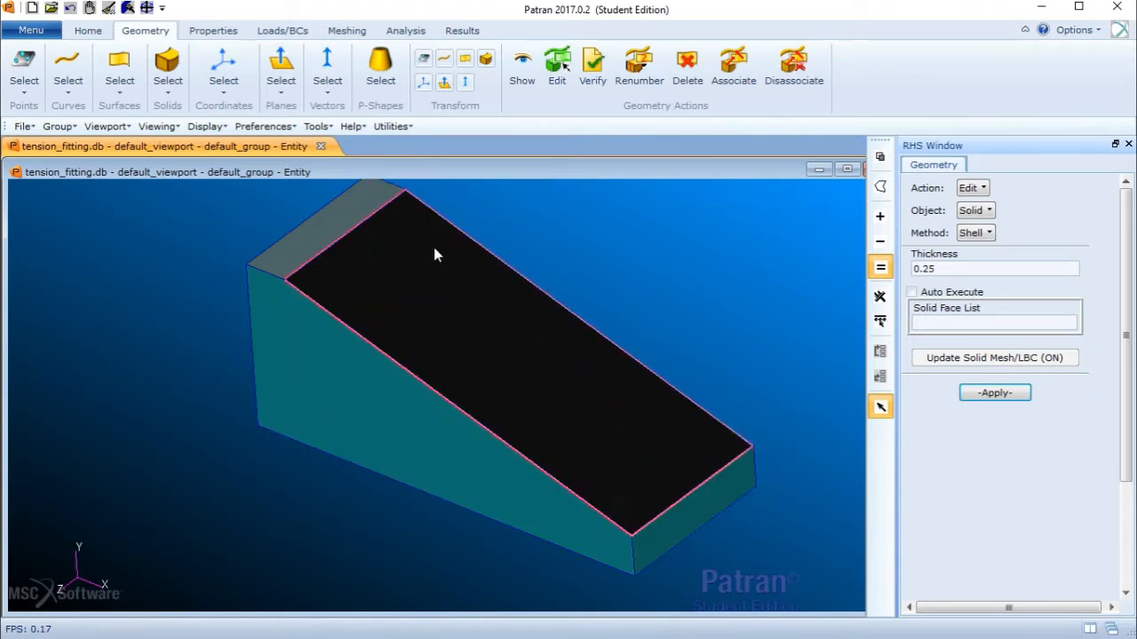
click(685, 512)
click(544, 395)
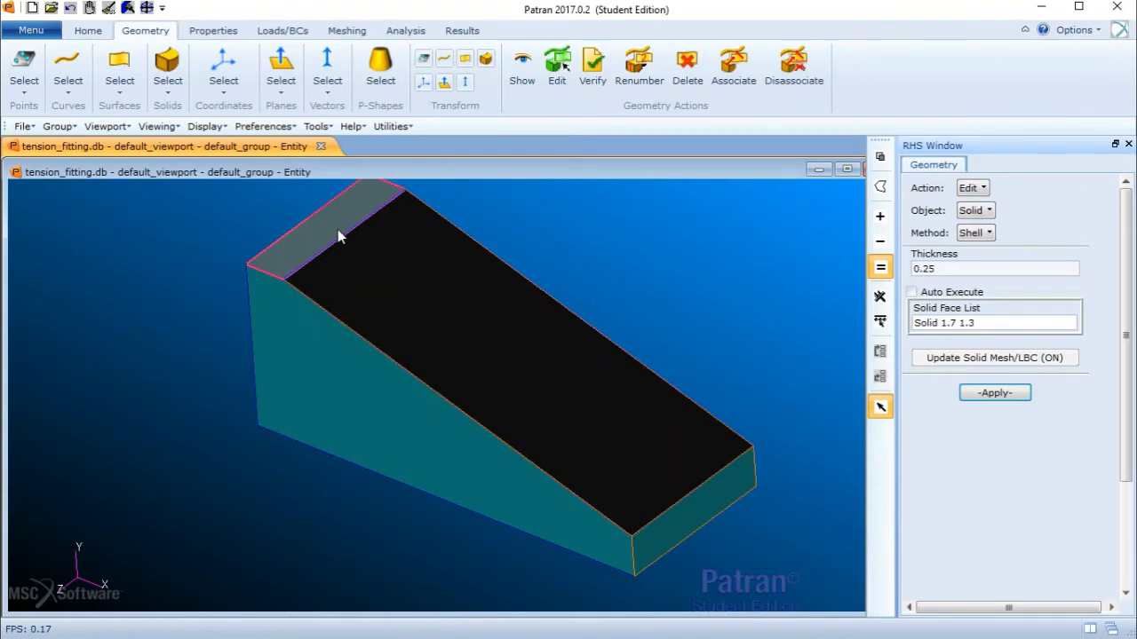
click(384, 203)
click(983, 394)
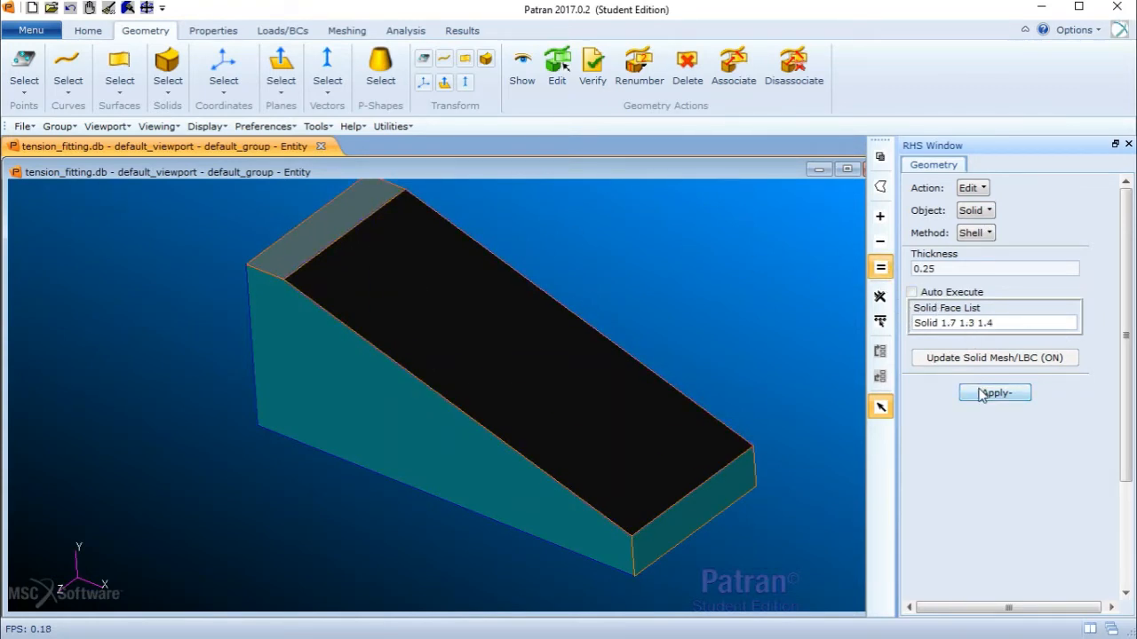
- Apply an edge blend of constant radius 0.25 to the inner edges where the channel walls meet the floor
scroll(680, 305, down, 3)
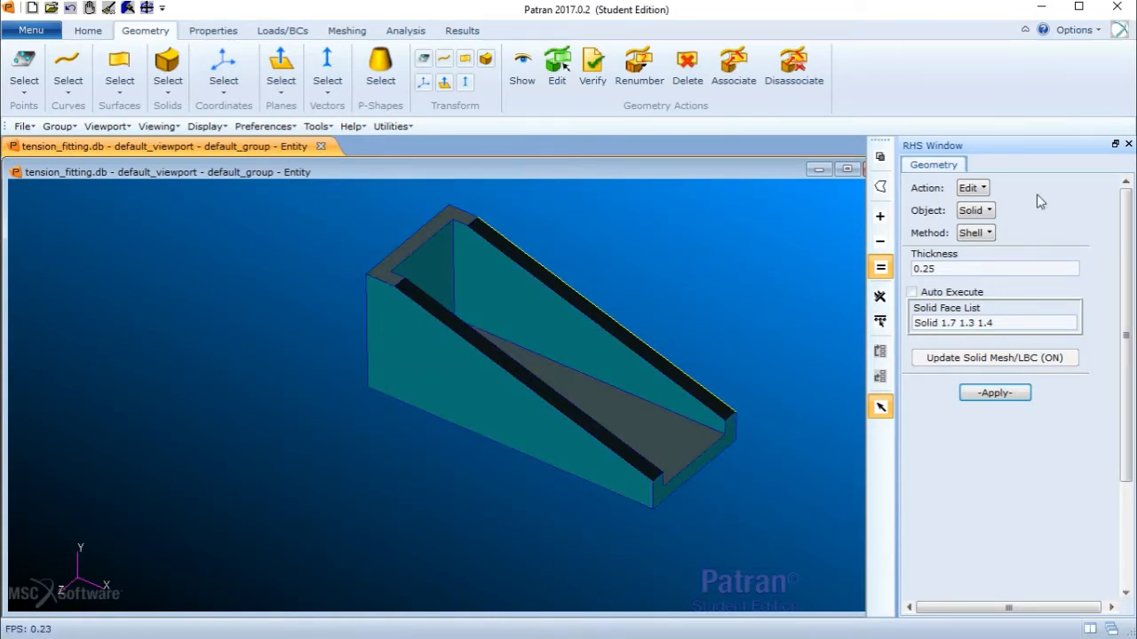
click(984, 234)
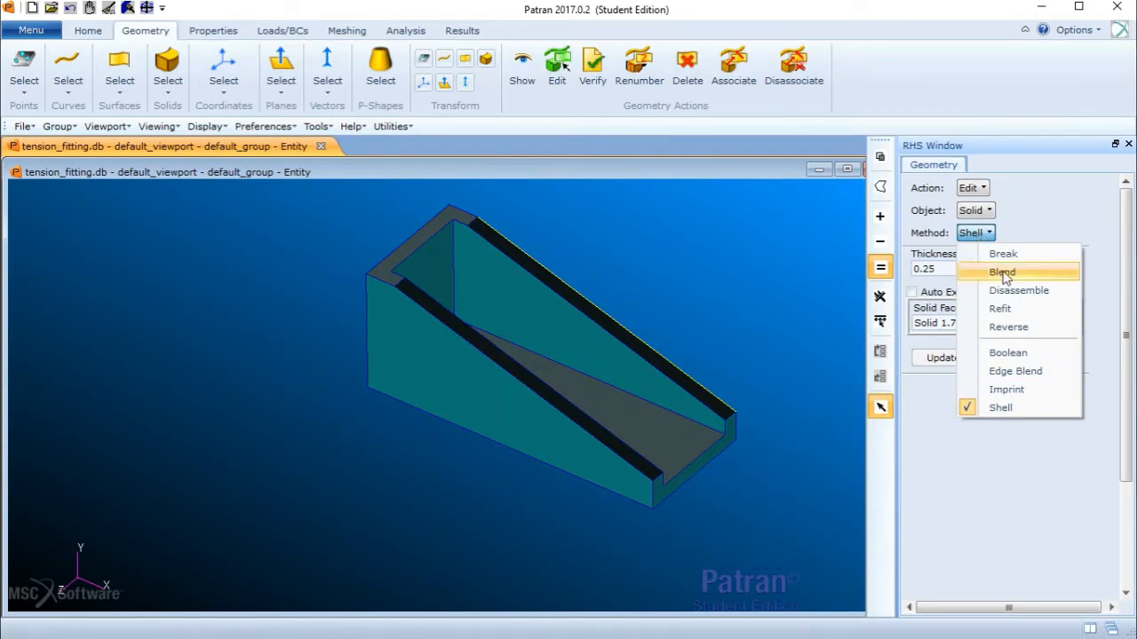
click(1035, 372)
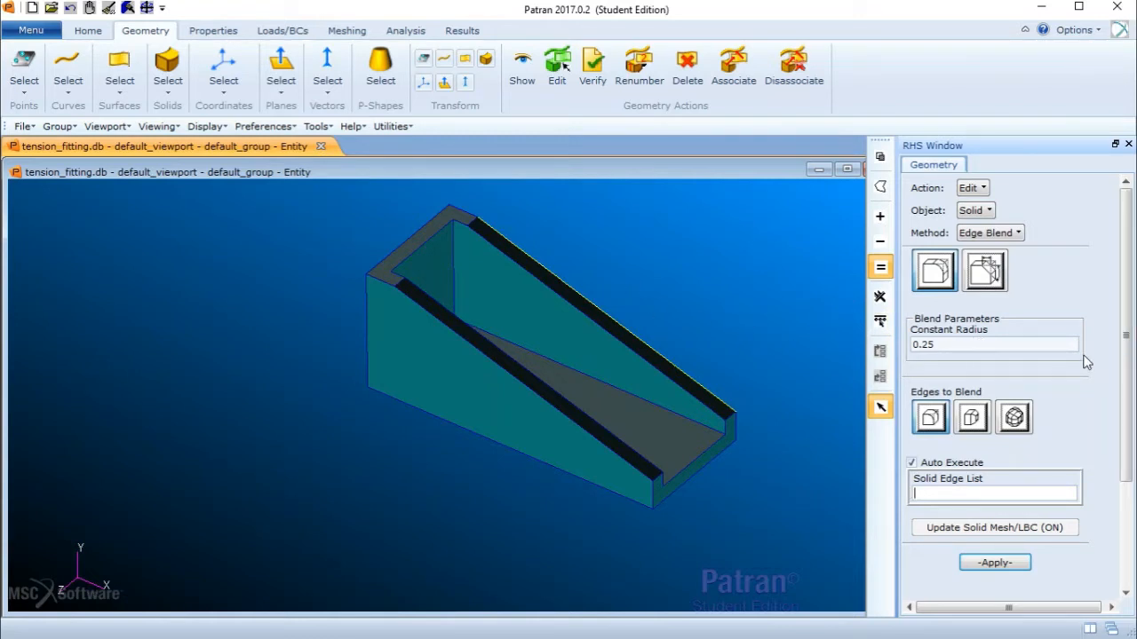
drag(1126, 354, 1039, 371)
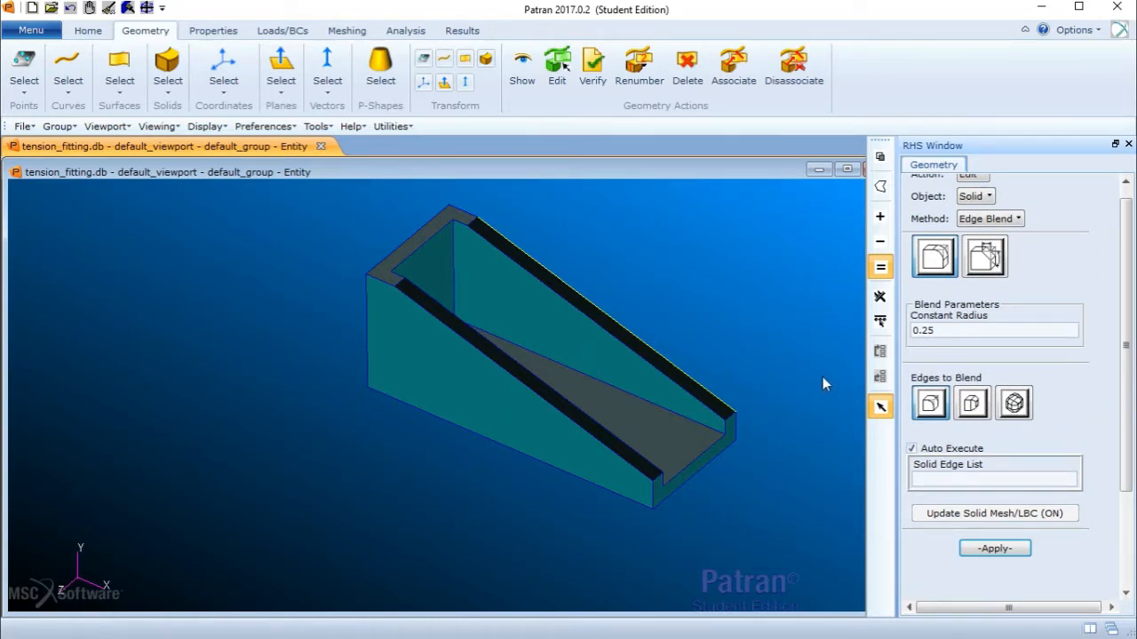
click(932, 402)
click(928, 478)
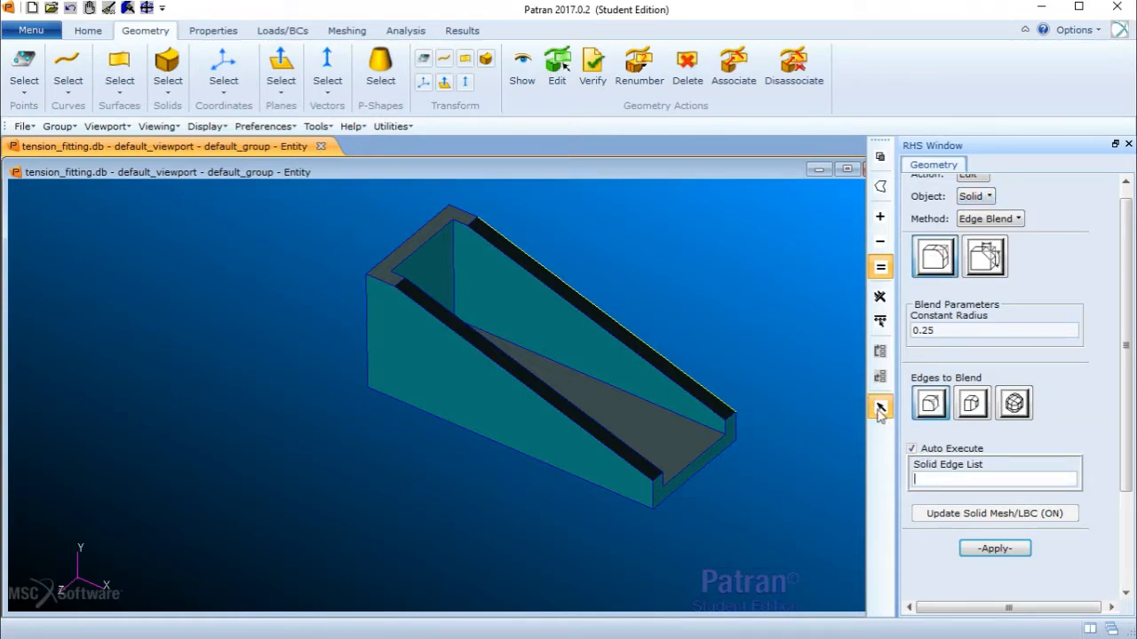
click(912, 449)
middle_drag(838, 367, 830, 379)
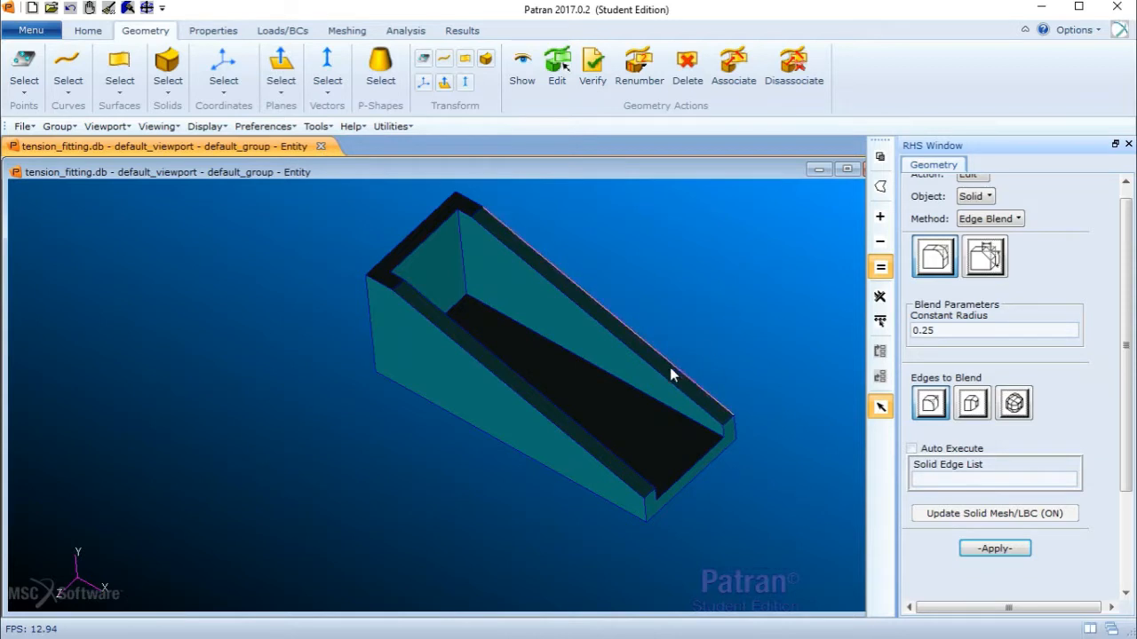
middle_drag(700, 353, 692, 368)
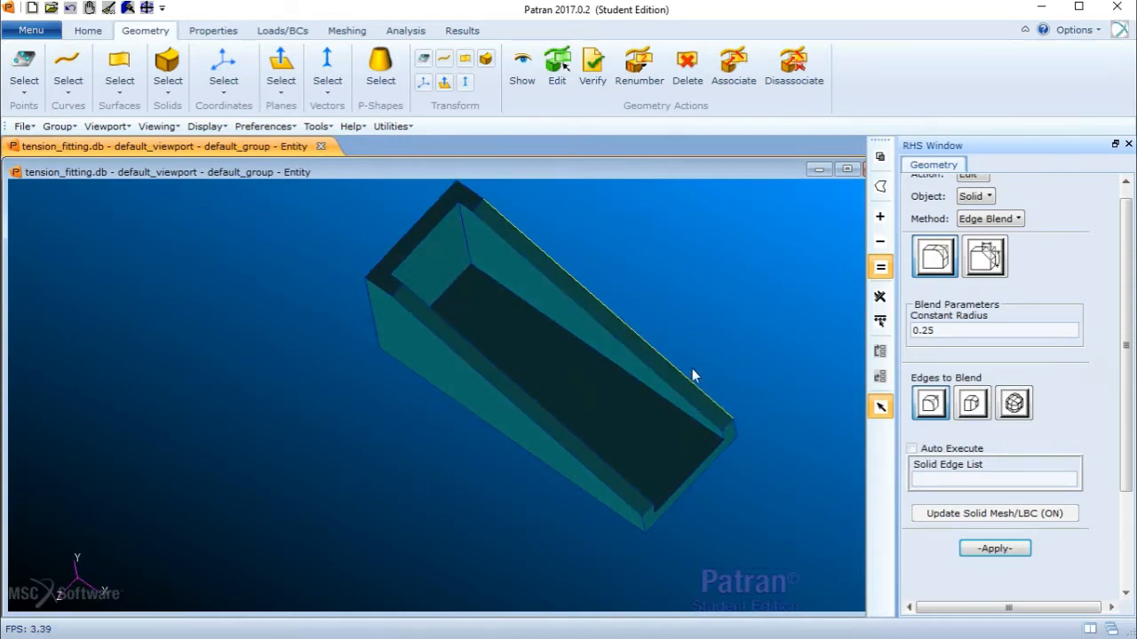
click(644, 392)
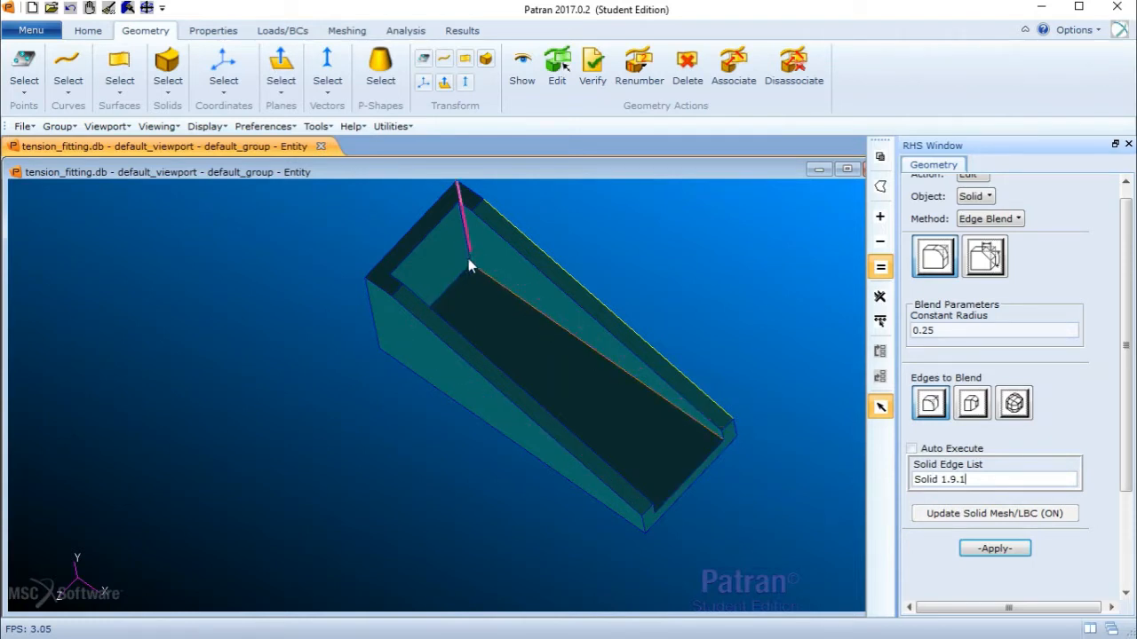
scroll(498, 279, down, 3)
scroll(495, 278, up, 6)
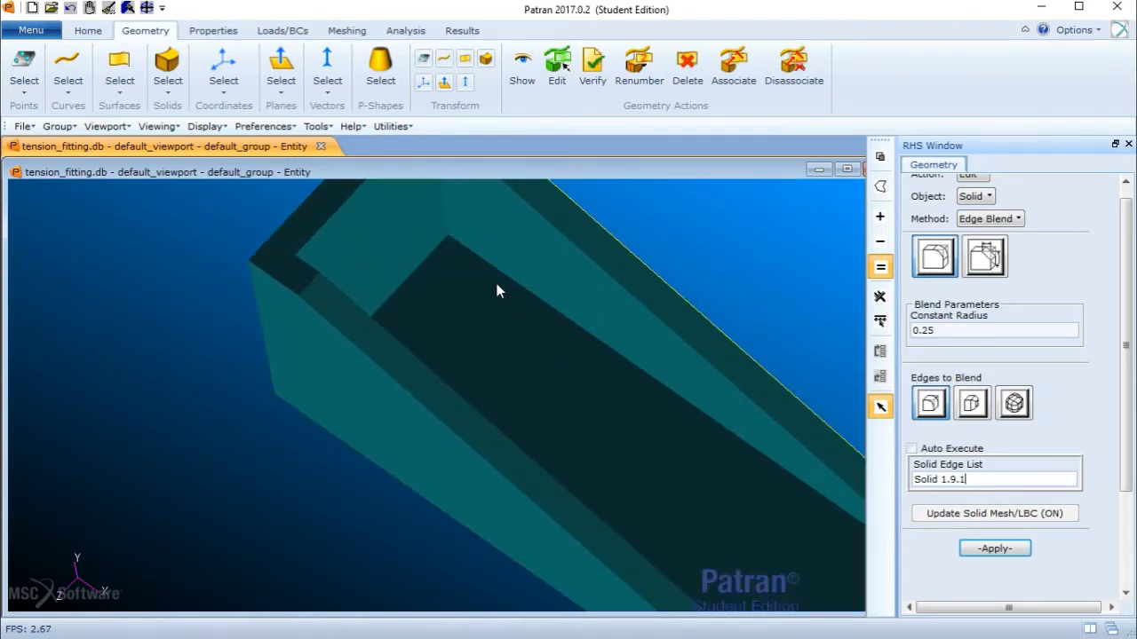
middle_drag(495, 279, 495, 304)
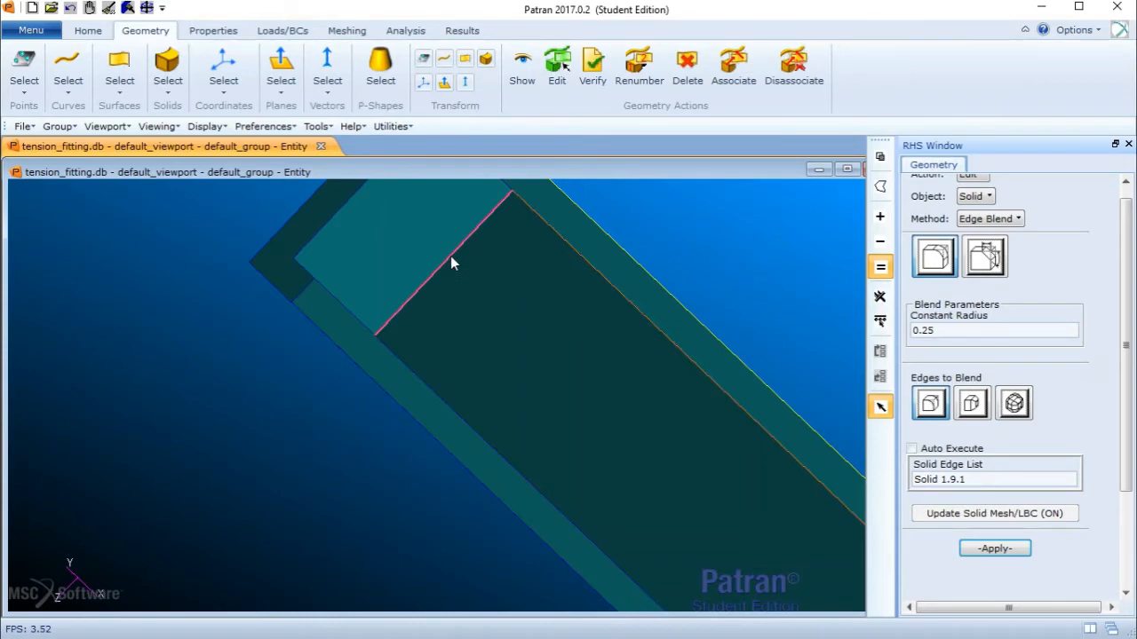
click(420, 354)
middle_drag(420, 354, 502, 254)
click(516, 398)
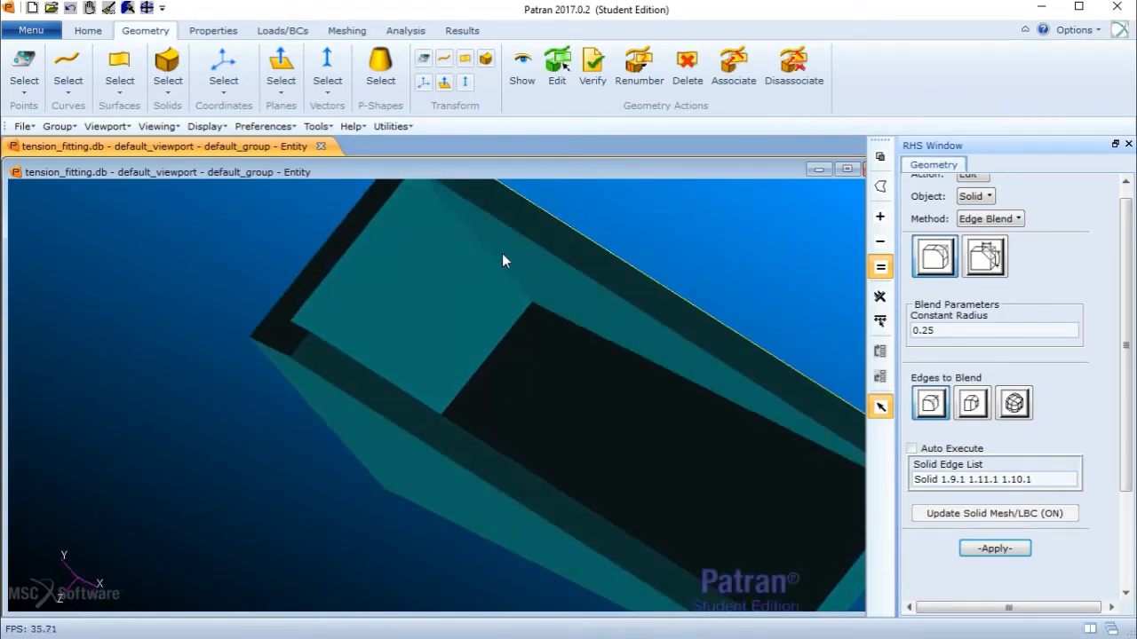
click(483, 254)
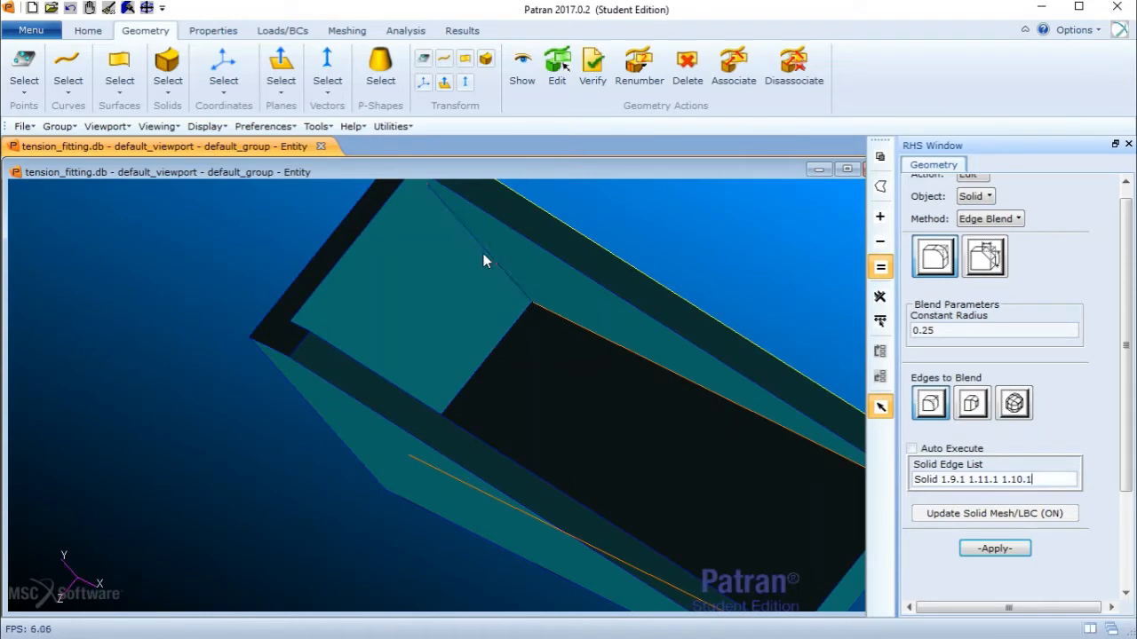
middle_drag(460, 301, 834, 308)
click(439, 320)
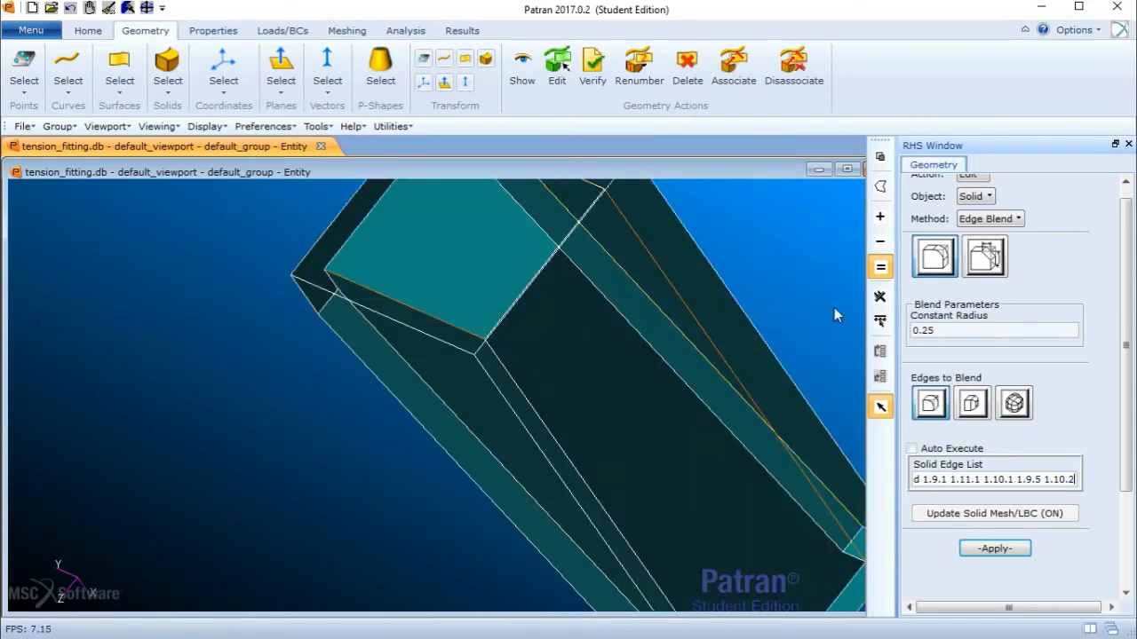
middle_drag(693, 401, 720, 358)
scroll(723, 365, down, 4)
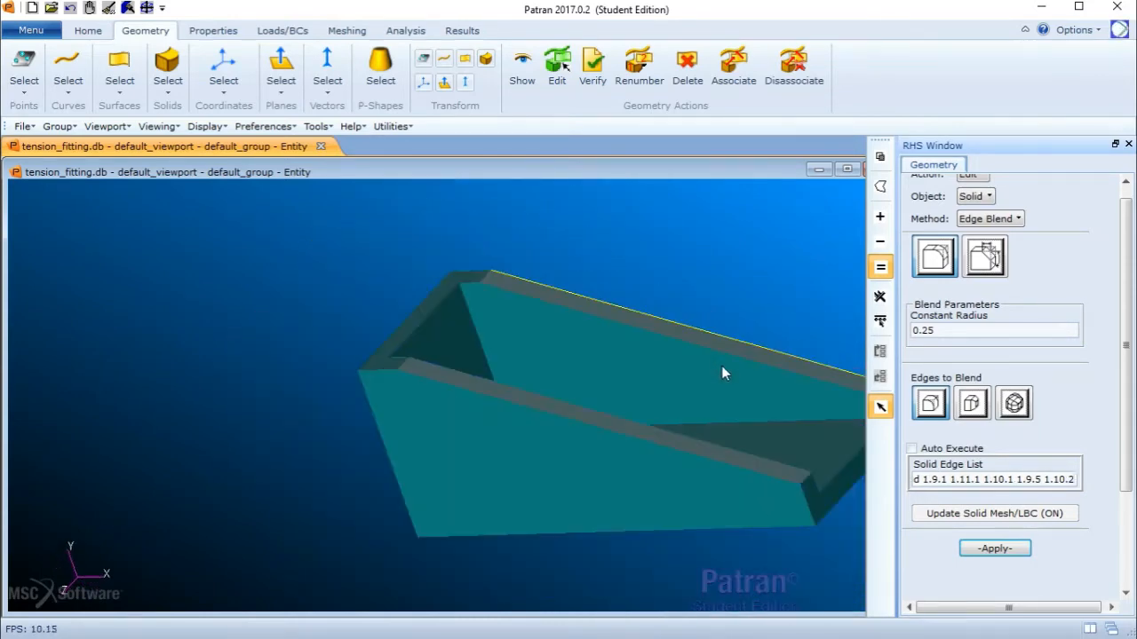
drag(1128, 447, 1132, 459)
click(1023, 533)
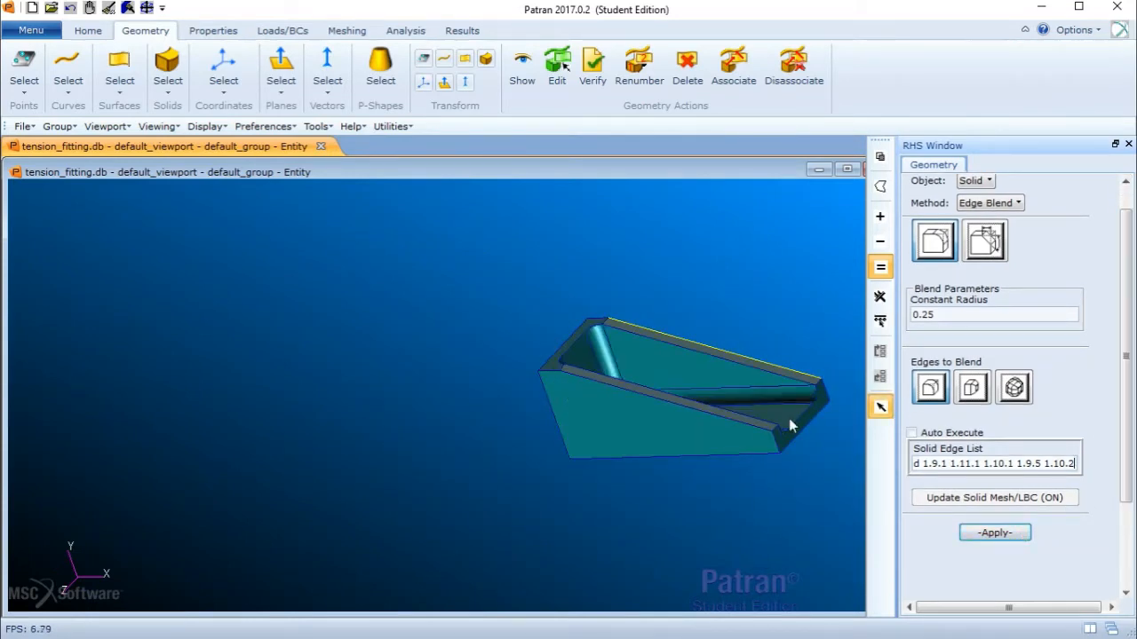
middle_drag(805, 366, 754, 402)
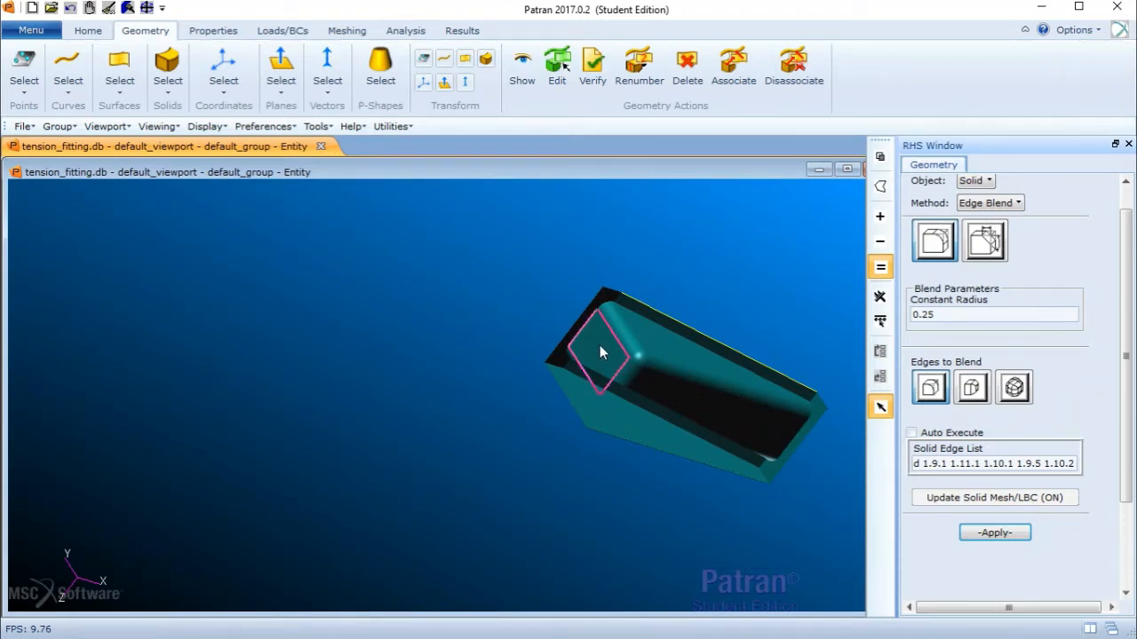
drag(1128, 313, 1129, 275)
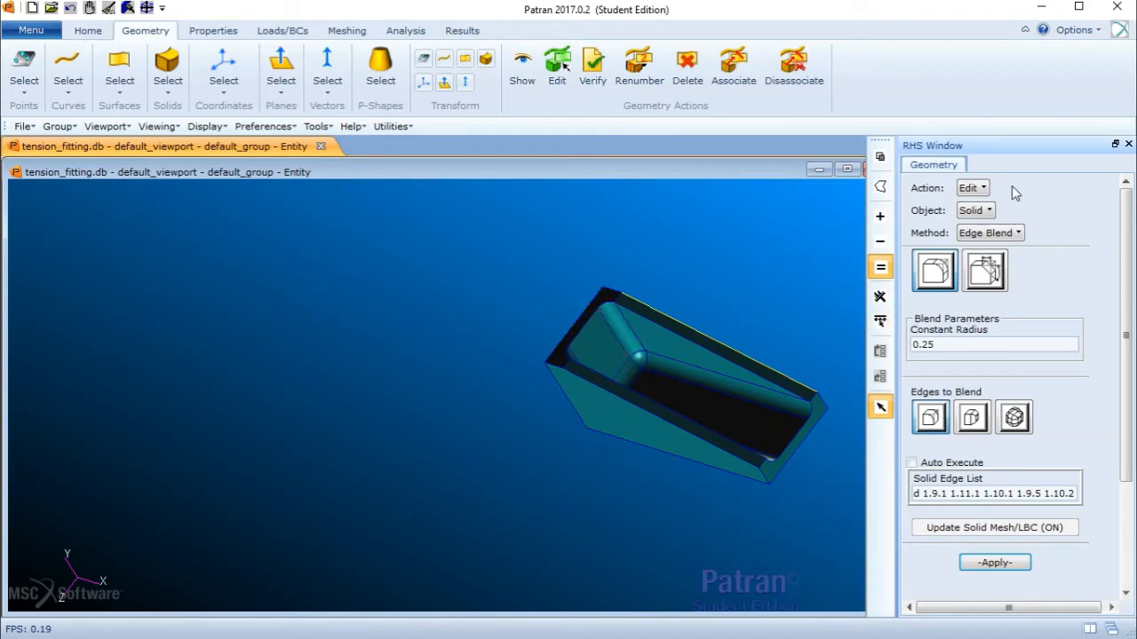
- Set up a cylinder solid primitive with height 2.0 and radius 0.25
click(974, 188)
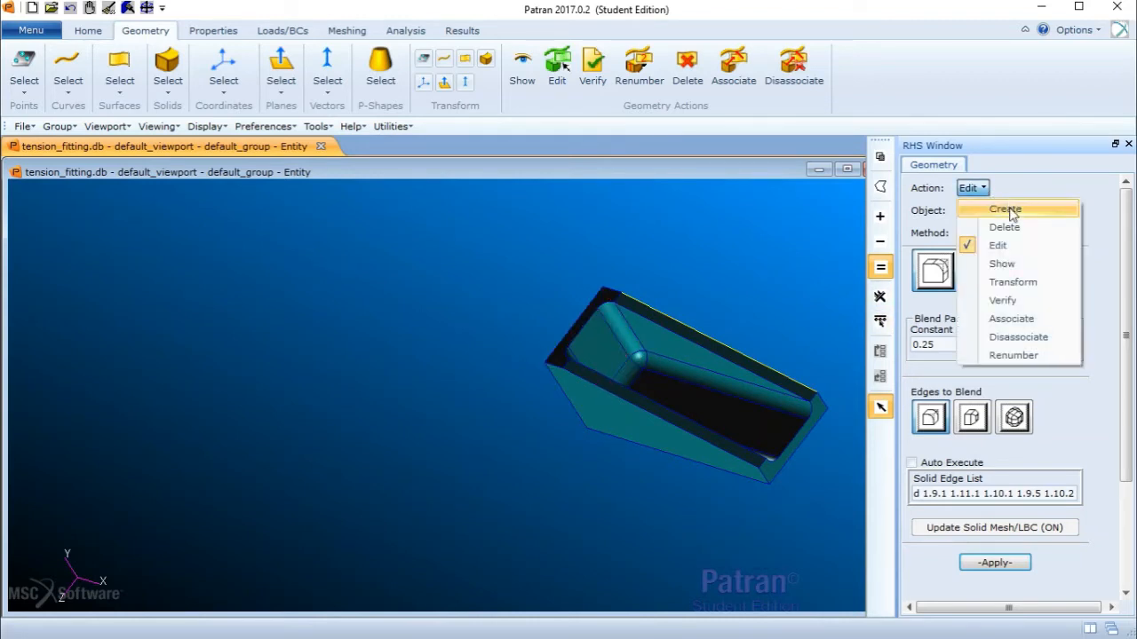
click(1005, 210)
click(986, 210)
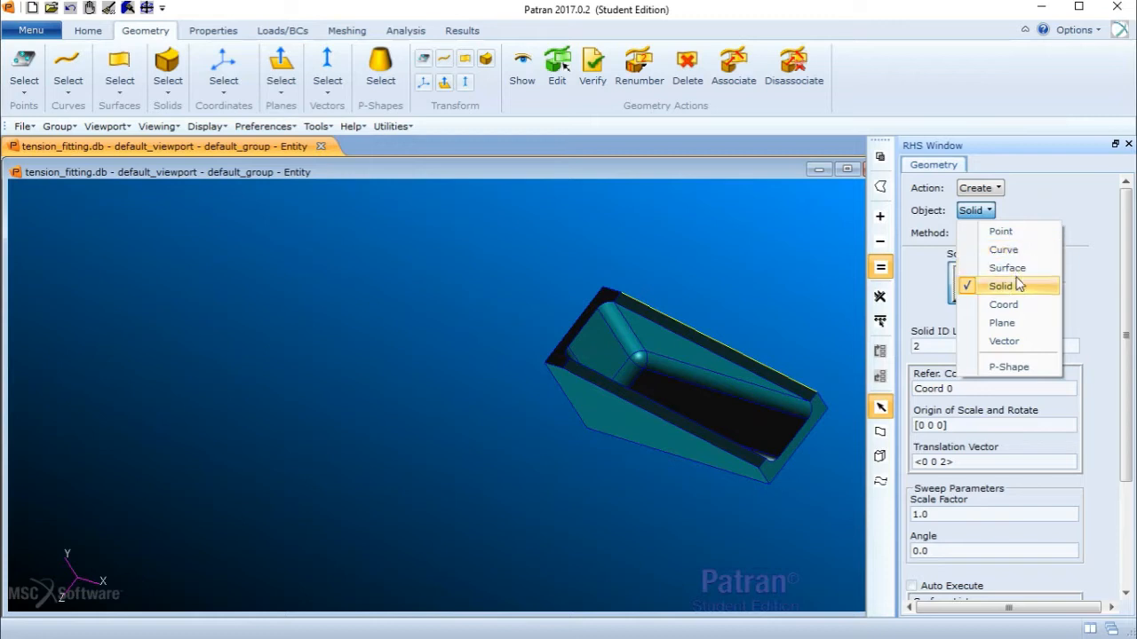
click(1010, 286)
click(991, 230)
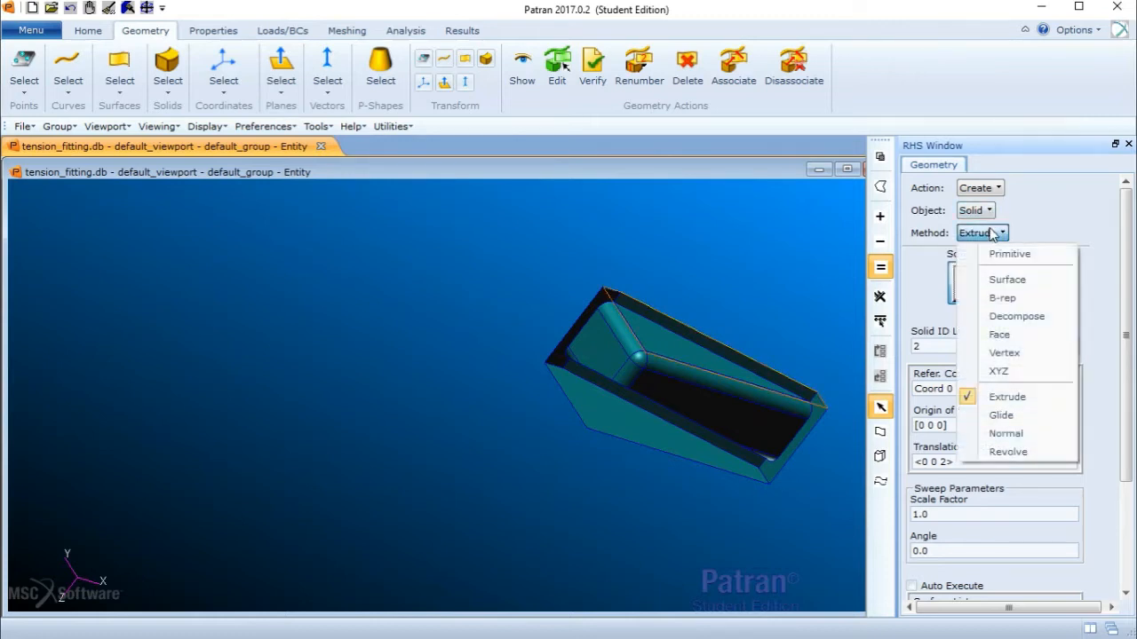
click(998, 255)
click(972, 275)
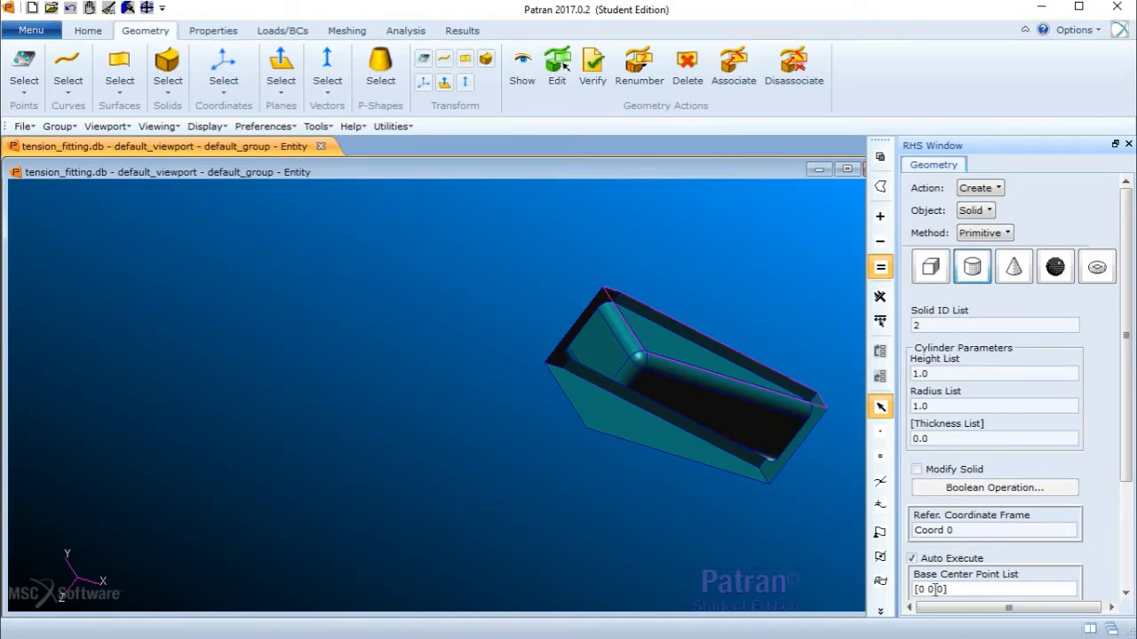
click(918, 374)
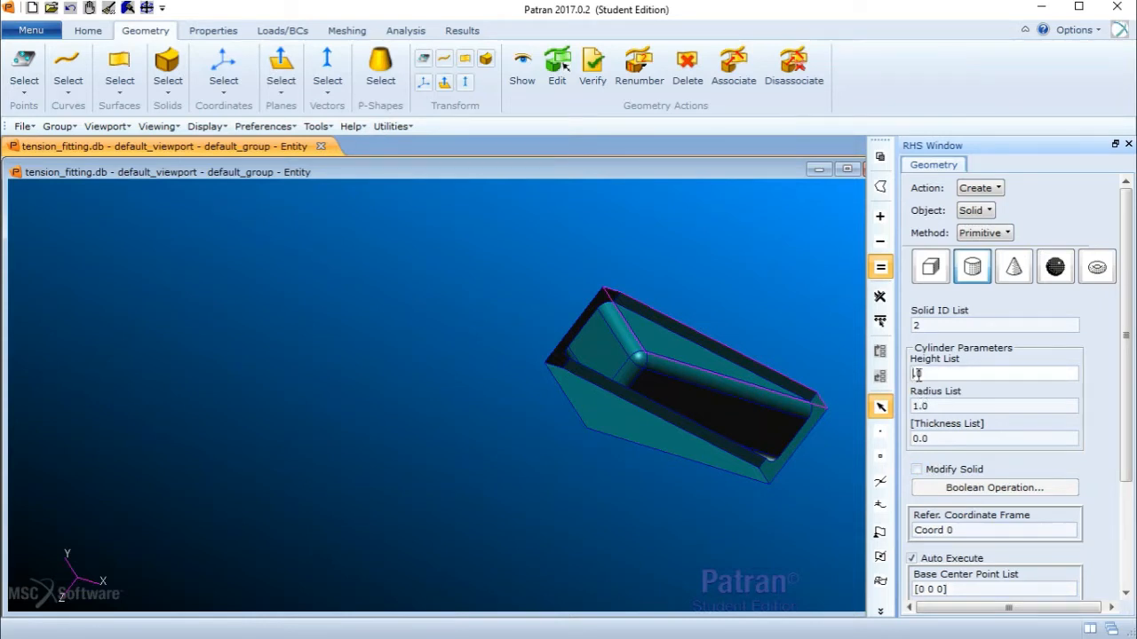
key(BackSpace)
text(2)
click(931, 408)
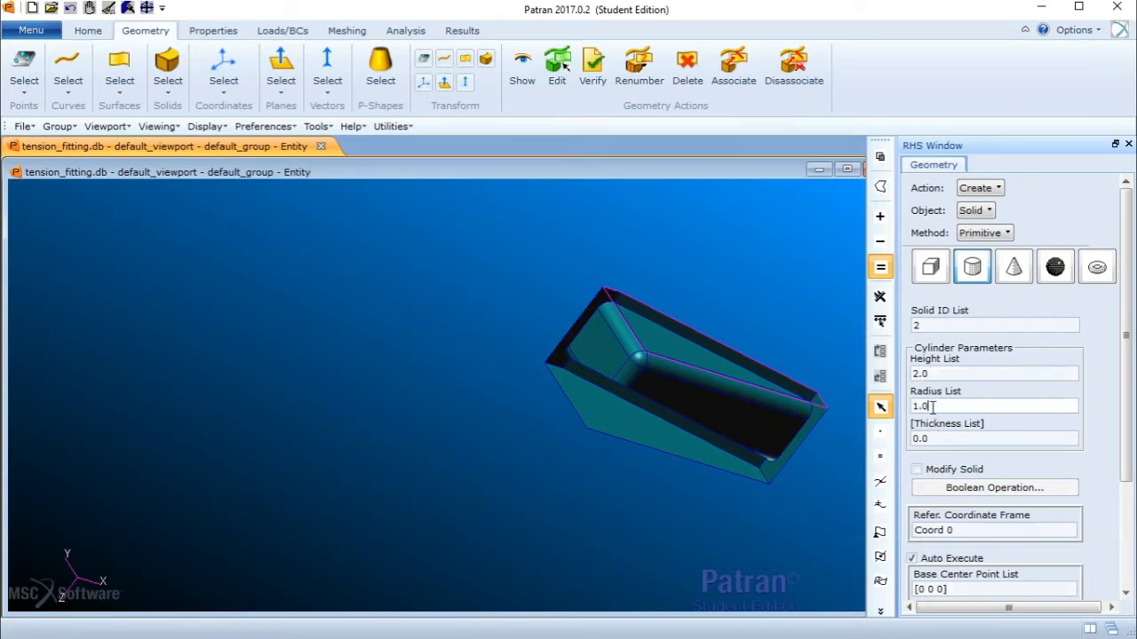
drag(931, 408, 912, 407)
text(0.25)
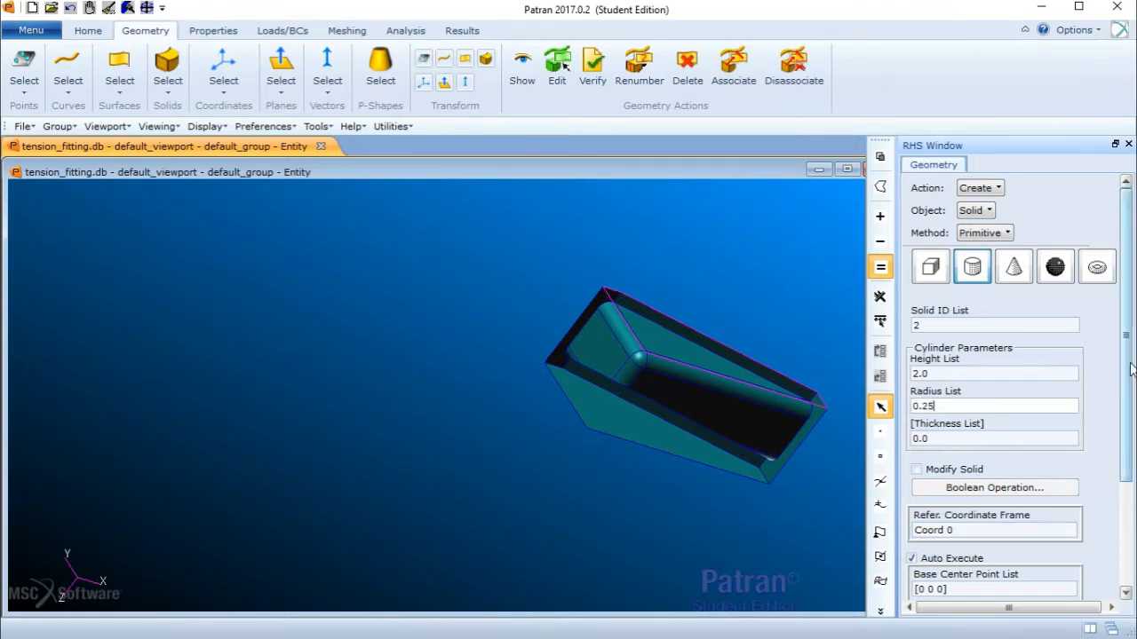
- Create the cylinder with base centre point [-1 1.25 1] and axis Coord 0.1
drag(1127, 373, 1128, 453)
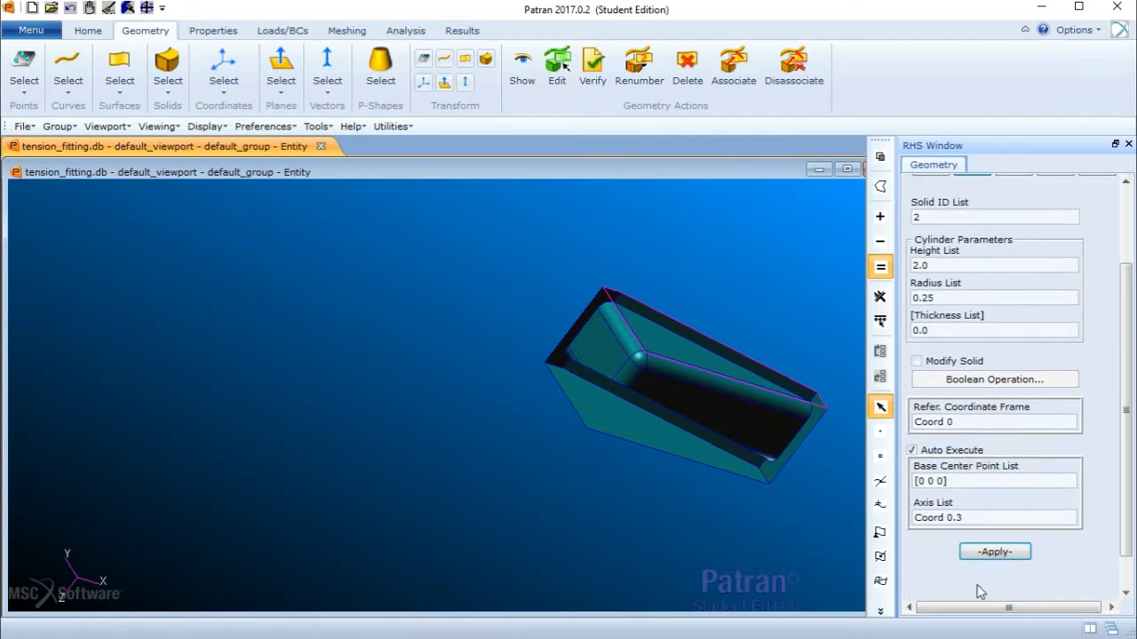
click(925, 480)
key(BackSpace)
text(-1)
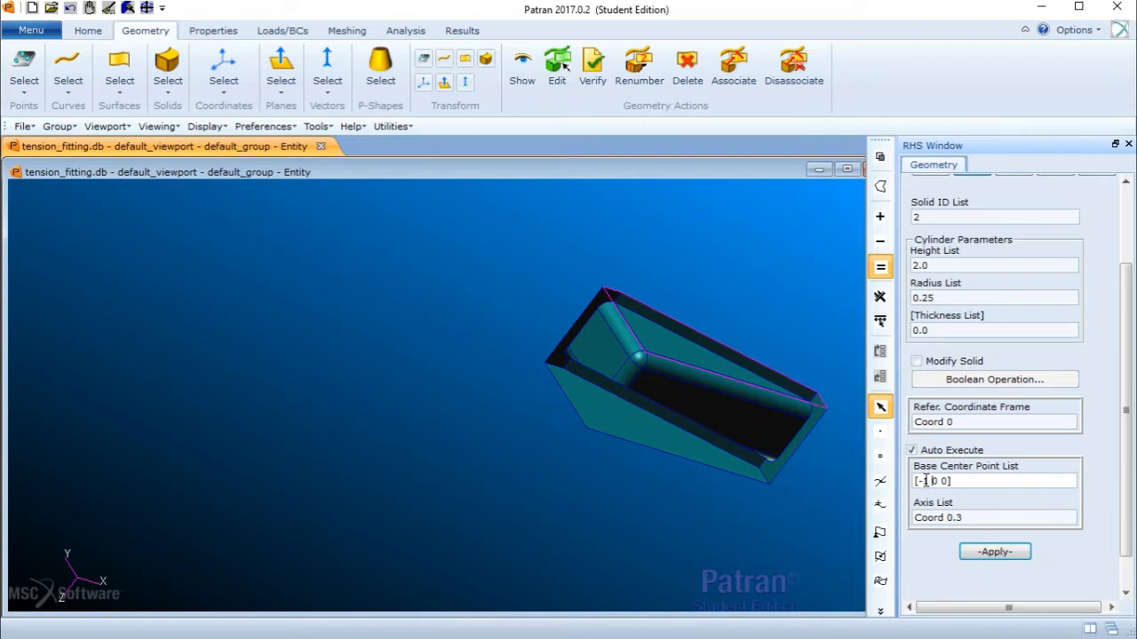
key(BackSpace)
text(1.25 1)
click(995, 523)
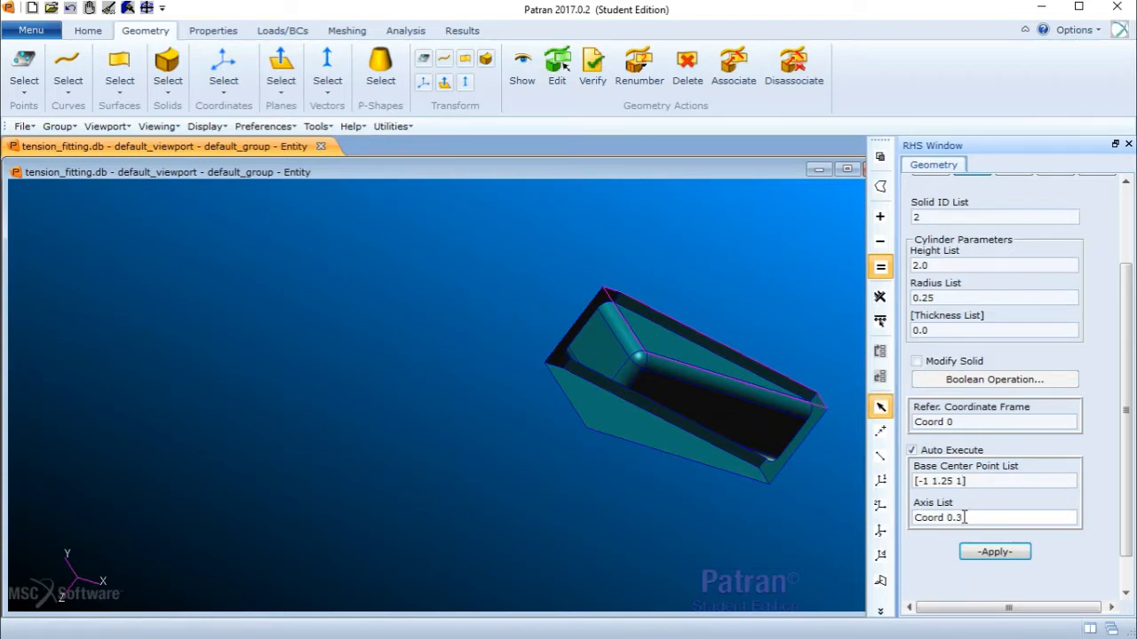
drag(966, 519, 956, 519)
text(1)
text(0)
key(Left)
key(Left)
key(Left)
click(994, 552)
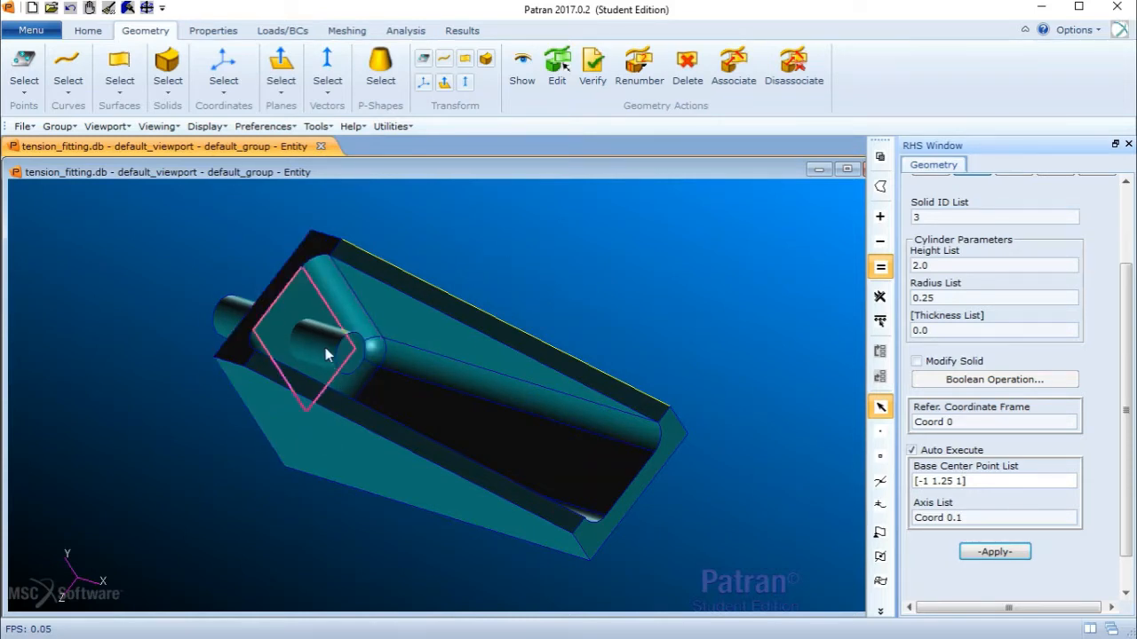
- Subtract the cylinder (Solid 2) from the fitting (Solid 1) with a Boolean subtraction to cut the hole
drag(1128, 333, 1115, 182)
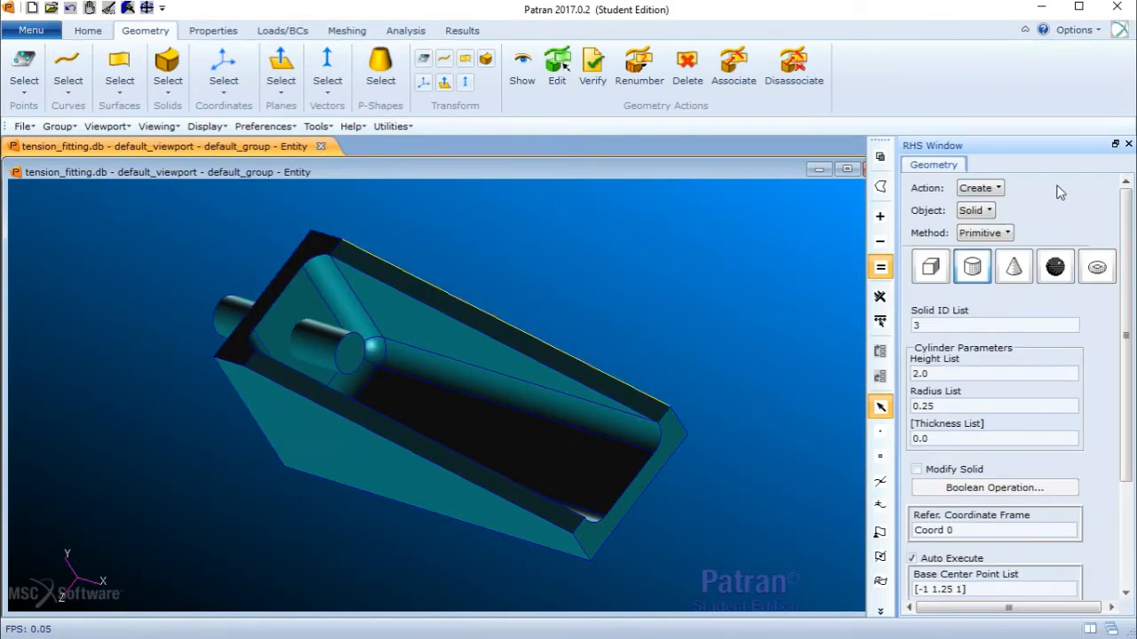
click(979, 188)
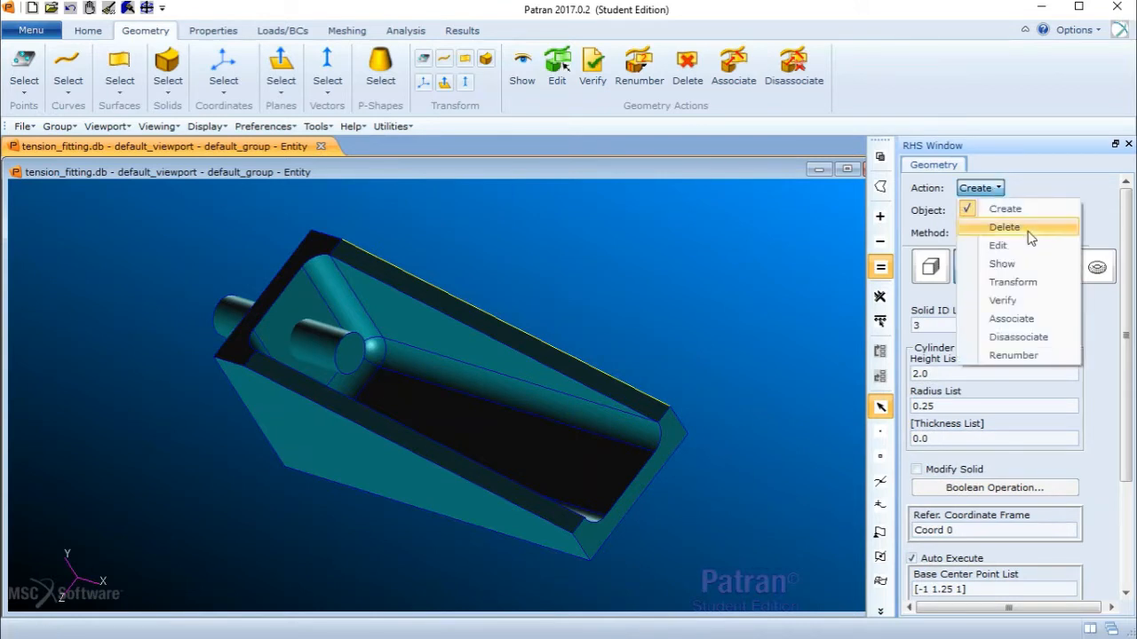
click(998, 243)
click(986, 210)
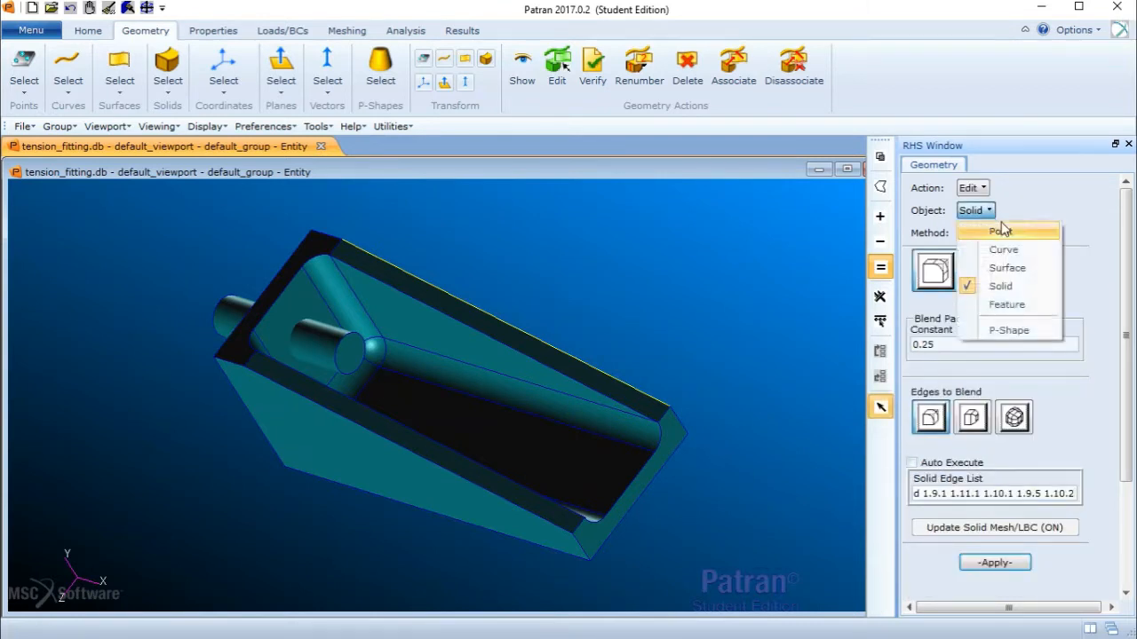
click(1001, 286)
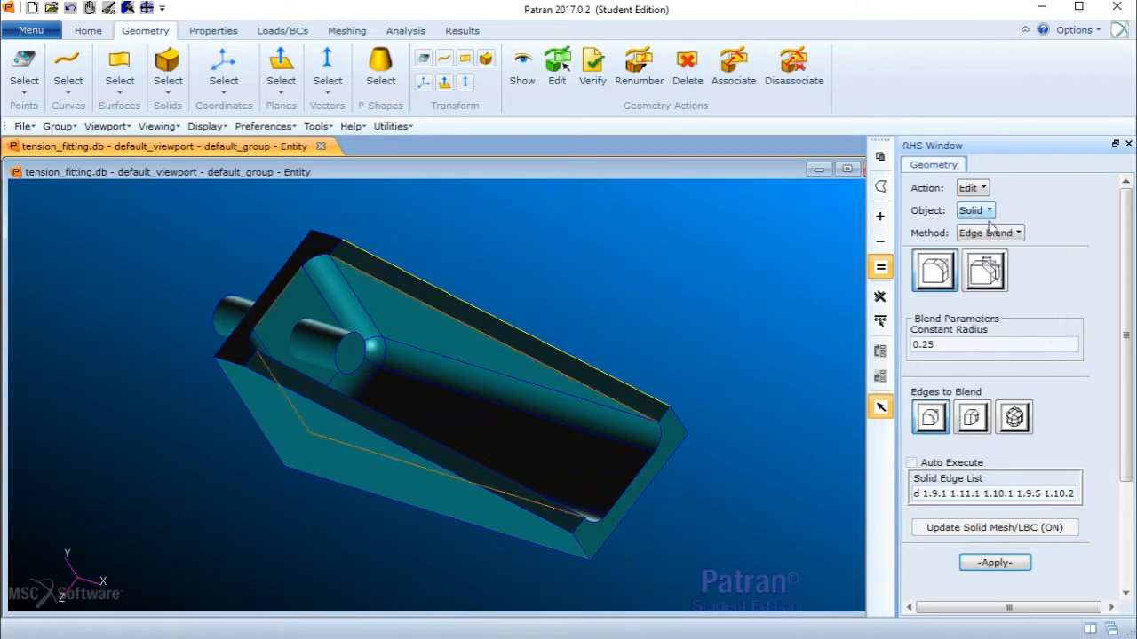
click(990, 233)
click(1009, 353)
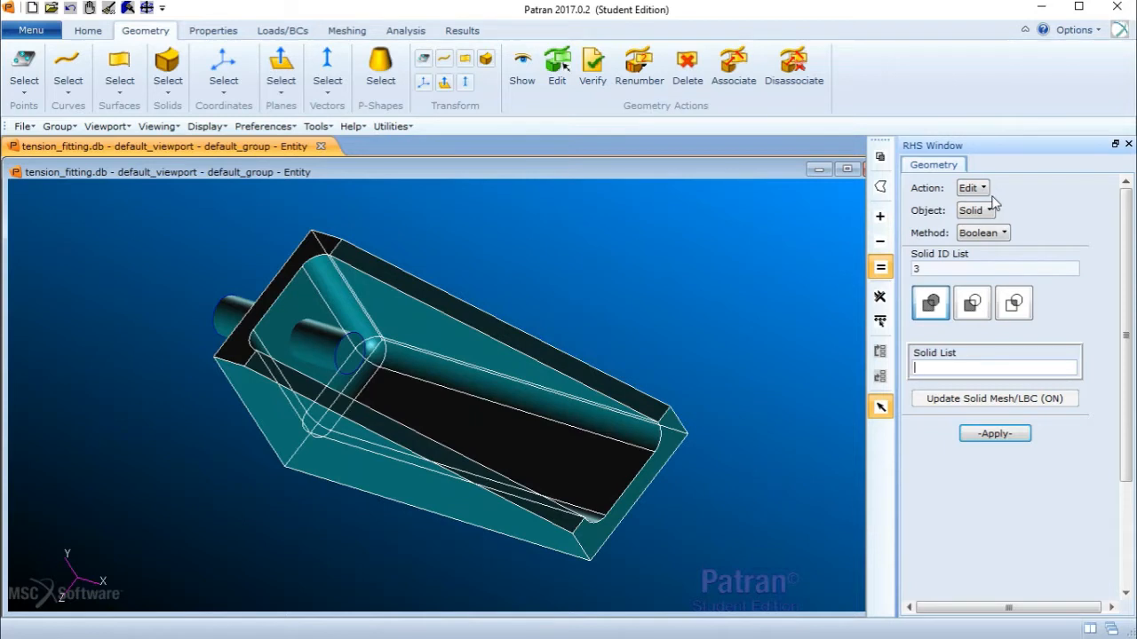
click(974, 307)
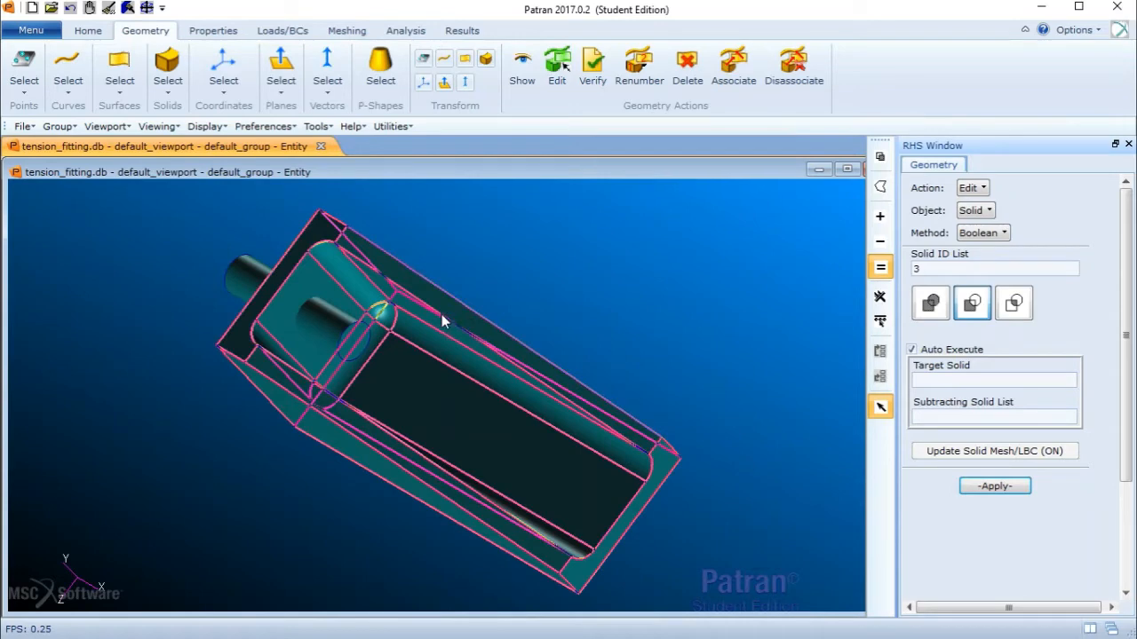
click(442, 315)
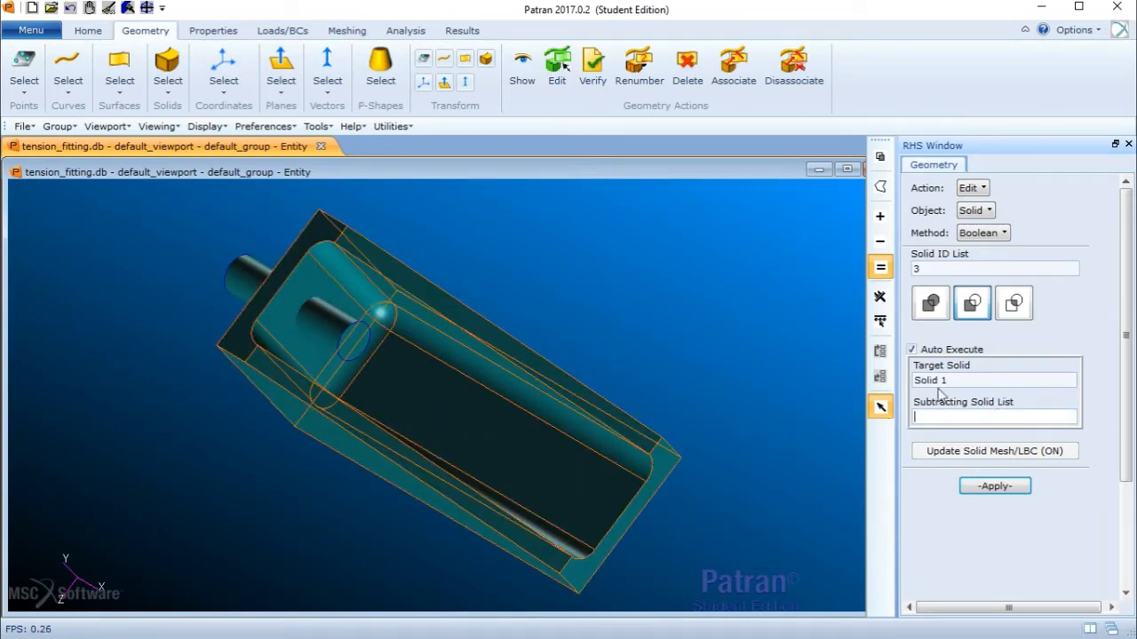
click(339, 327)
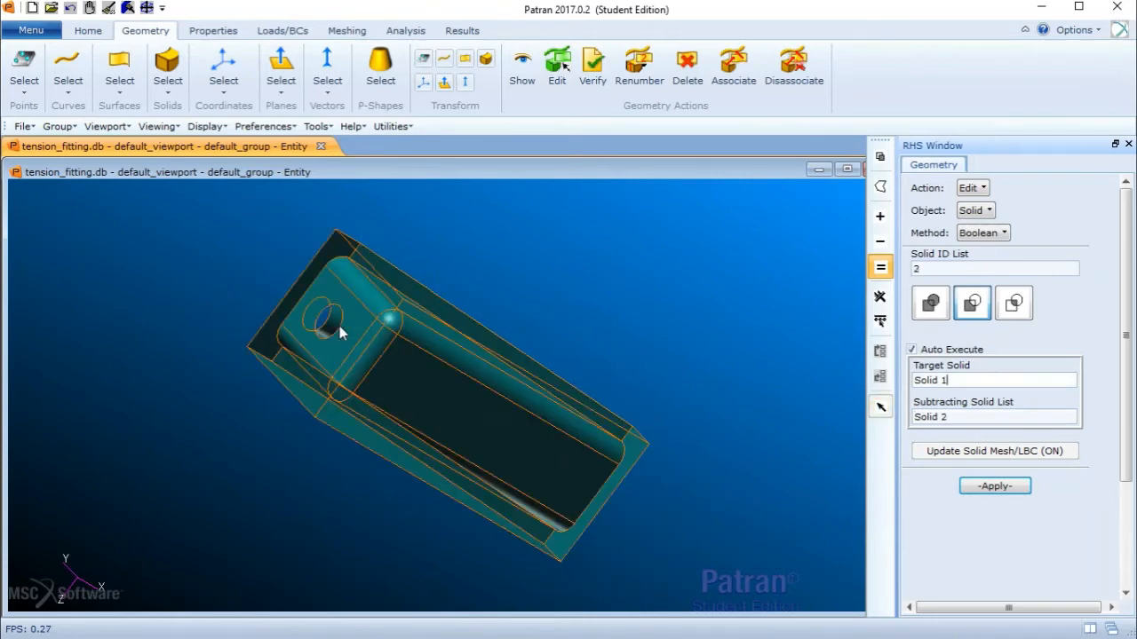
- Switch to wireframe display and rotate the model to inspect the fitting with its hole
middle_drag(531, 263, 523, 252)
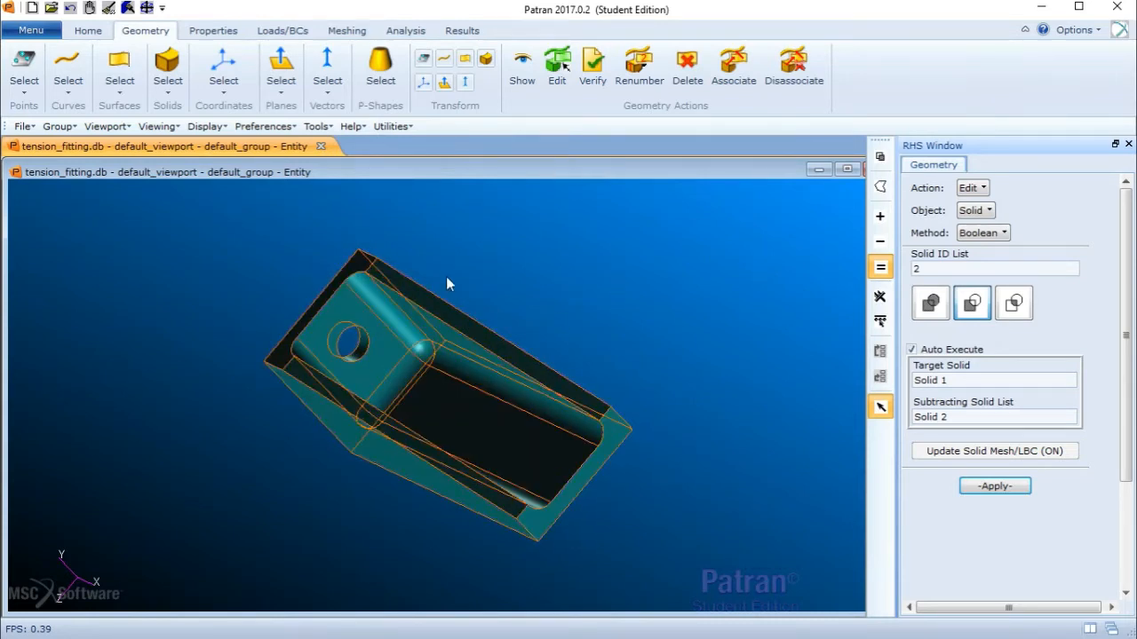
click(88, 31)
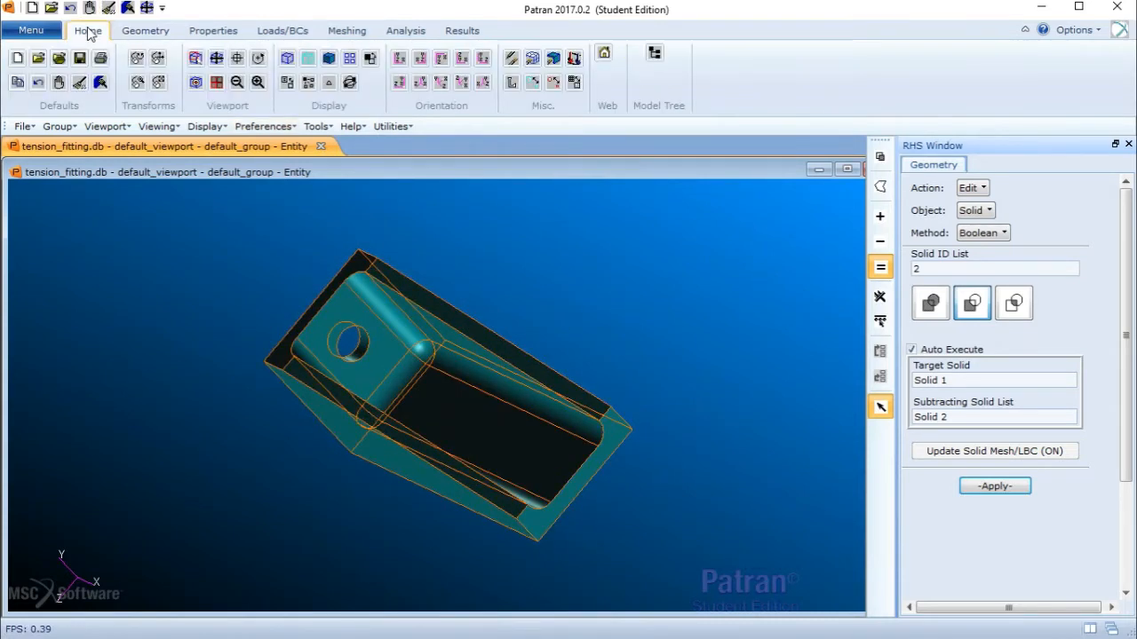
click(287, 59)
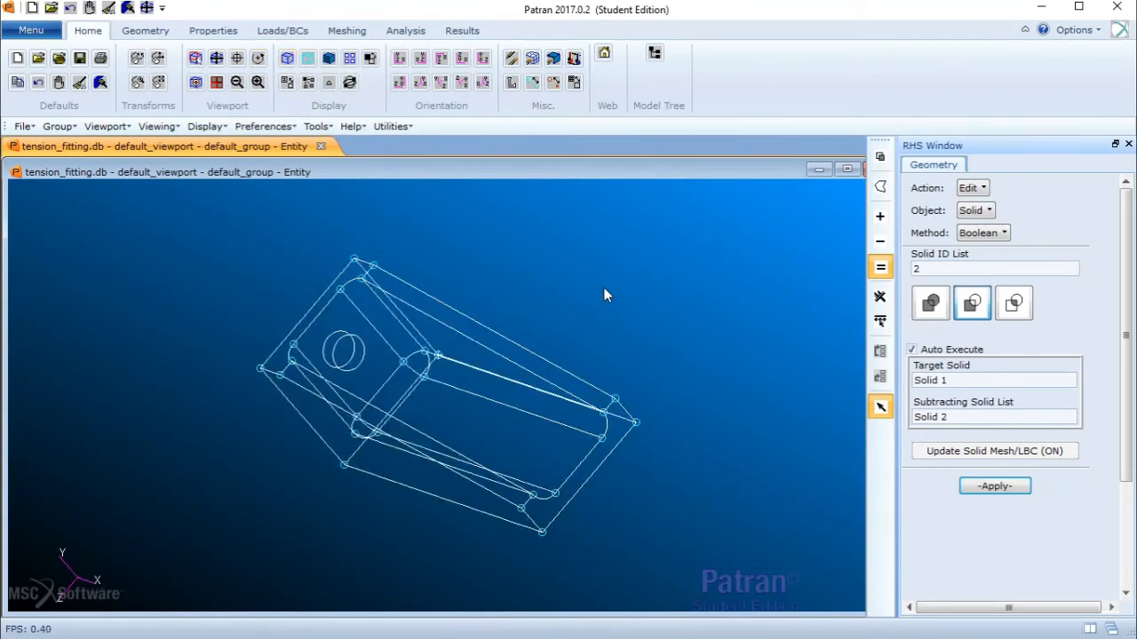
middle_drag(603, 295, 591, 381)
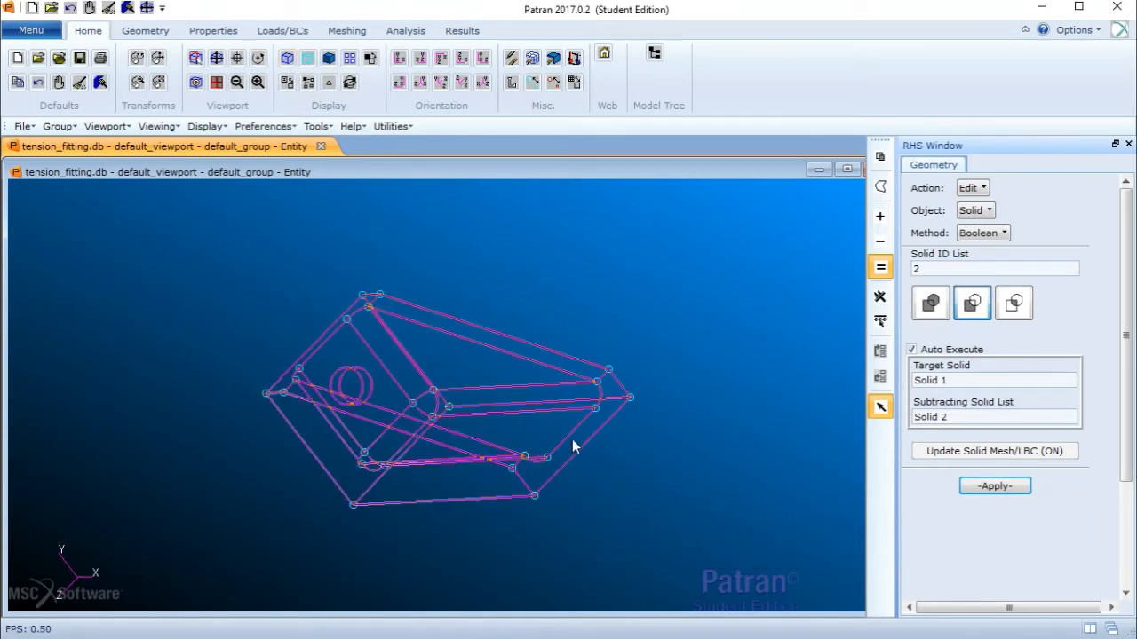
middle_drag(552, 430, 550, 442)
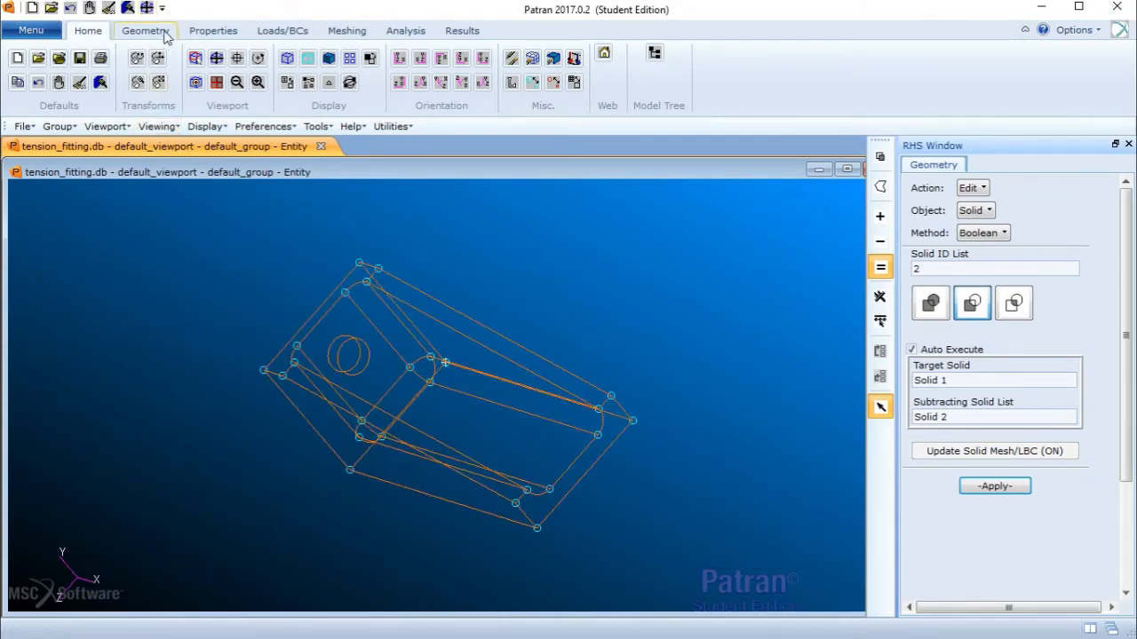
- Start a point translation and pick Point 30 at the lower fillet corner of the channel
click(167, 34)
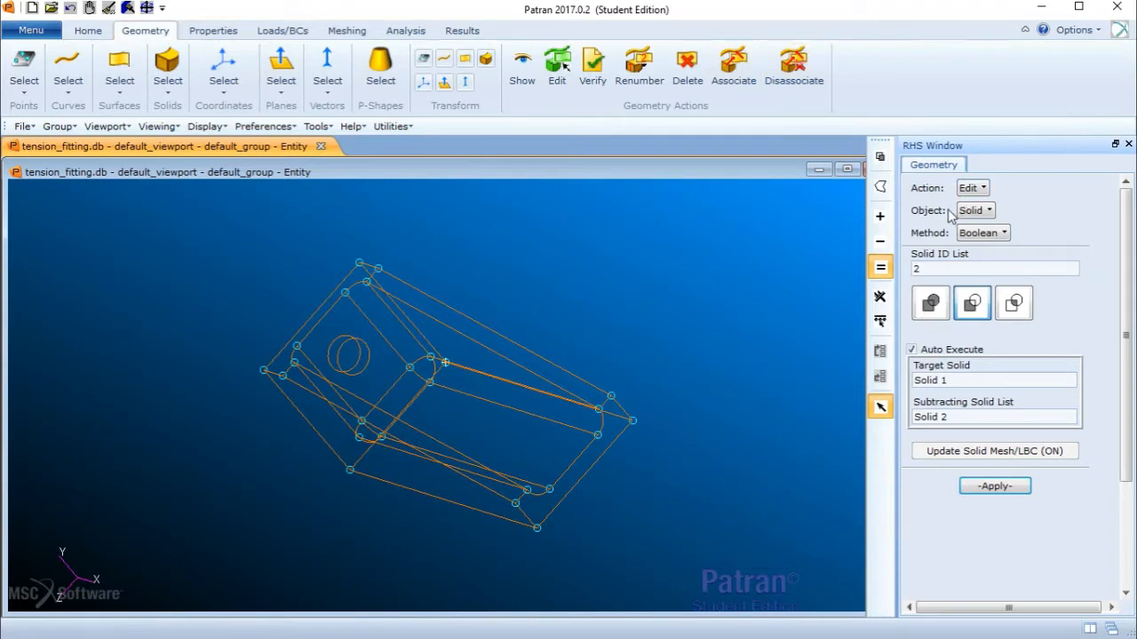
click(978, 189)
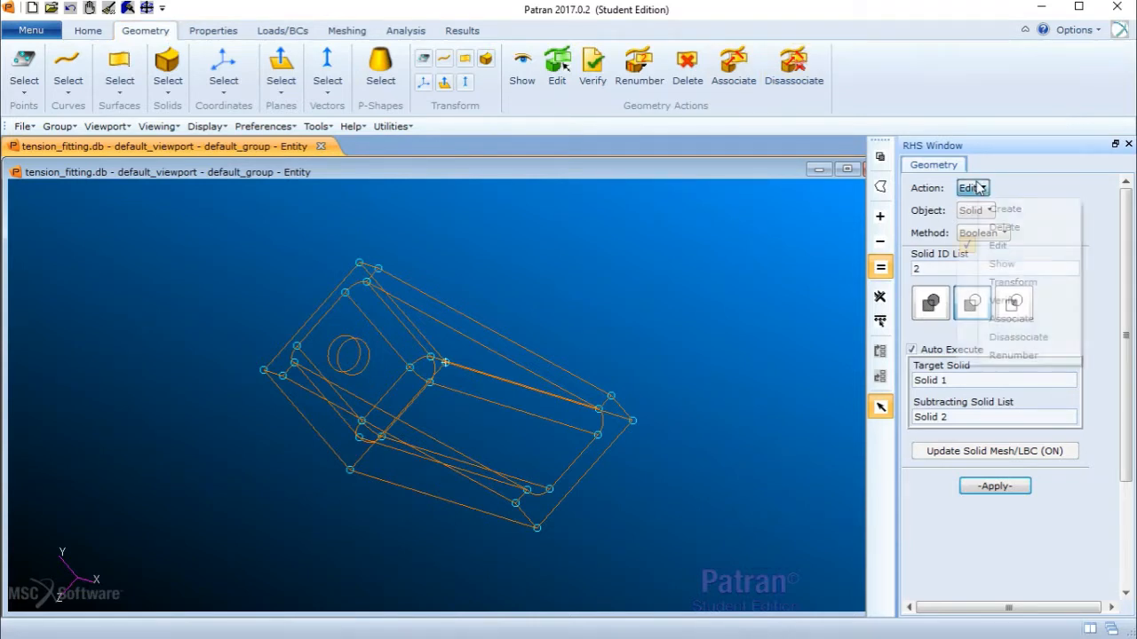
click(1016, 282)
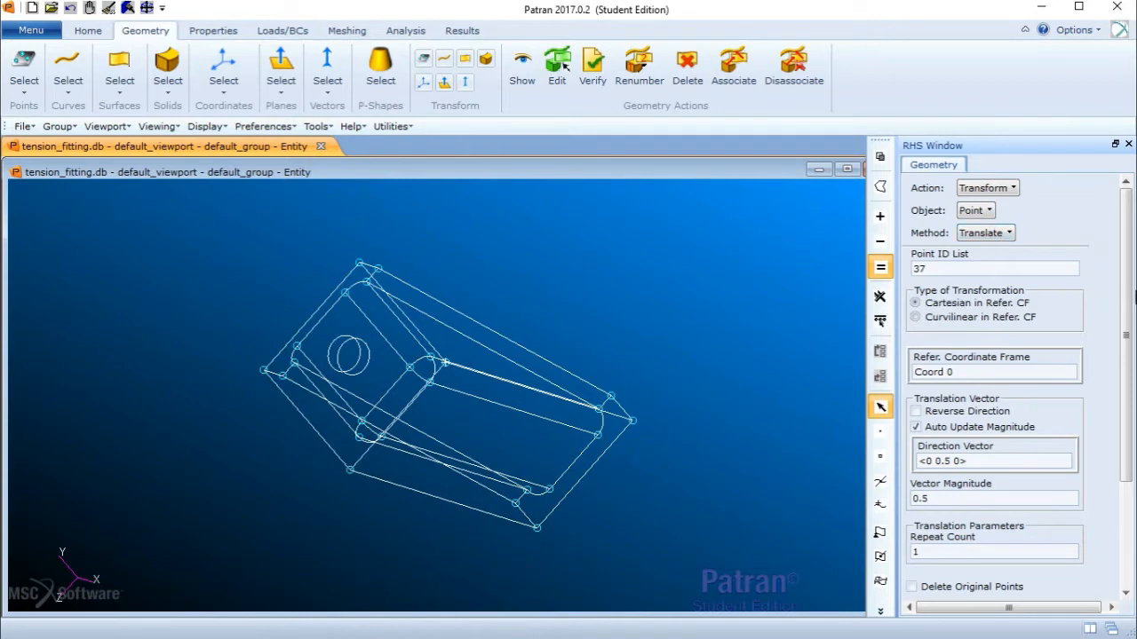
scroll(995, 356, down, 3)
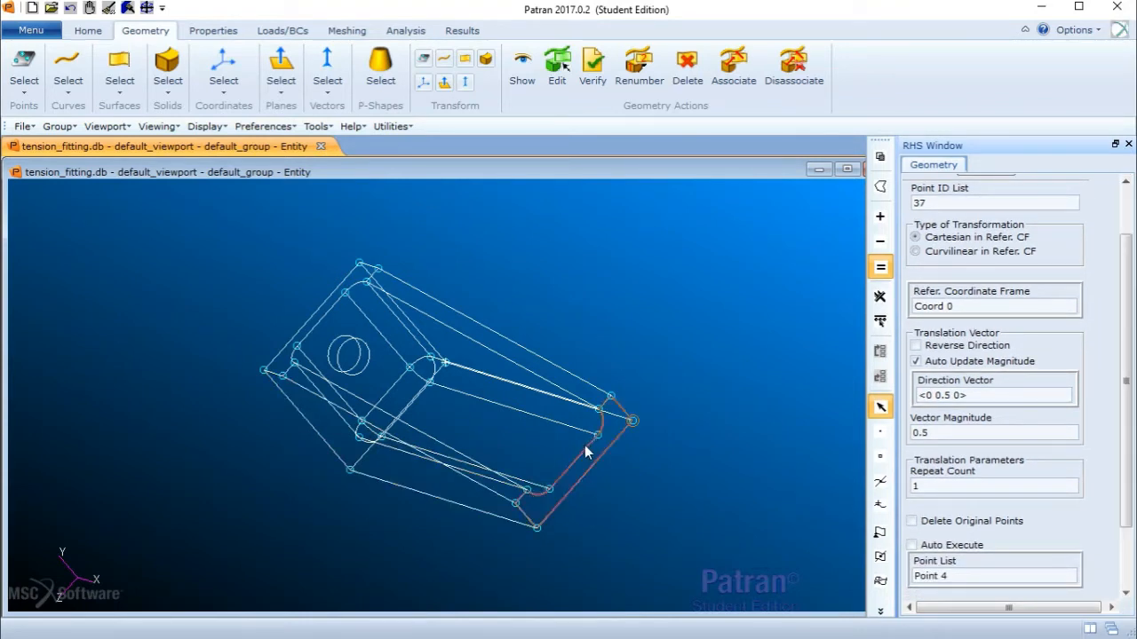
click(550, 490)
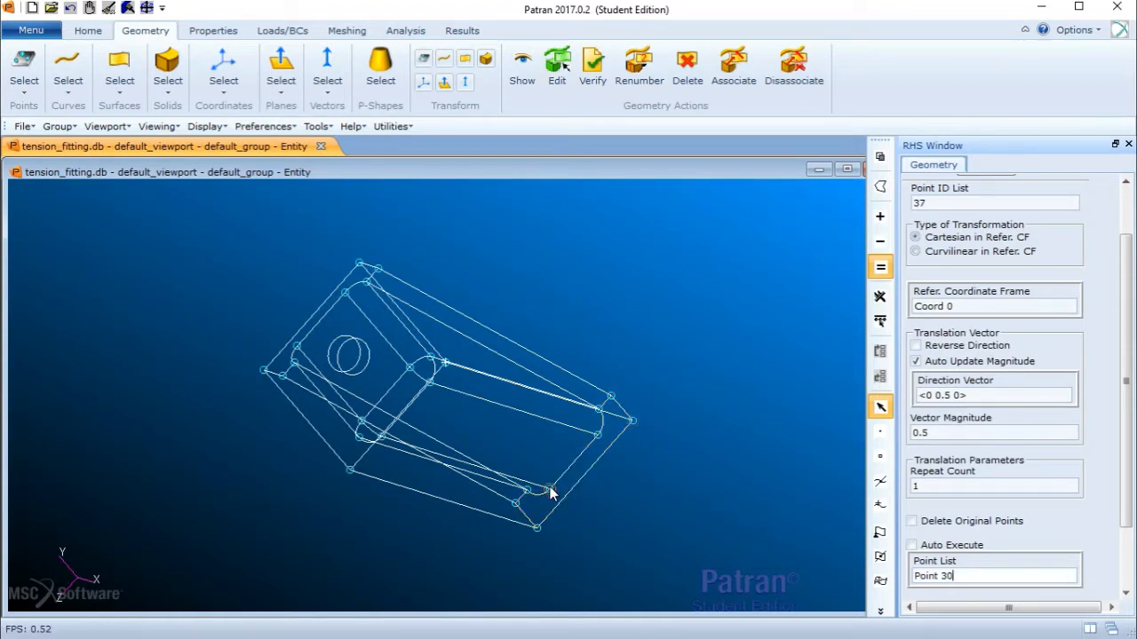
- Translate Point 30 by the direction vector <0 0 -0.5> to create a new point
mouse_move(1133, 330)
mouse_down()
mouse_move(1131, 365)
mouse_move(1129, 344)
mouse_up()
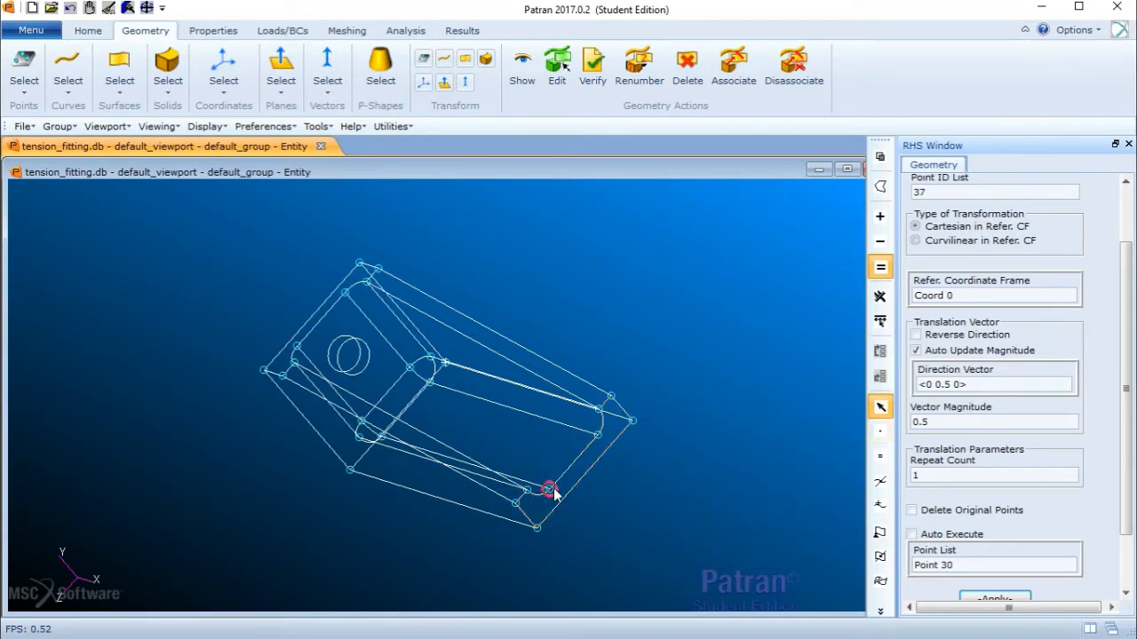
click(927, 385)
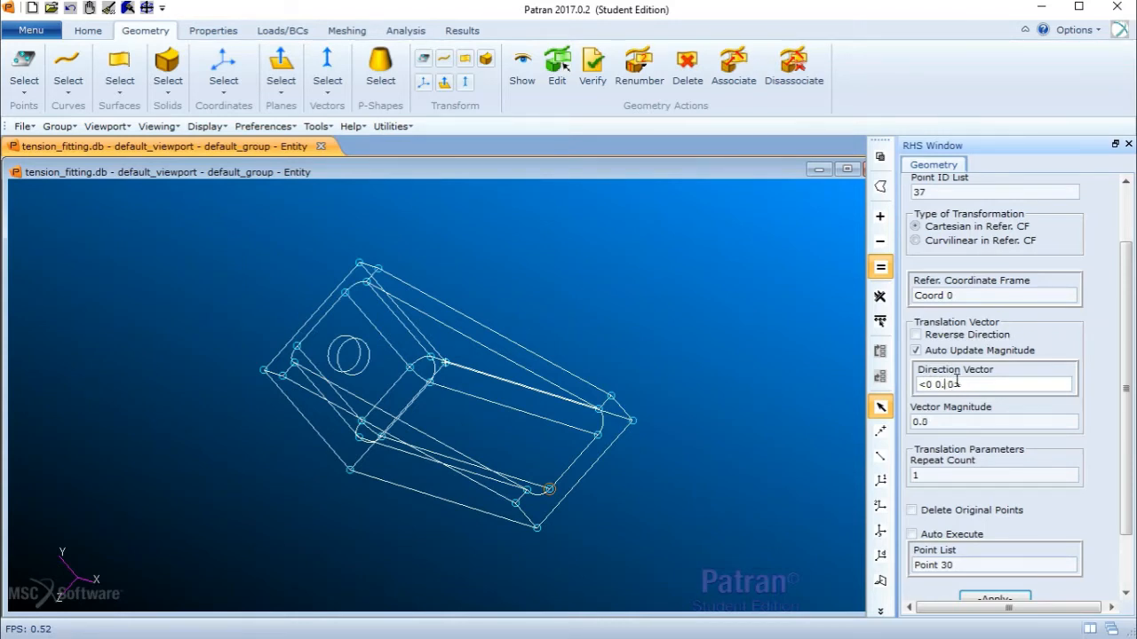
key(BackSpace)
key(BackSpace)
scroll(1013, 444, down, 2)
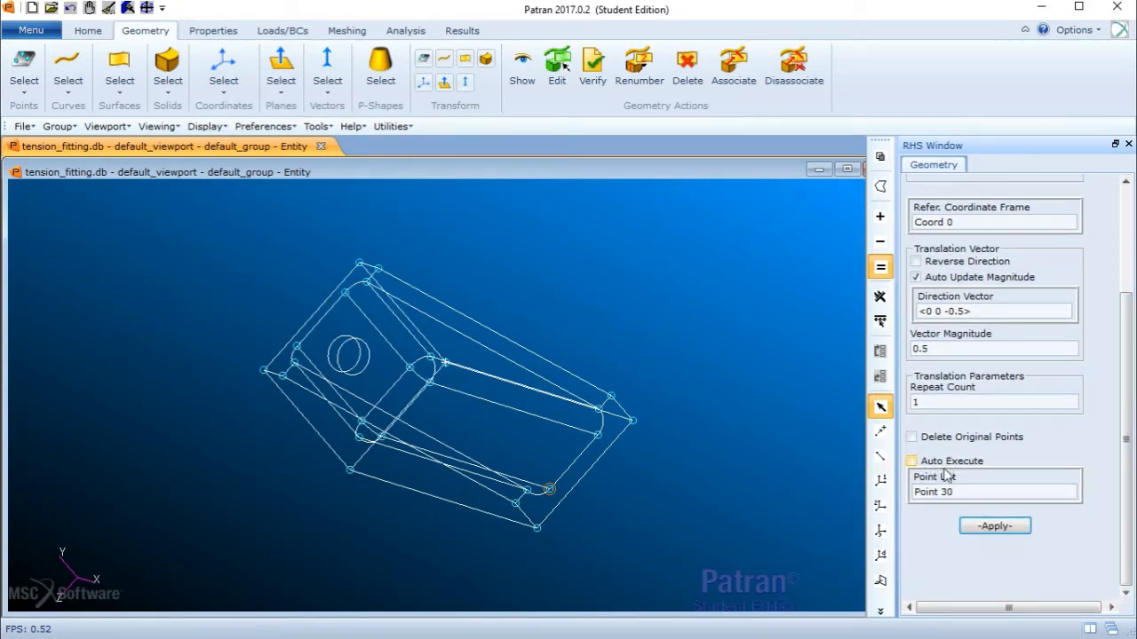
click(966, 486)
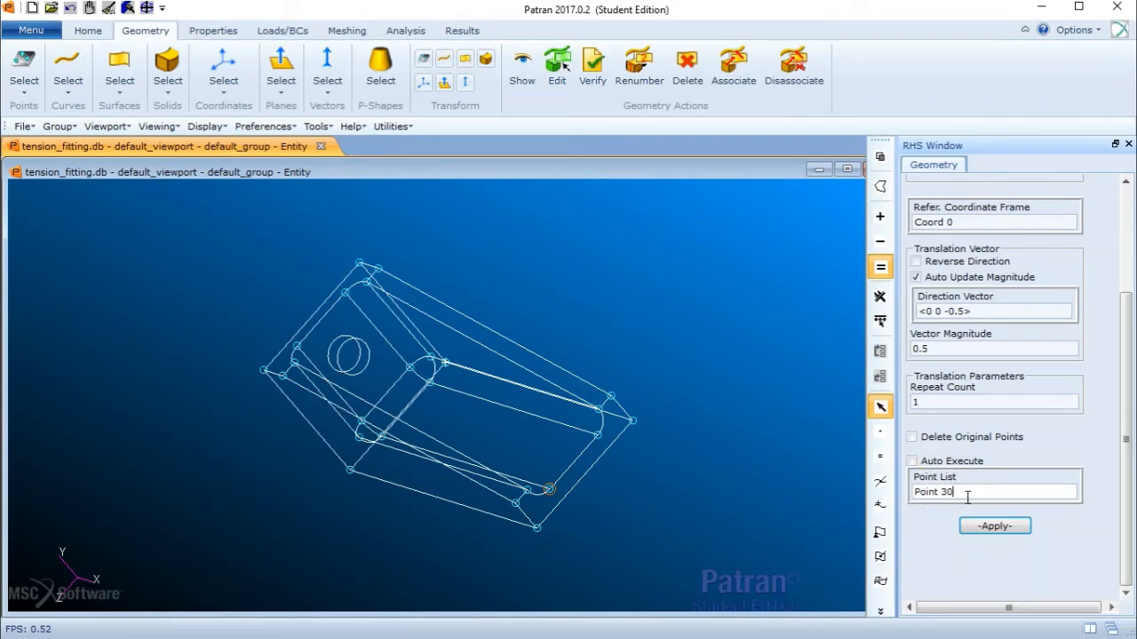
scroll(550, 497, down, 1)
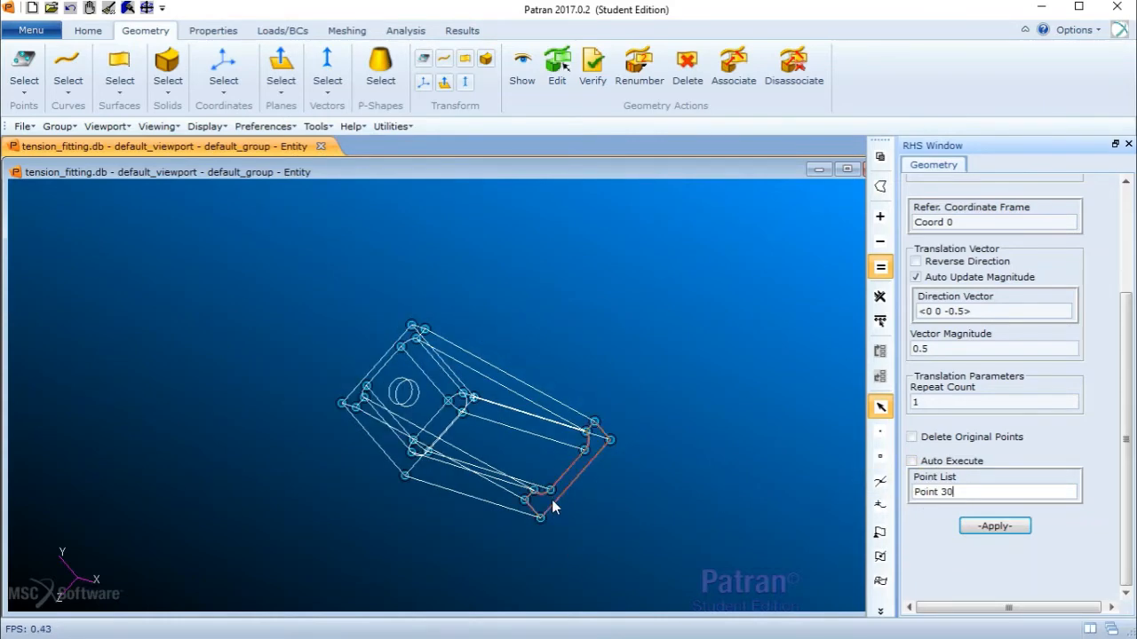
scroll(551, 500, up, 4)
scroll(545, 471, down, 3)
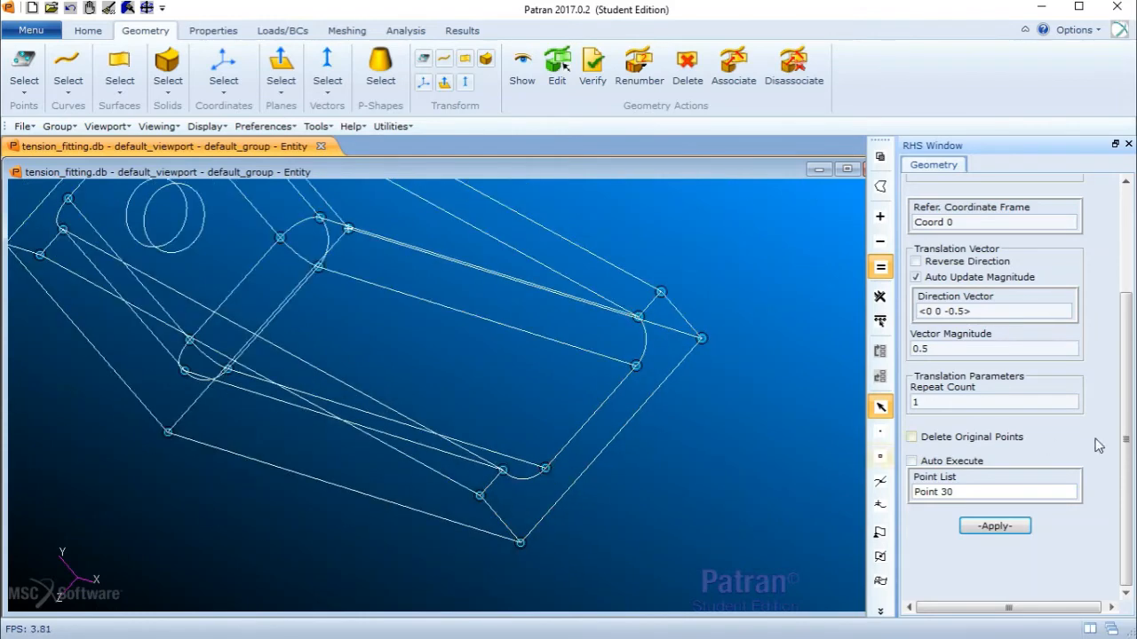
click(1009, 529)
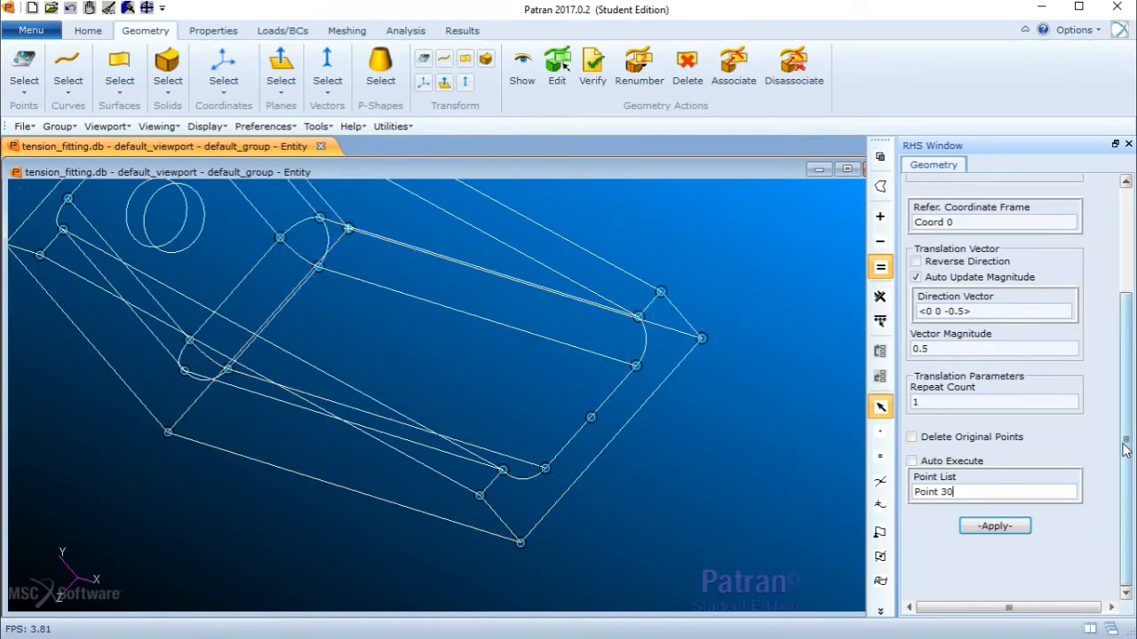
- Translate Point 37 by the direction vector <-0.75 0 0> to create a new point
drag(1124, 449, 1131, 311)
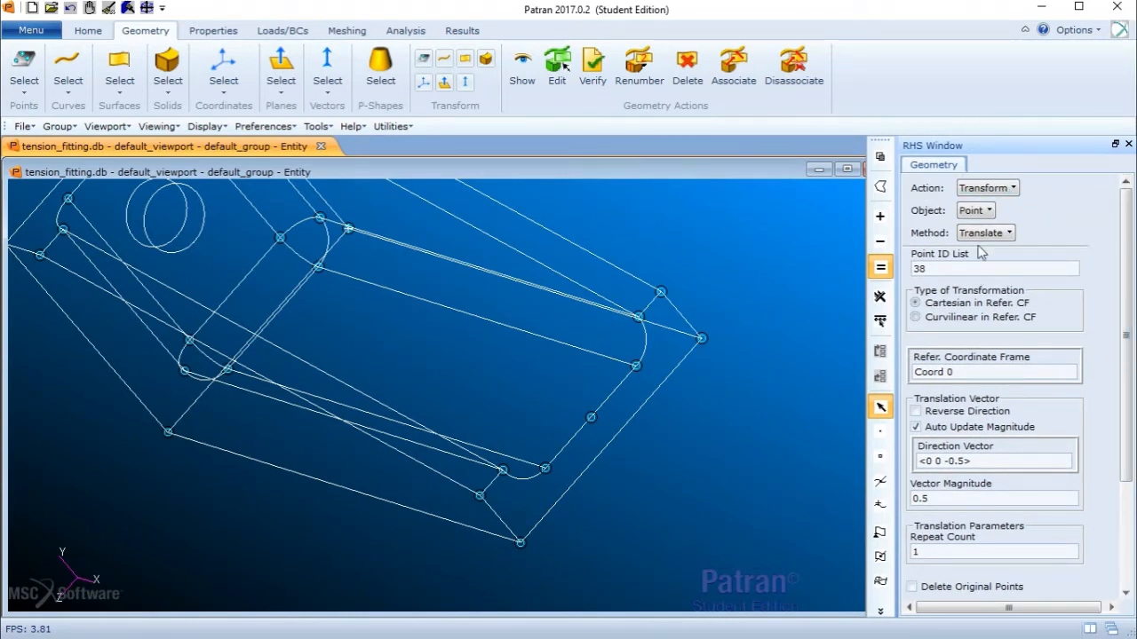
drag(1130, 258, 1128, 310)
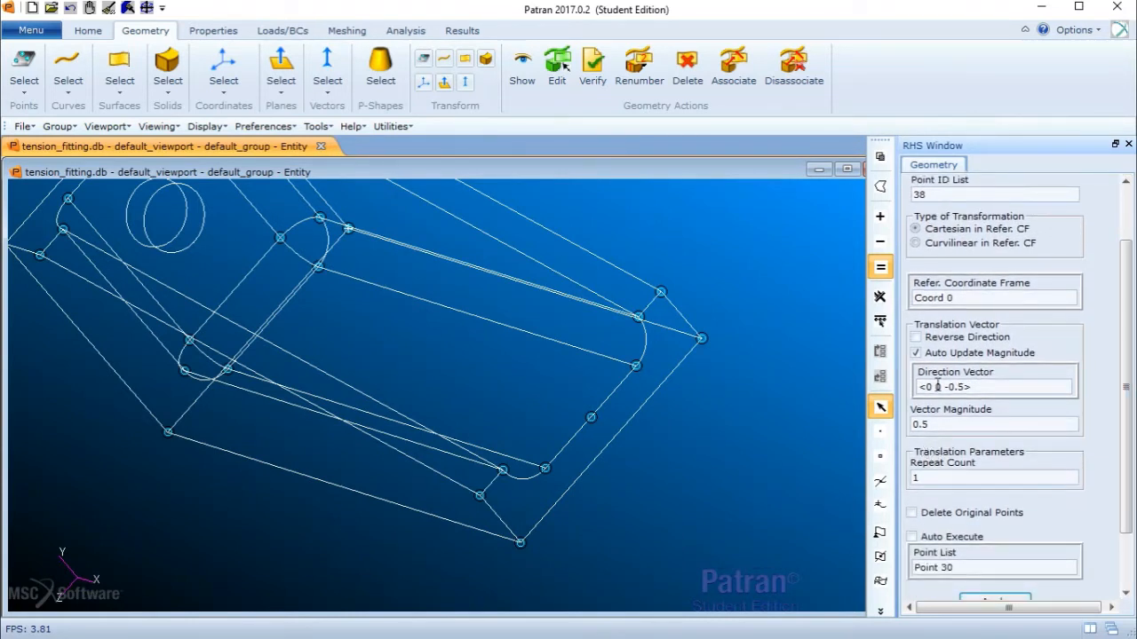
click(933, 386)
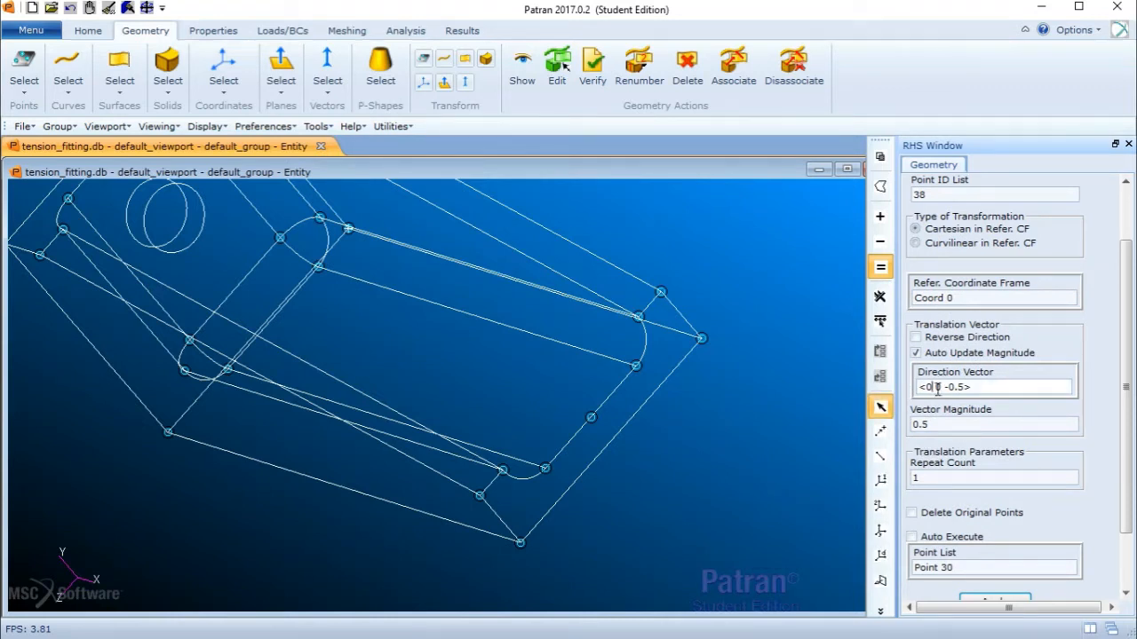
text(-0.75 0 0)
scroll(1126, 442, down, 3)
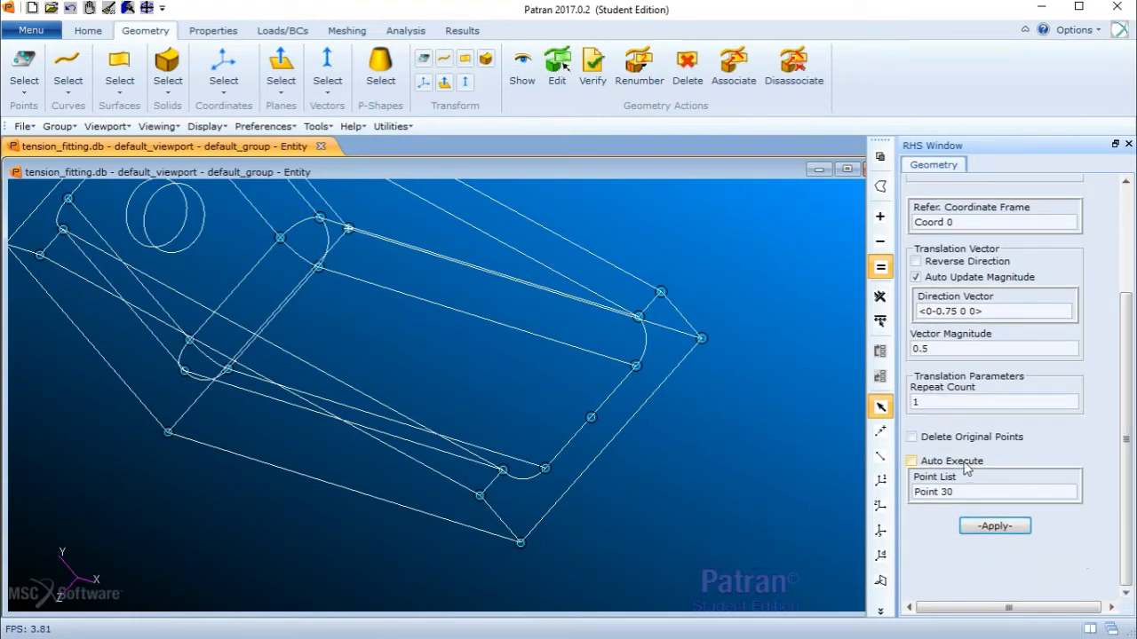
triple_click(929, 490)
key(BackSpace)
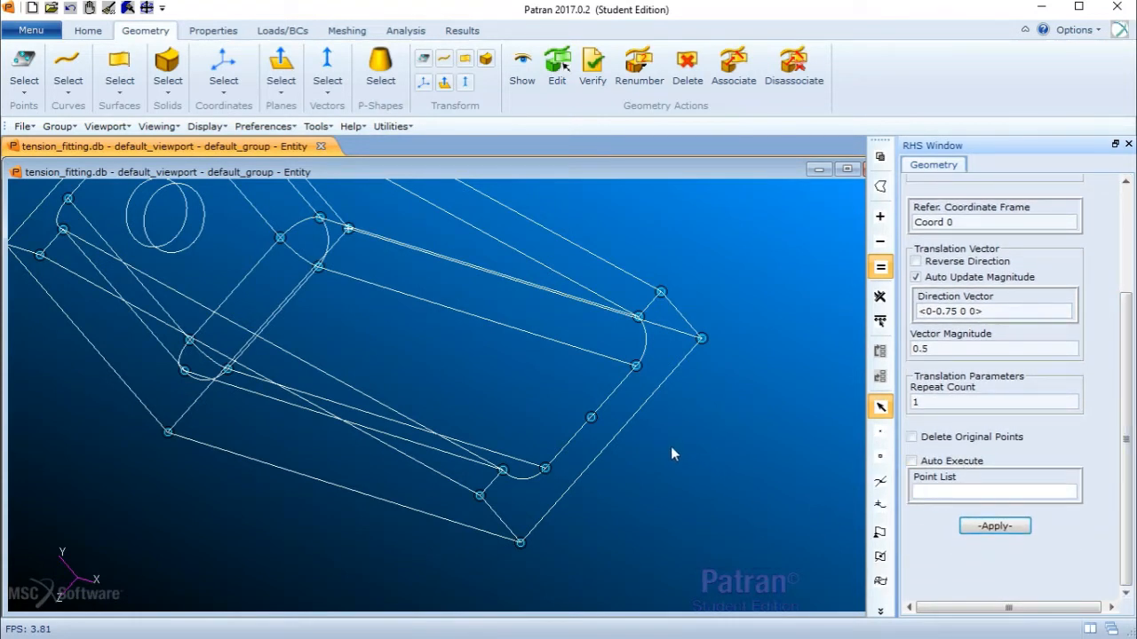
click(592, 418)
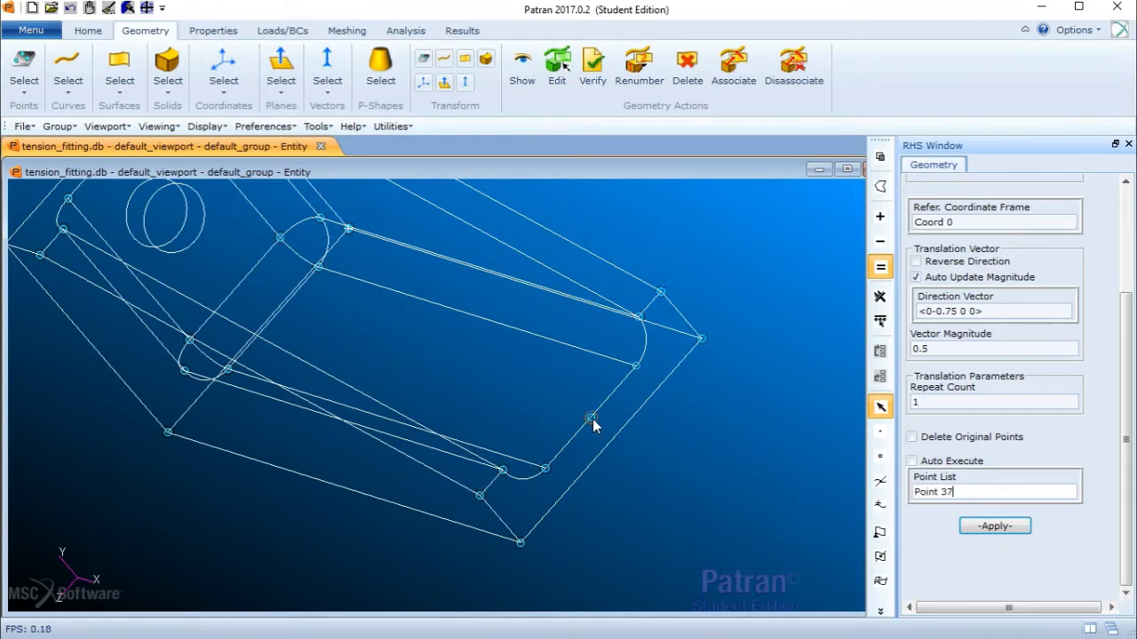
click(1006, 528)
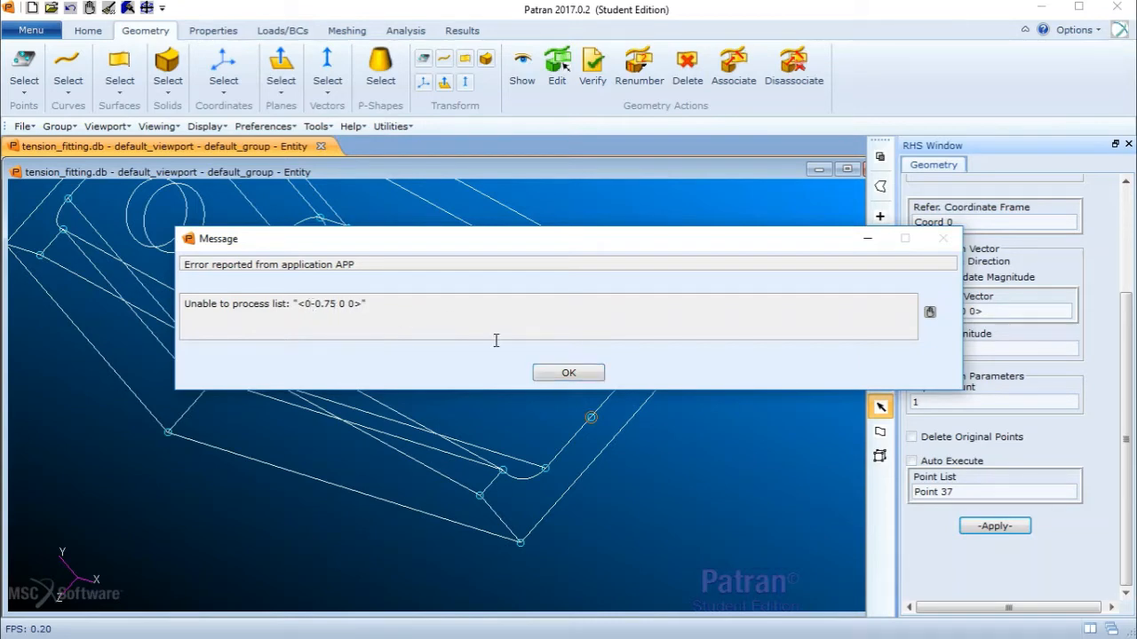
click(544, 374)
click(936, 311)
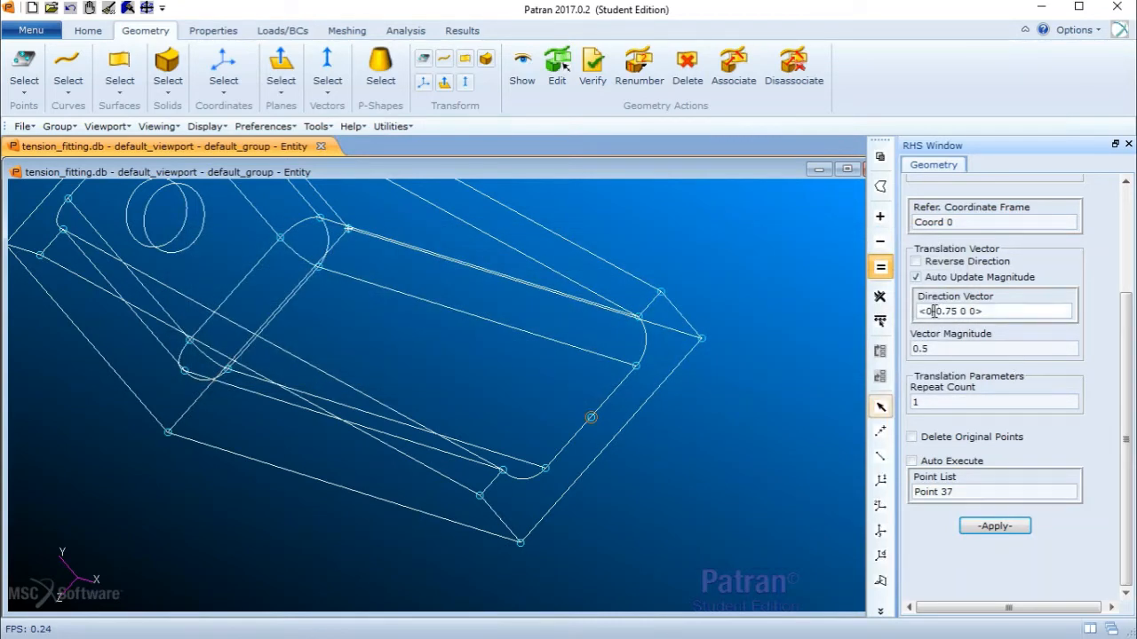
key(BackSpace)
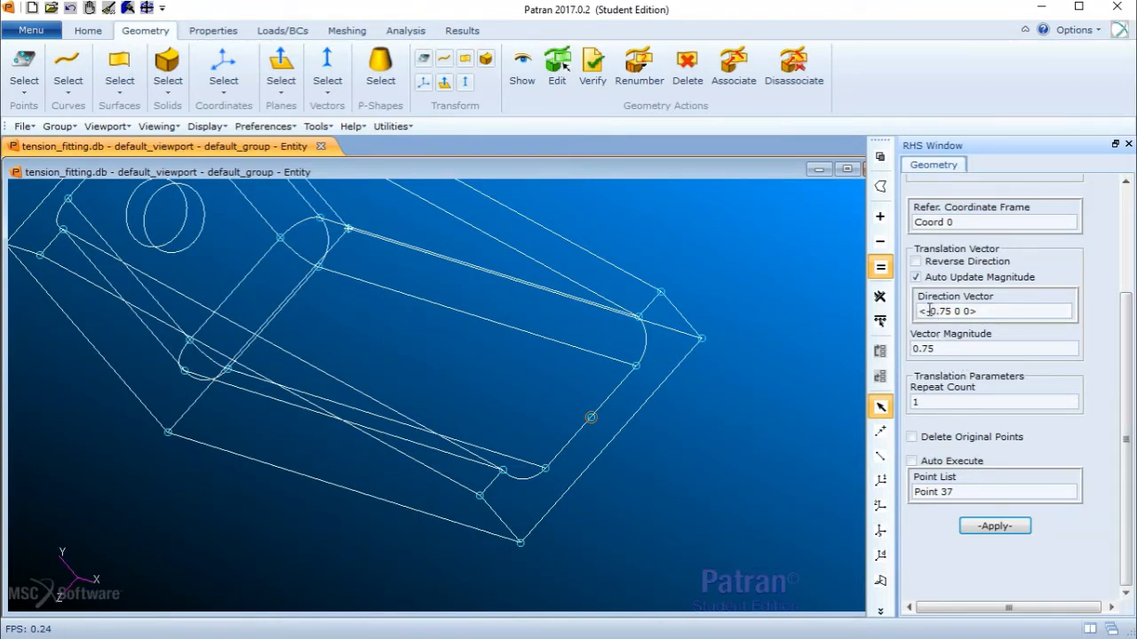
click(986, 525)
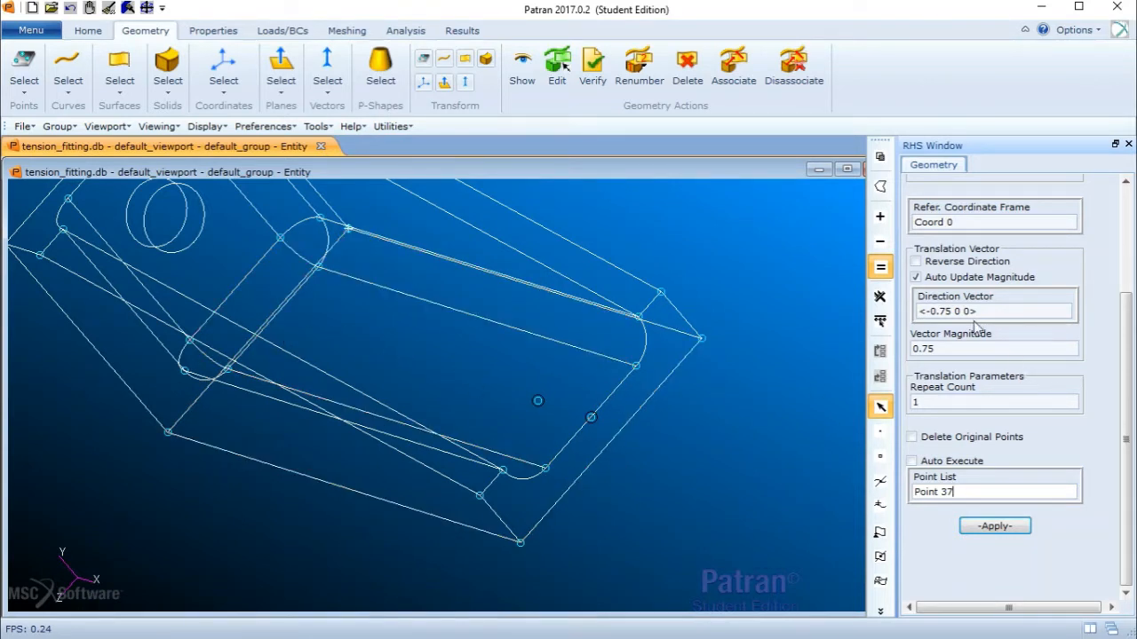
- Translate Point 38 by <-1.5 0 0> with a repeat count of 2 to create two more points
click(941, 312)
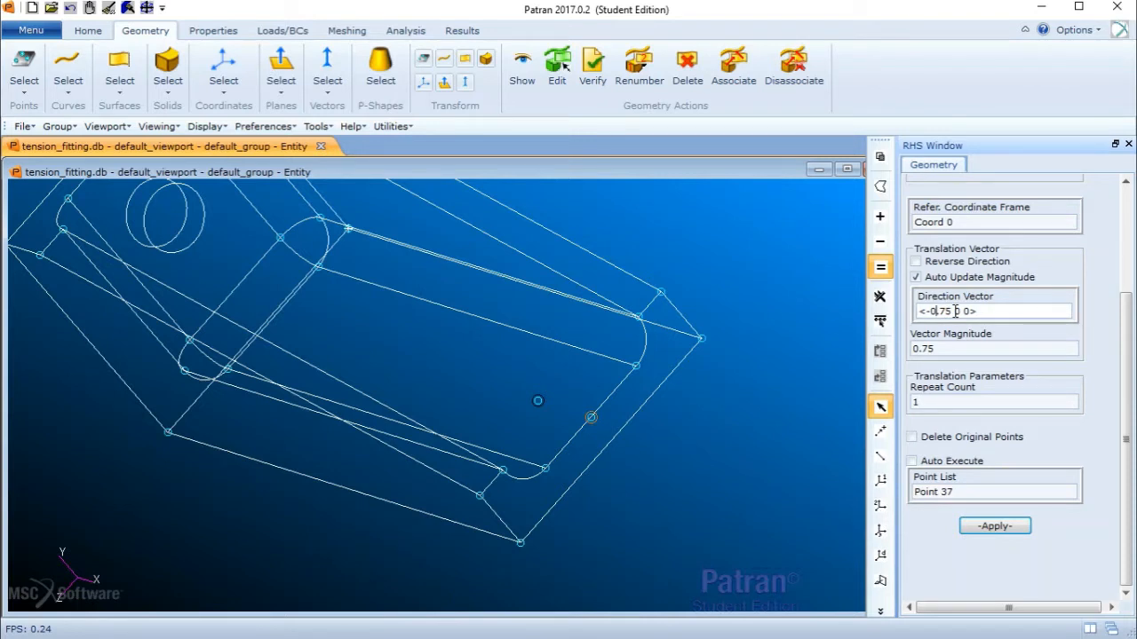
key(BackSpace)
text(1)
key(BackSpace)
key(BackSpace)
key(BackSpace)
click(979, 400)
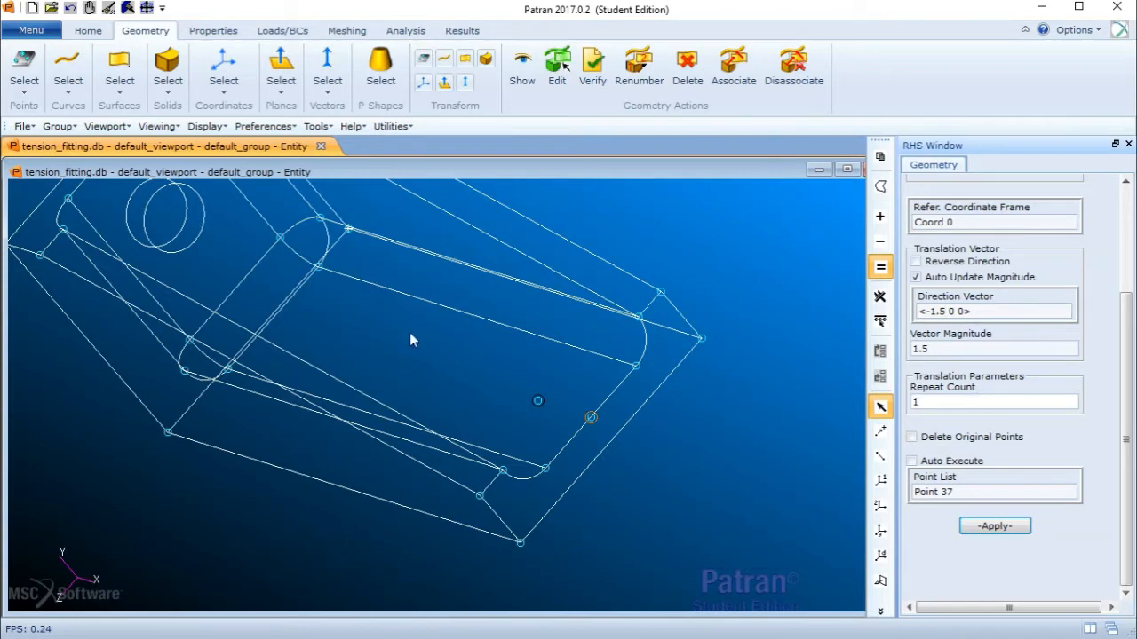
double_click(918, 404)
click(997, 490)
key(BackSpace)
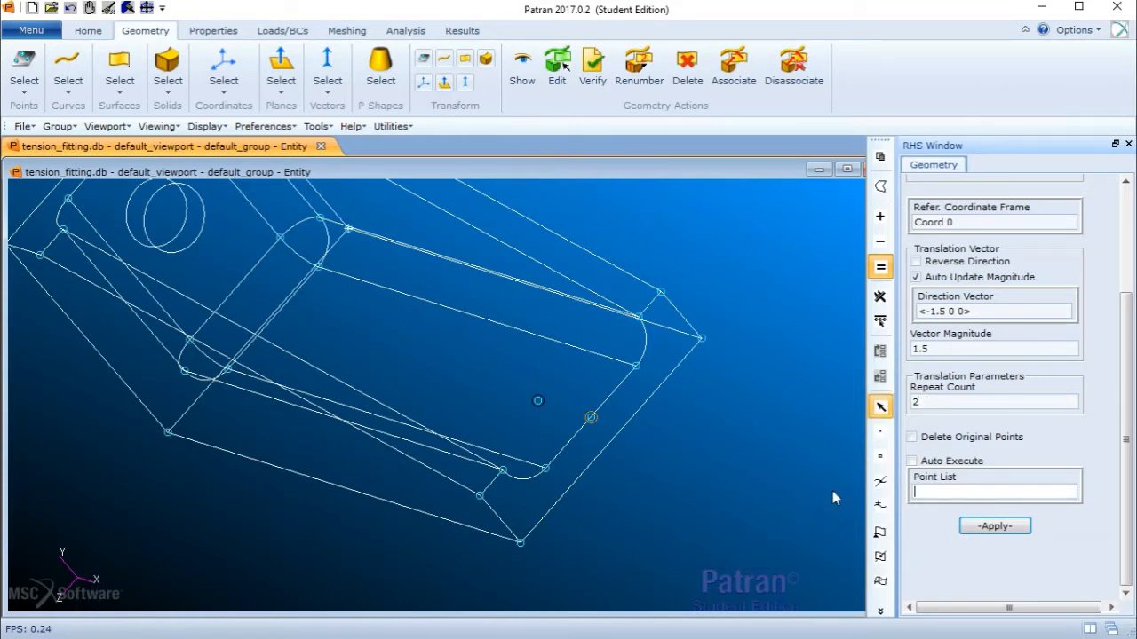
click(539, 402)
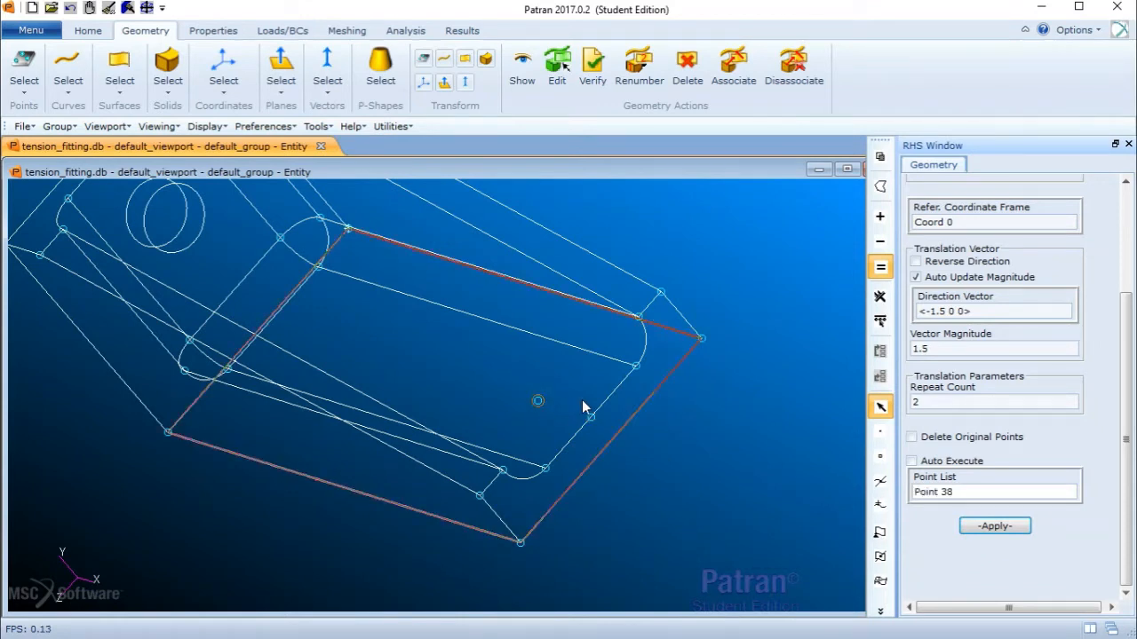
click(993, 525)
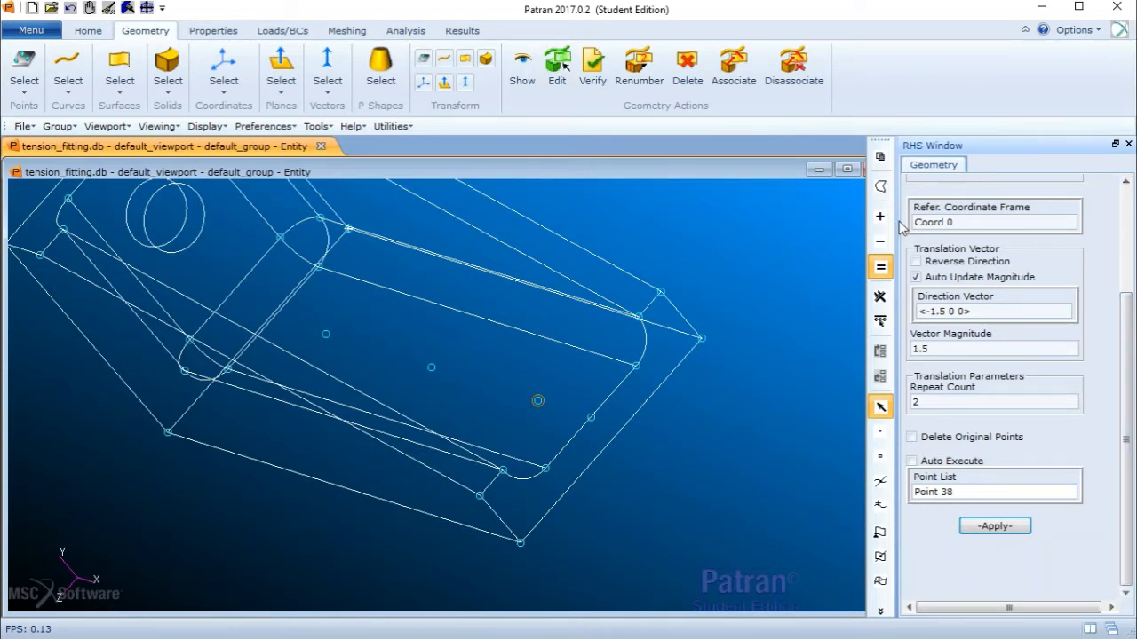
- Switch to shaded display and examine the channel floor around the new points
click(105, 32)
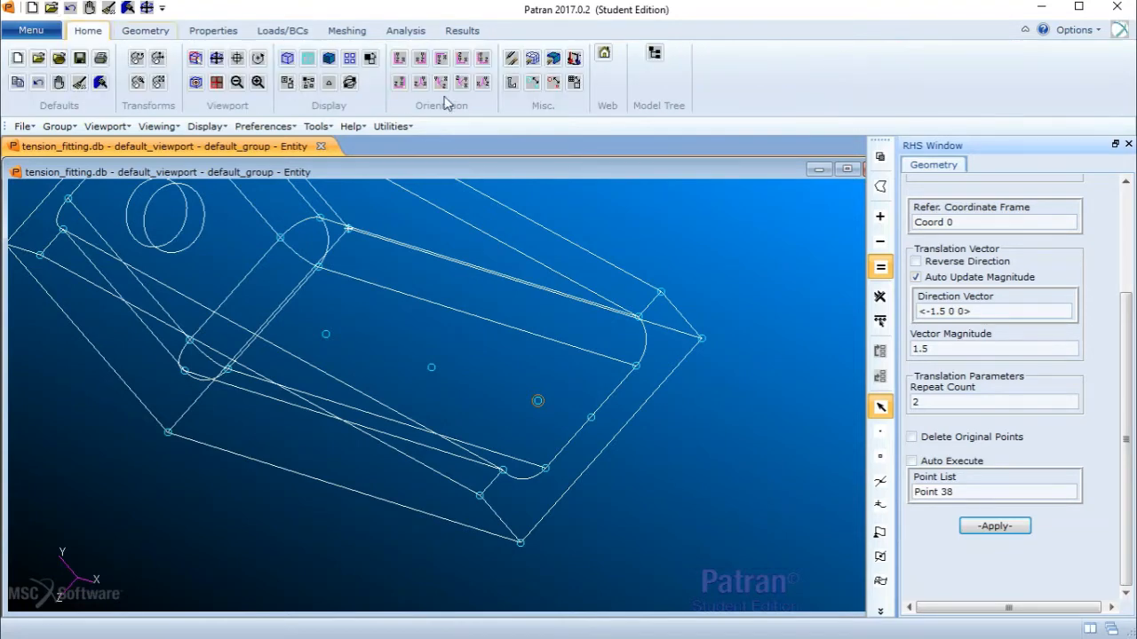
click(329, 59)
middle_drag(519, 240, 523, 289)
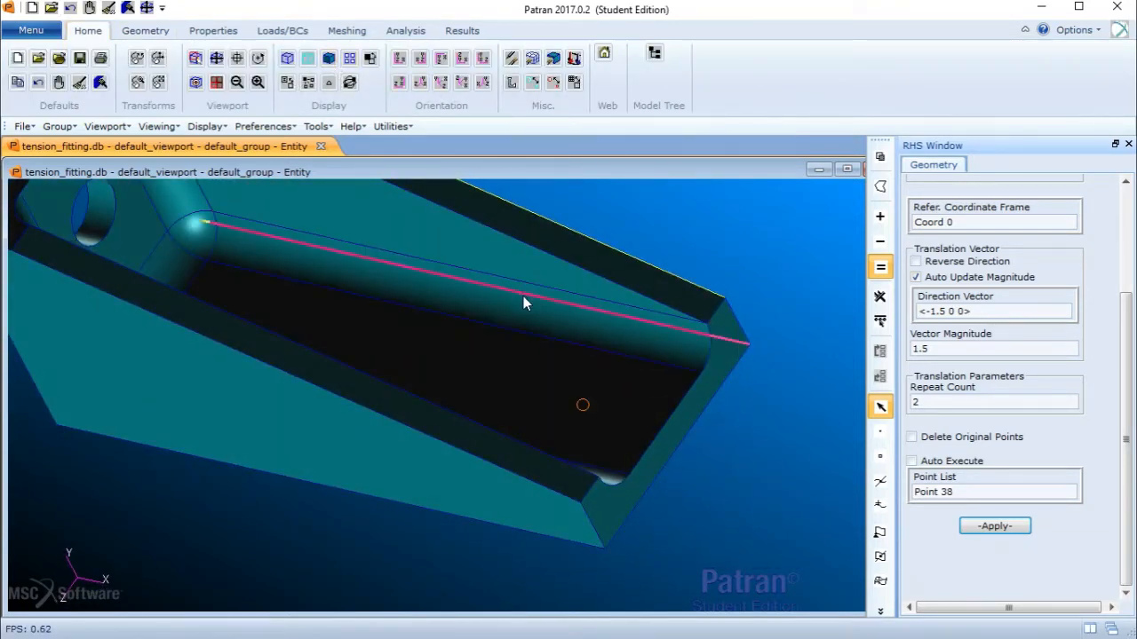
scroll(523, 298, down, 1)
scroll(522, 325, up, 1)
middle_drag(517, 345, 514, 349)
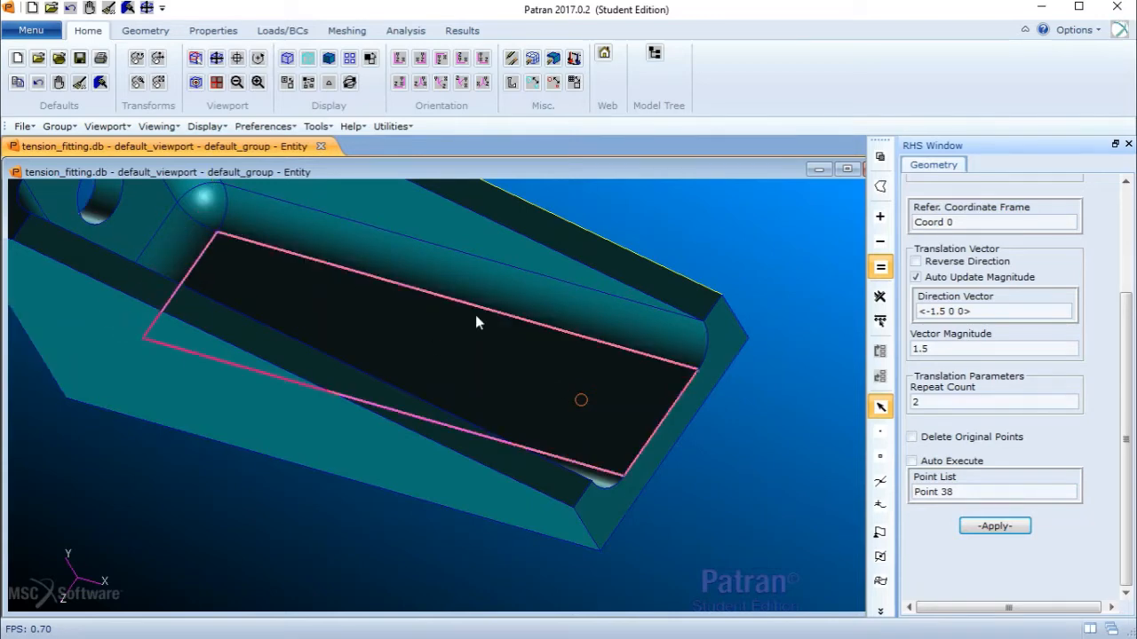
- Start creating a cylinder primitive with height -1 and radius 0.125
scroll(1039, 200, up, 5)
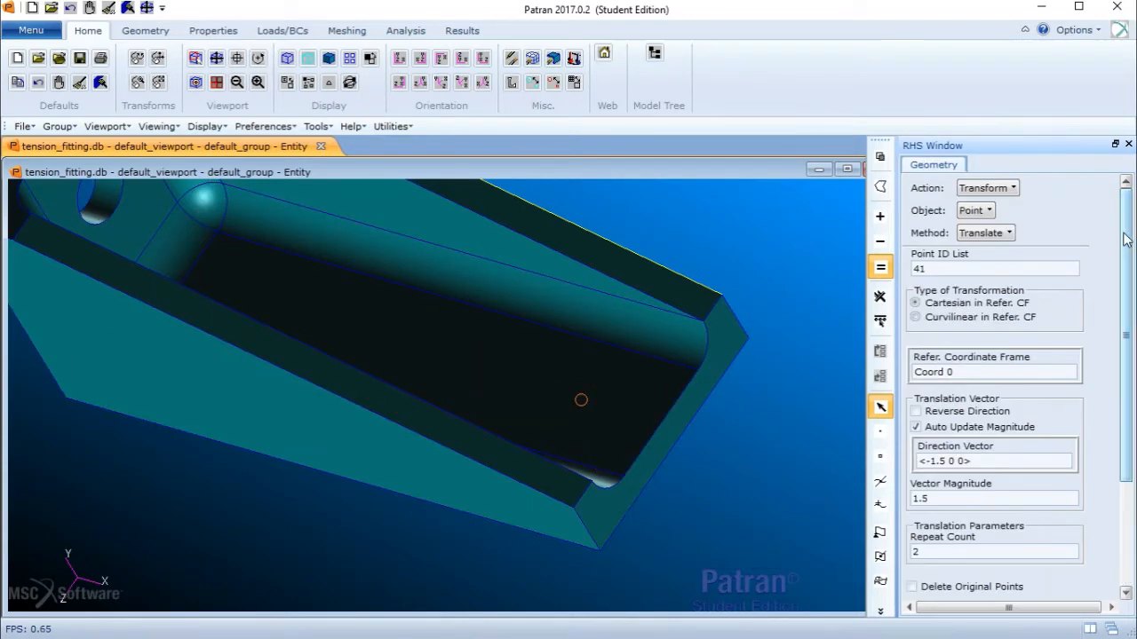
click(1018, 189)
click(1004, 208)
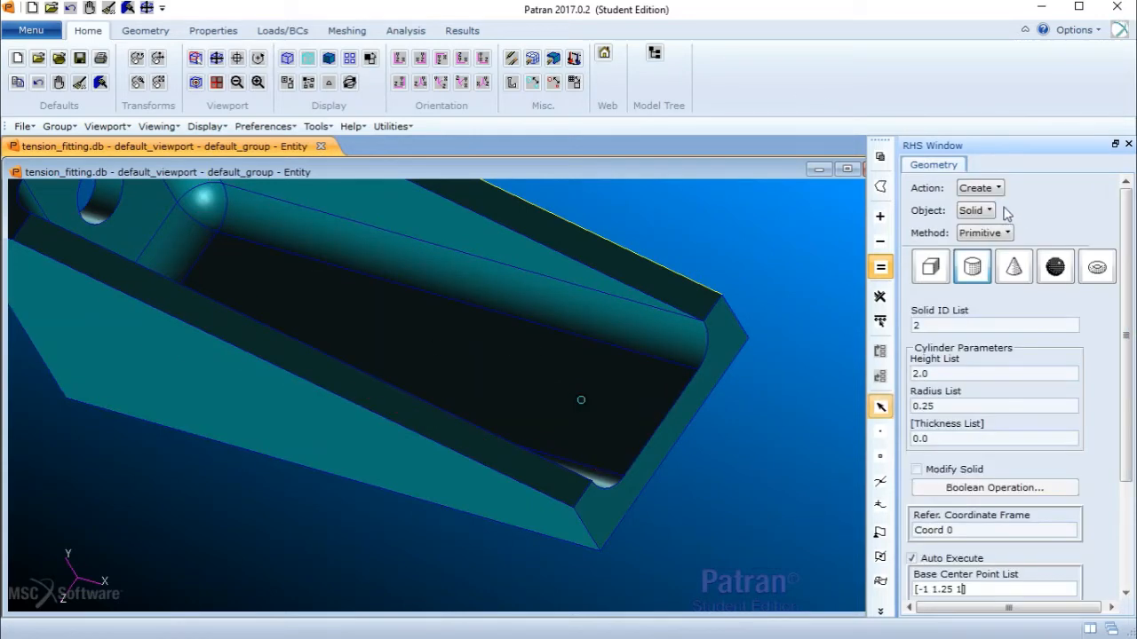
click(975, 271)
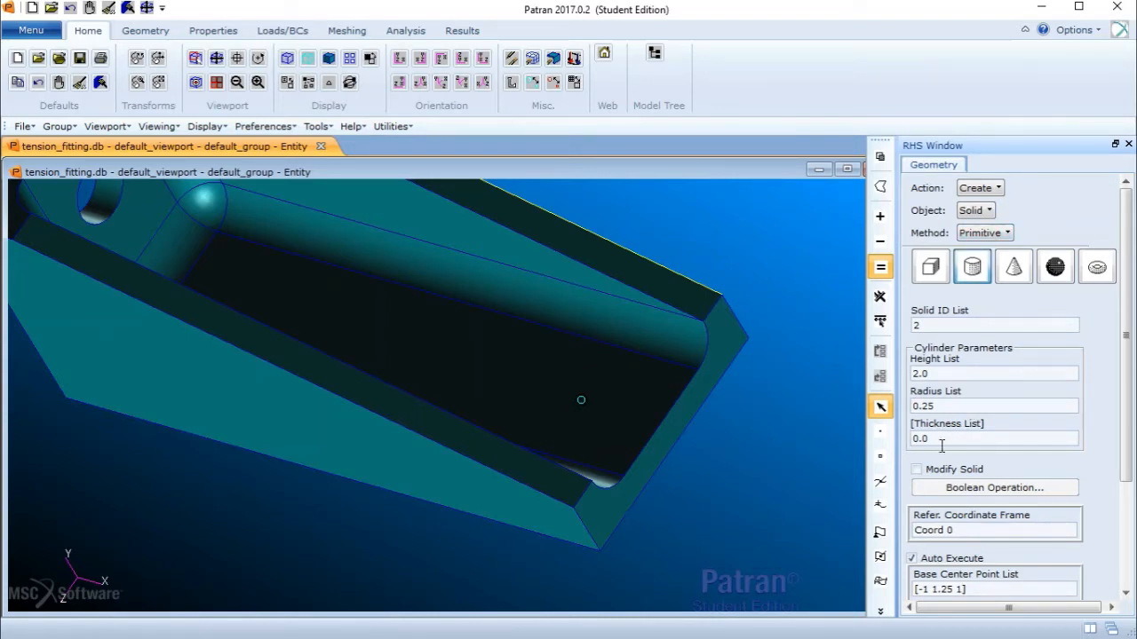
click(951, 374)
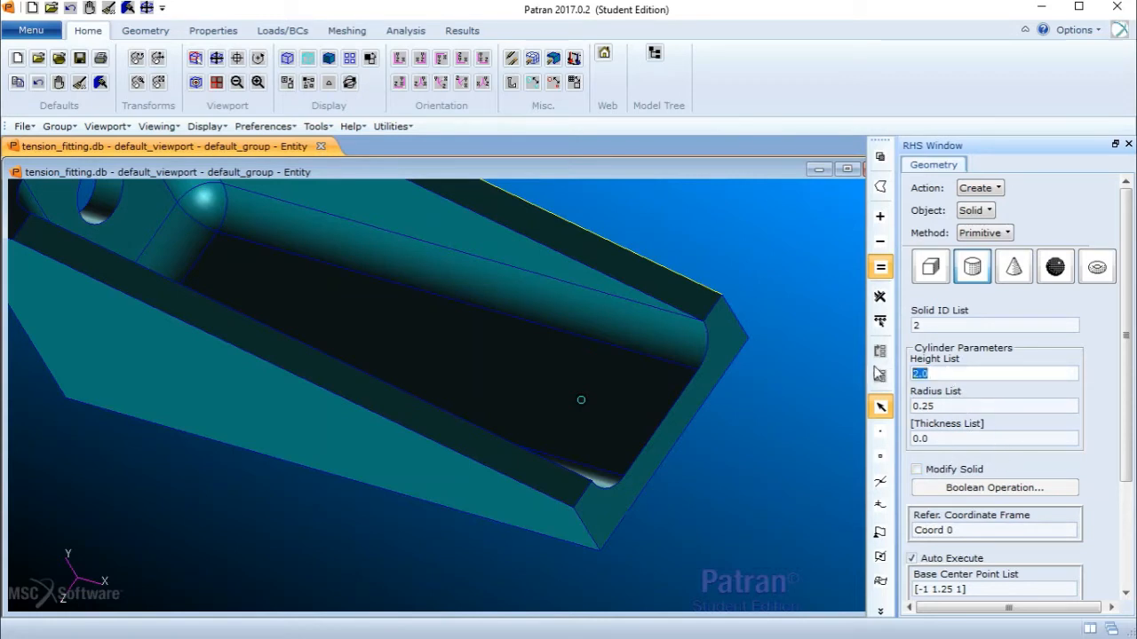
text(-1)
click(993, 405)
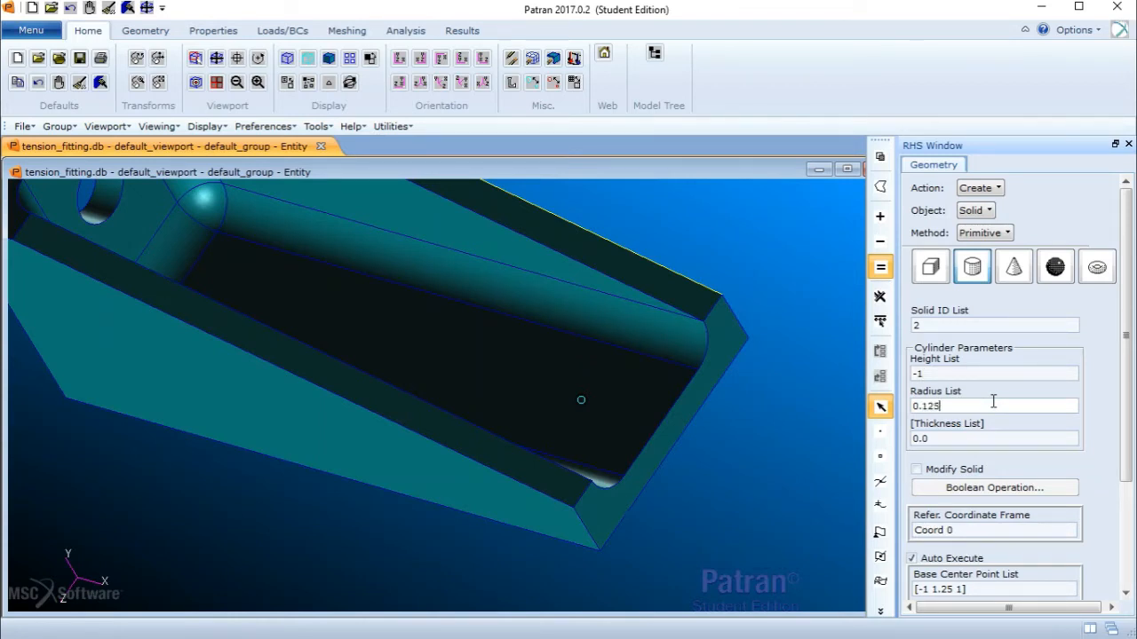
scroll(1132, 404, down, 2)
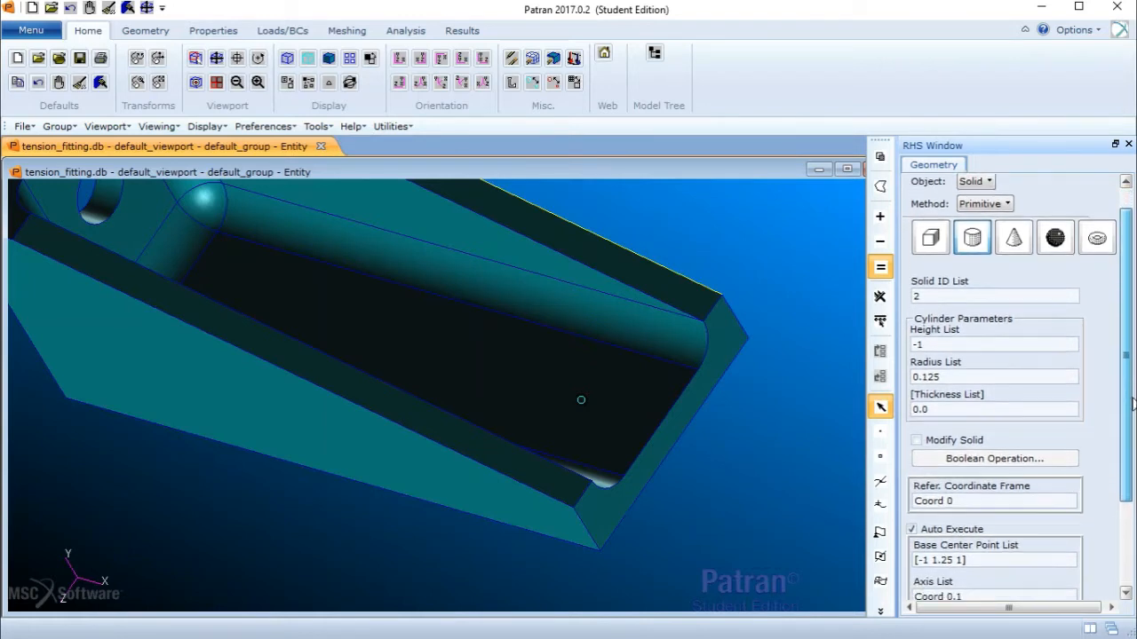
scroll(1132, 404, down, 2)
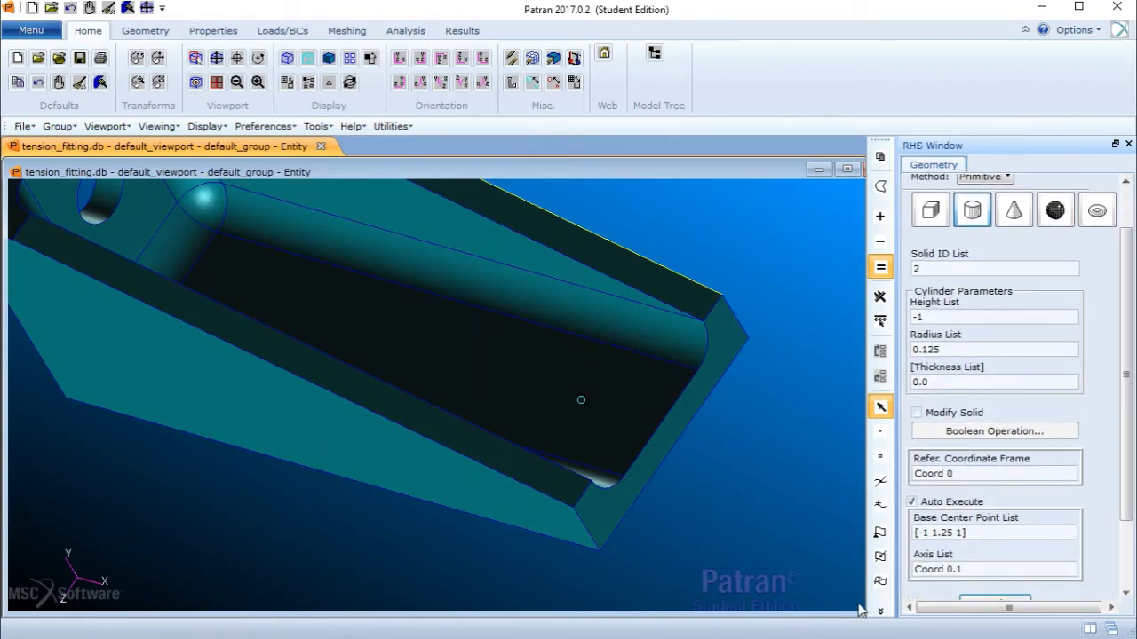
key(super)
click(674, 622)
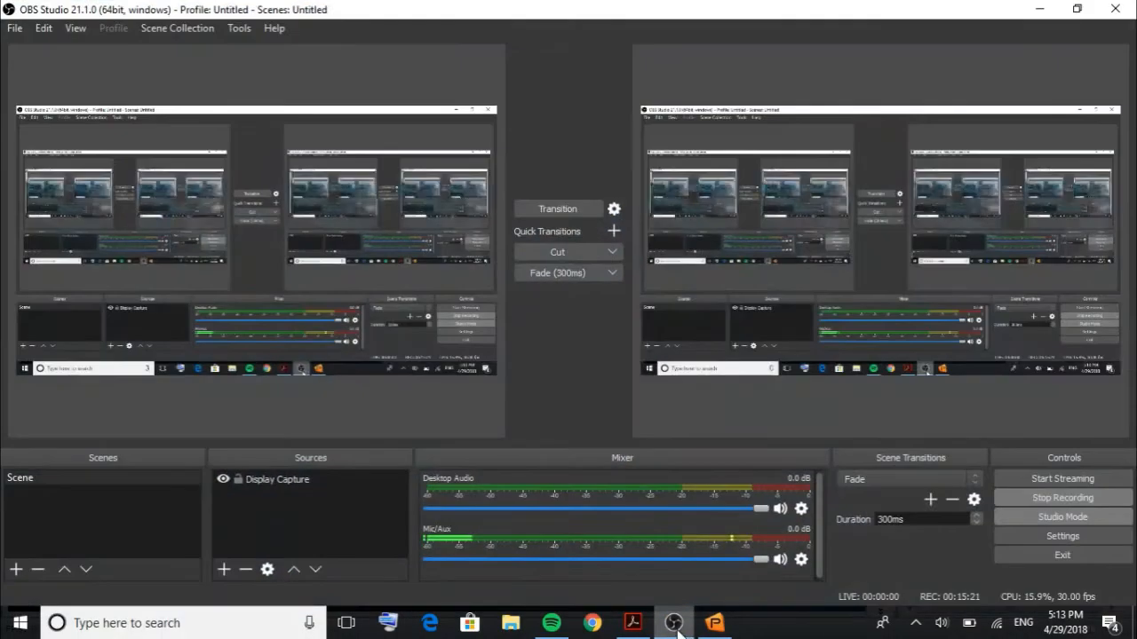
click(674, 623)
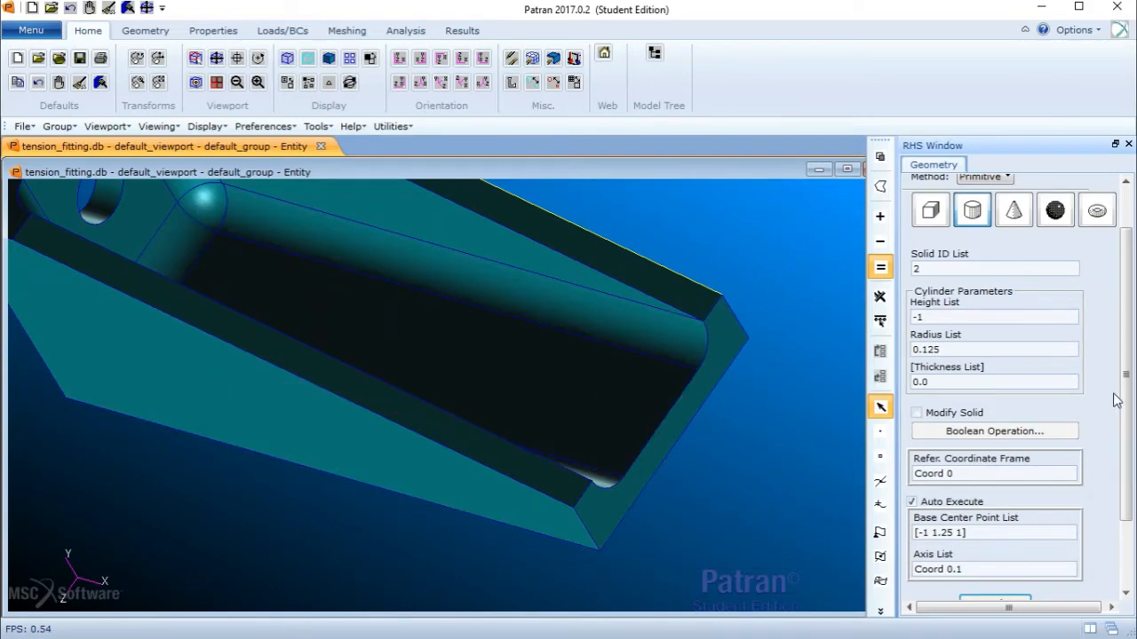
drag(1126, 382, 1126, 416)
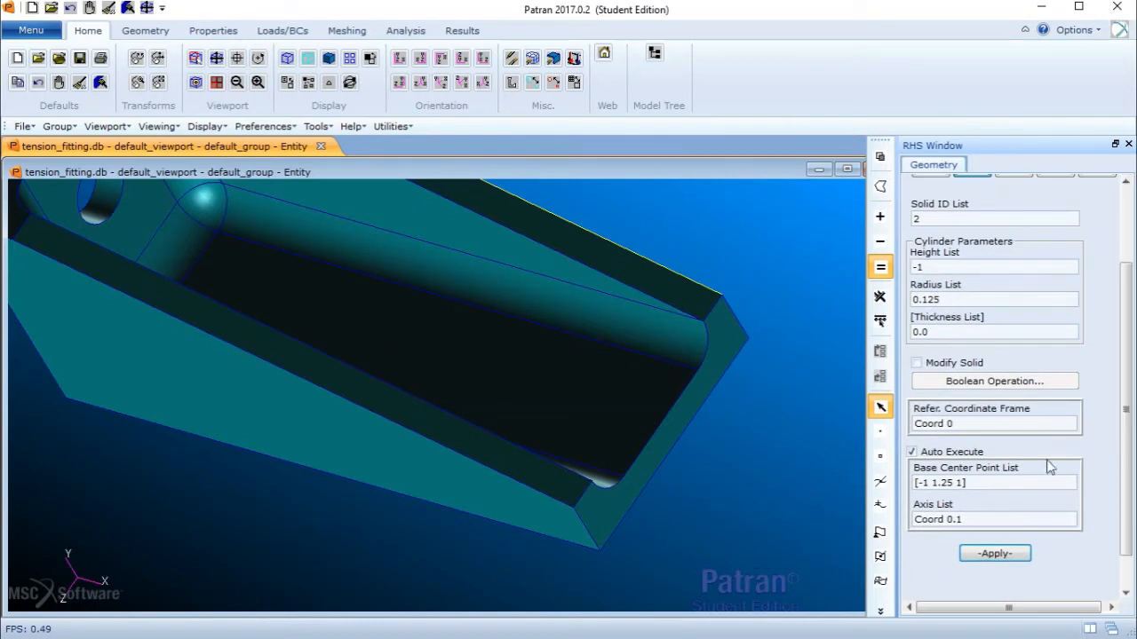
- Try to create a cylinder at Point 38 with its axis defined through Point 39, in wireframe display
drag(997, 483, 766, 463)
key(Delete)
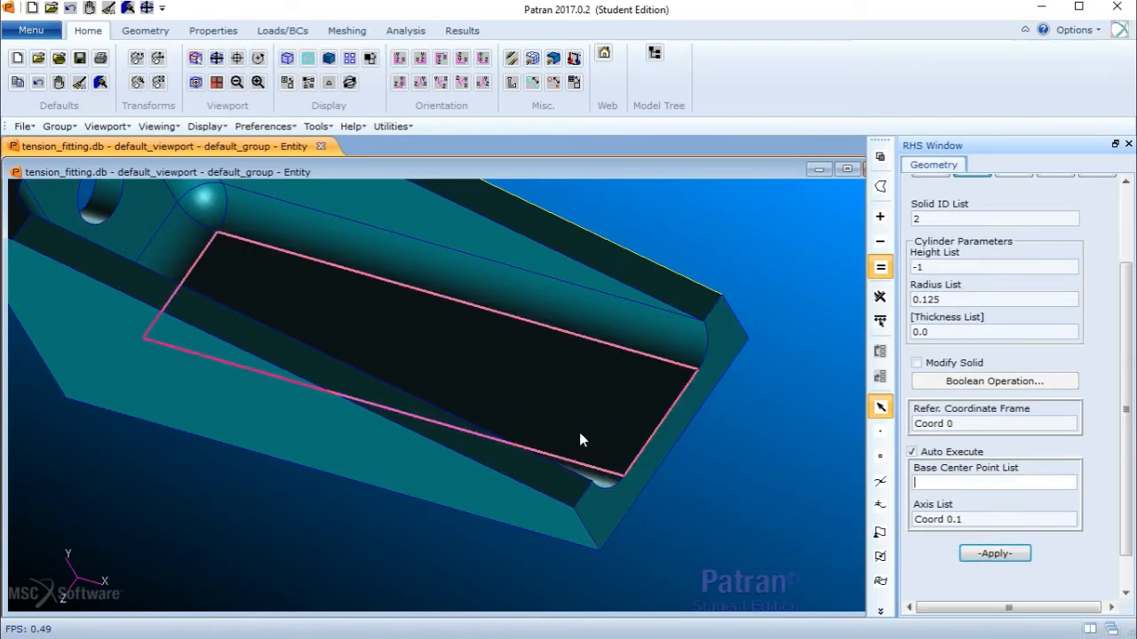
middle_drag(579, 432, 556, 411)
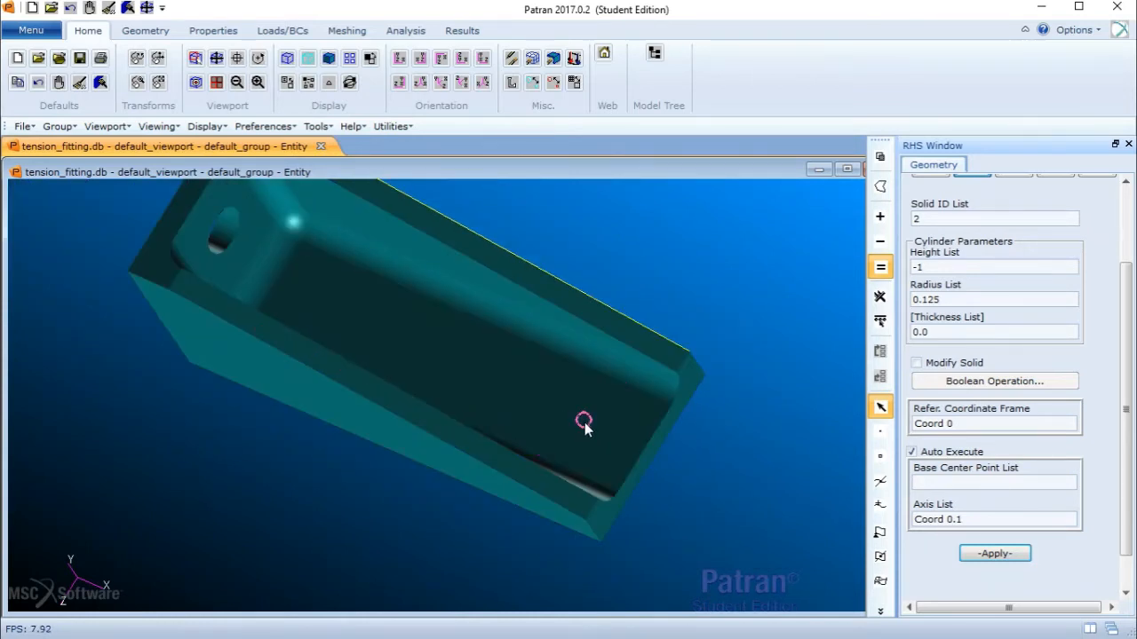
click(584, 423)
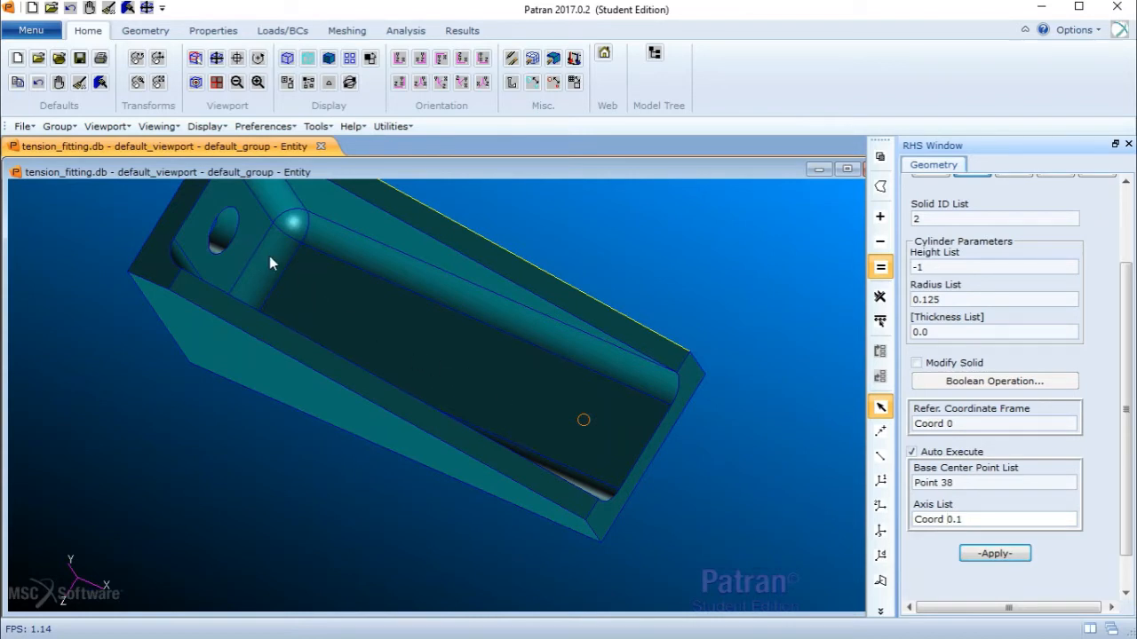
click(287, 59)
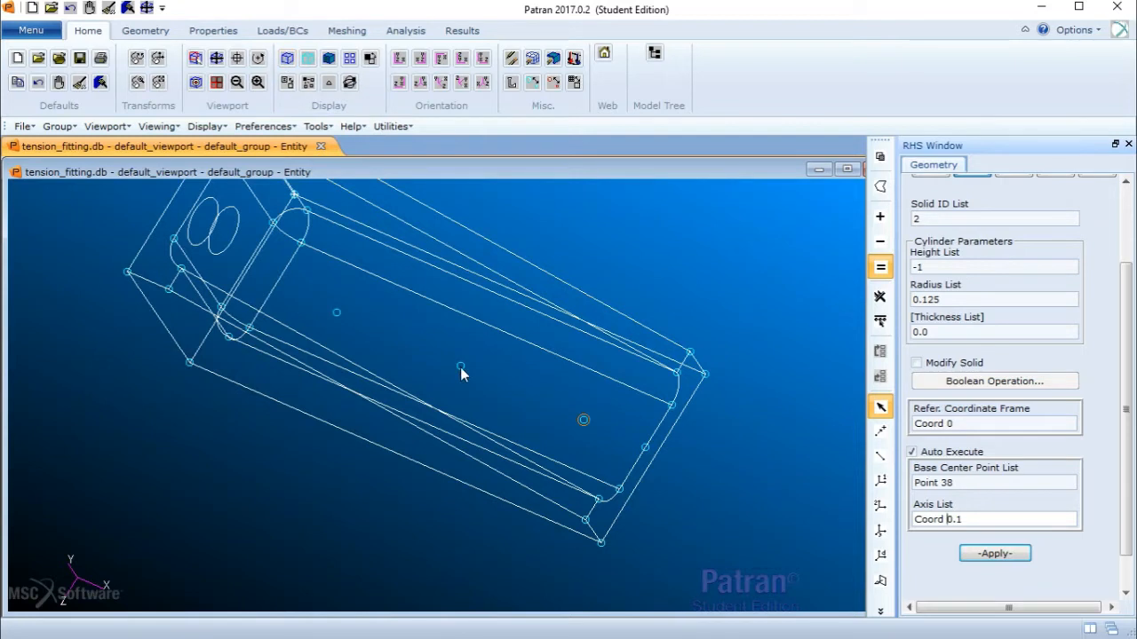
click(882, 432)
click(881, 433)
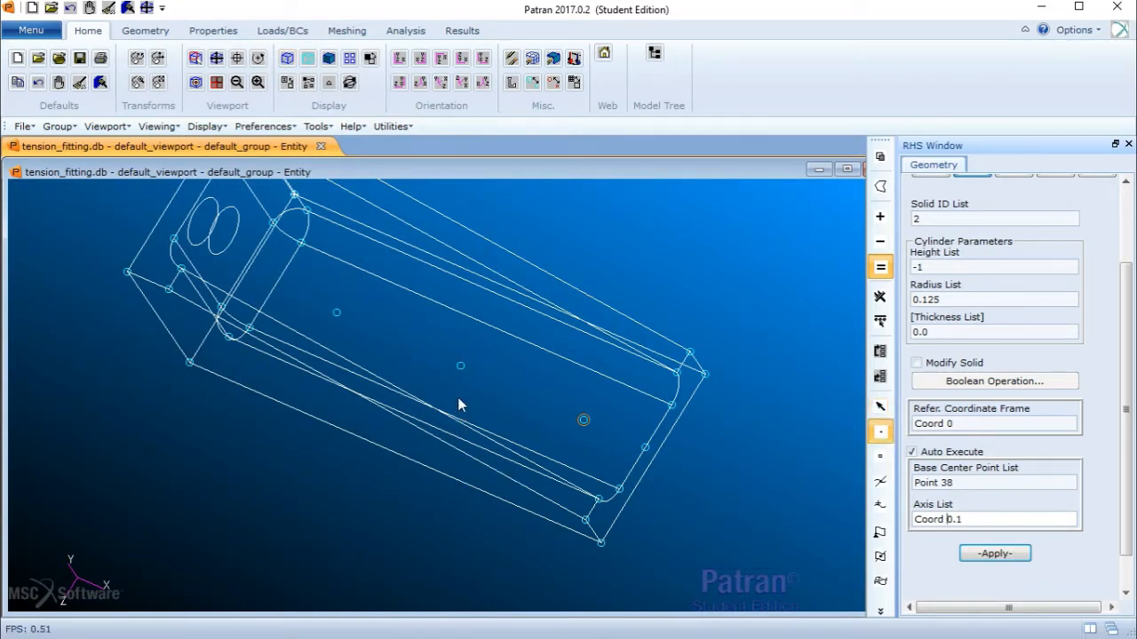
click(460, 368)
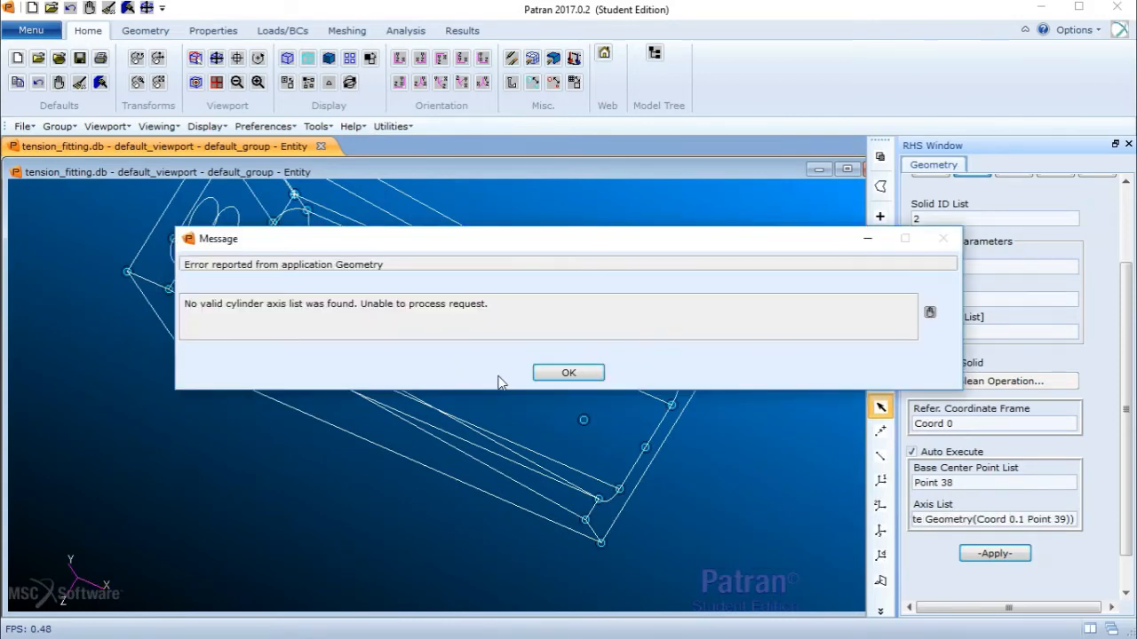
click(567, 372)
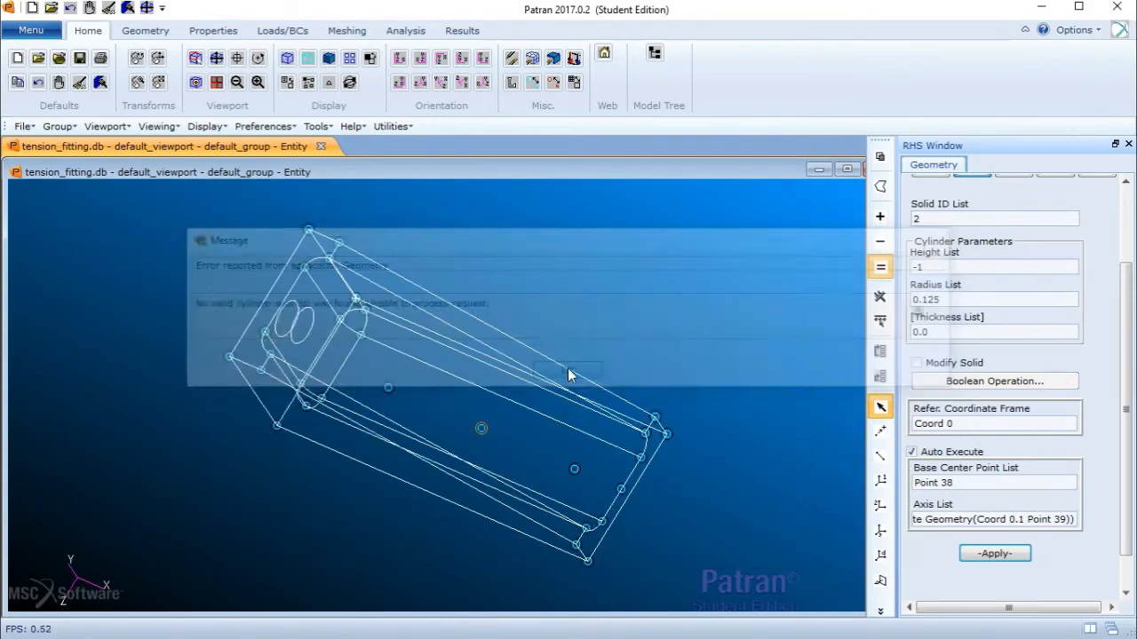
- Turn off Auto Execute and create cylinders at Points 38 to 40 along axis Coord 0.2
click(912, 452)
click(971, 481)
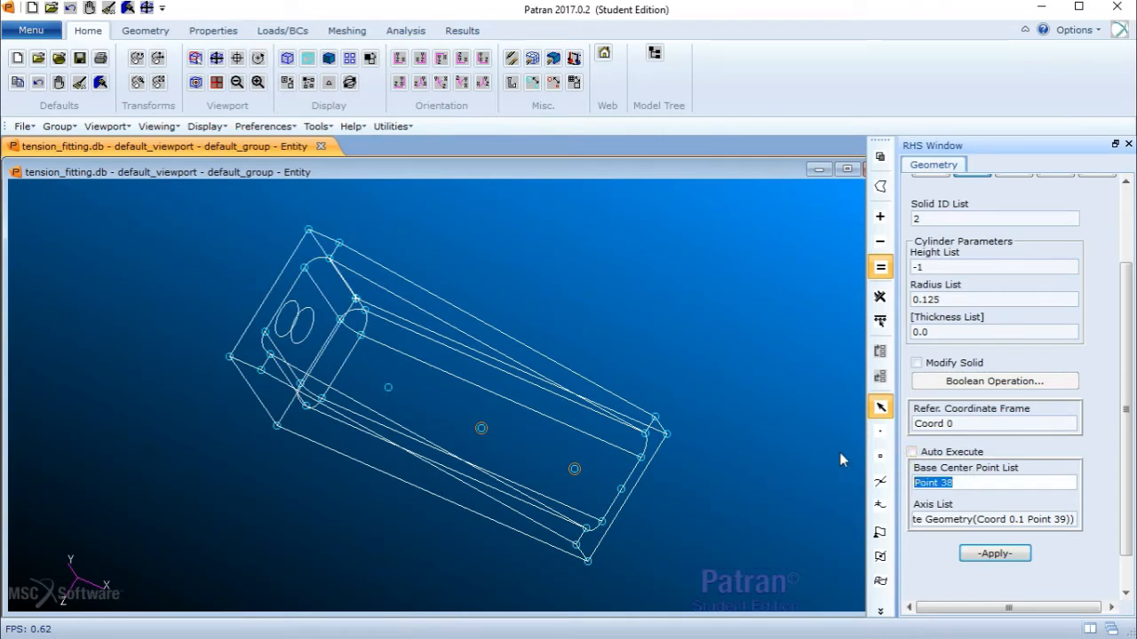
click(76, 11)
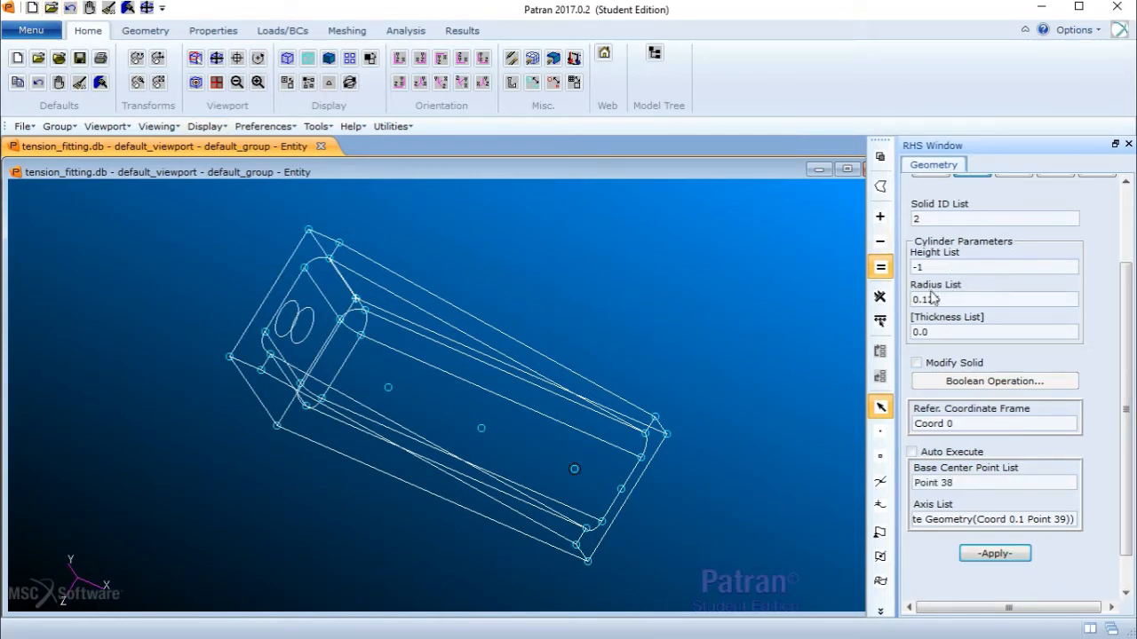
click(961, 480)
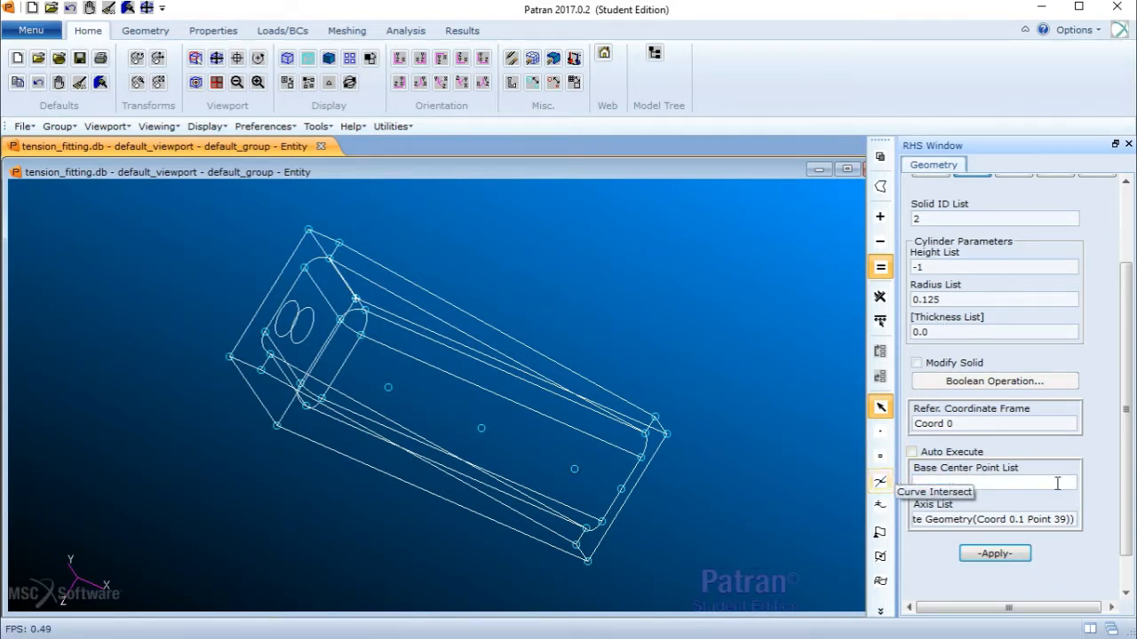
key(Delete)
click(574, 469)
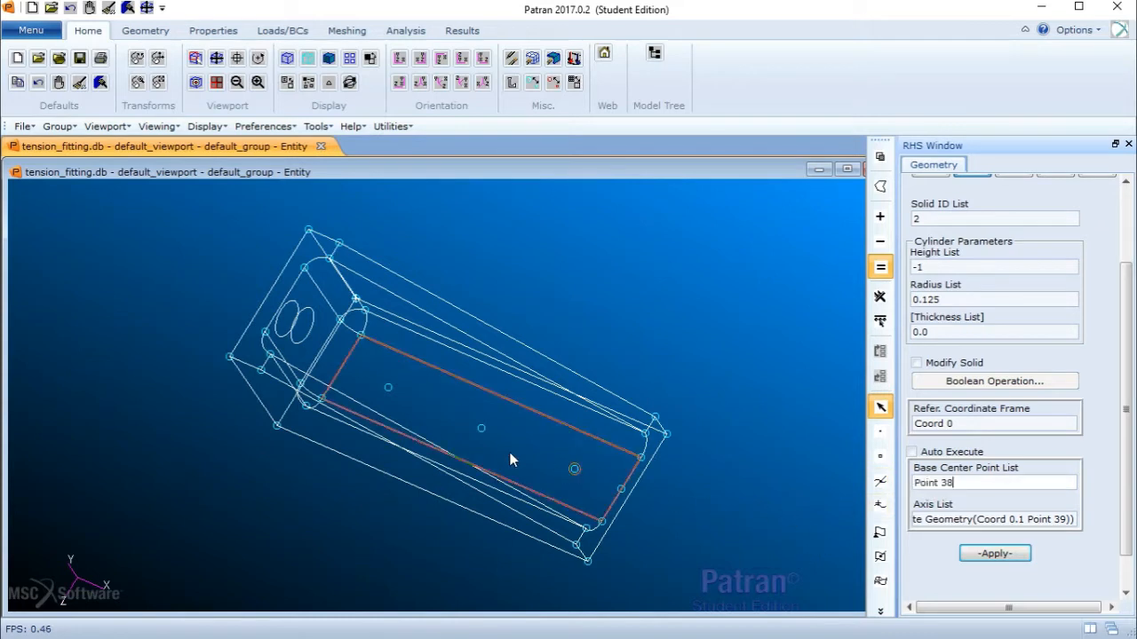
click(480, 431)
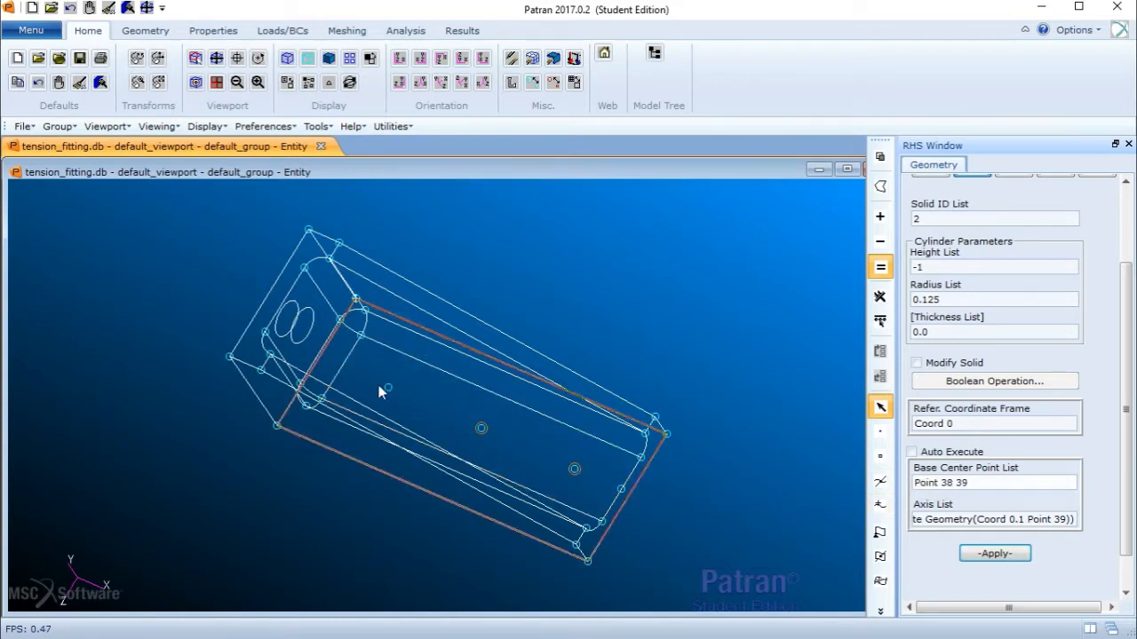
click(388, 387)
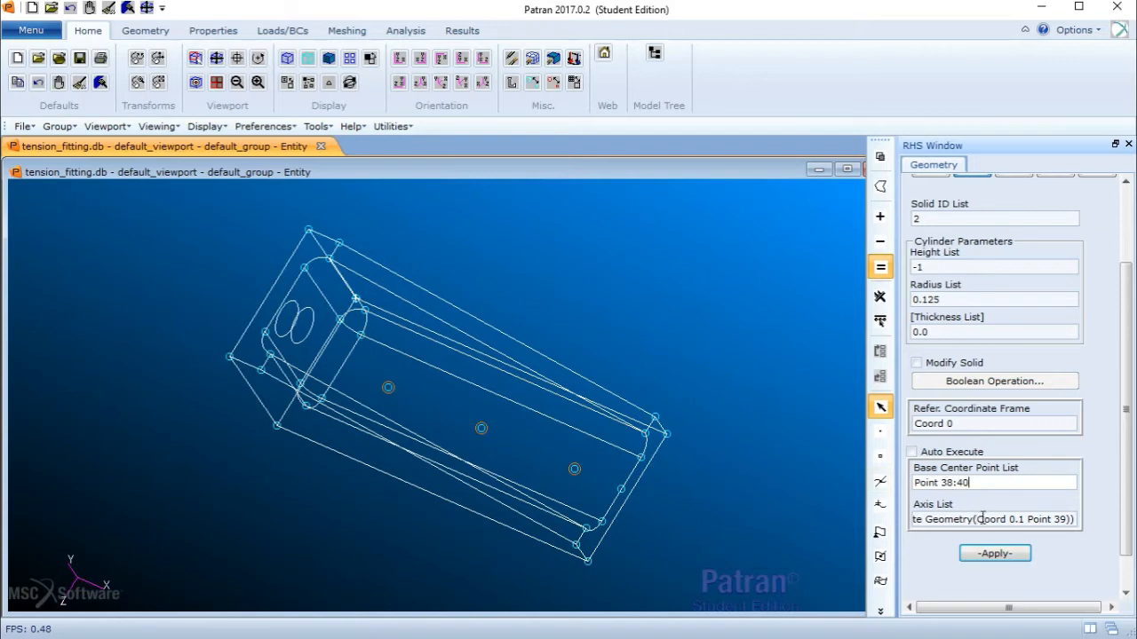
triple_click(998, 518)
key(BackSpace)
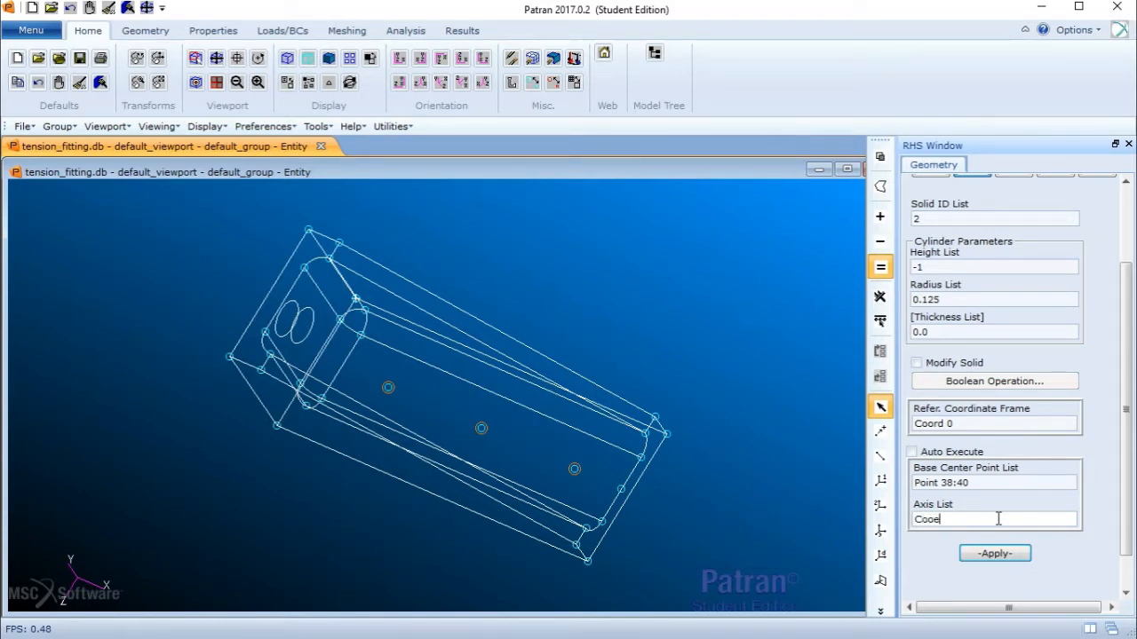
text(0.2)
click(991, 554)
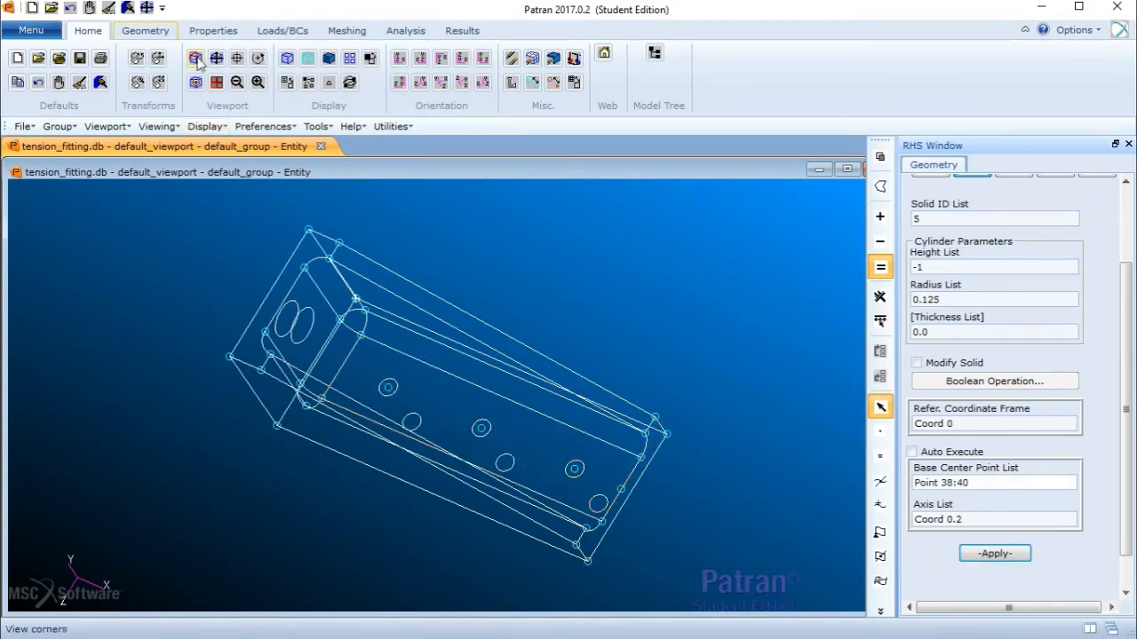
- Switch to shaded display and Boolean-subtract the cylinders Solid 2:4 from target Solid 1
click(328, 58)
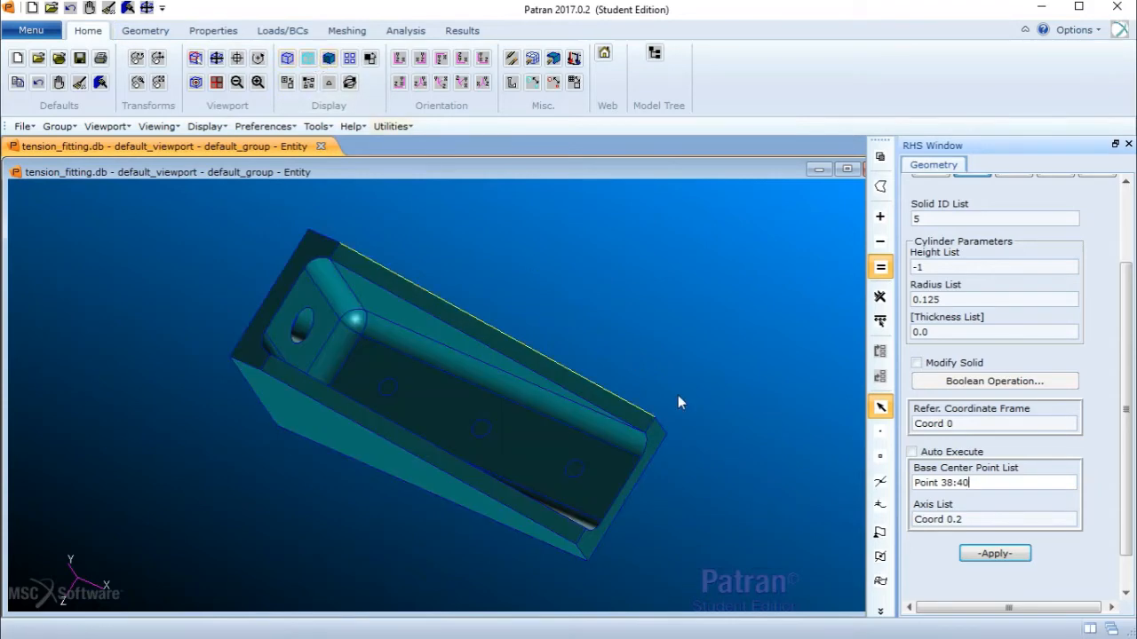
mouse_move(678, 402)
middle_down()
mouse_move(614, 439)
mouse_move(495, 353)
mouse_move(584, 370)
mouse_move(608, 390)
mouse_move(609, 415)
middle_up()
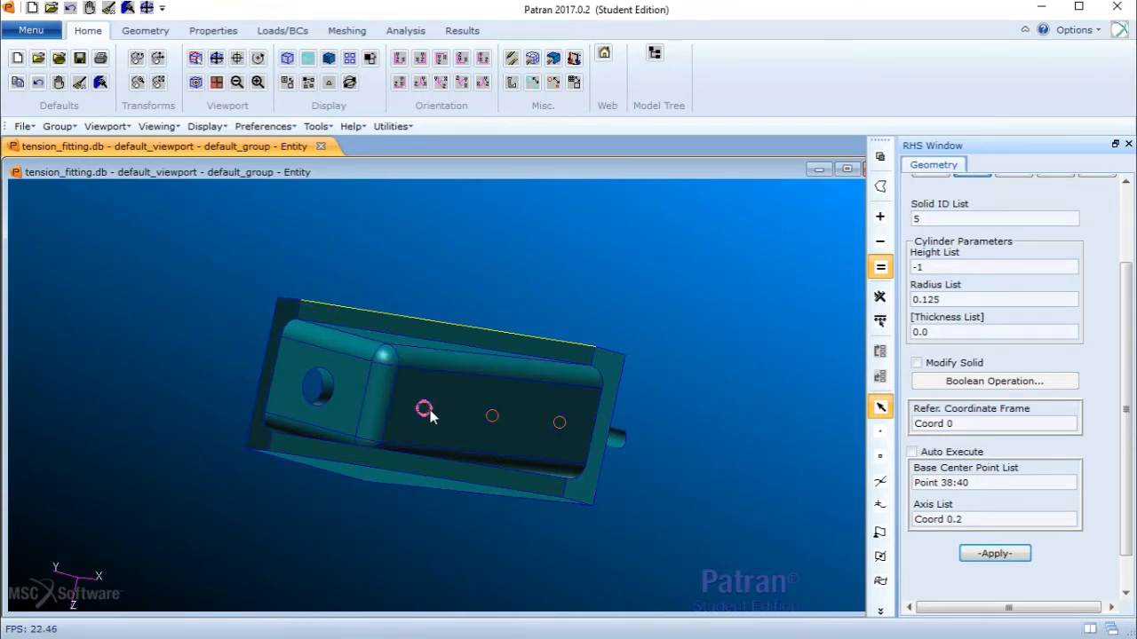
drag(1128, 348, 1128, 198)
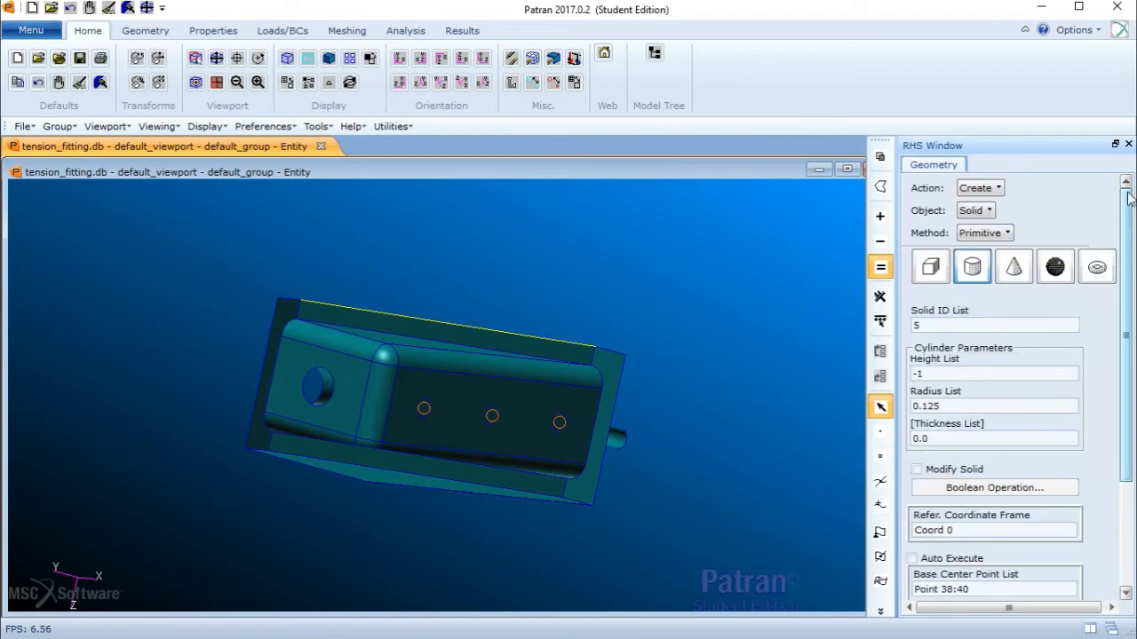
click(997, 190)
click(1019, 246)
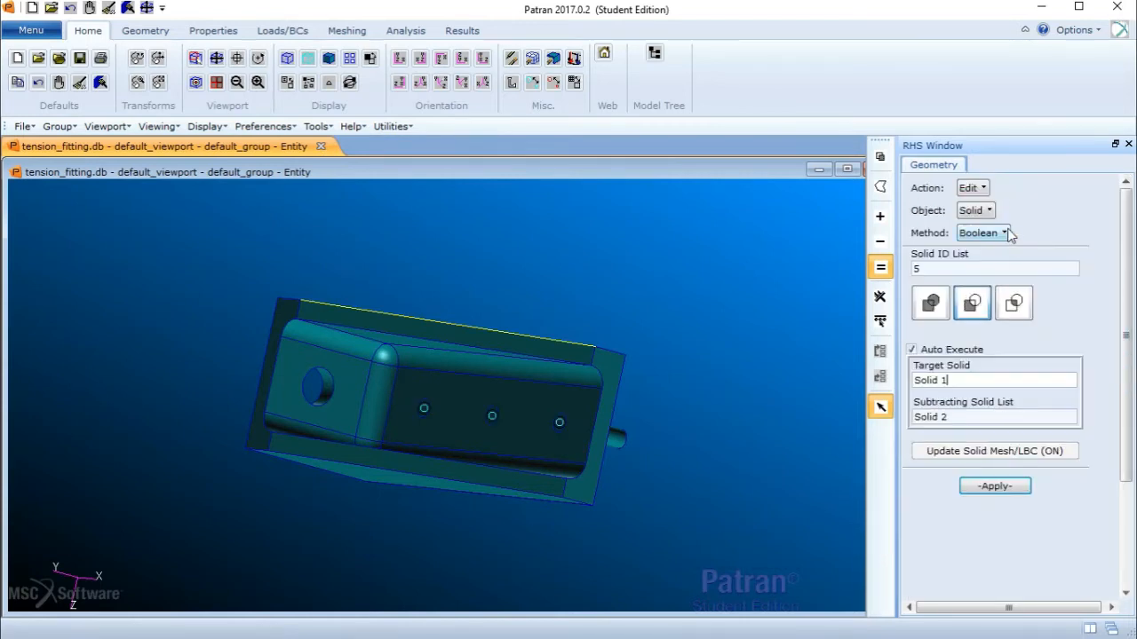
click(974, 303)
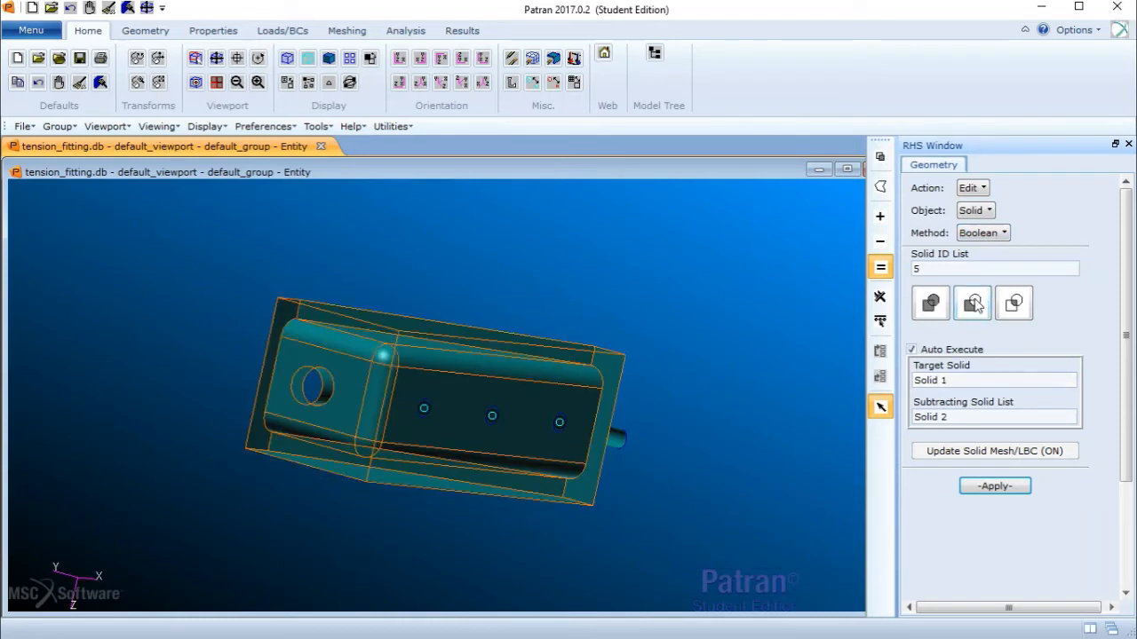
click(964, 381)
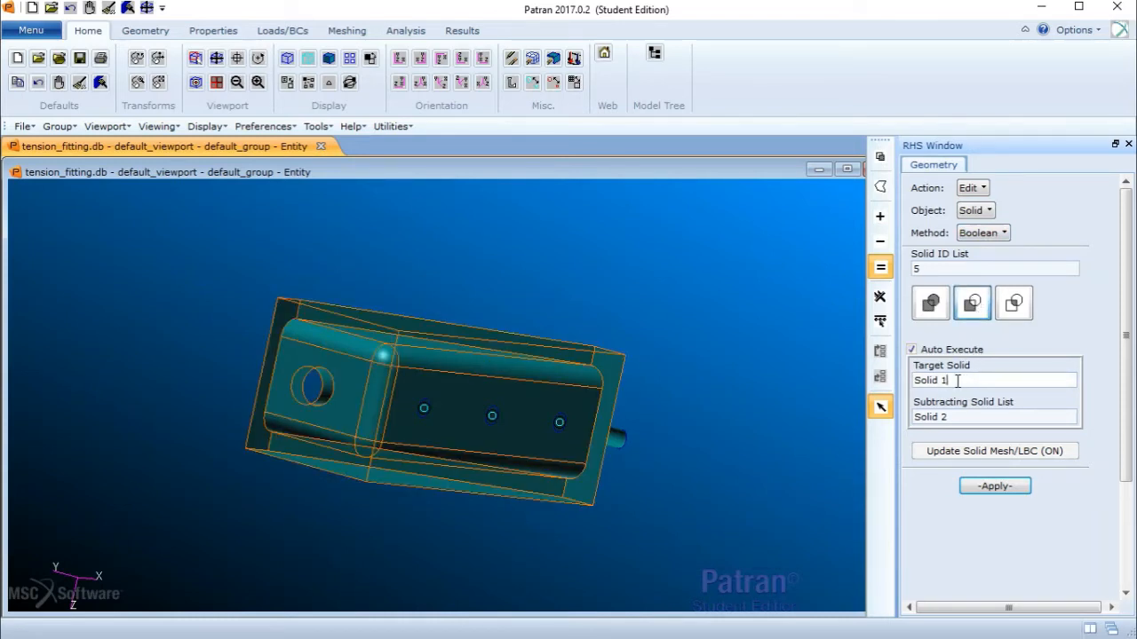
click(911, 350)
click(967, 382)
key(Delete)
click(601, 384)
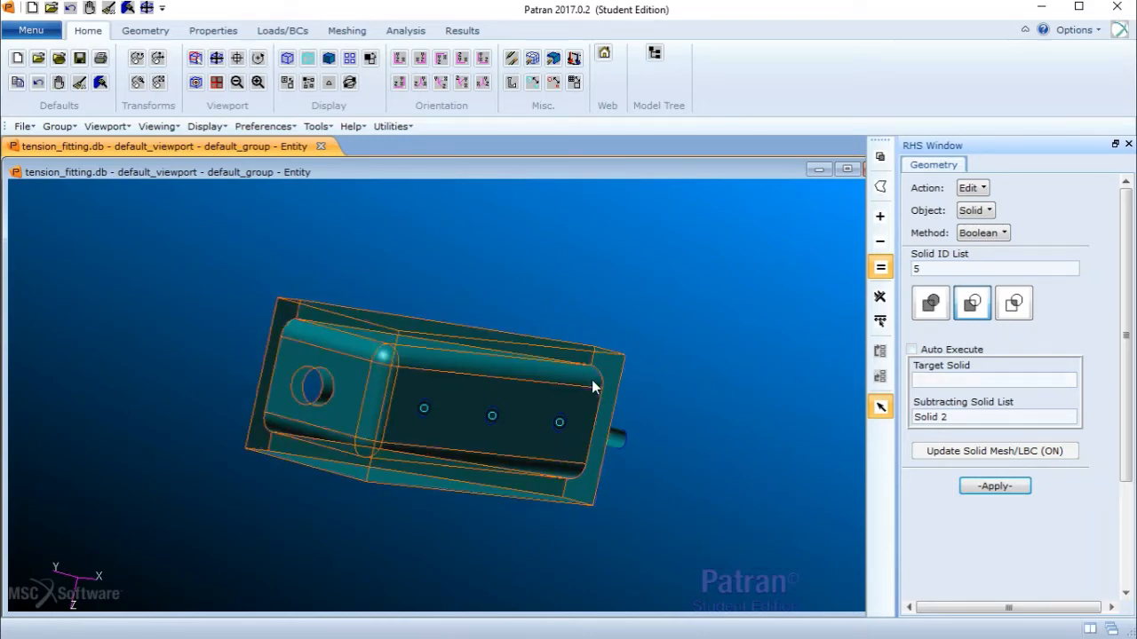
click(969, 418)
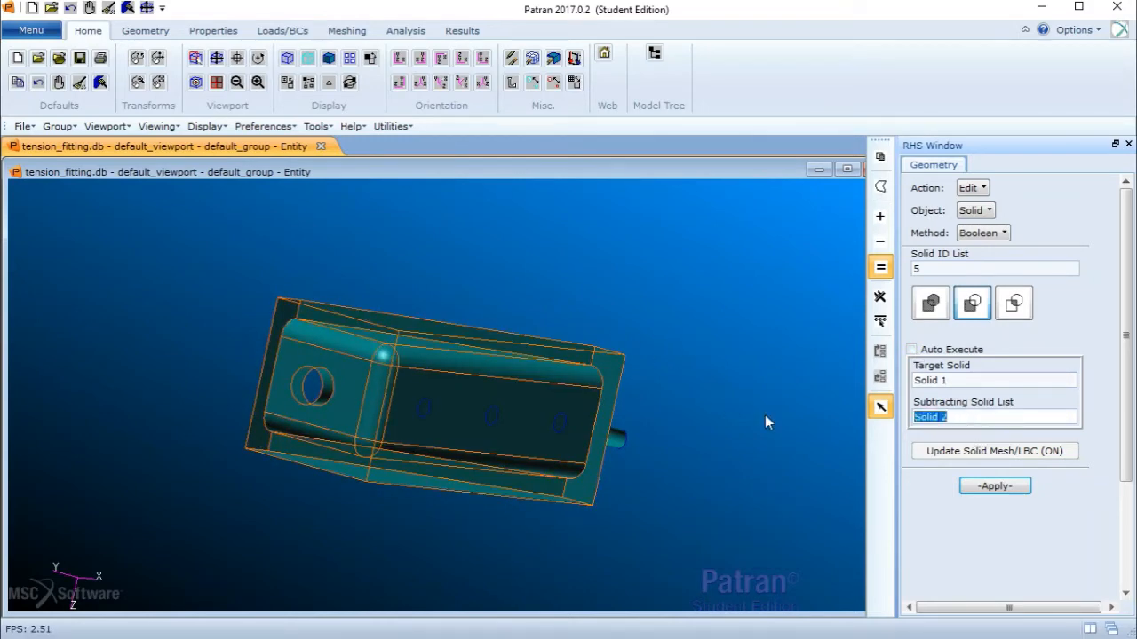
key(Delete)
middle_drag(754, 425, 709, 454)
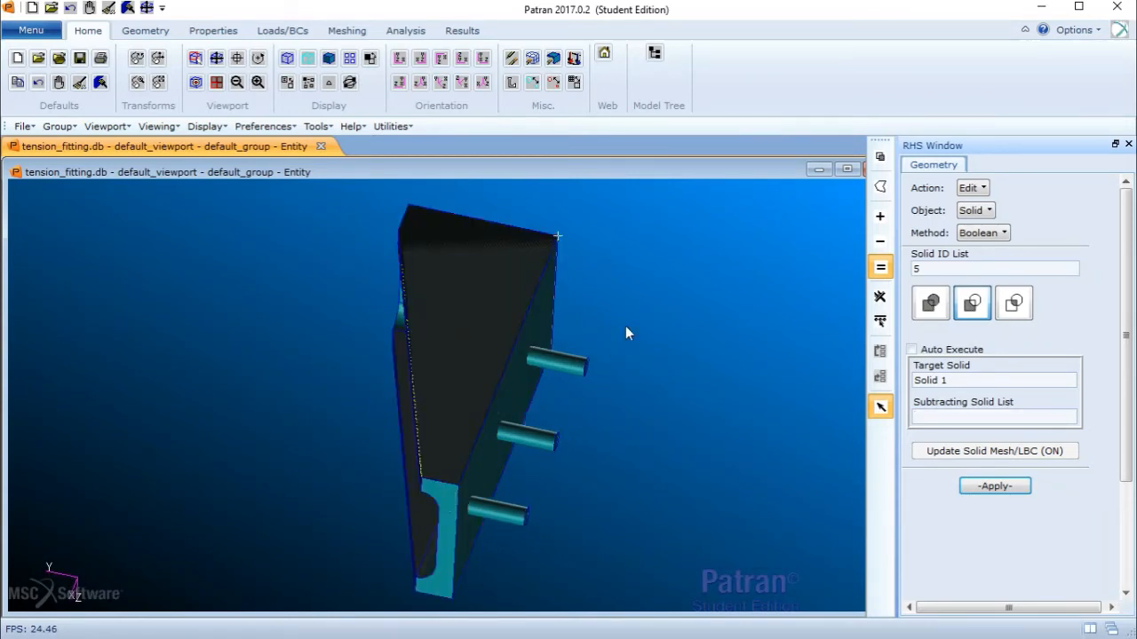
click(514, 526)
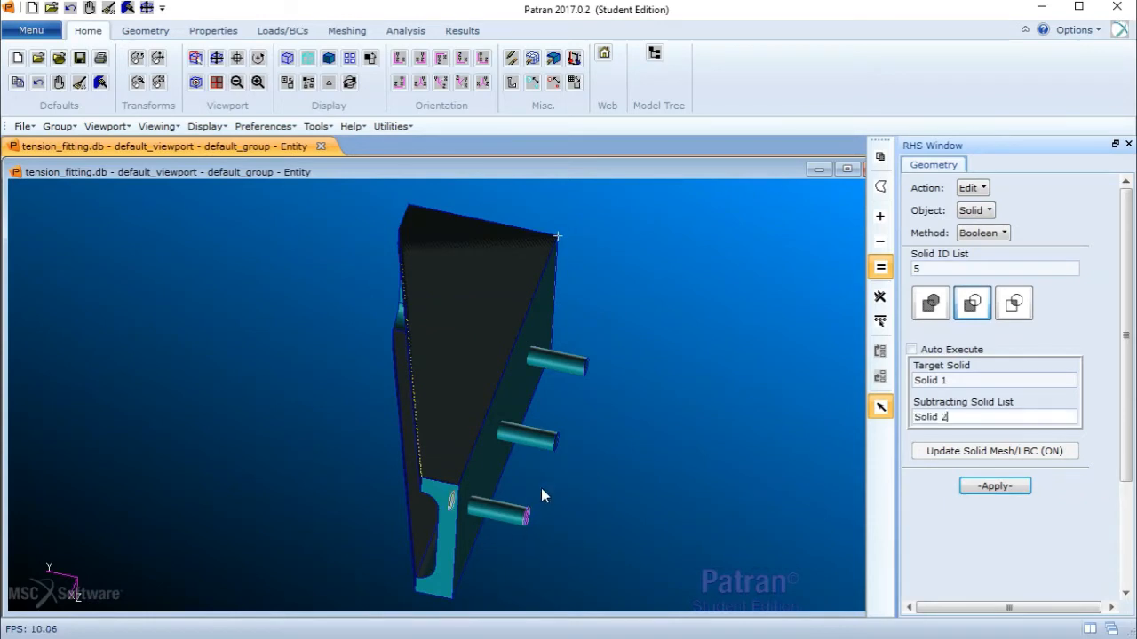
click(540, 445)
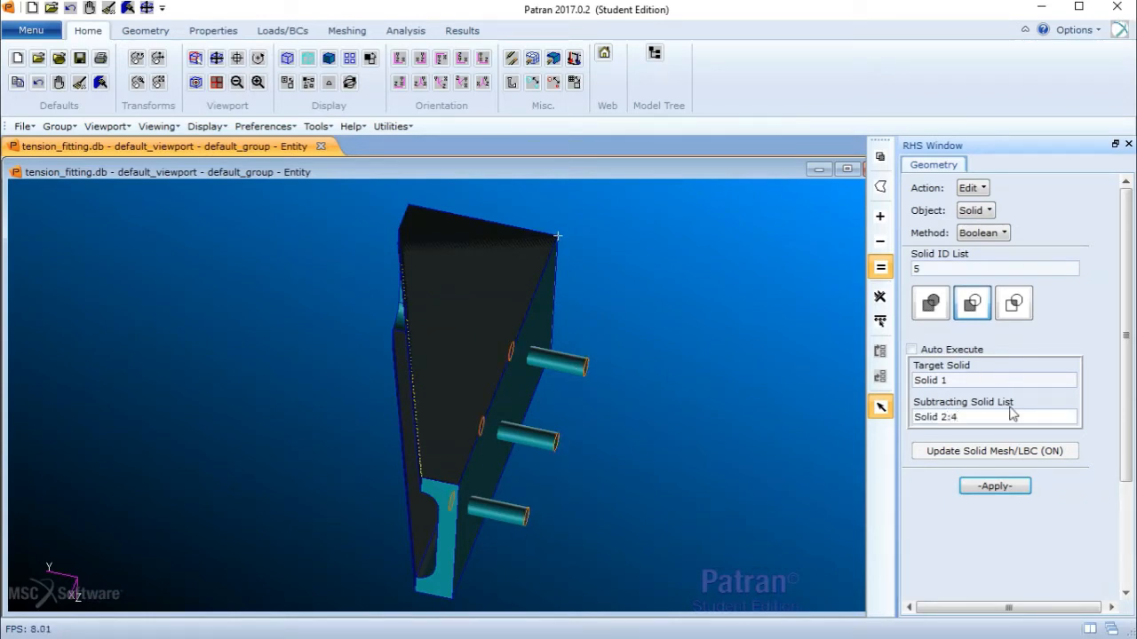
click(993, 485)
- Inspect the fitting from several standard and rotated views to check the new holes in the channel floor
middle_drag(819, 459, 449, 127)
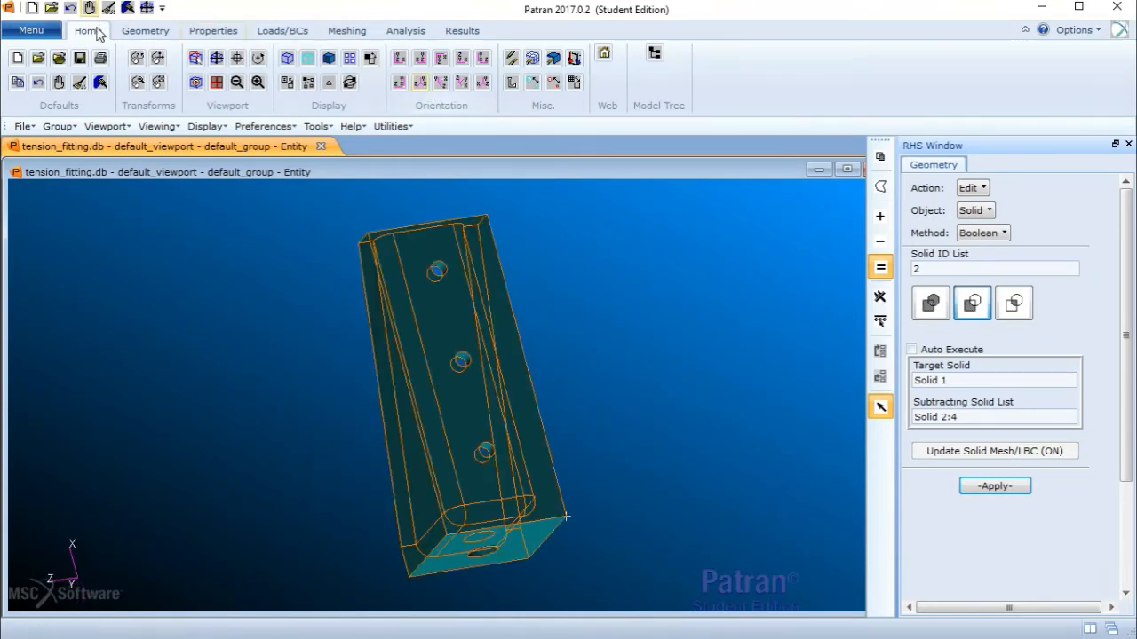
click(461, 84)
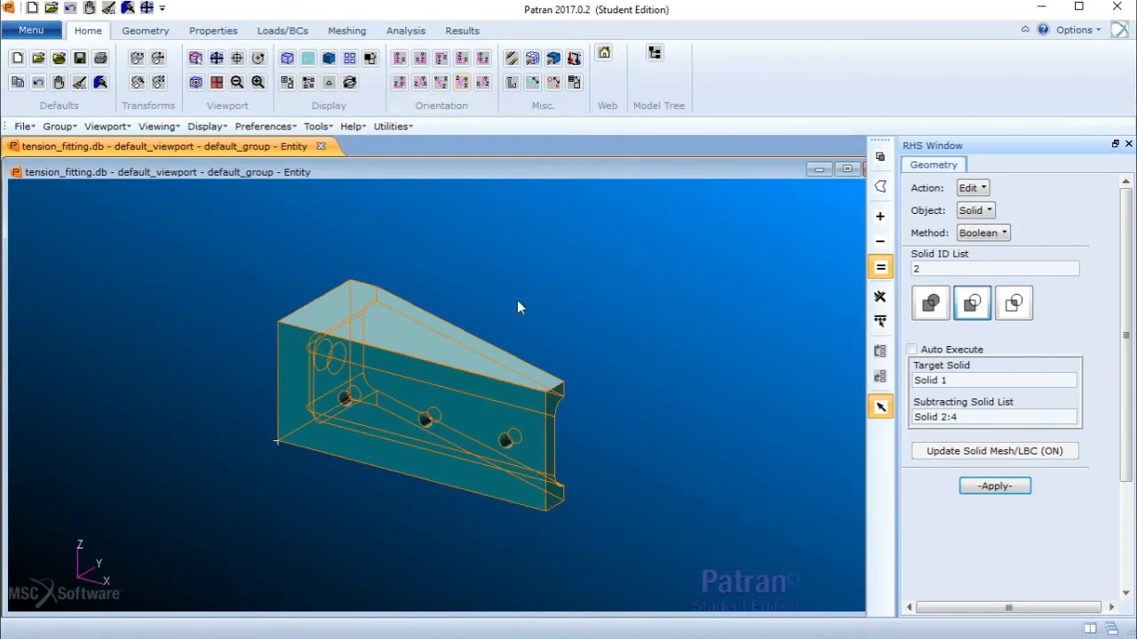
click(482, 82)
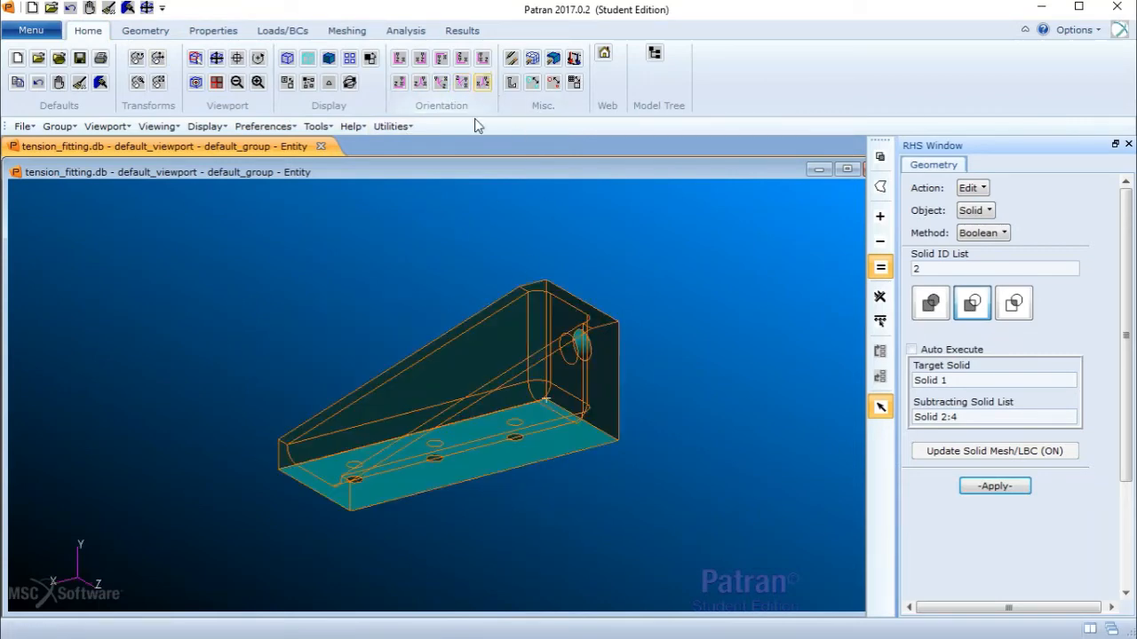
click(441, 85)
click(422, 78)
middle_drag(491, 270, 478, 285)
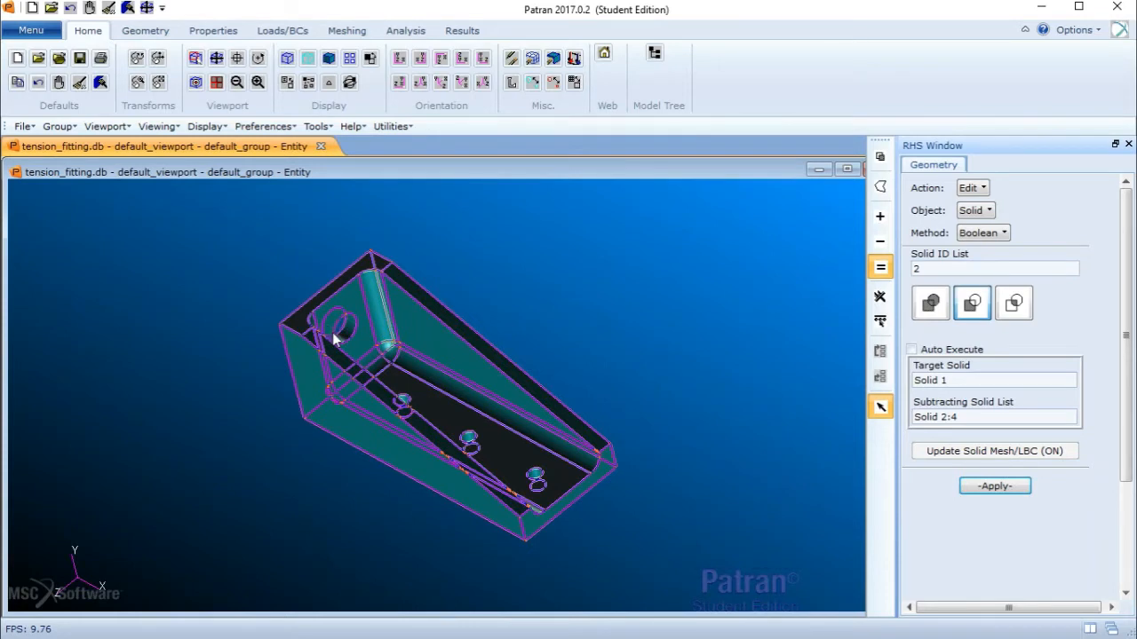
middle_drag(335, 338, 385, 309)
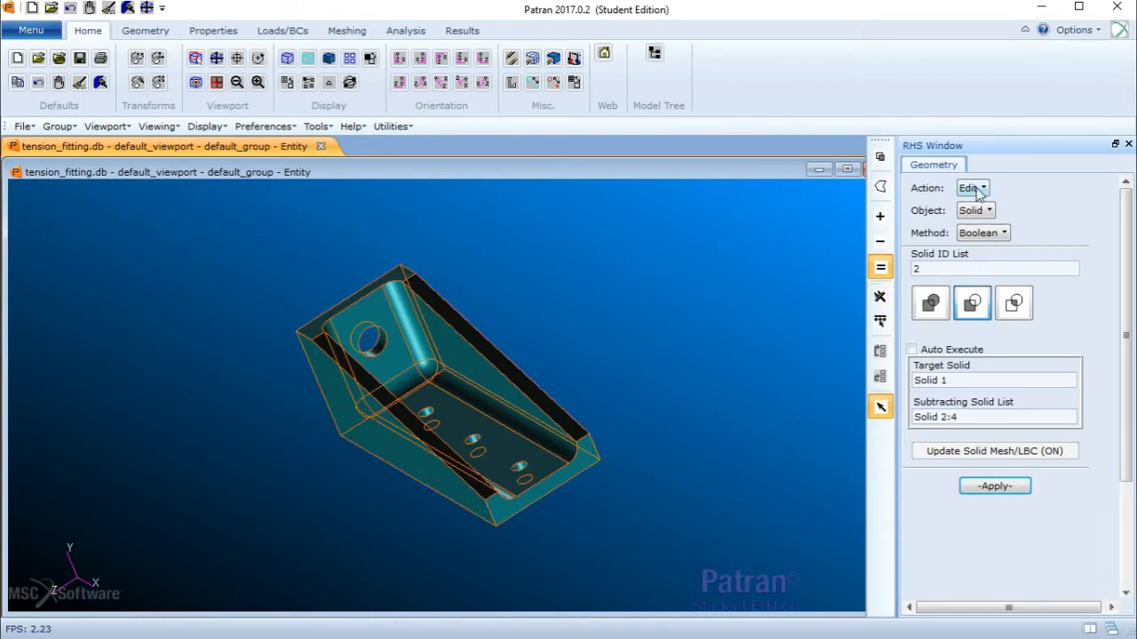
- In wireframe display, create an ArcCenter point at the center of the hole edge in the sloped wall, then turn off Auto Execute
click(288, 59)
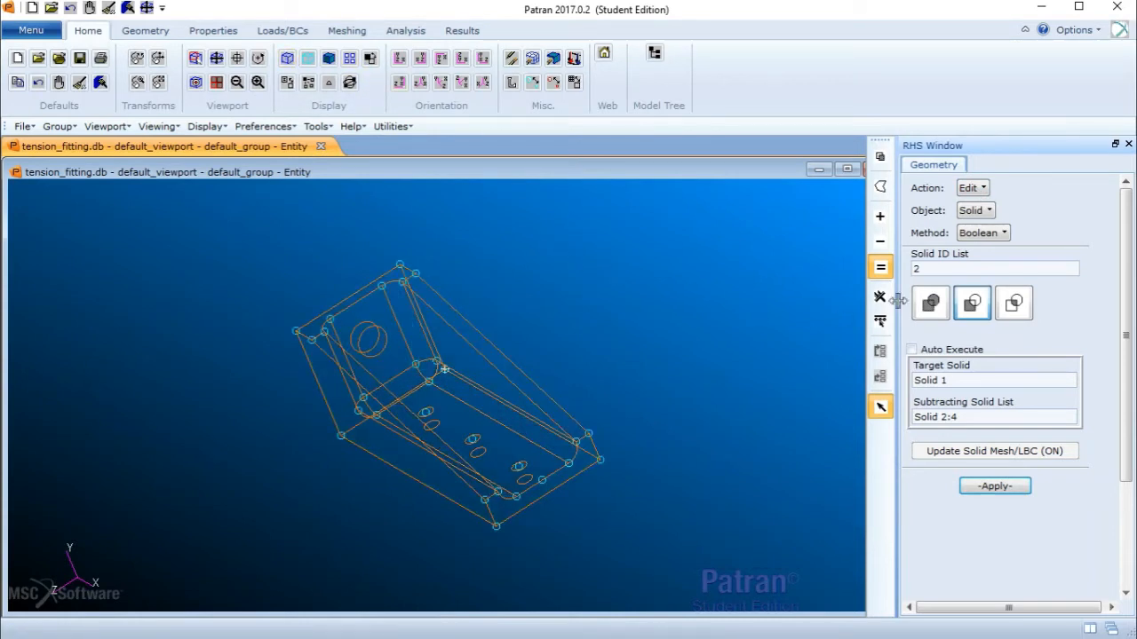
click(971, 189)
click(1004, 209)
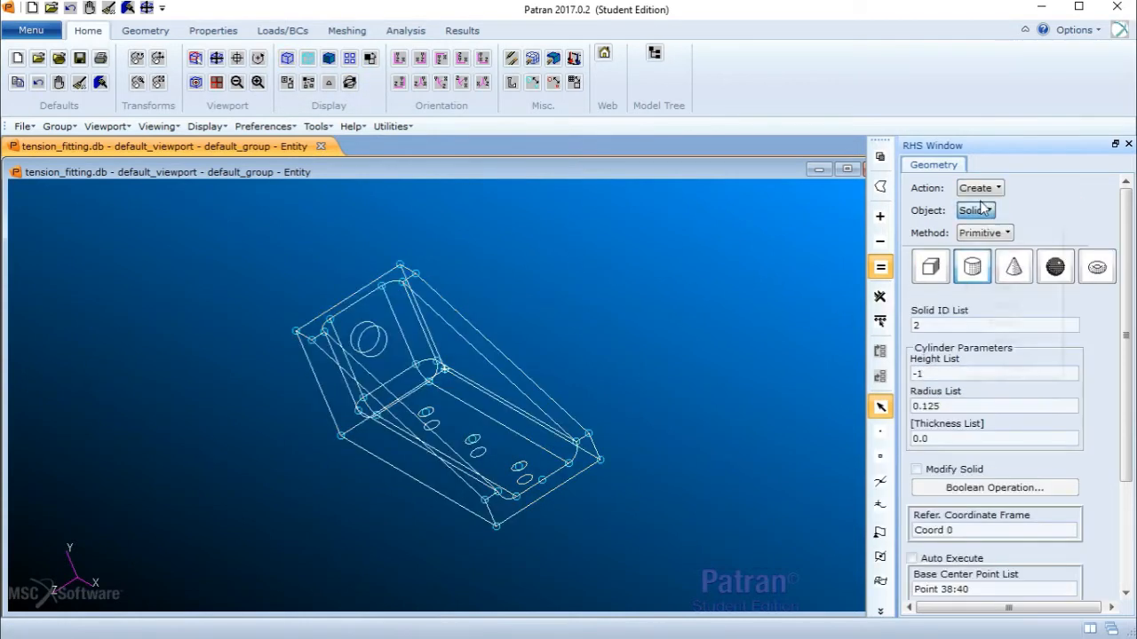
click(977, 210)
click(1005, 231)
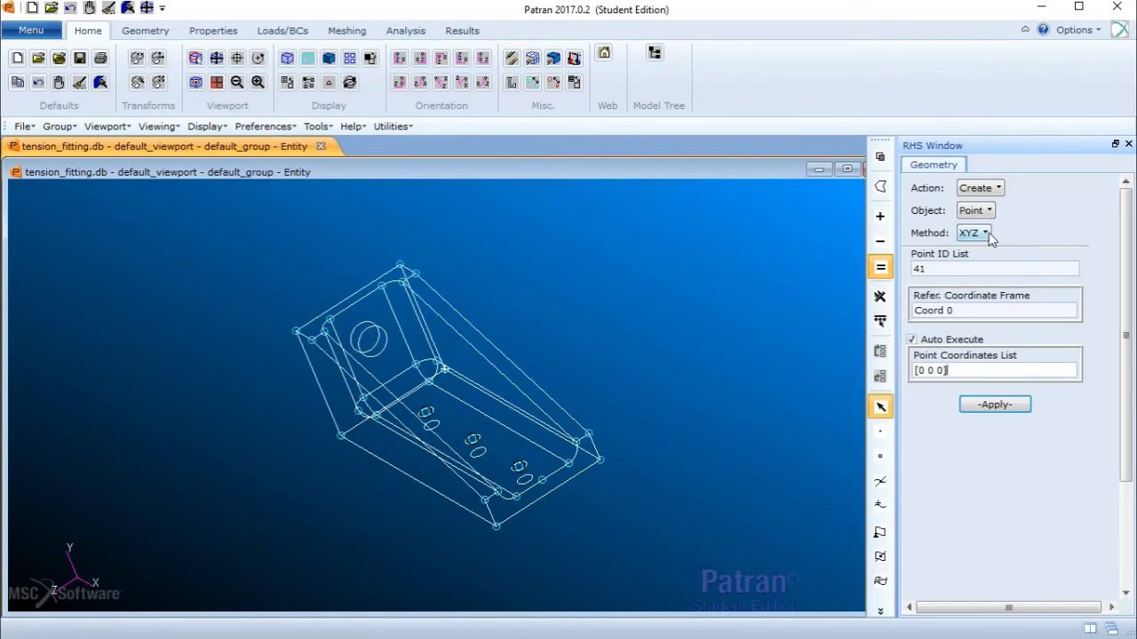
click(986, 234)
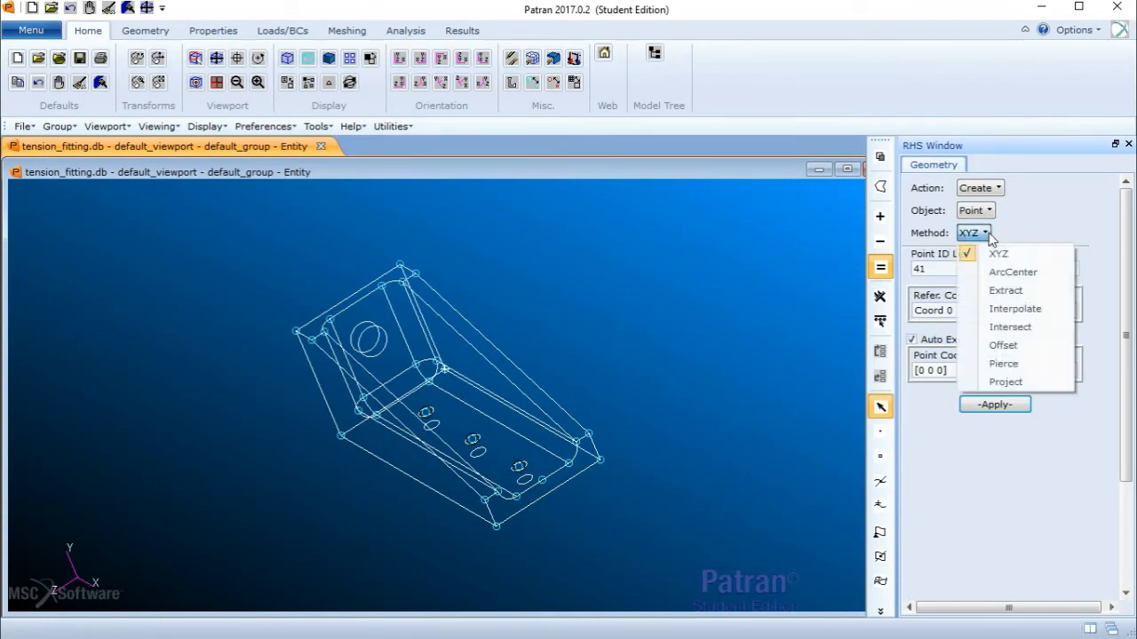
click(1028, 281)
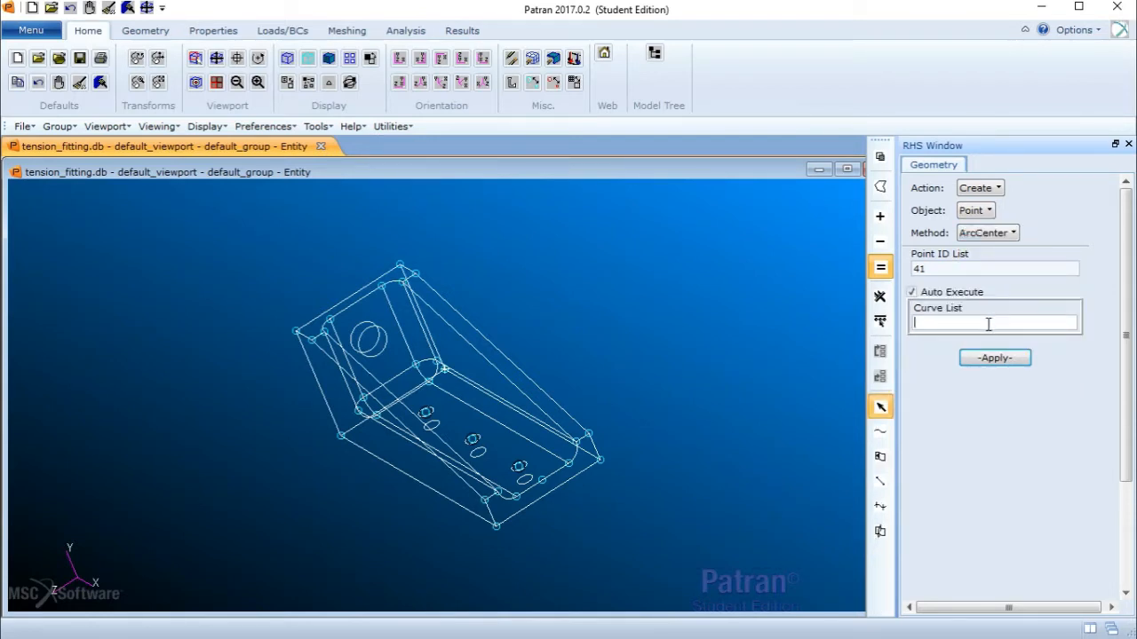
click(386, 337)
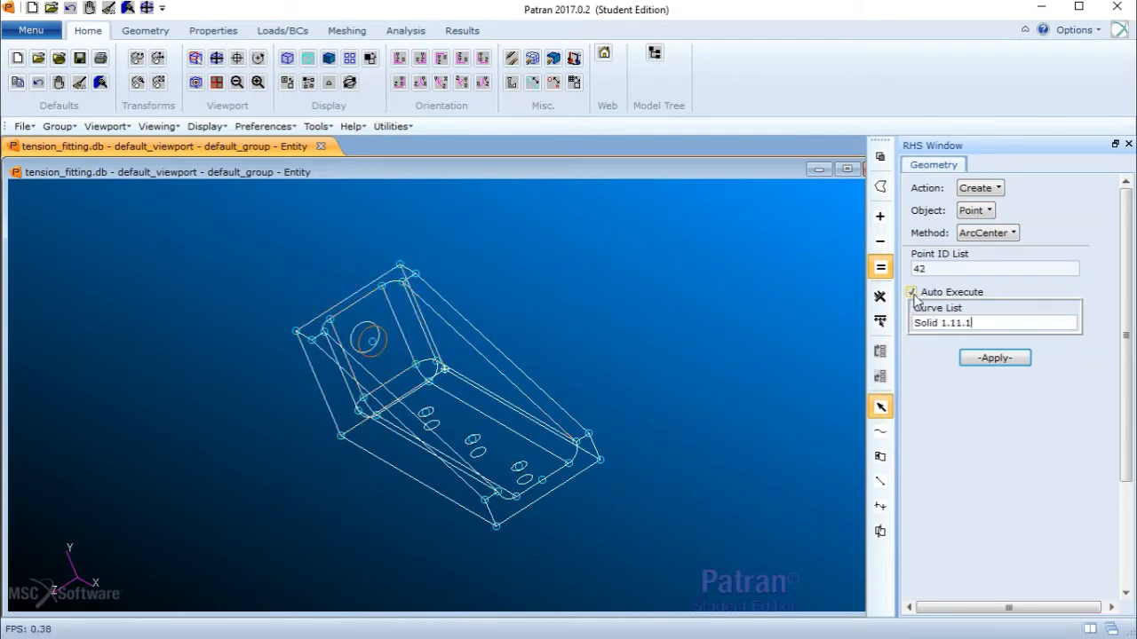
drag(987, 322, 802, 304)
key(BackSpace)
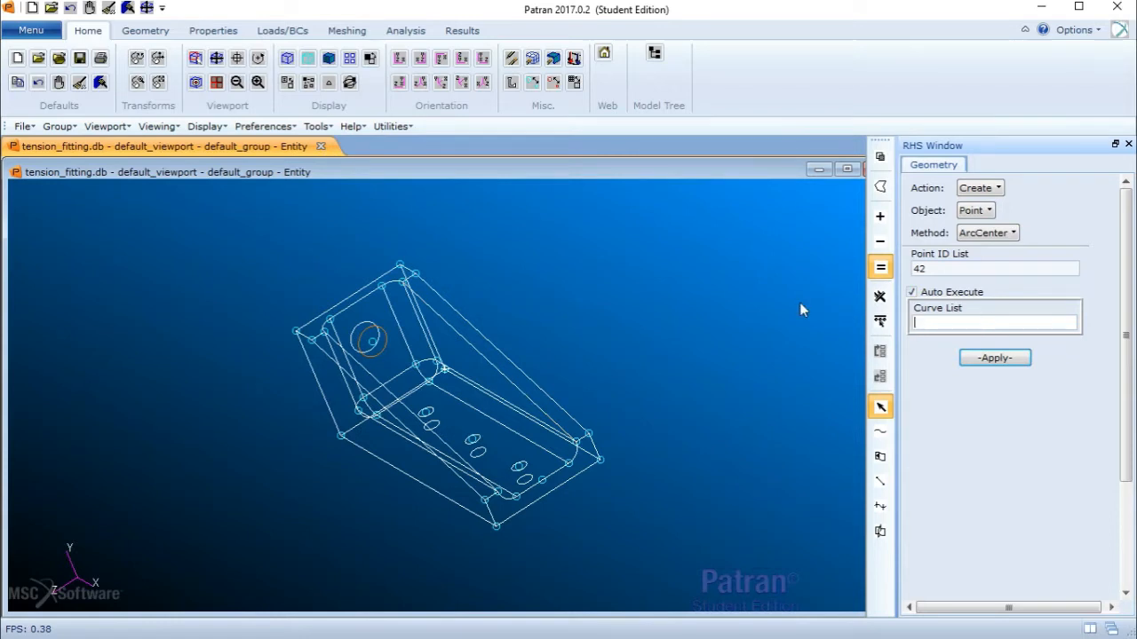
click(915, 293)
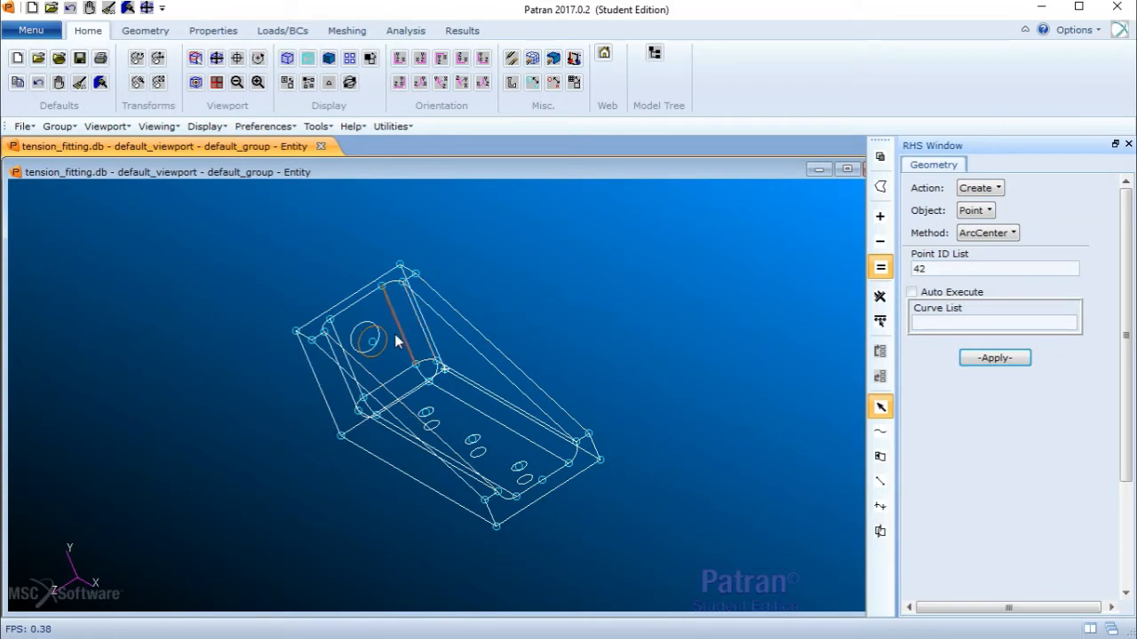
- In shaded display, create a cylinder of height 1 and radius 0.371 at Point 41 along axis Coord 0.1
click(328, 60)
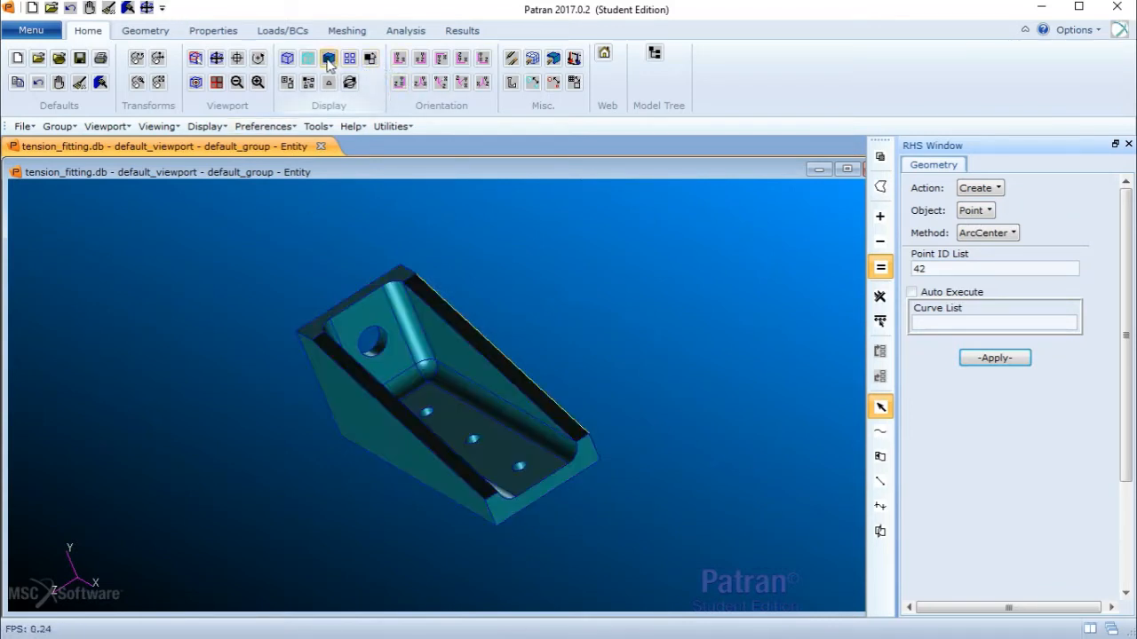
click(988, 210)
click(1001, 286)
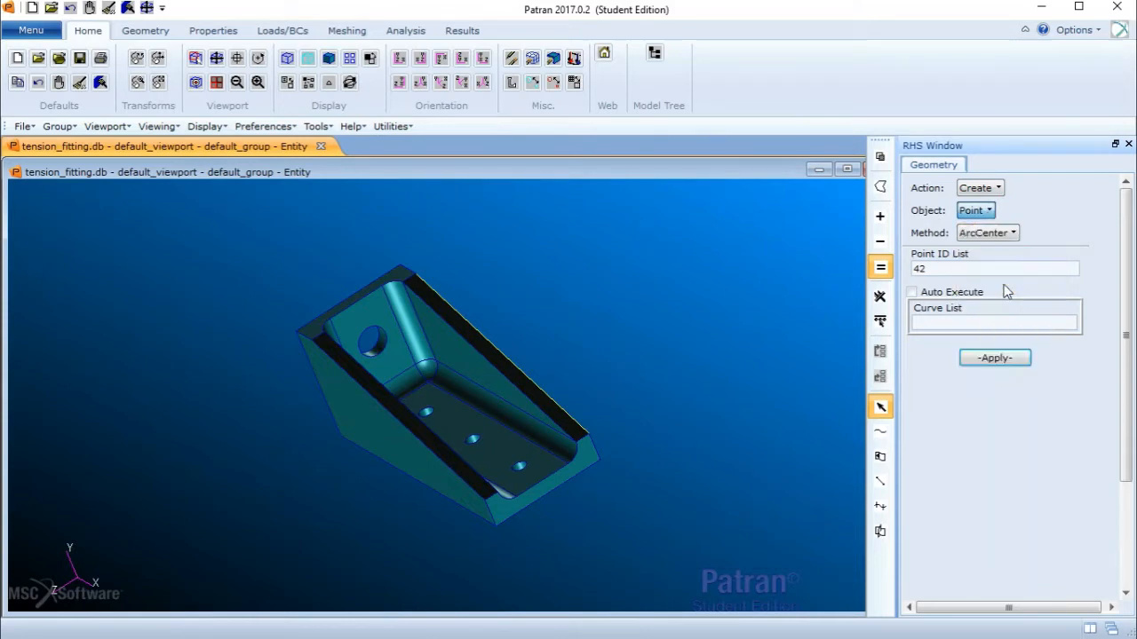
click(993, 233)
click(986, 252)
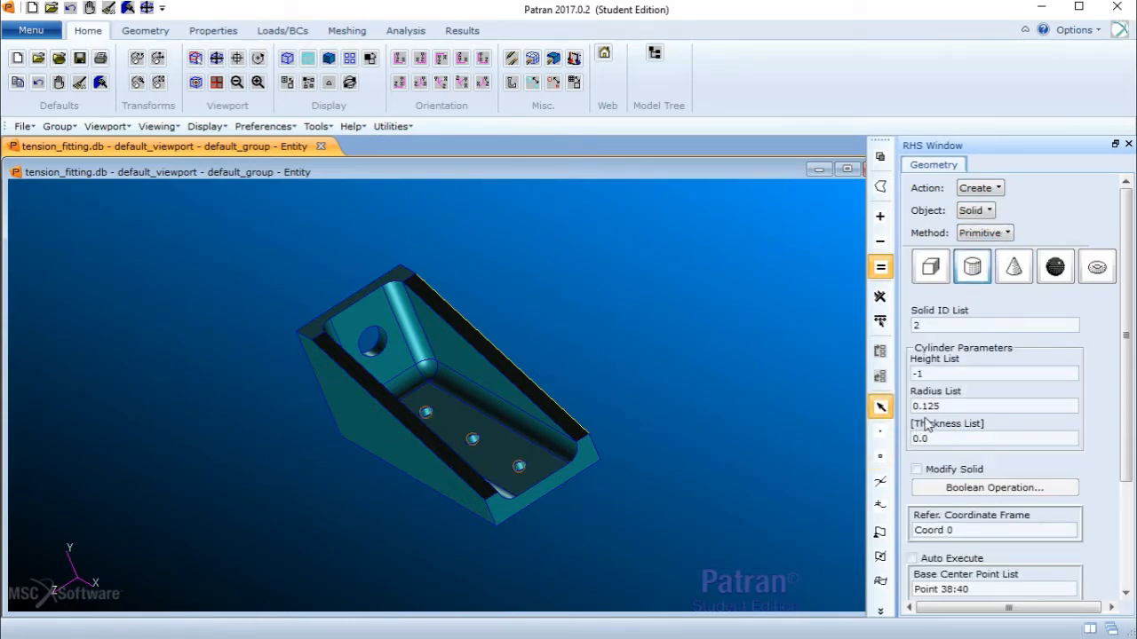
double_click(933, 373)
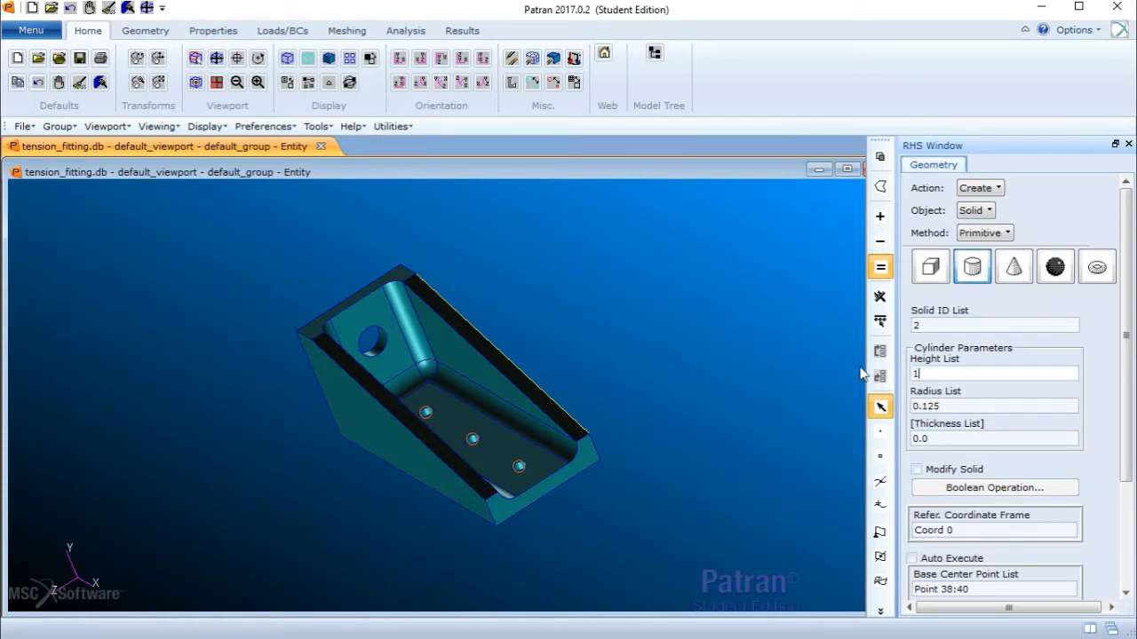
click(949, 405)
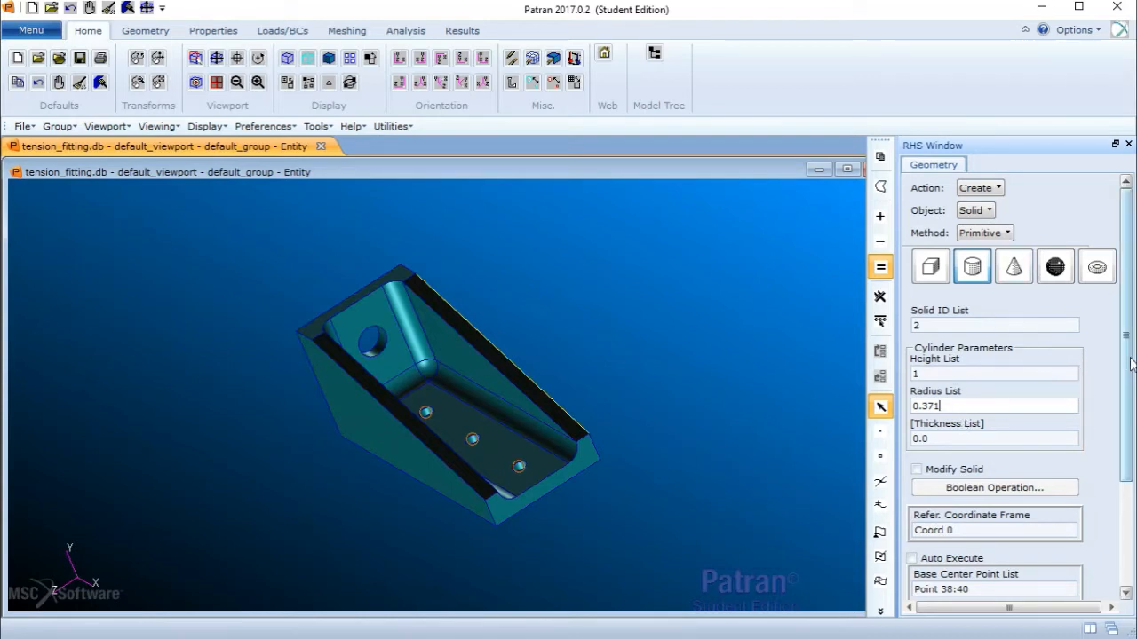
drag(1132, 364, 1134, 447)
click(1012, 463)
drag(1012, 463, 792, 466)
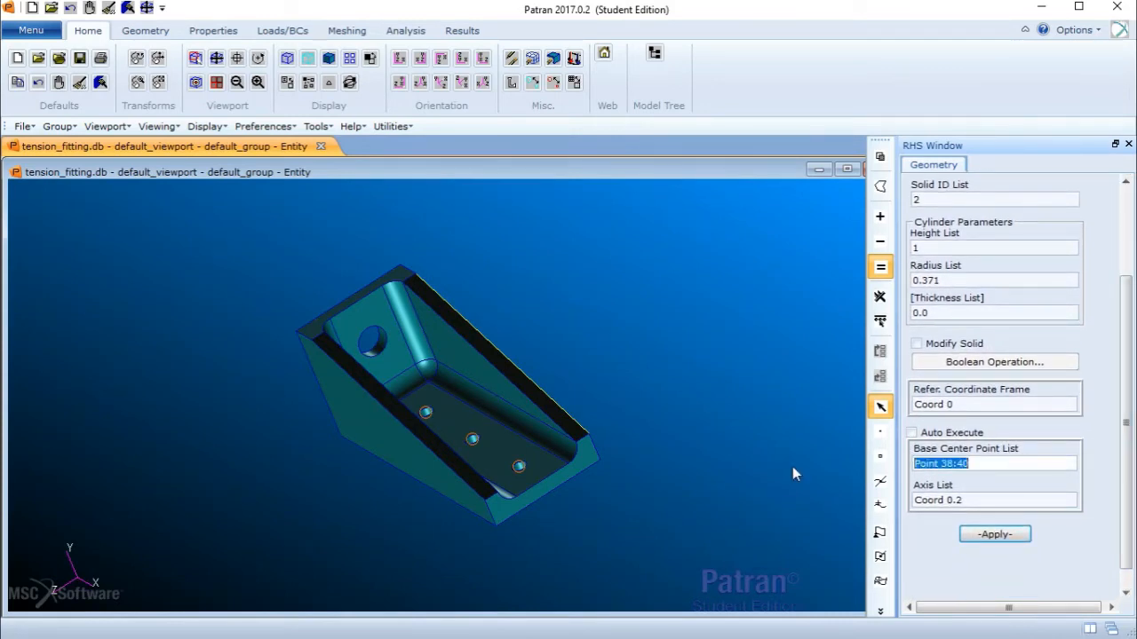
key(BackSpace)
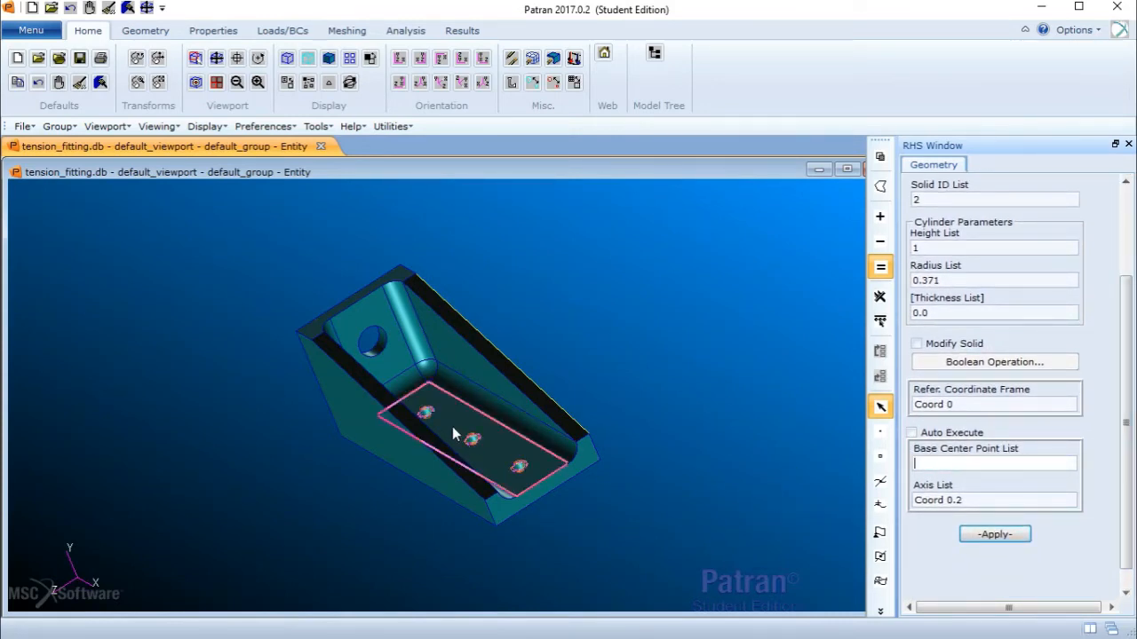
click(373, 341)
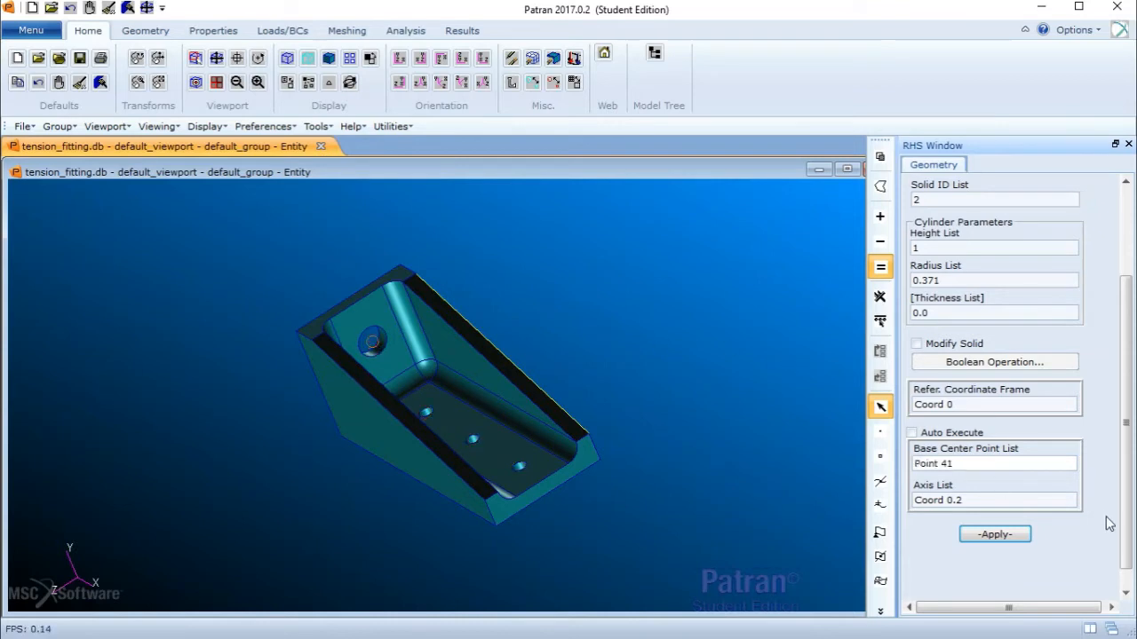
click(1023, 499)
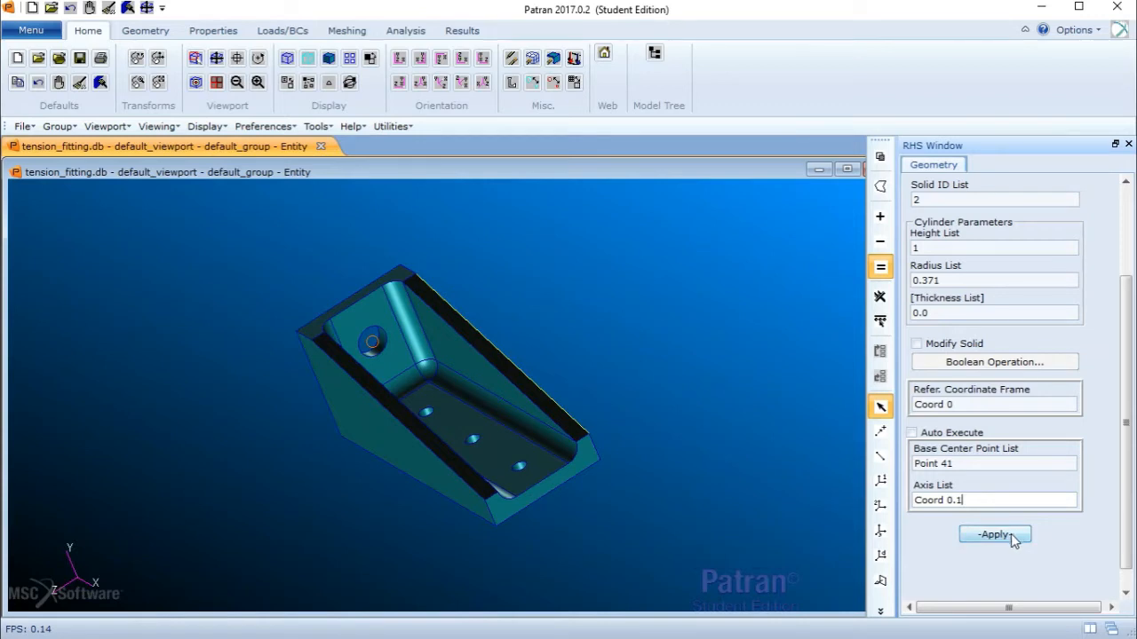
click(1009, 537)
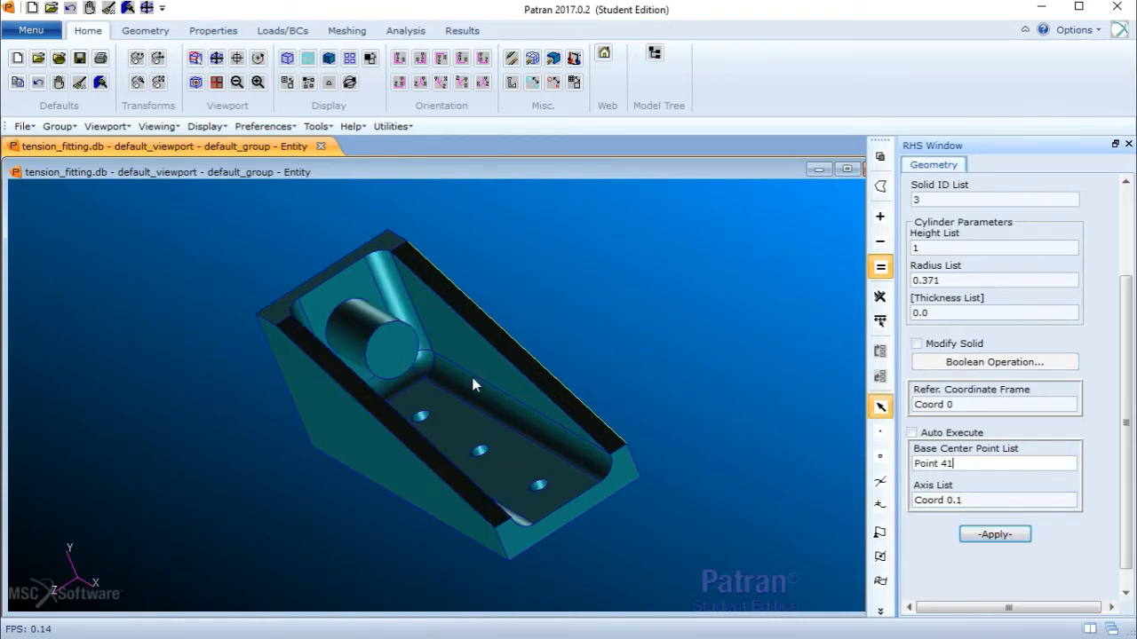
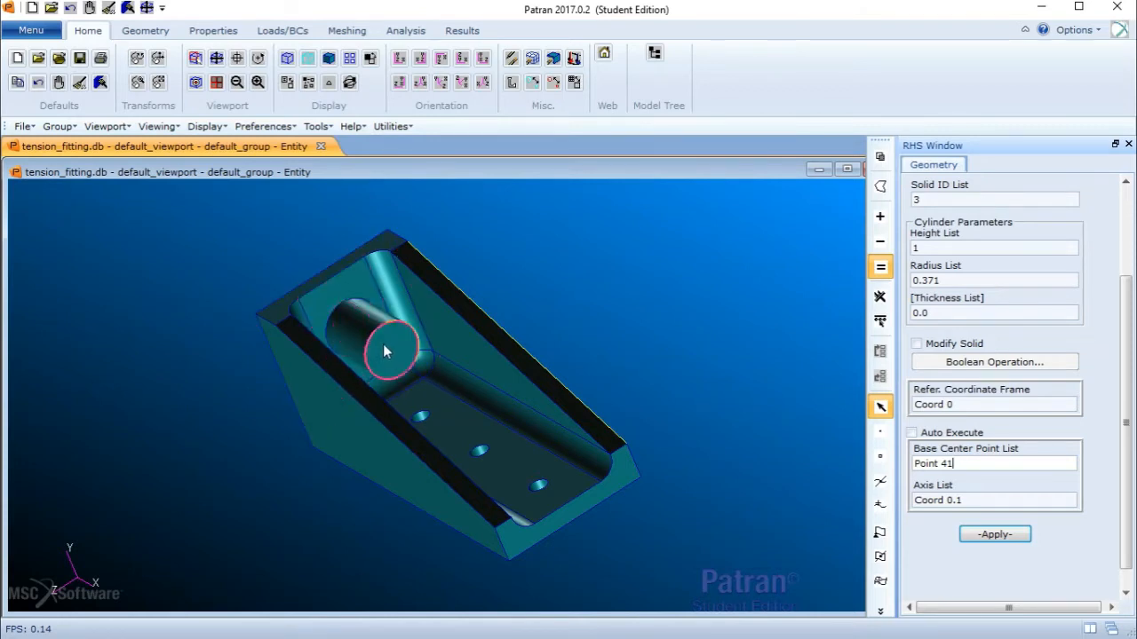
- Imprint the cylinder Solid 2 onto the fitting Solid 1 using the Edit Solid Imprint method
drag(1126, 319, 1126, 234)
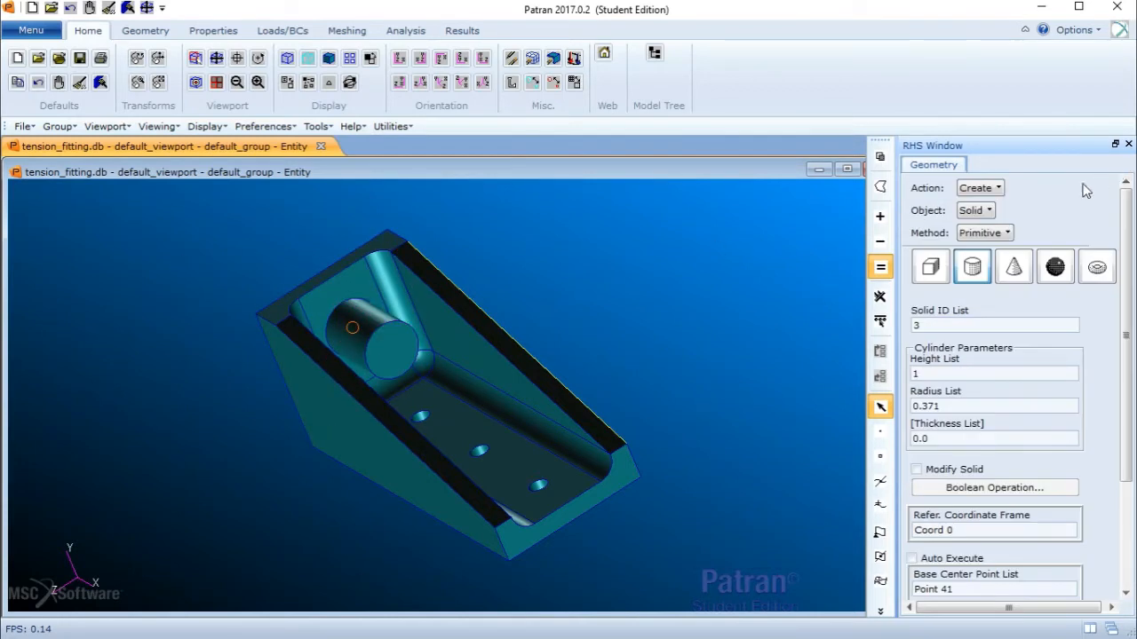
click(977, 187)
click(997, 245)
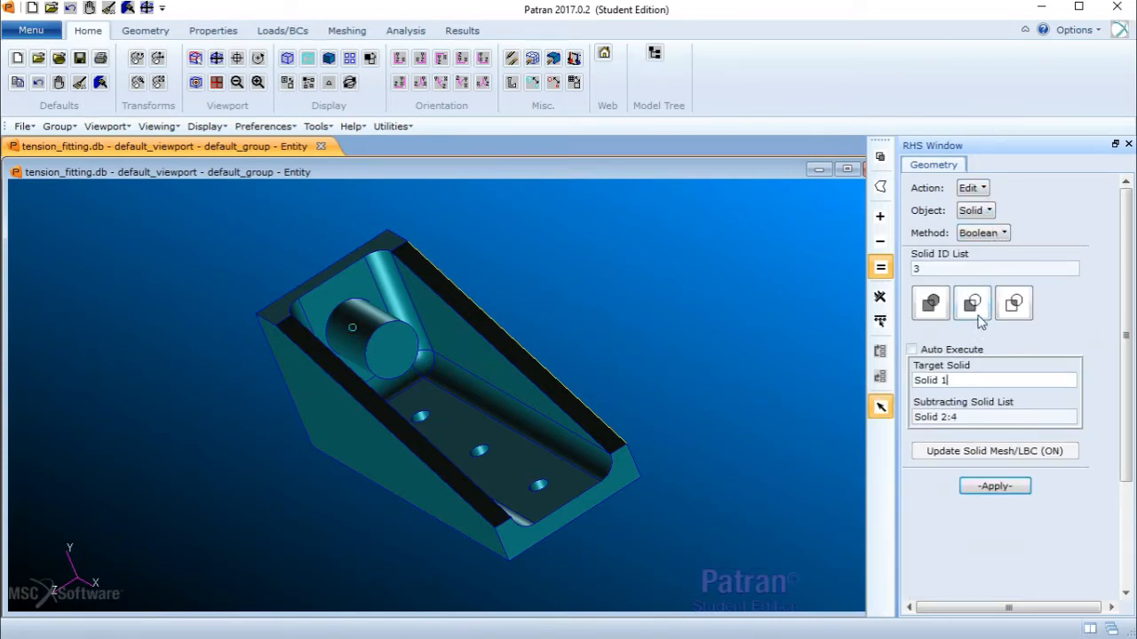
click(981, 232)
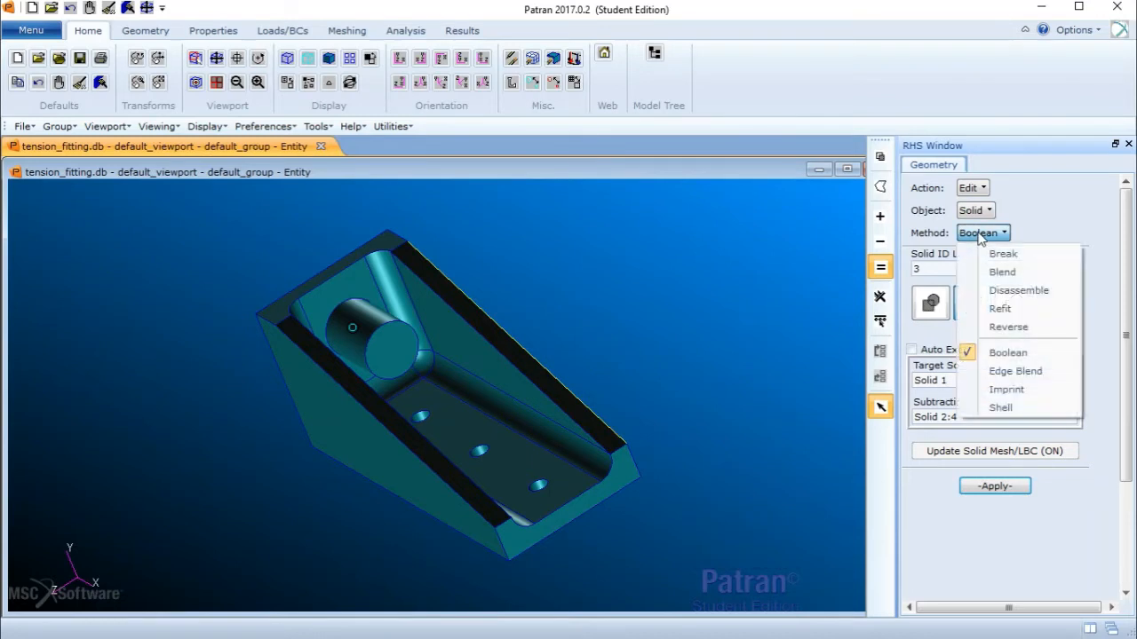
click(996, 389)
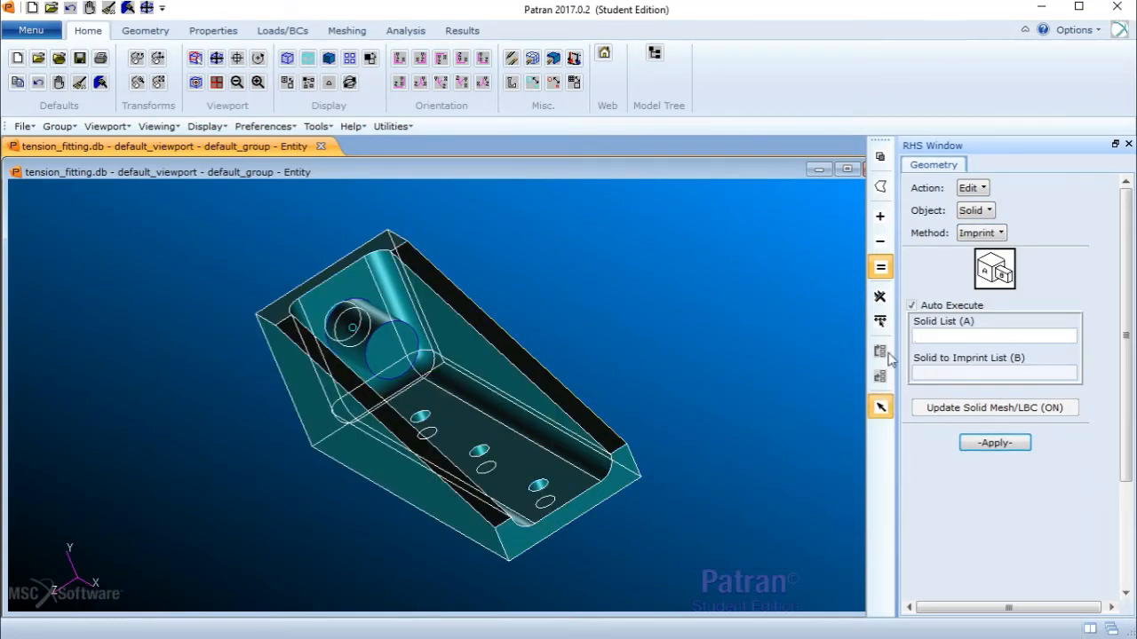
click(548, 396)
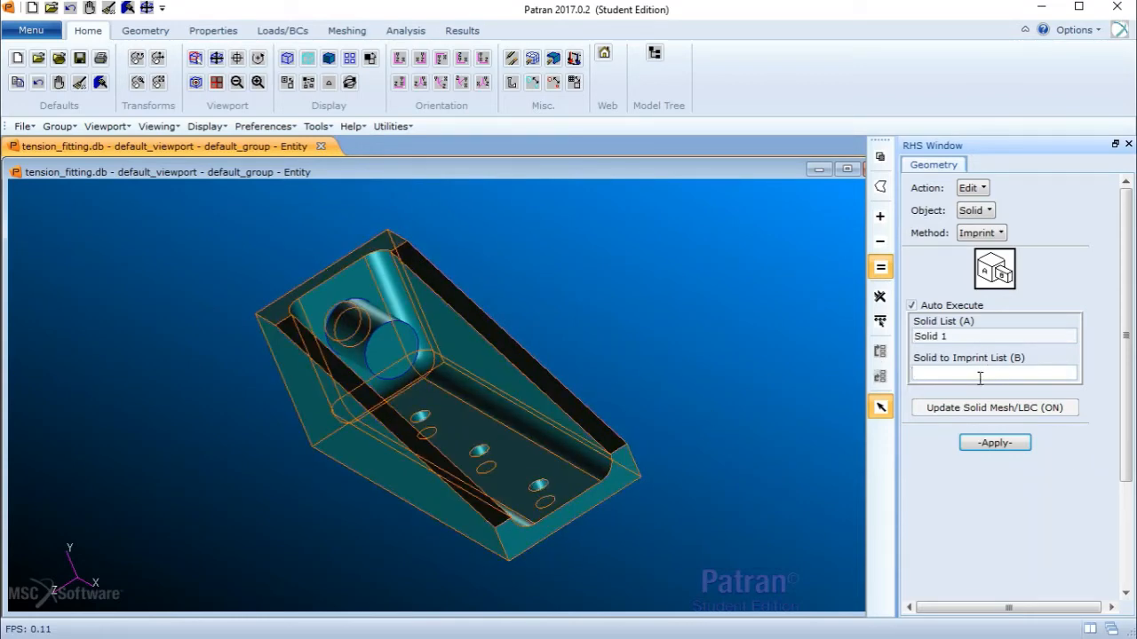
click(385, 339)
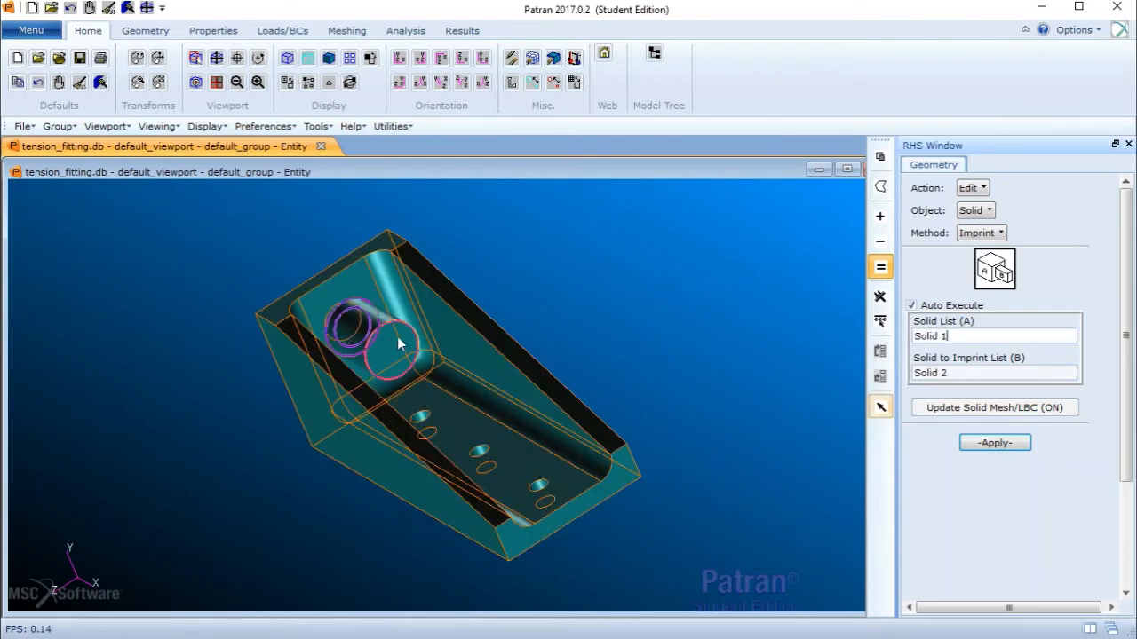
click(1002, 334)
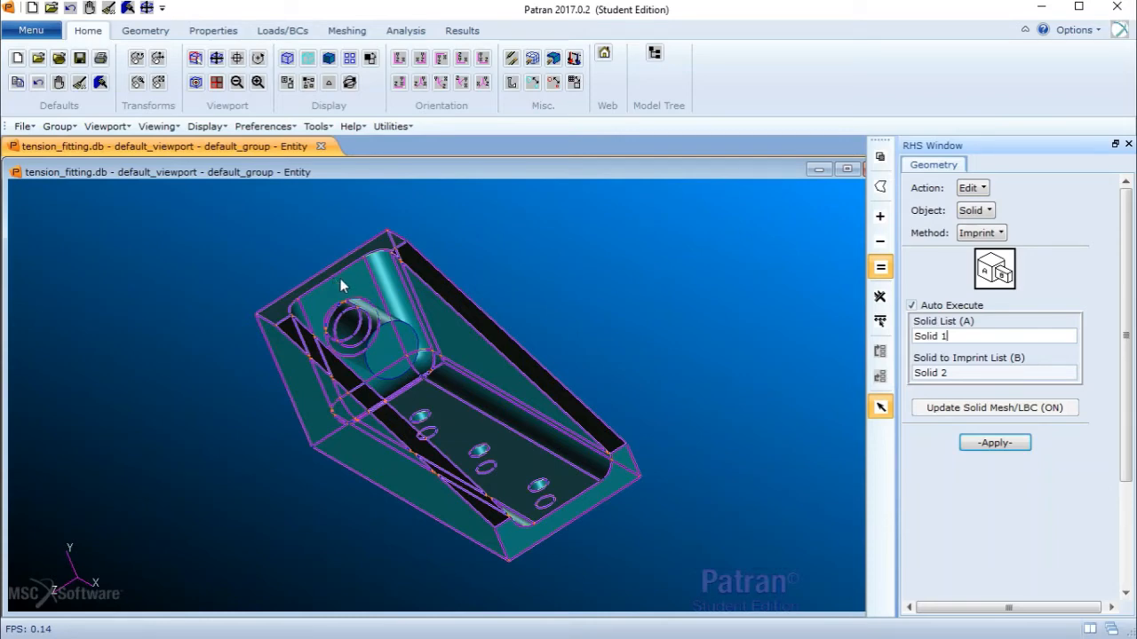
- Delete the cylinder solid Solid 2
click(986, 190)
click(1005, 227)
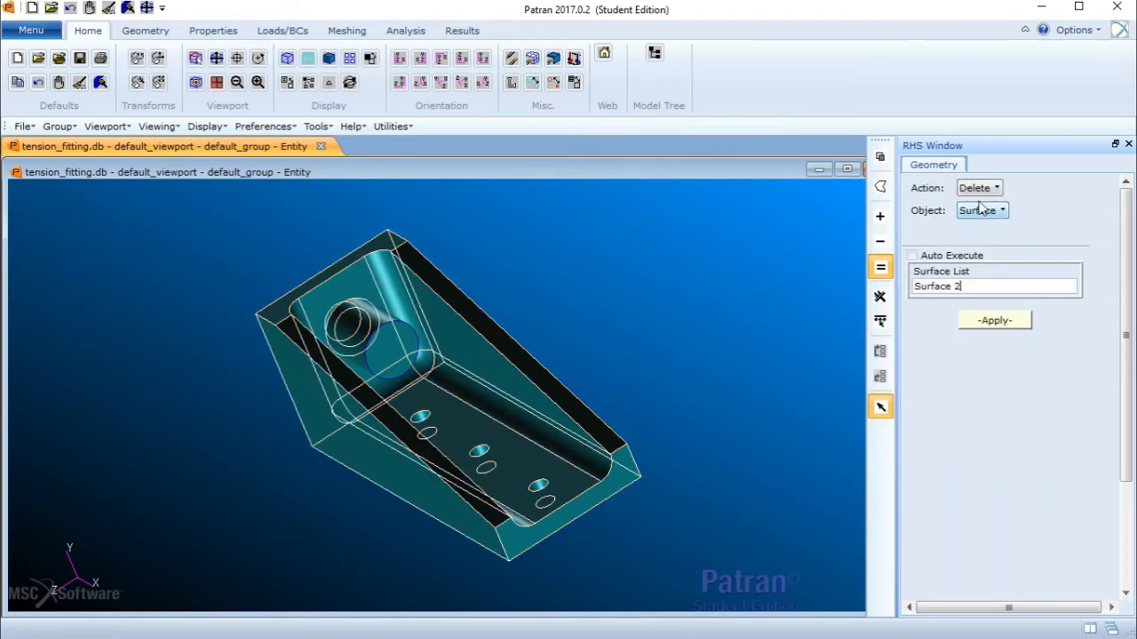
click(984, 211)
click(1001, 304)
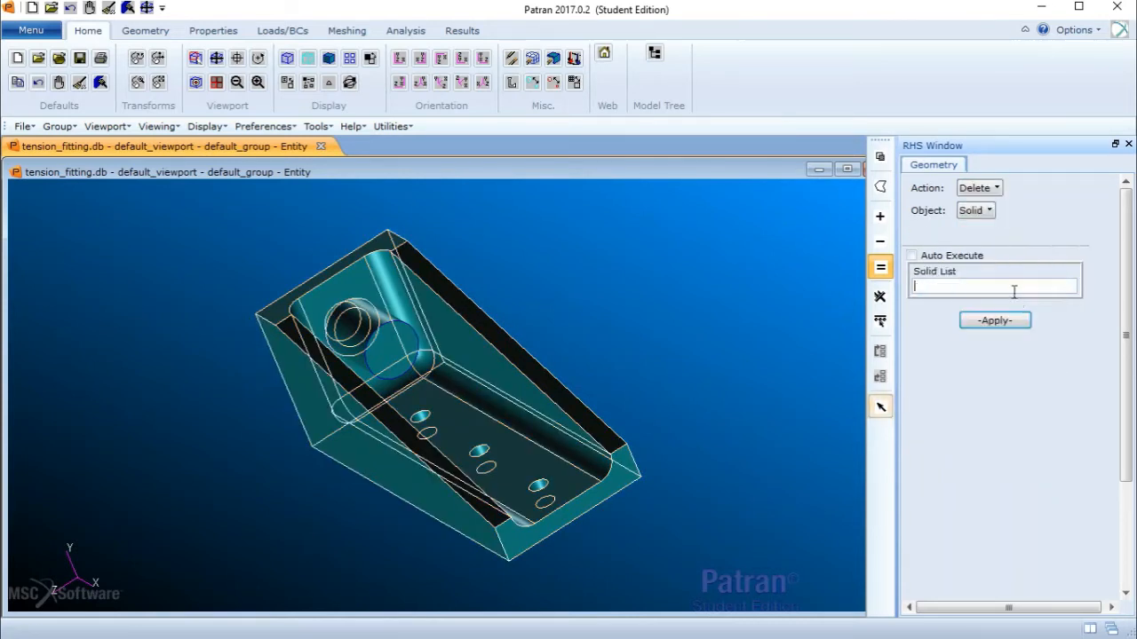
click(385, 342)
click(984, 323)
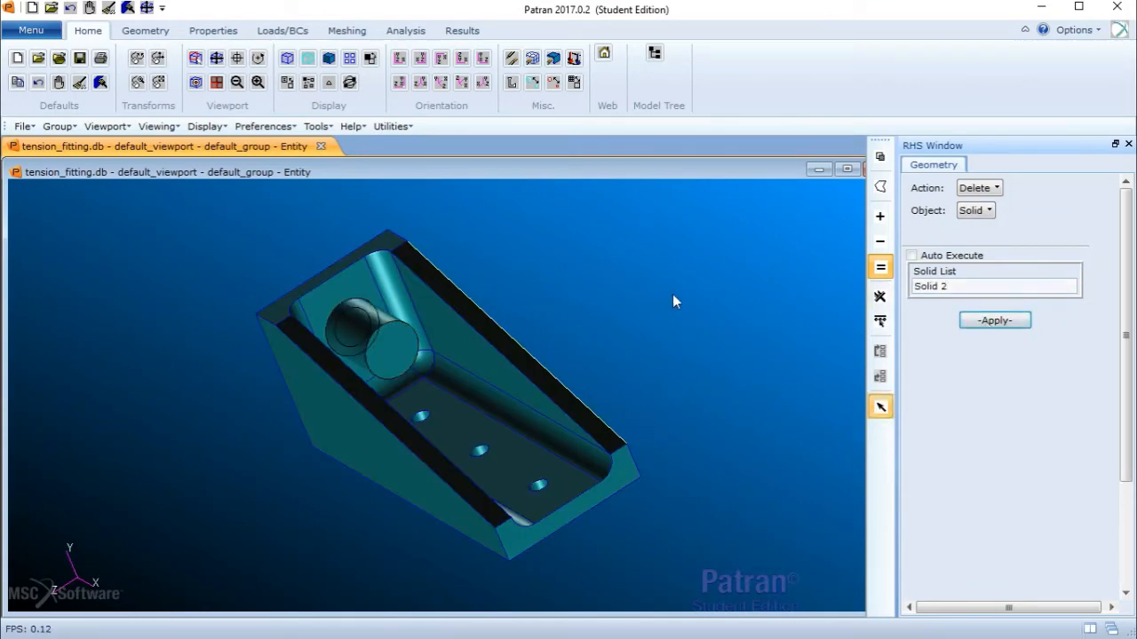
- Set up a solid mesh creation with Tet elements, TetMesh mesher and Tet10 topology
mouse_move(672, 294)
middle_down()
mouse_move(633, 297)
mouse_move(647, 288)
mouse_move(657, 303)
mouse_move(675, 300)
middle_up()
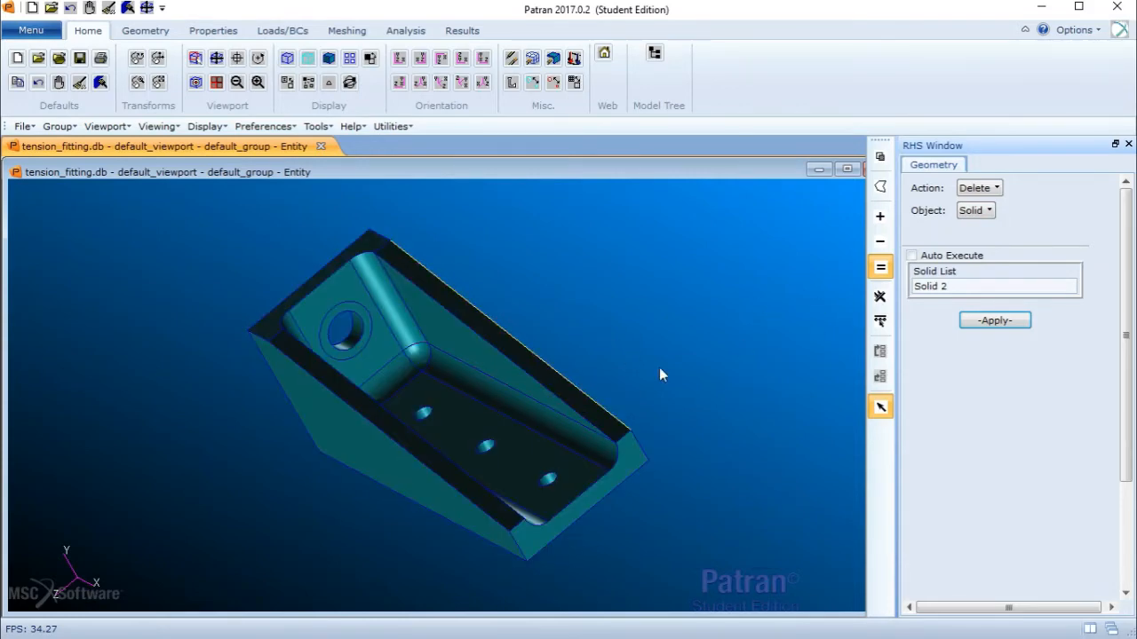
middle_drag(543, 317, 560, 294)
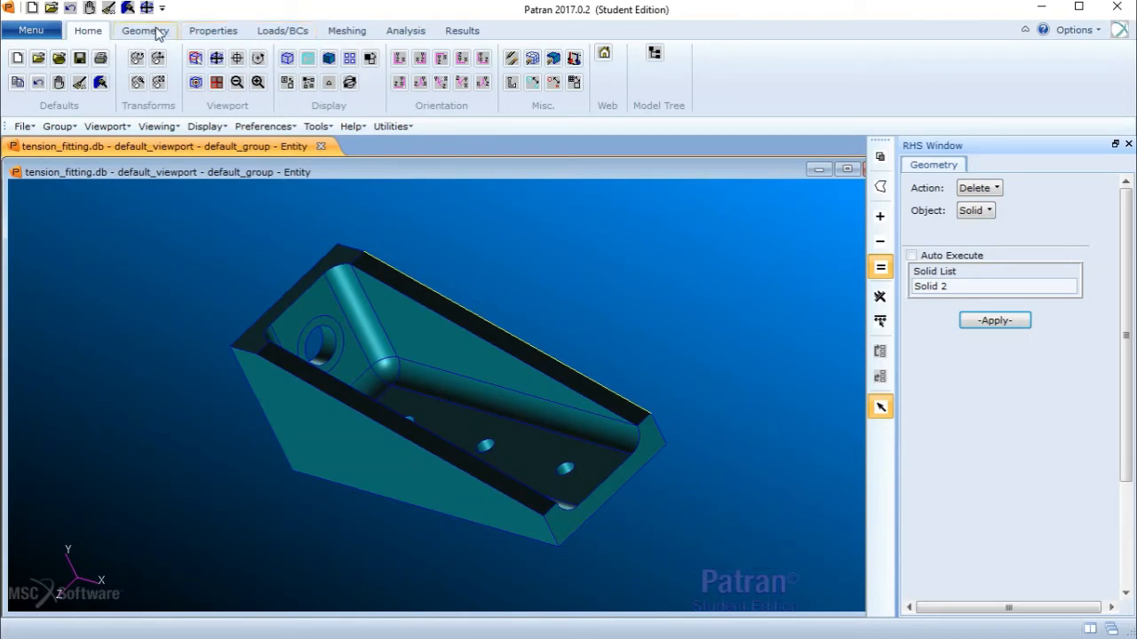
click(328, 31)
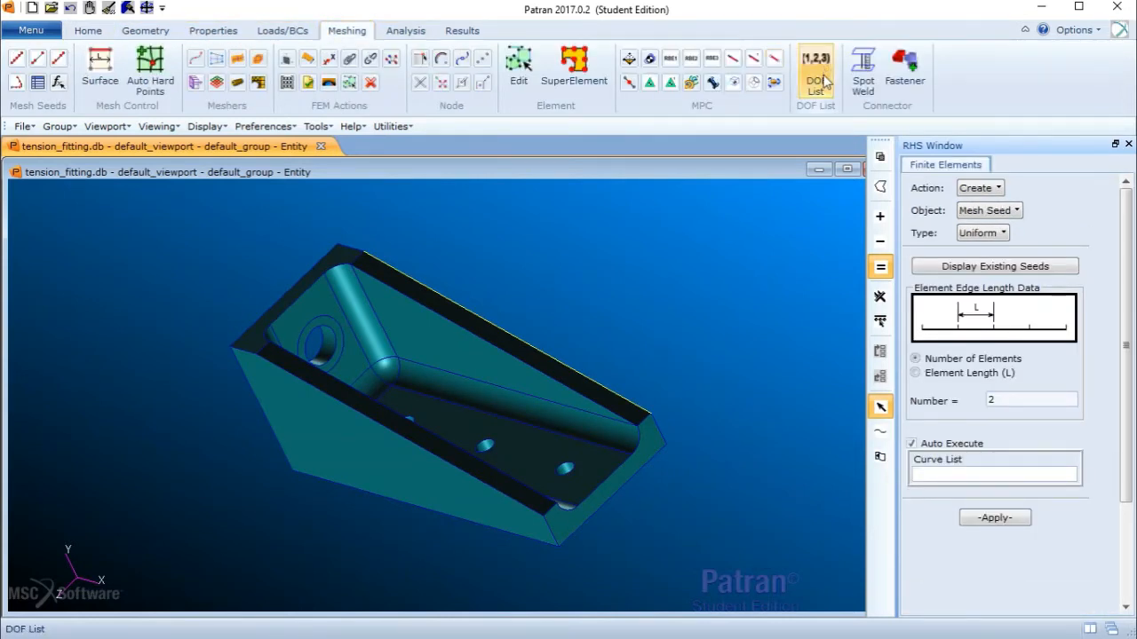
click(988, 211)
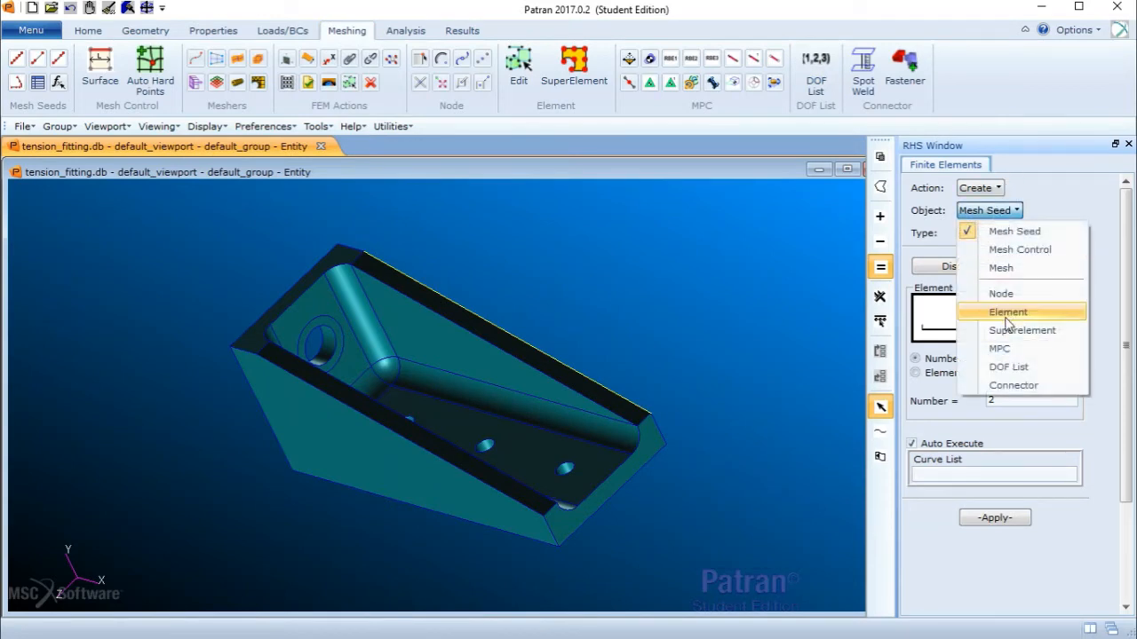
click(995, 260)
click(996, 238)
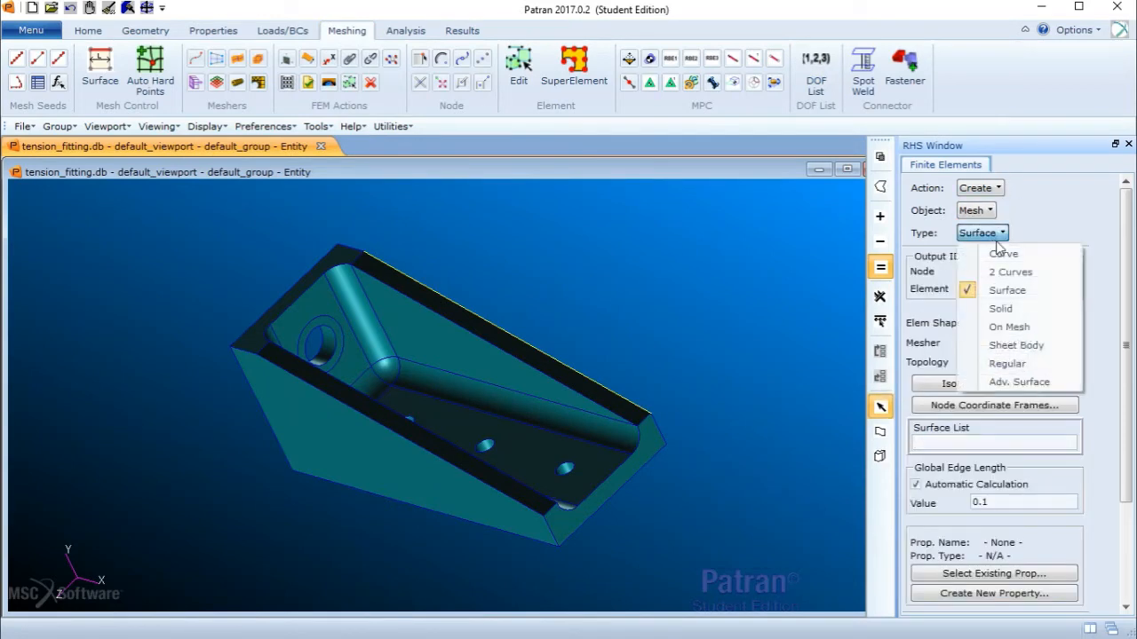
click(1016, 313)
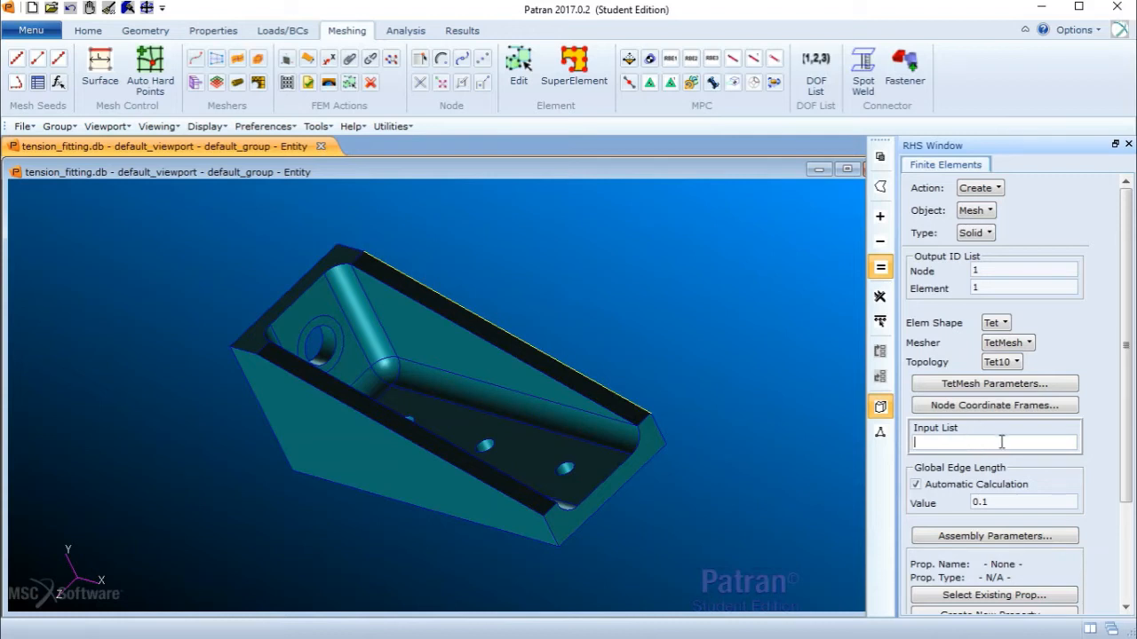
- Turn off automatic calculation of the global edge length and set the edge length to 0.25
click(915, 486)
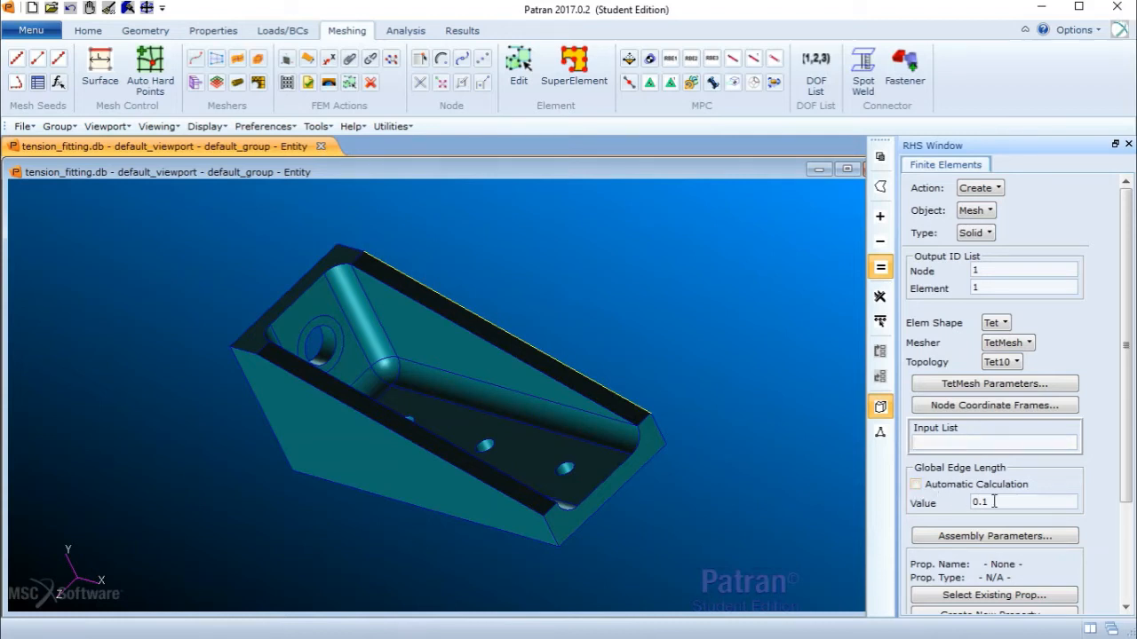
click(994, 501)
drag(994, 502, 964, 504)
text(0)
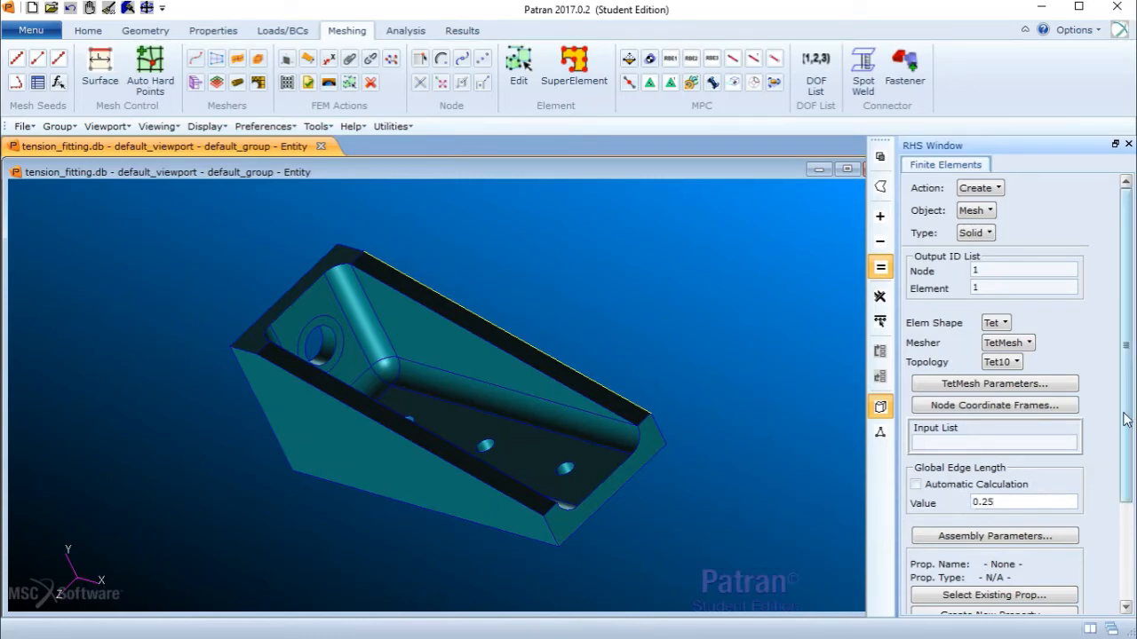
- Set the global edge length to 6 and try to apply the mesh, dismissing the warning
drag(1126, 417, 1133, 515)
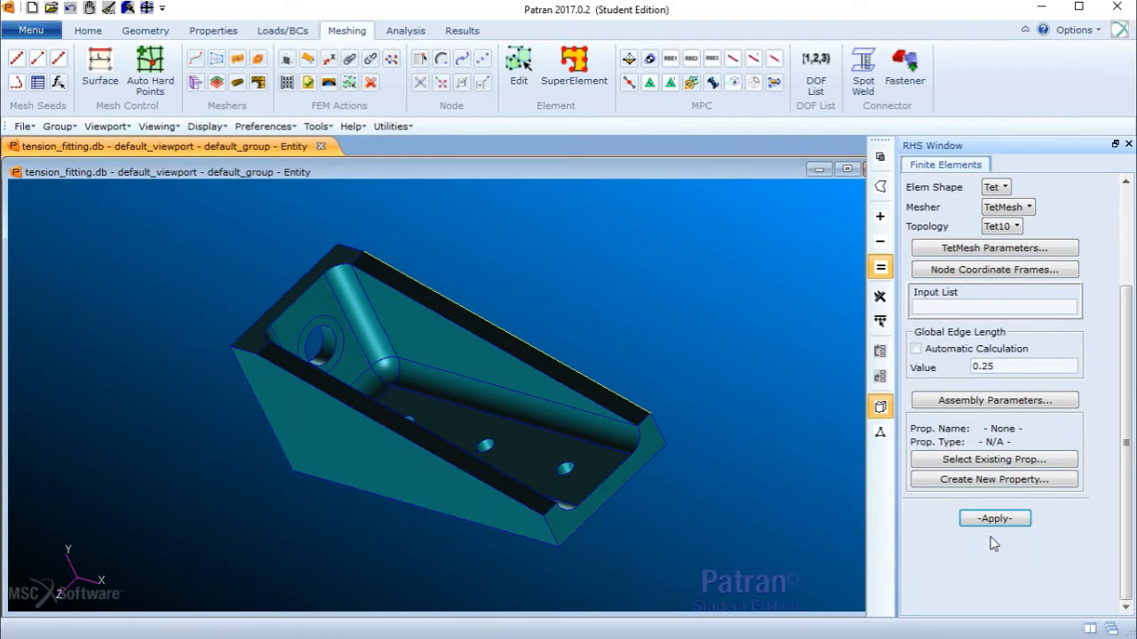
click(1006, 367)
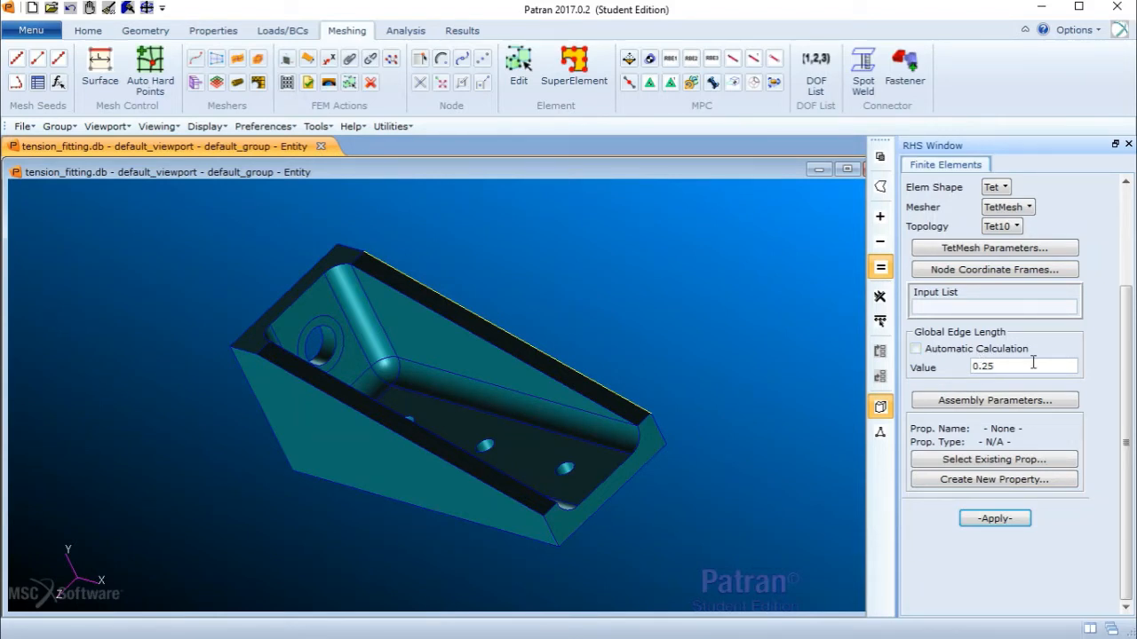
drag(996, 367, 975, 369)
key(BackSpace)
click(1012, 519)
click(1007, 520)
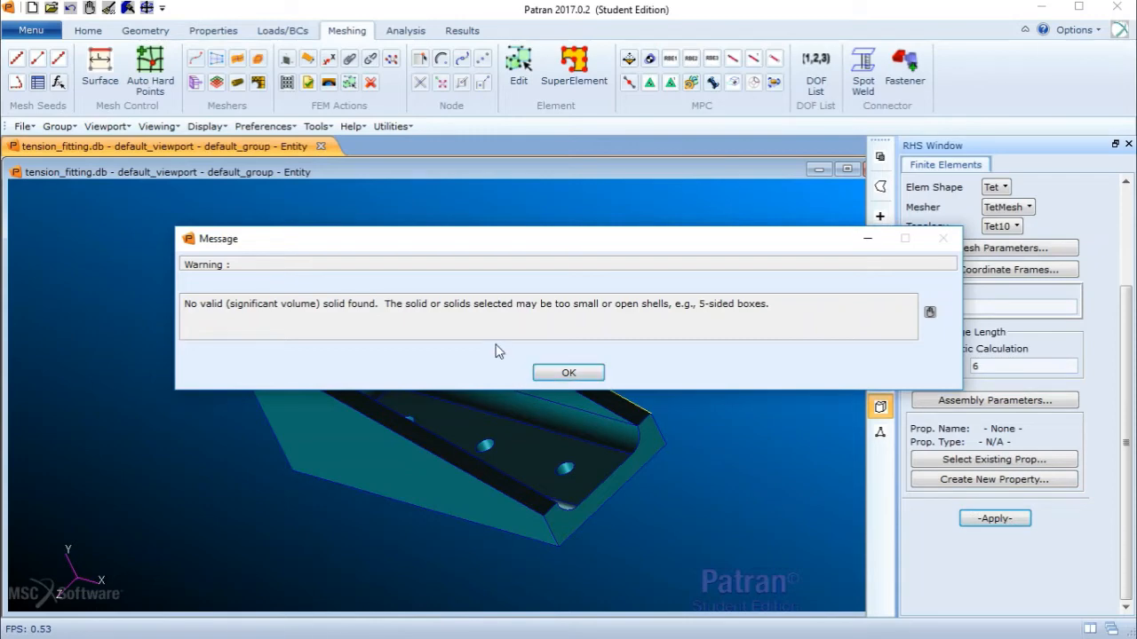
click(568, 374)
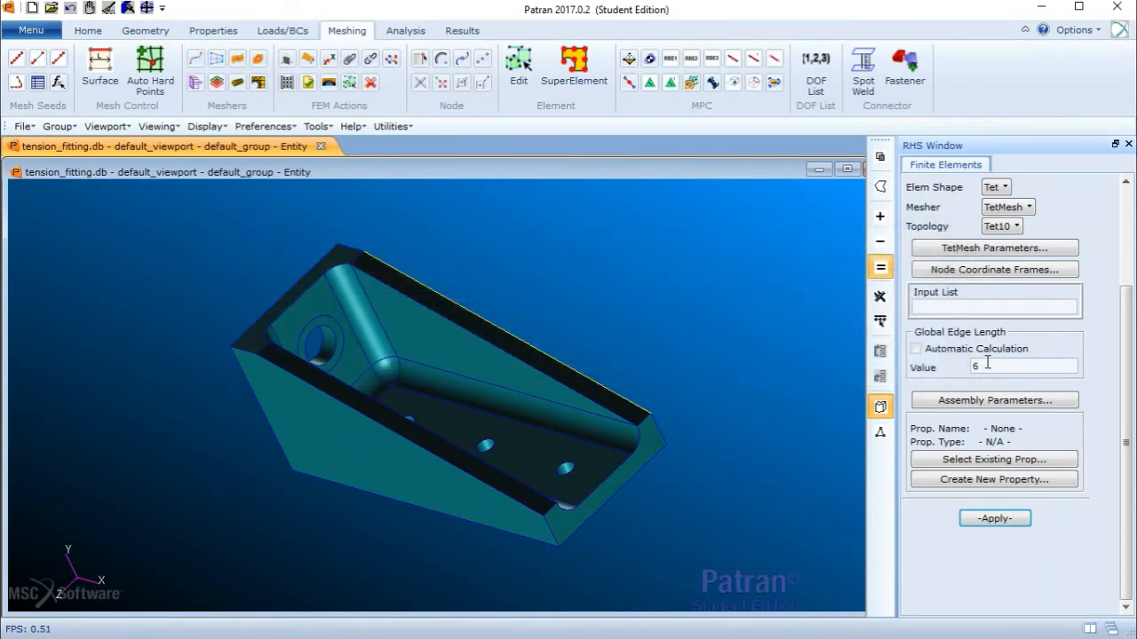
- Select the fitting Solid 1 as input and create the tetrahedral mesh
click(978, 309)
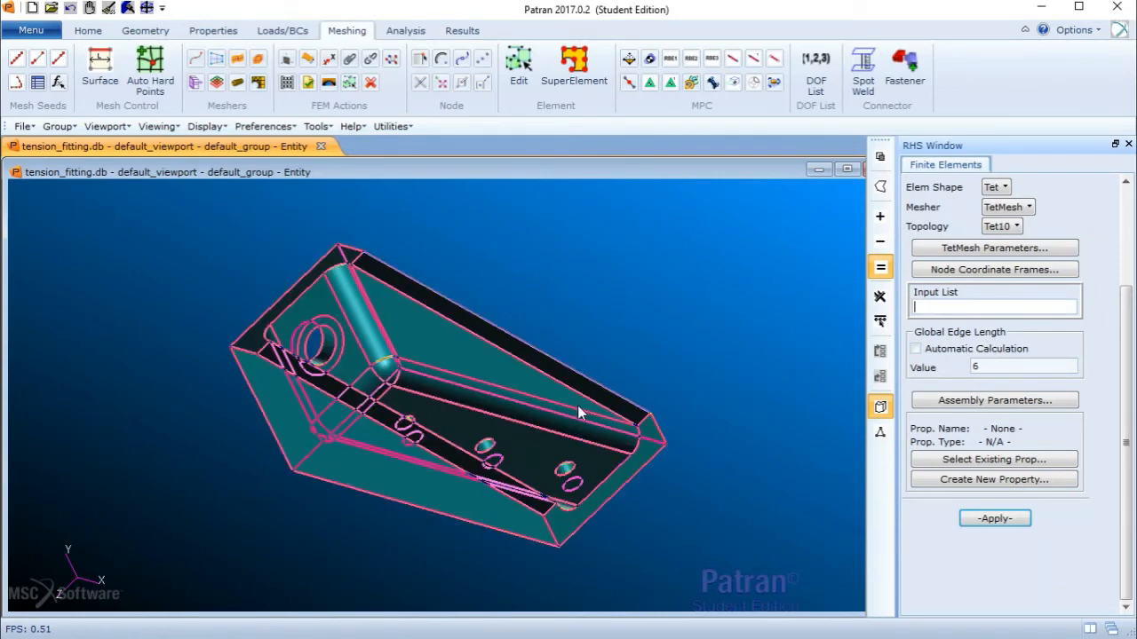
click(539, 386)
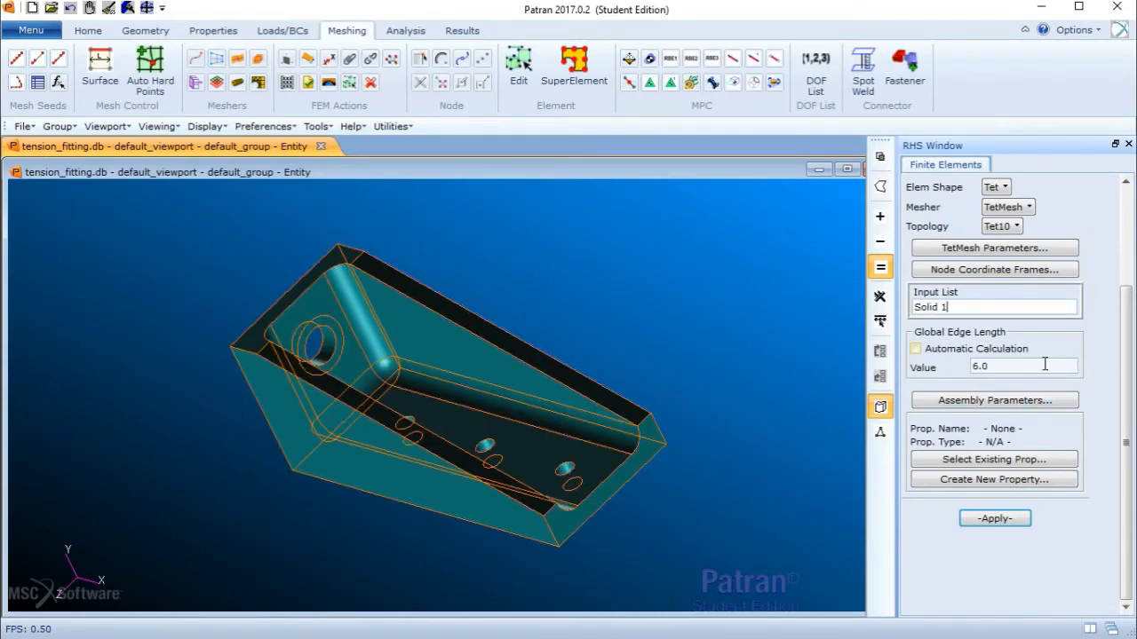
click(995, 519)
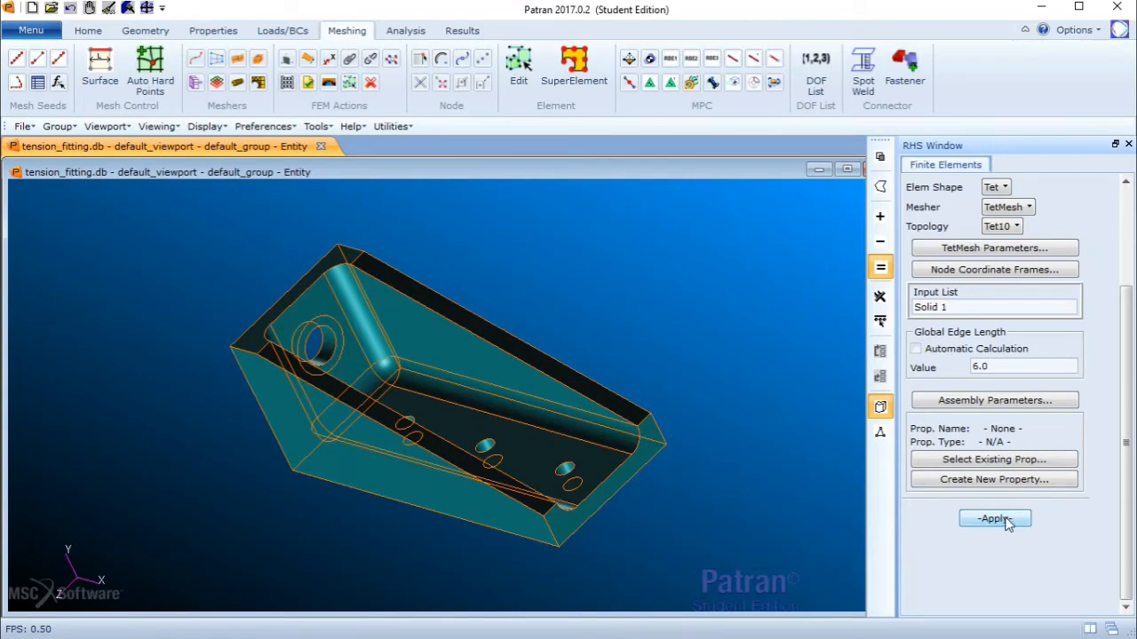
- Switch to creating a nodal Force load/boundary condition
middle_drag(848, 457, 590, 408)
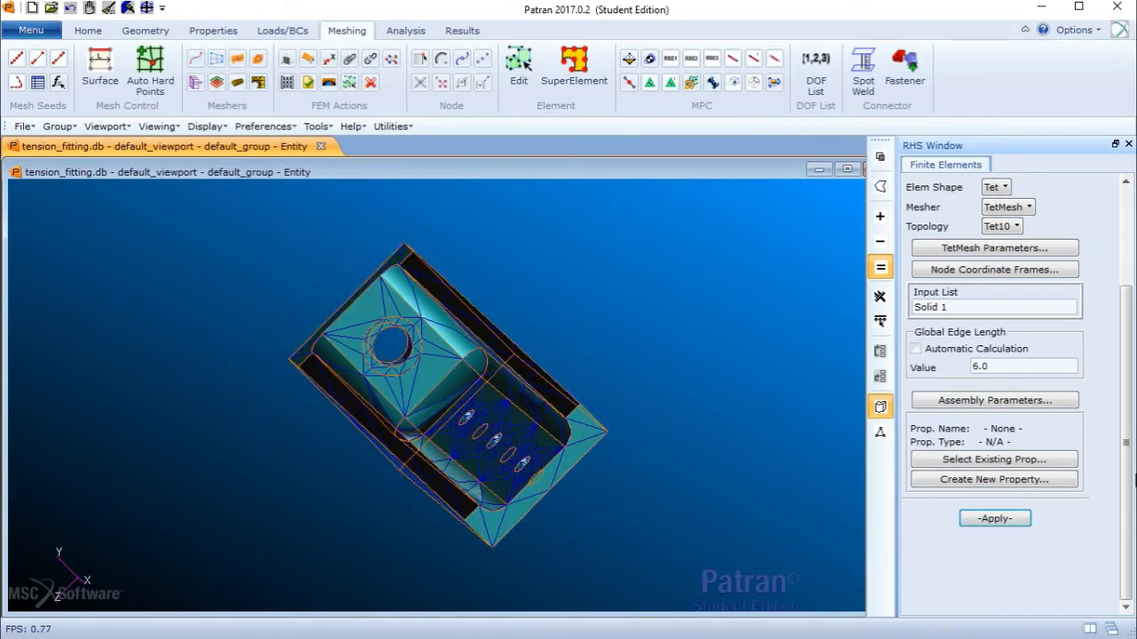
scroll(1133, 479, up, 3)
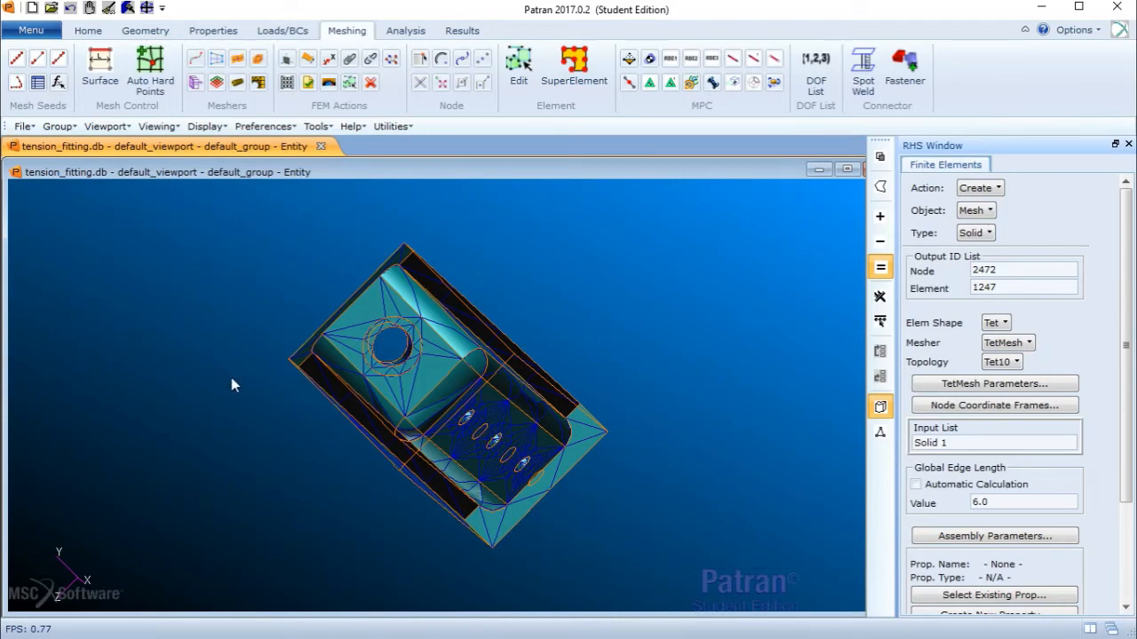
mouse_move(566, 301)
middle_down()
mouse_move(582, 287)
mouse_move(577, 295)
middle_up()
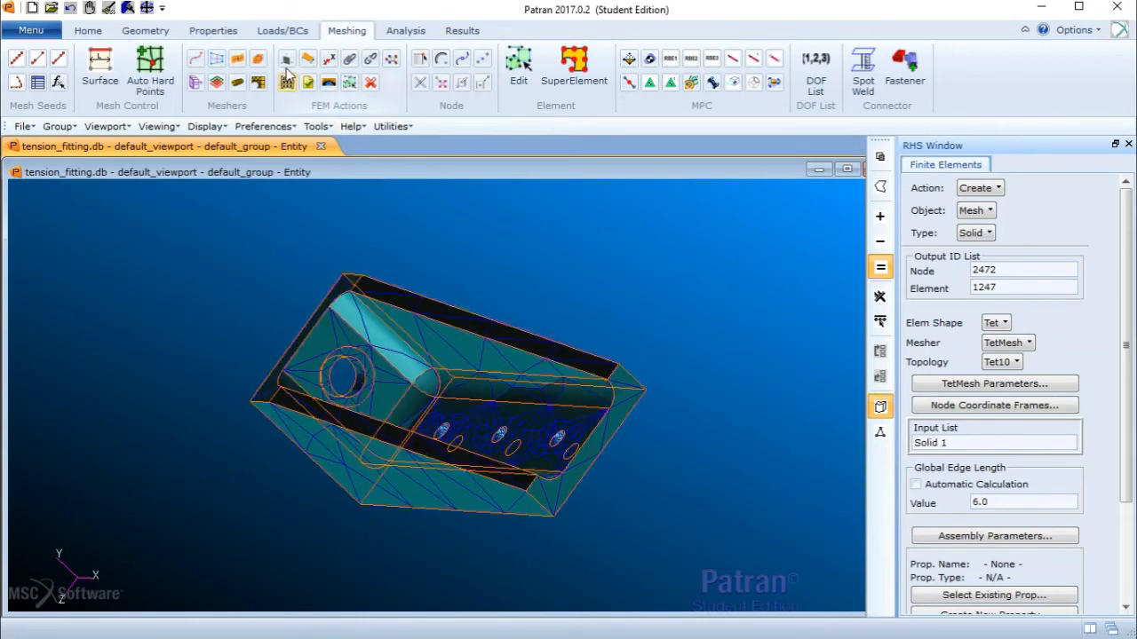
click(283, 32)
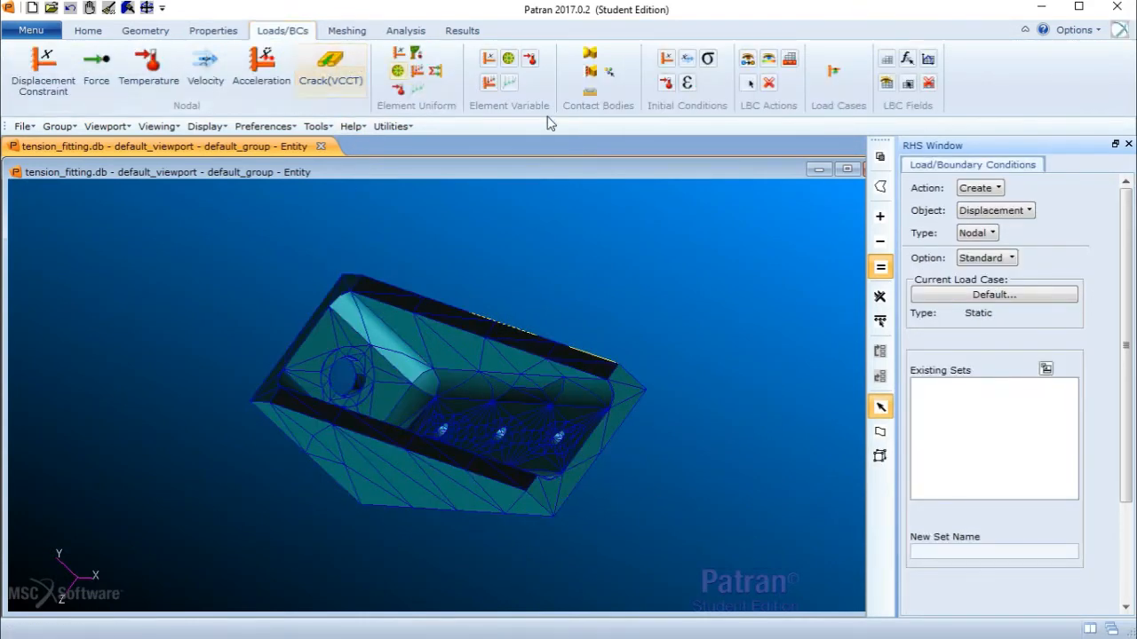
click(995, 211)
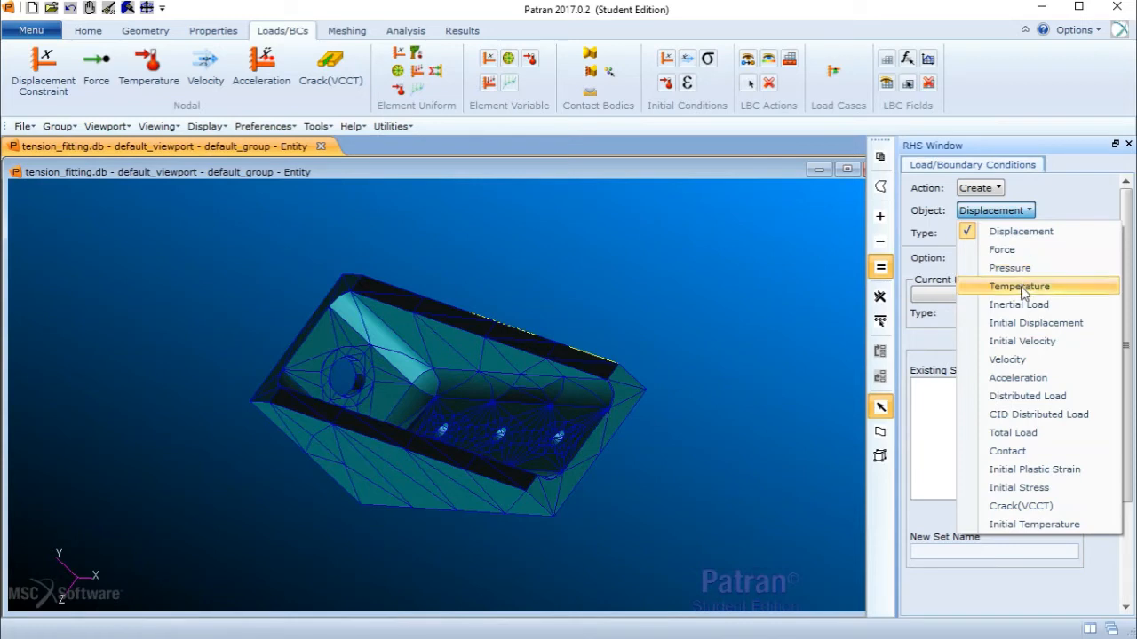
click(1014, 249)
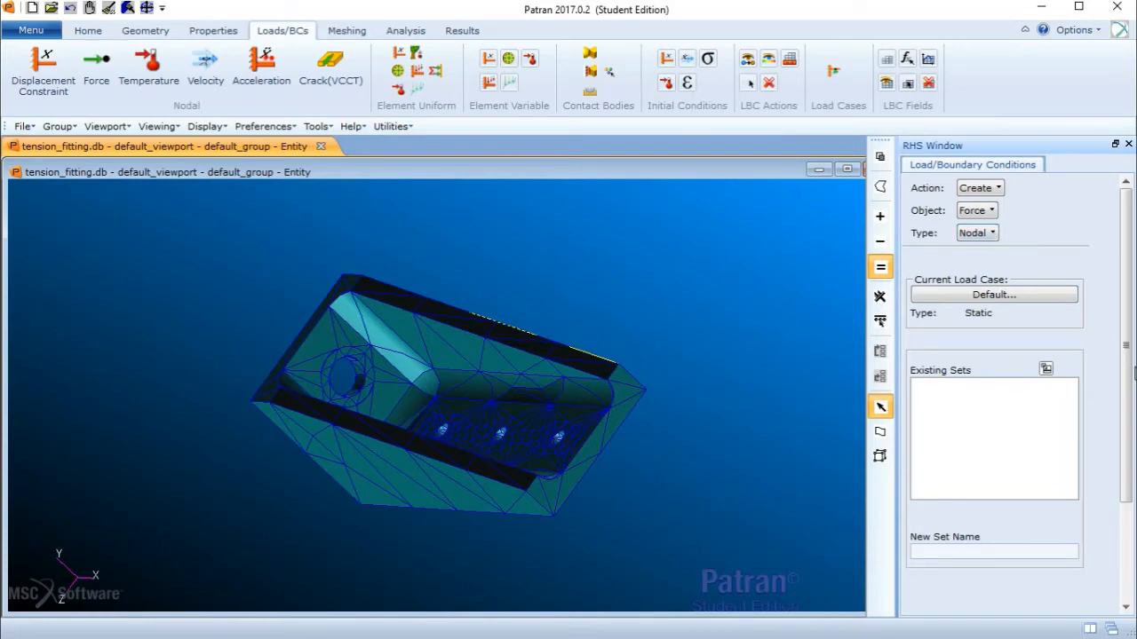
- Open the force input data, enter a force of 500, and confirm
drag(1134, 366, 1134, 461)
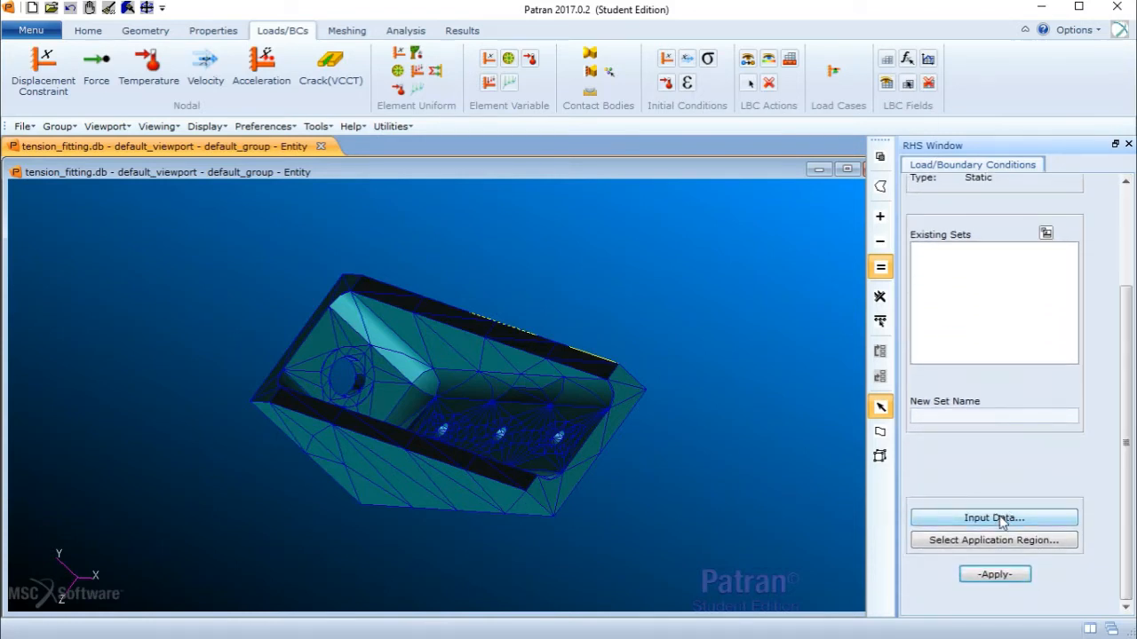
click(996, 518)
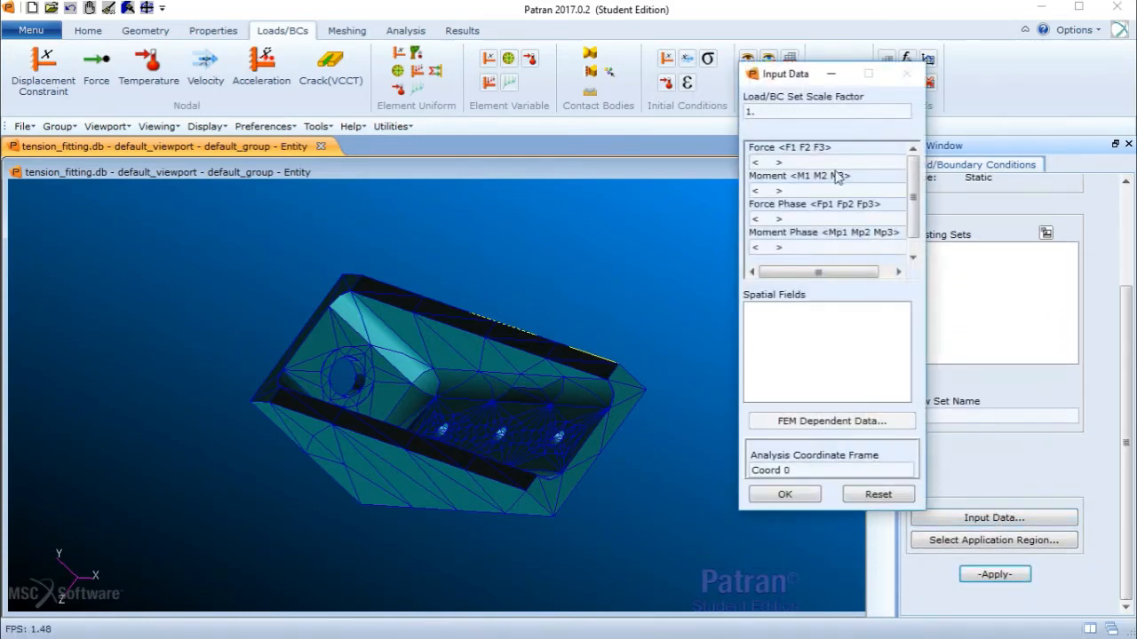
click(763, 162)
text(500 0 0)
click(786, 495)
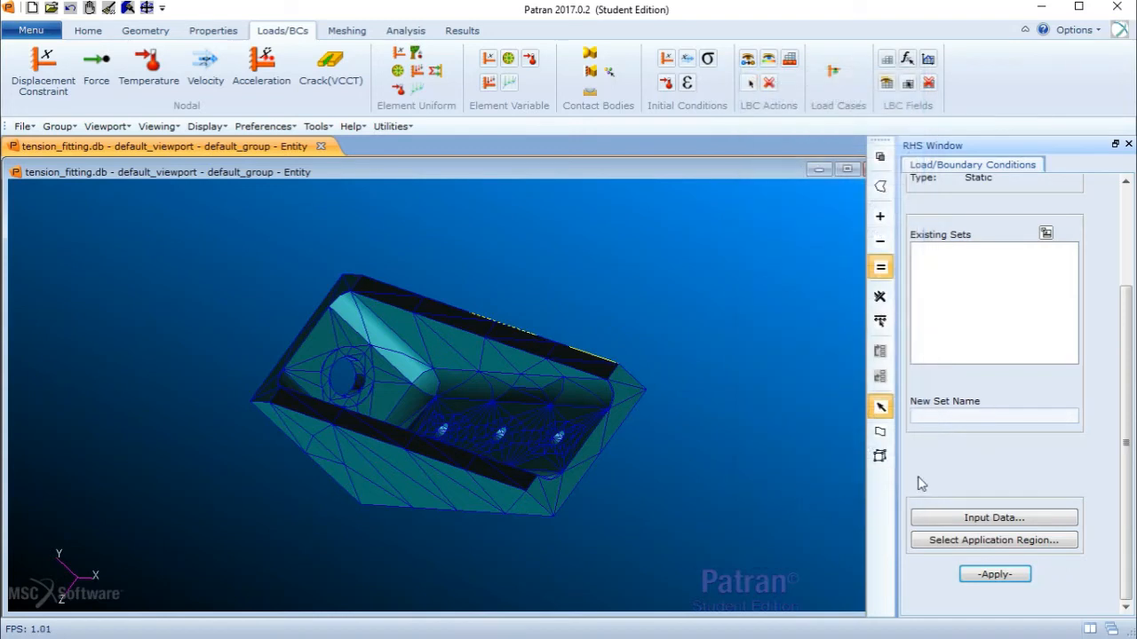
- Select the inner face of the large hole on the fitting as the force's application region and confirm
click(970, 543)
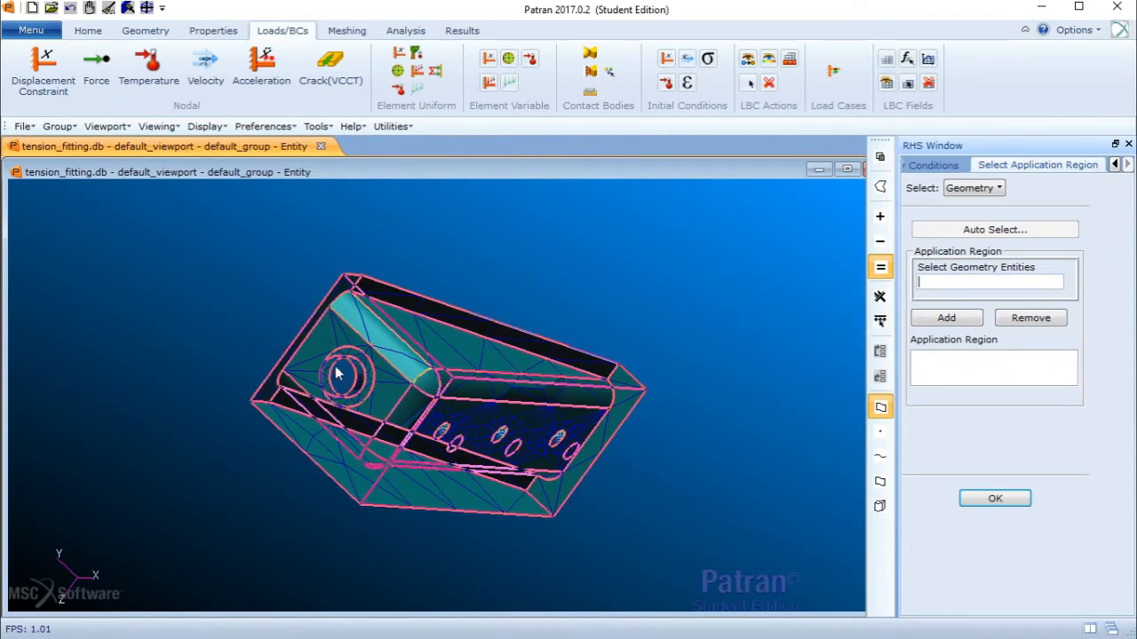
middle_drag(362, 383, 357, 377)
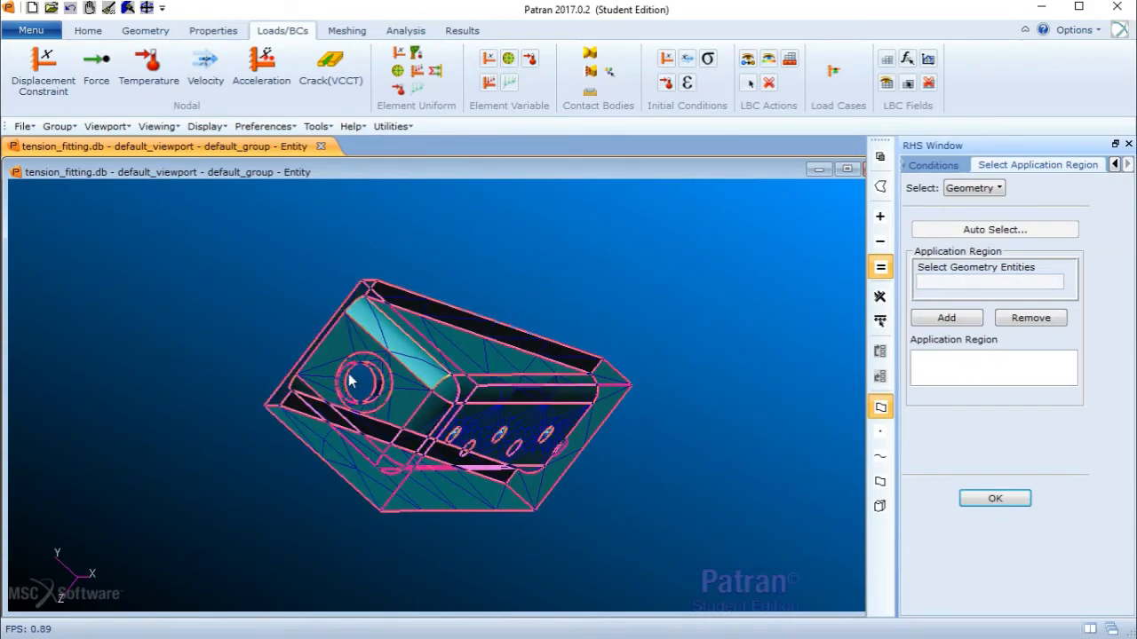
click(882, 475)
middle_drag(555, 424, 402, 401)
mouse_move(336, 331)
middle_down()
mouse_move(333, 321)
mouse_move(349, 348)
middle_up()
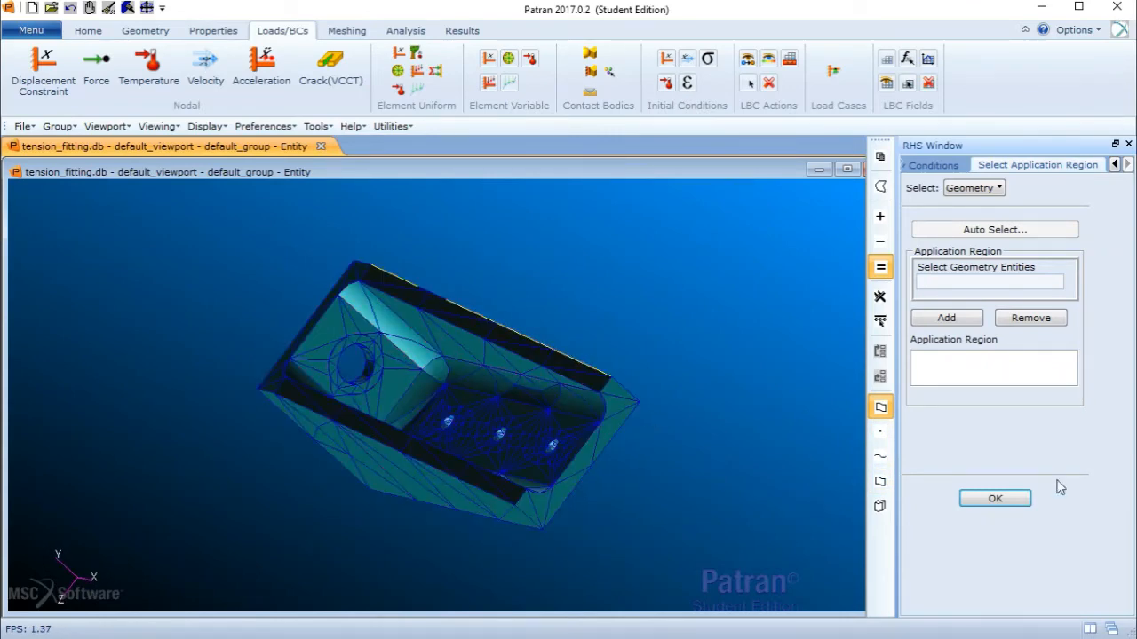
click(880, 482)
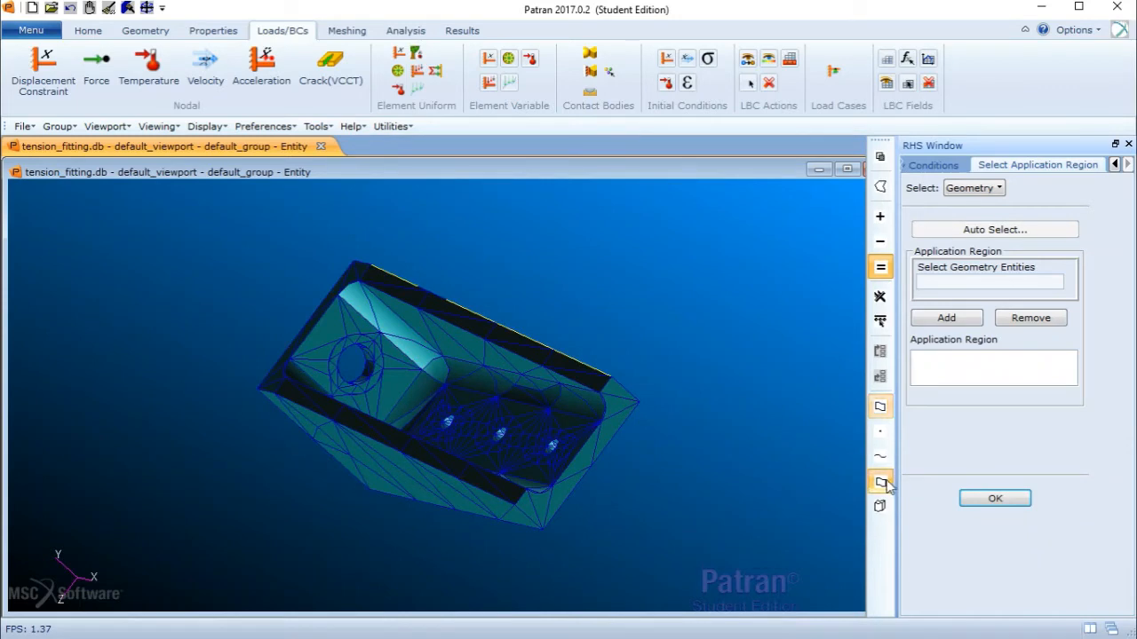
click(951, 282)
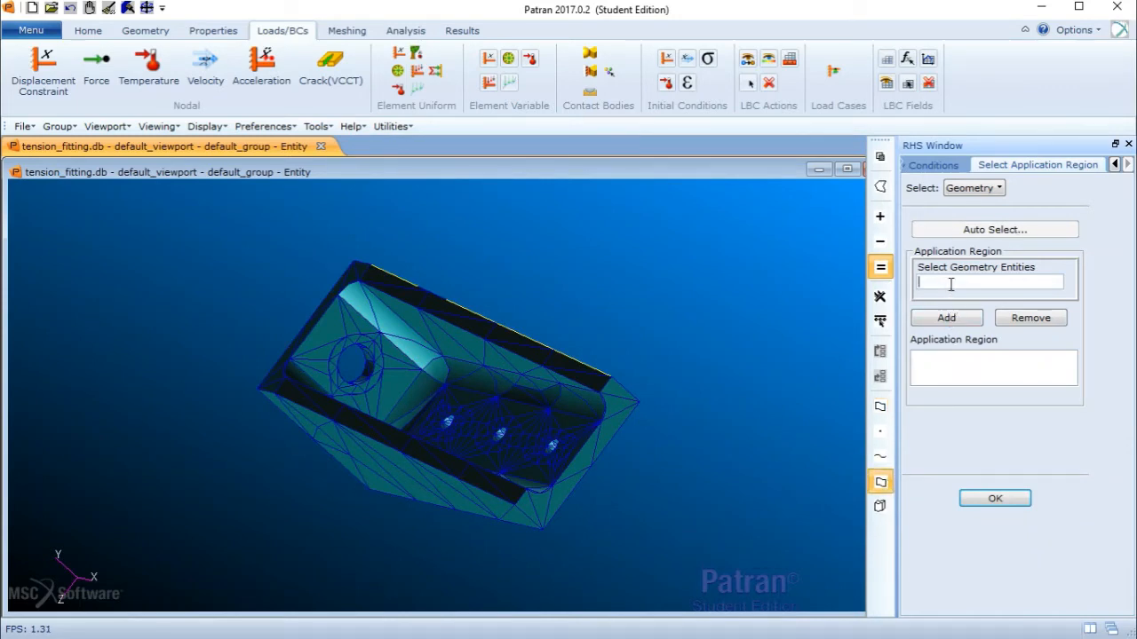
click(351, 363)
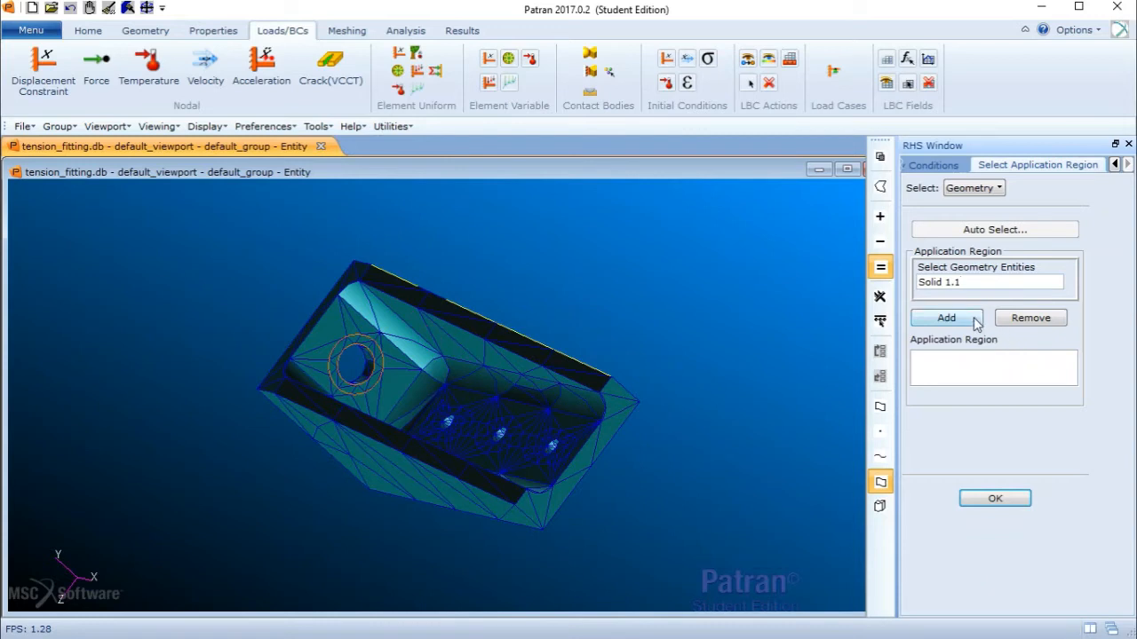
click(943, 318)
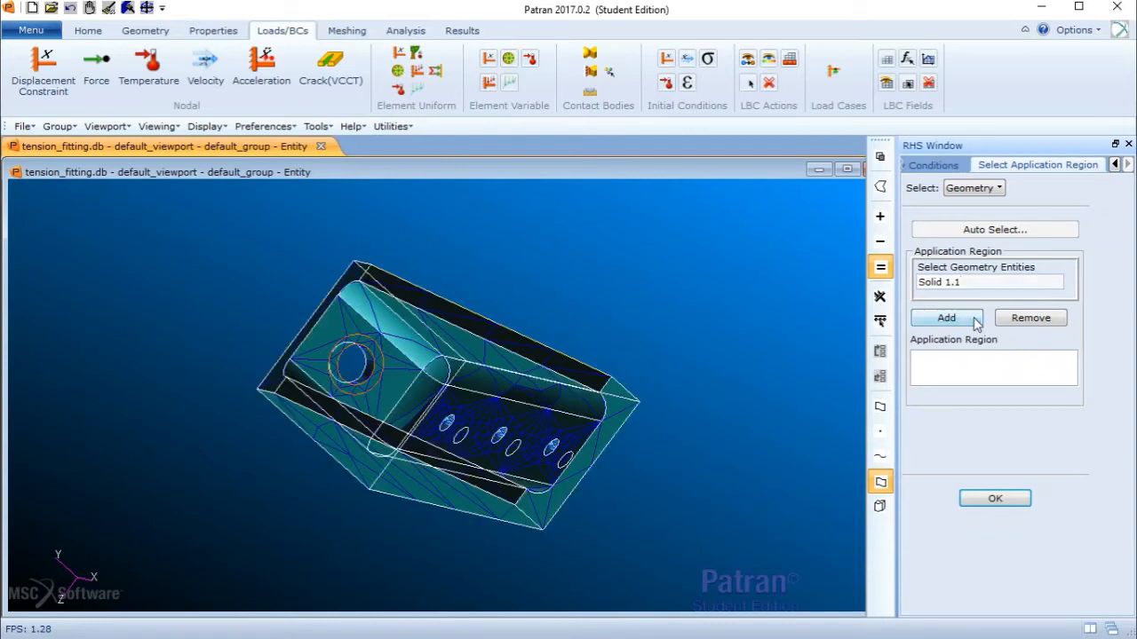
click(1011, 497)
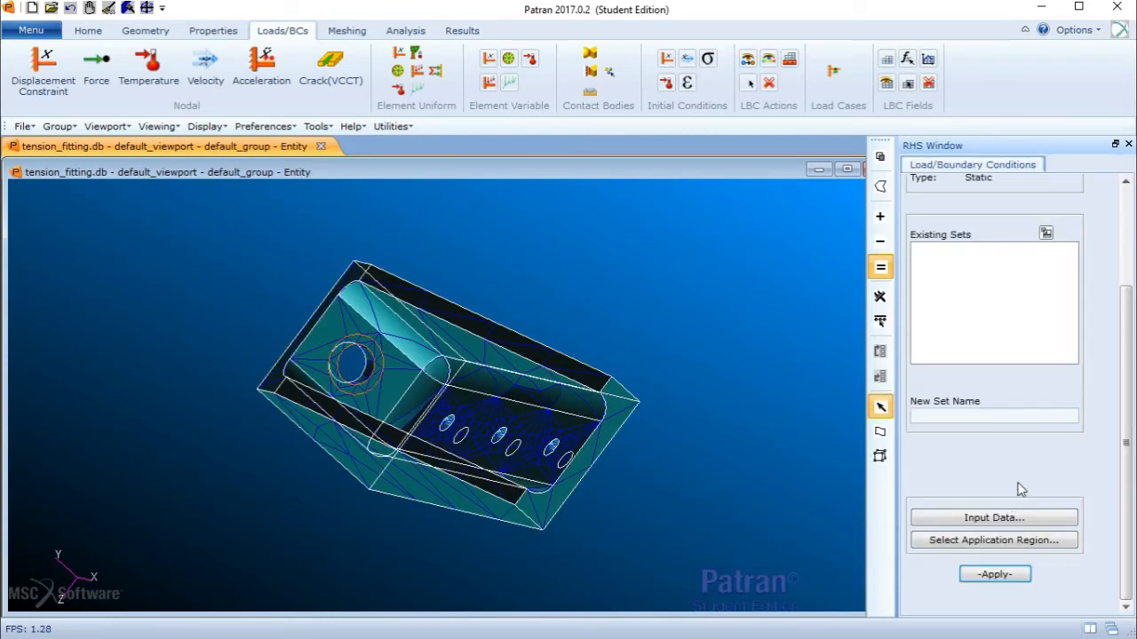
- Try to apply the force load without a set name
click(1021, 576)
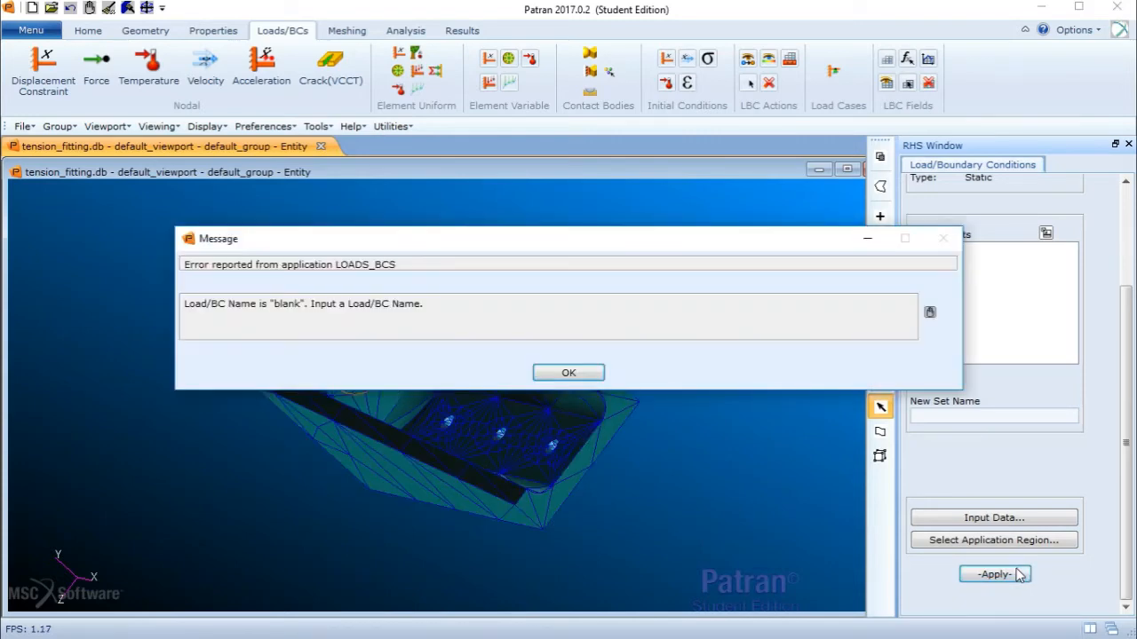
click(590, 373)
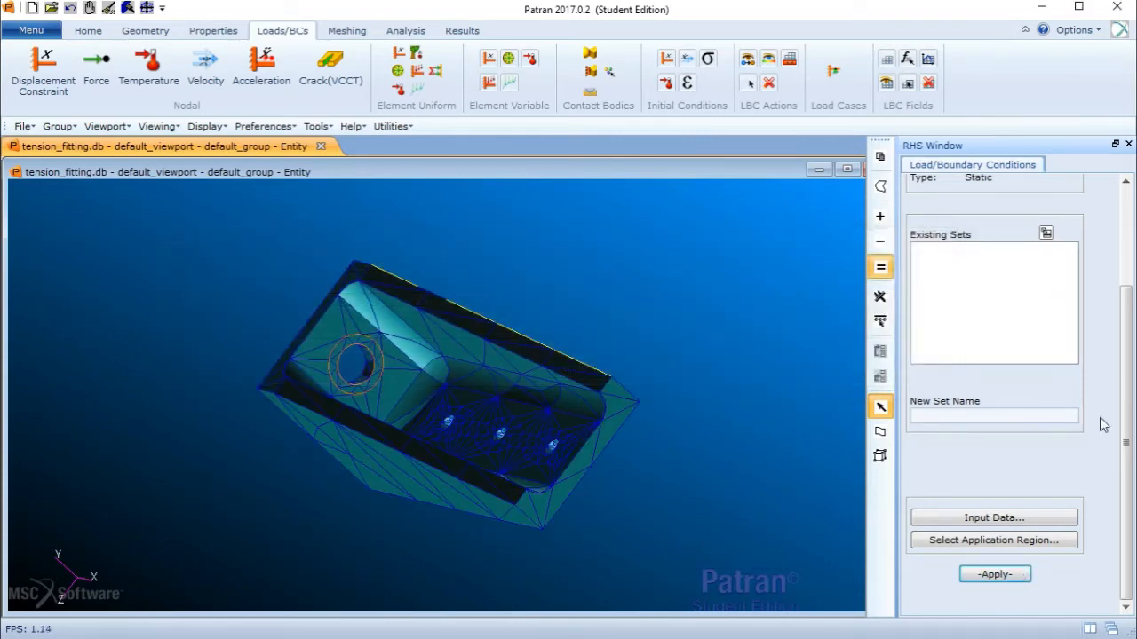
scroll(1127, 366, up, 1)
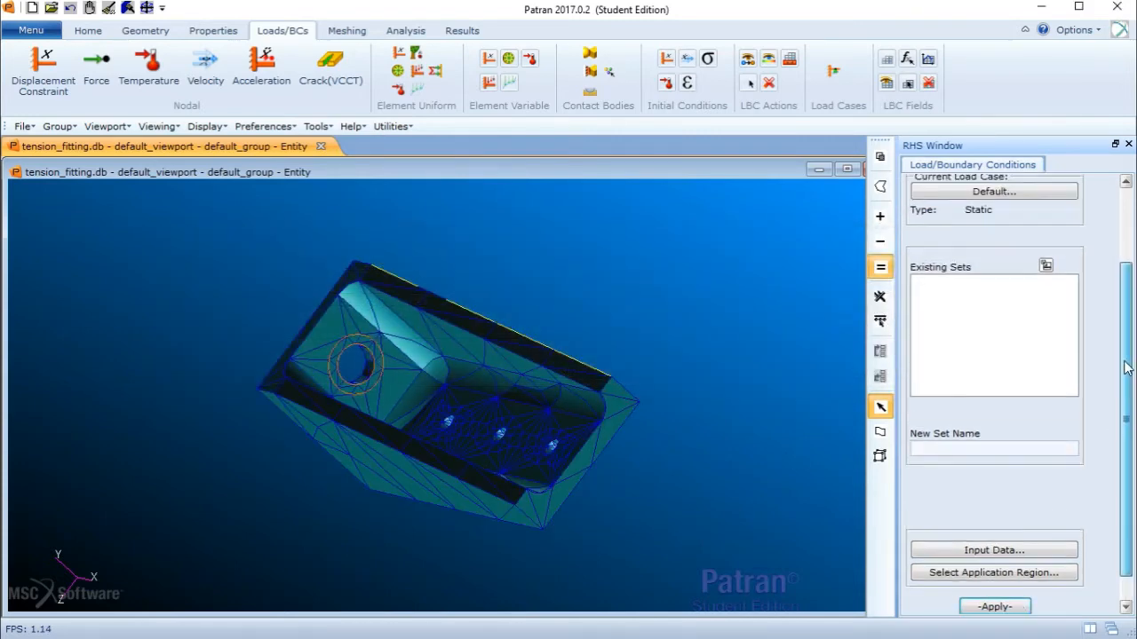
scroll(1126, 366, down, 1)
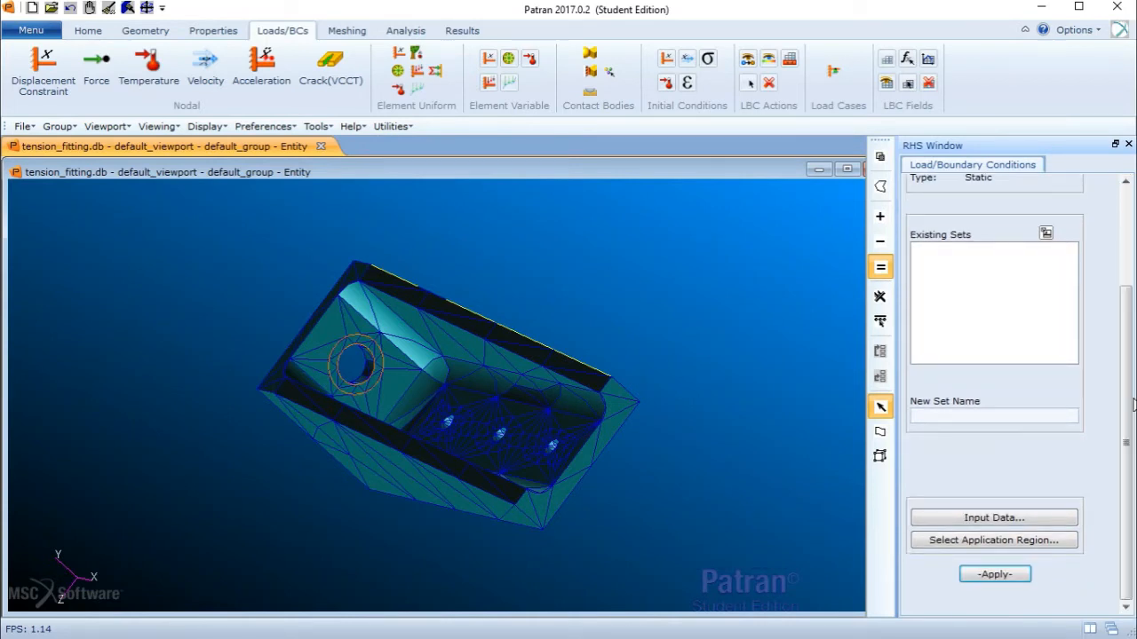
- Name the new load set force, confirm the hole-face application region, and apply the force
click(1013, 418)
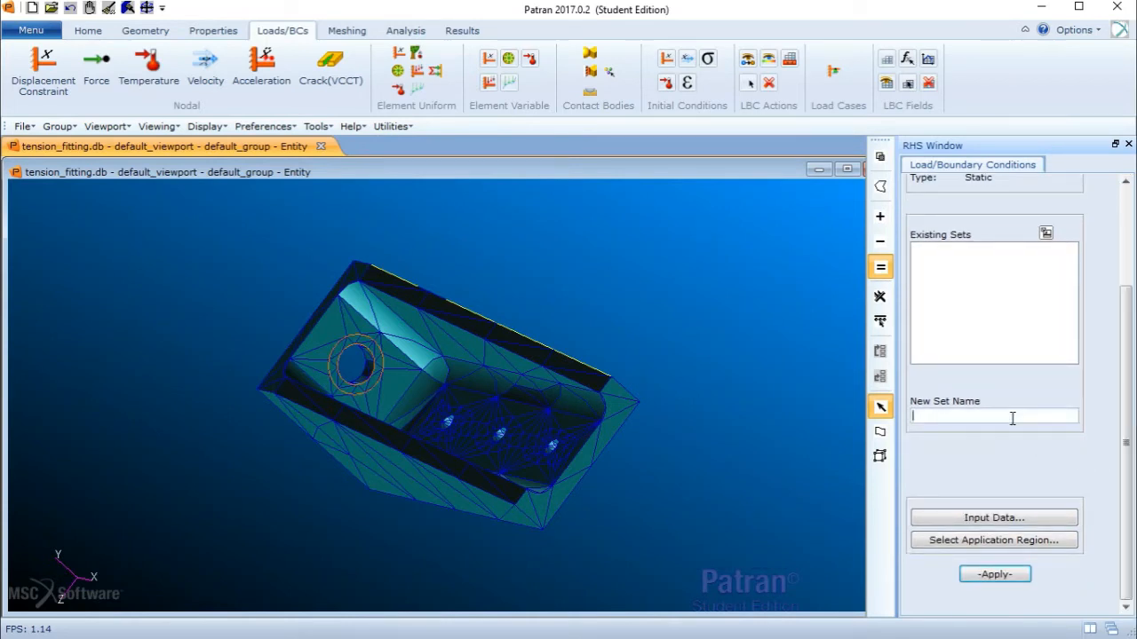
text(force)
scroll(1135, 346, up, 4)
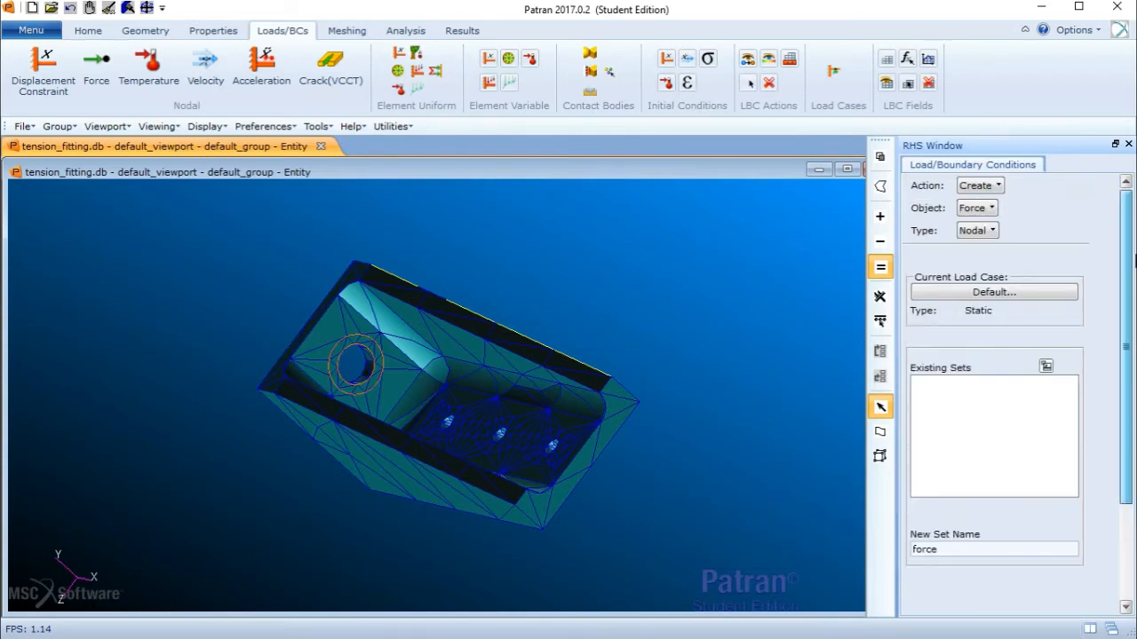
scroll(1134, 346, down, 4)
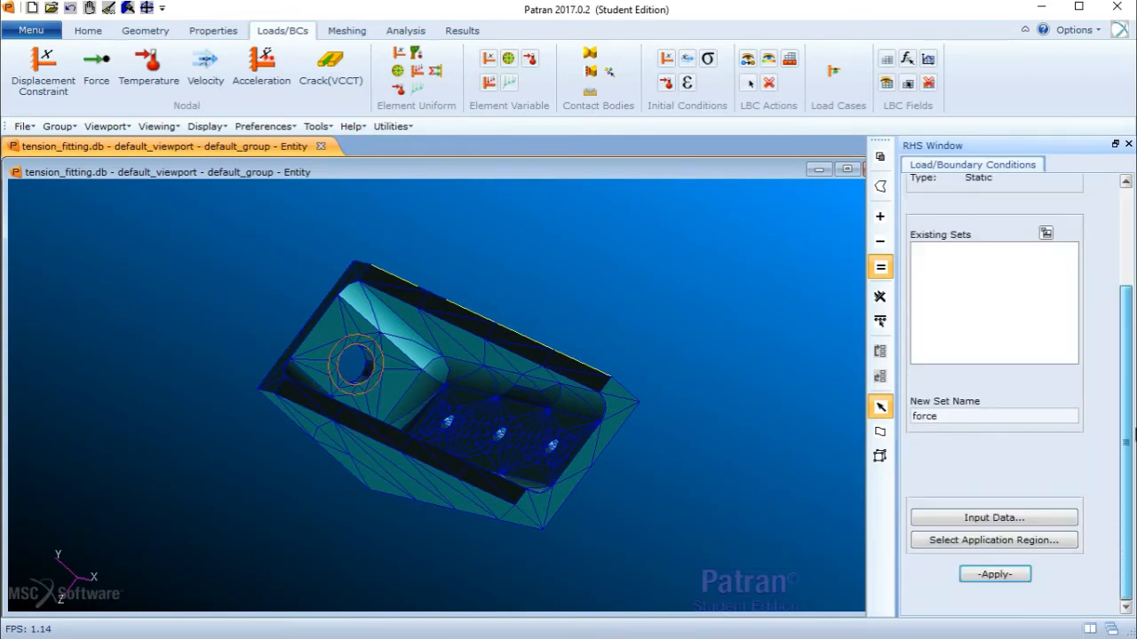
click(1004, 540)
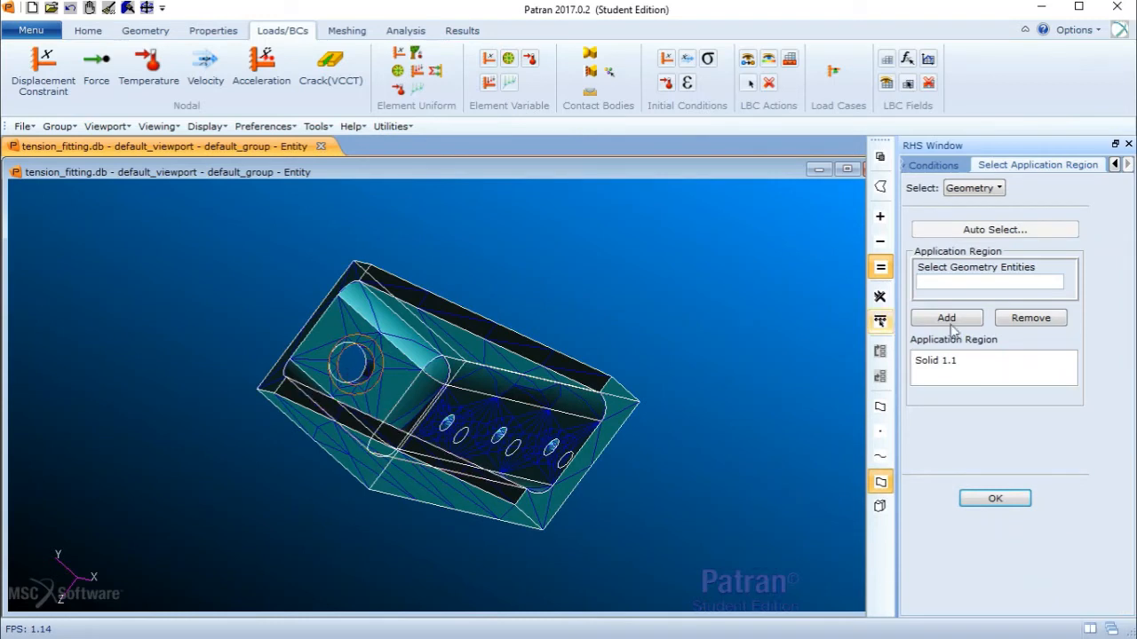
click(994, 498)
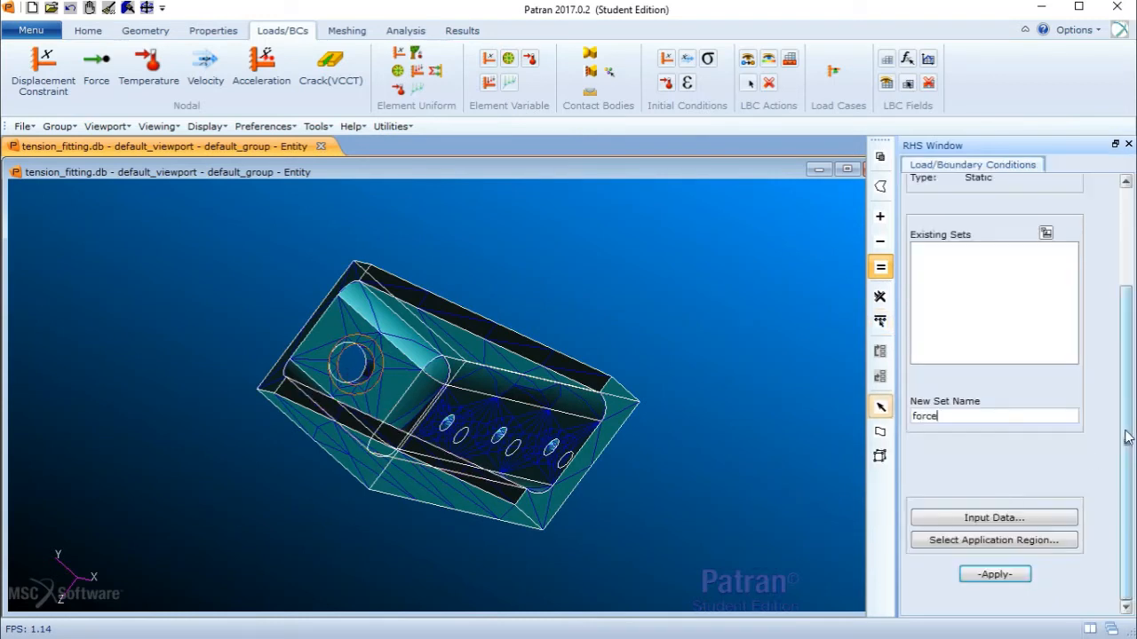
click(1022, 574)
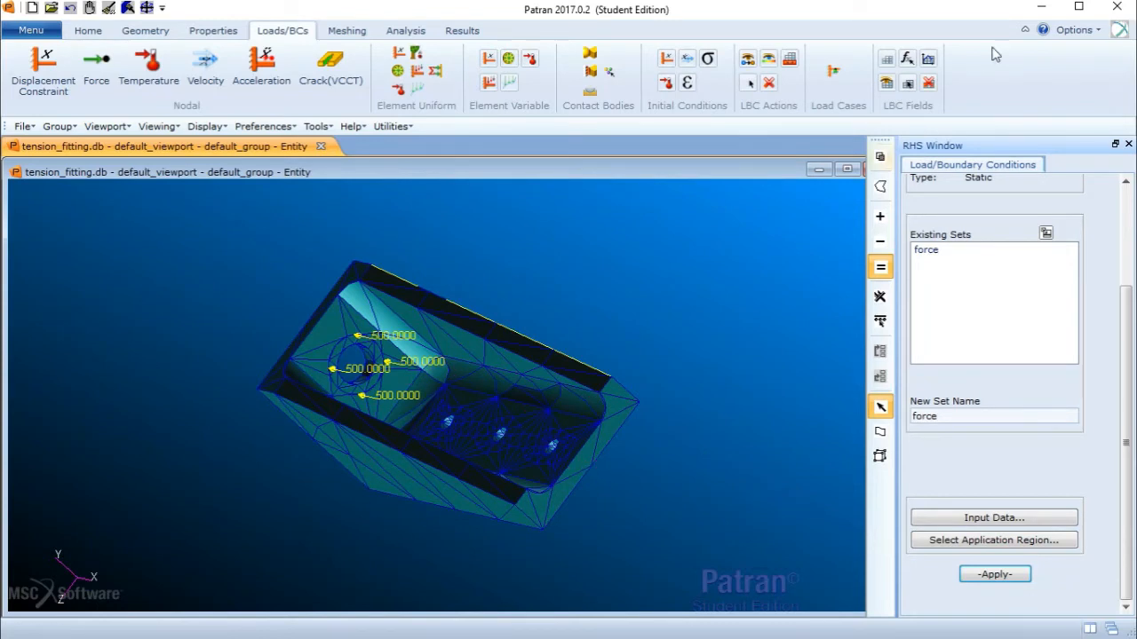
- Switch the load/boundary condition object to creating a nodal Displacement constraint
scroll(1069, 203, up, 3)
click(995, 187)
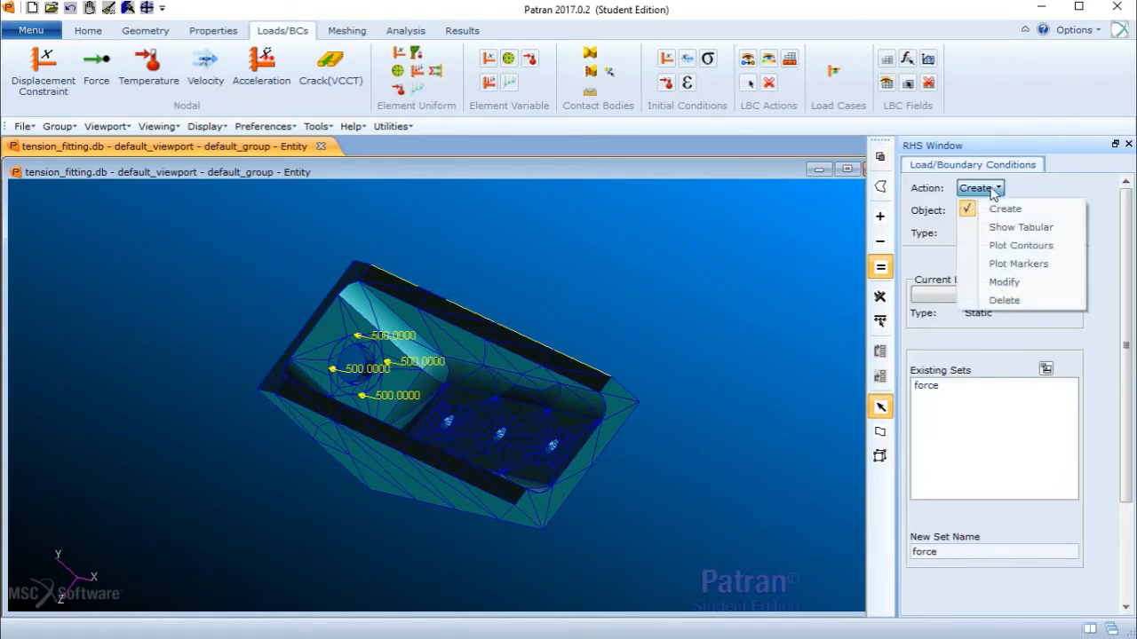
click(993, 187)
click(977, 210)
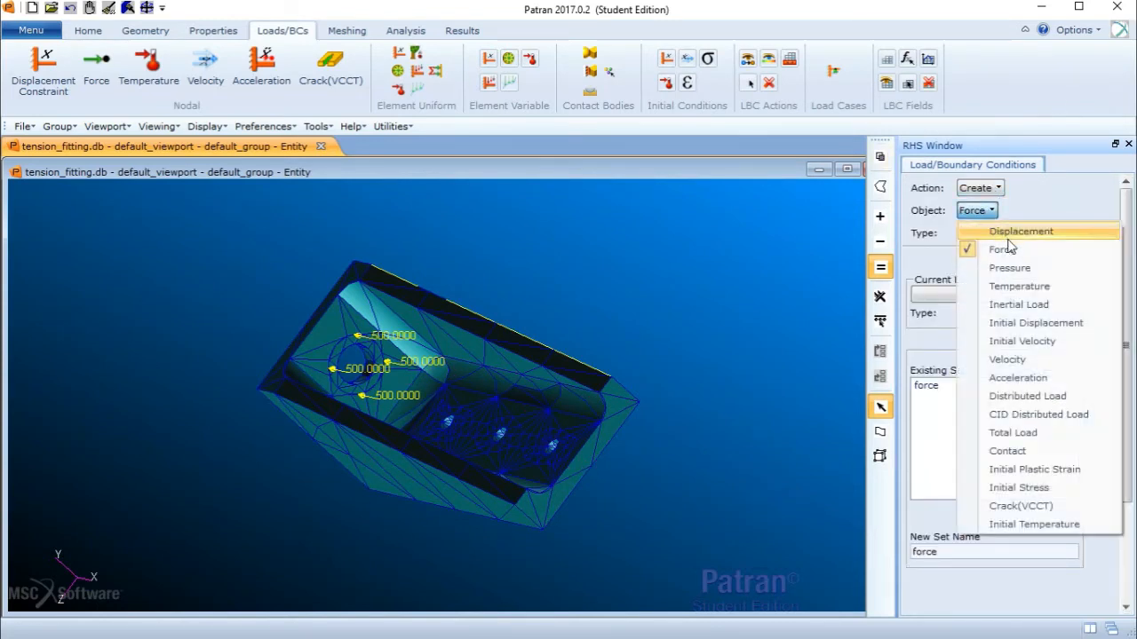
click(1009, 236)
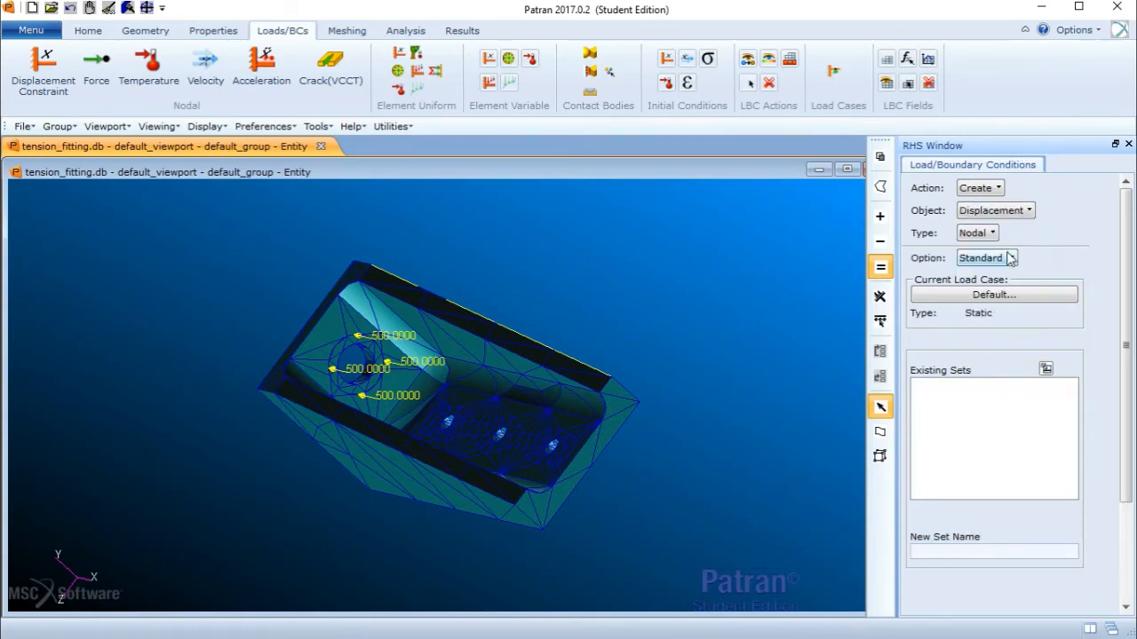
- Set the displacement translations to <0 0 0> in the input data and confirm
scroll(1126, 300, down, 3)
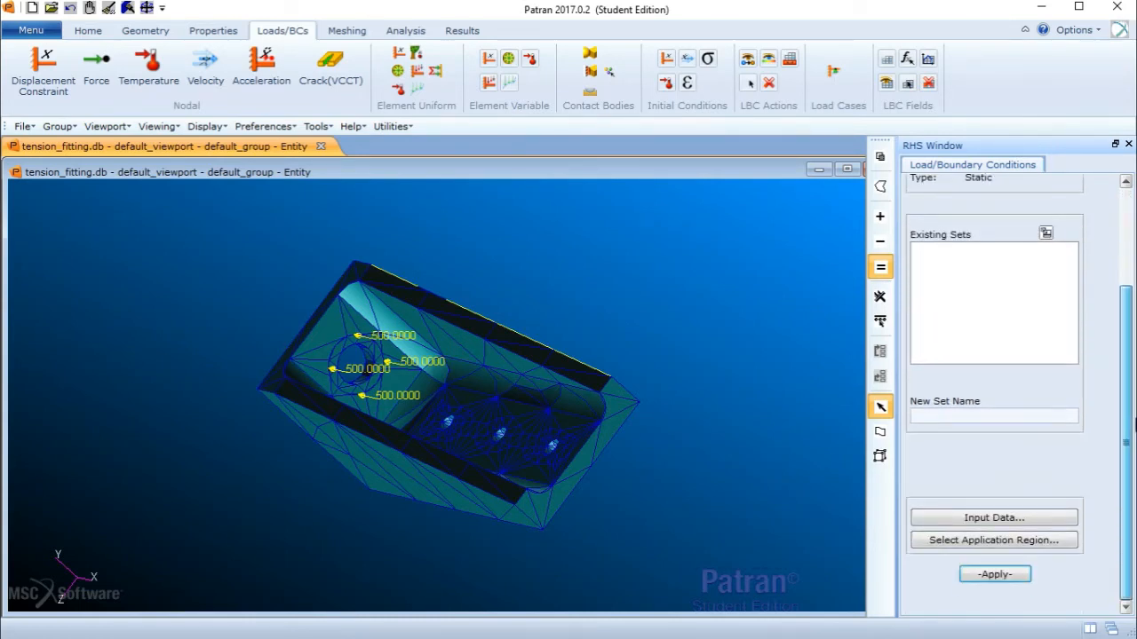
click(1011, 522)
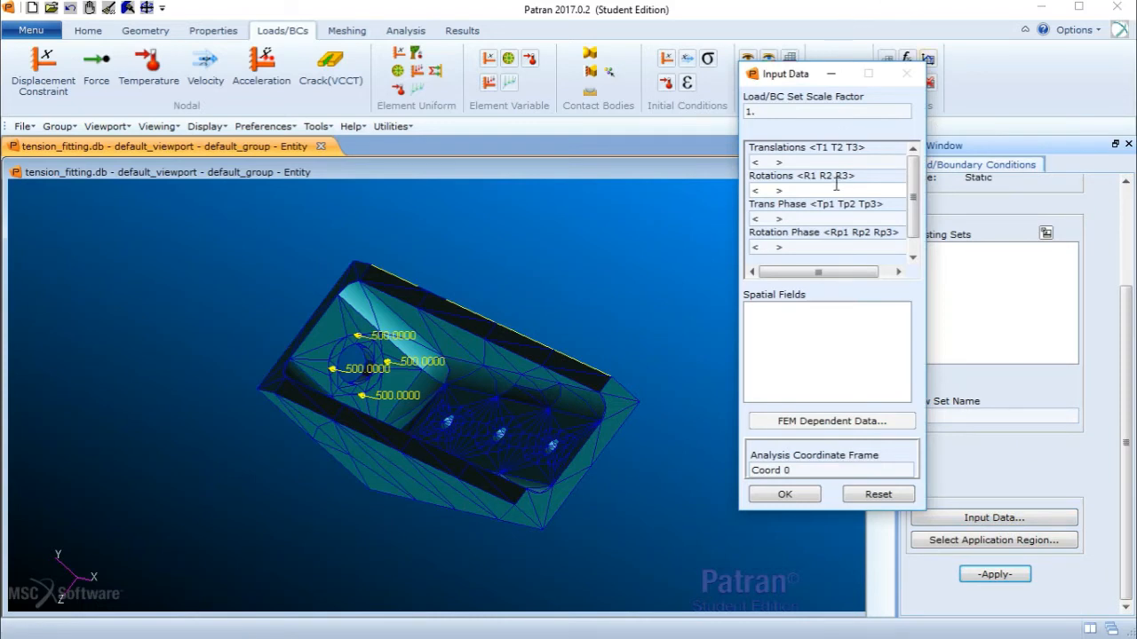
click(757, 162)
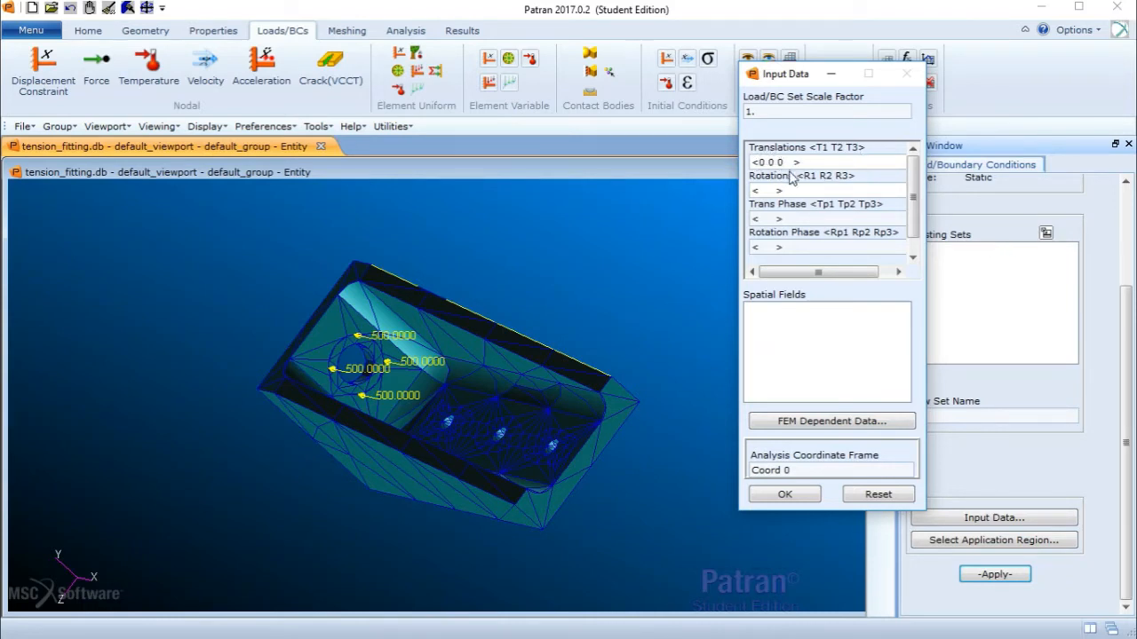
click(794, 495)
- Select the faces of the three bolt holes as the displacement's application region, add them, and confirm
click(994, 542)
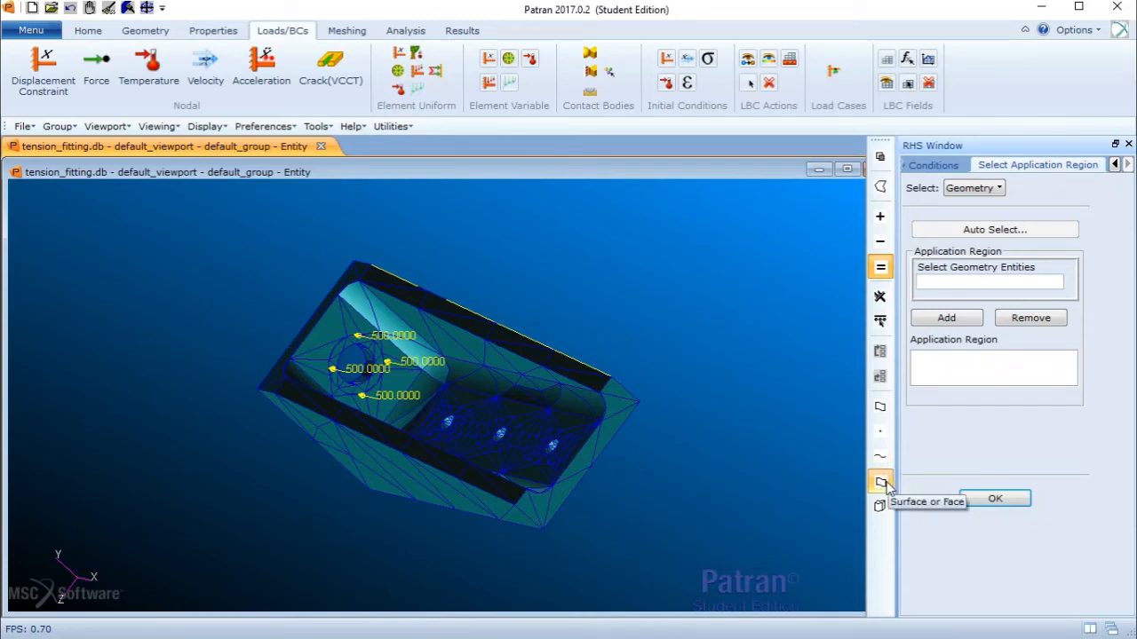
middle_drag(568, 443, 568, 454)
click(566, 455)
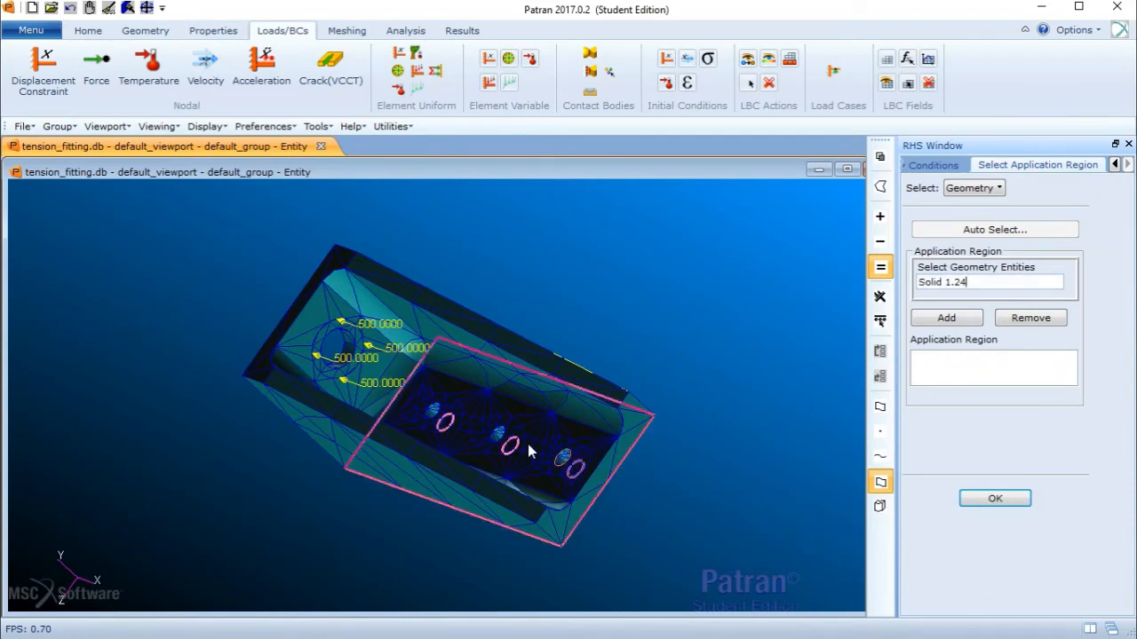
click(438, 418)
middle_drag(500, 436, 495, 436)
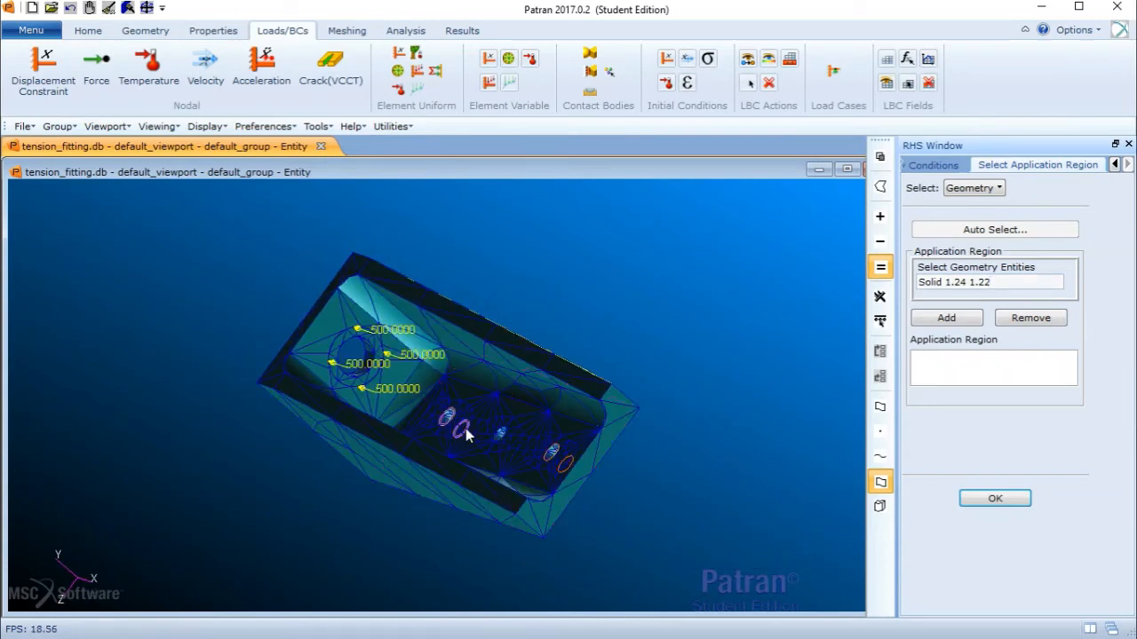
mouse_move(493, 444)
middle_down()
mouse_move(504, 442)
mouse_move(458, 447)
mouse_move(427, 426)
middle_up()
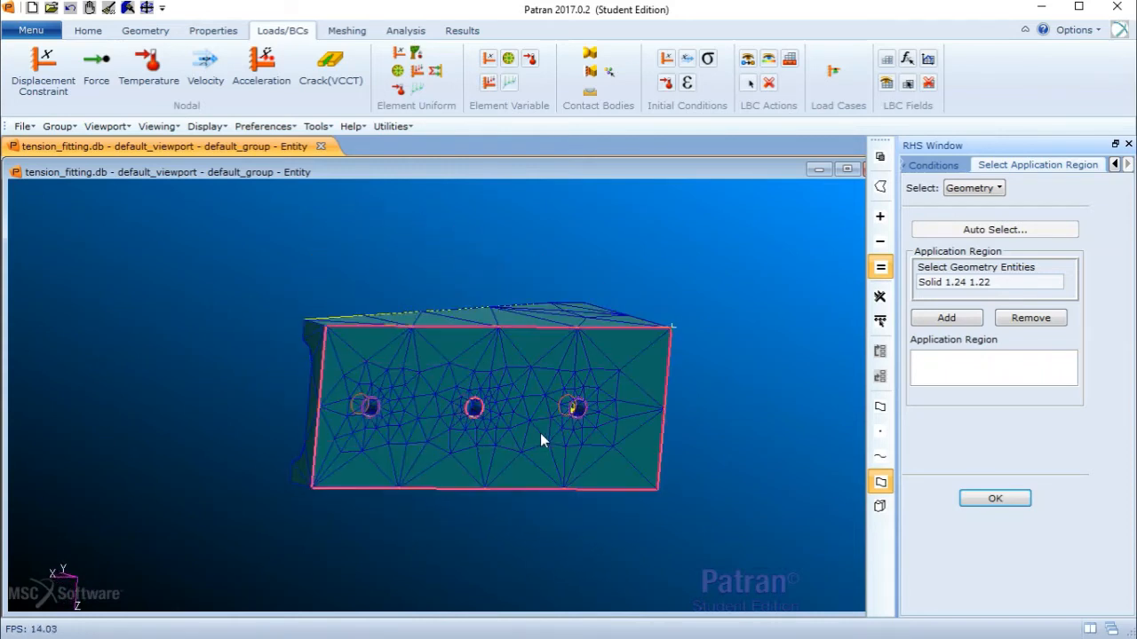
shift+click(476, 410)
mouse_move(617, 435)
middle_down()
mouse_move(691, 458)
mouse_move(392, 321)
mouse_move(390, 278)
mouse_move(380, 265)
mouse_move(370, 272)
middle_up()
click(947, 318)
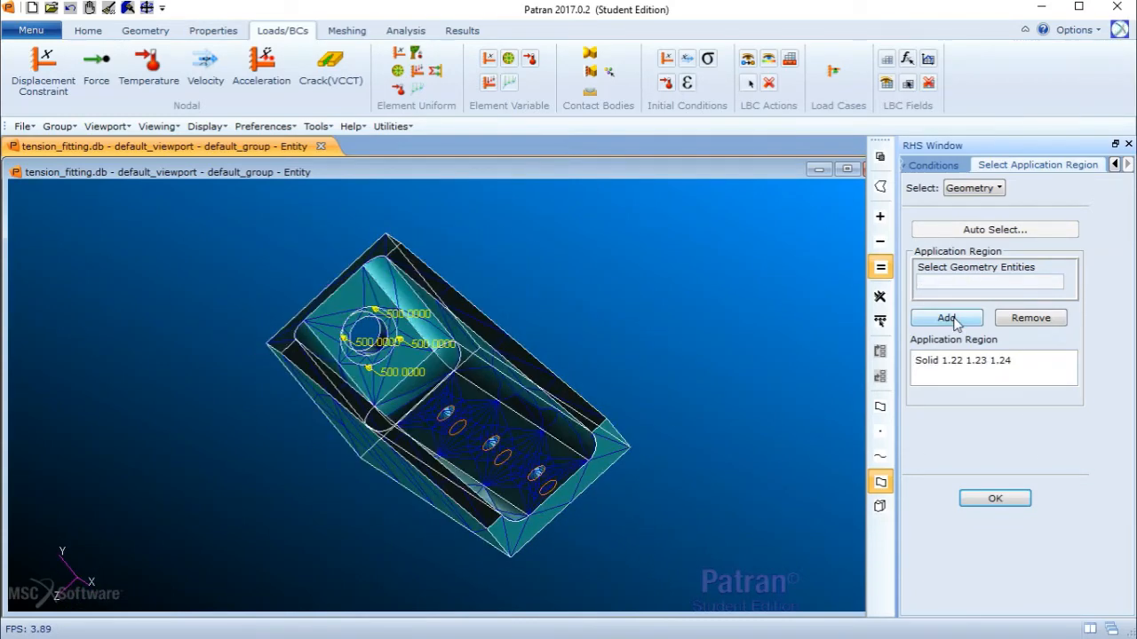
click(986, 499)
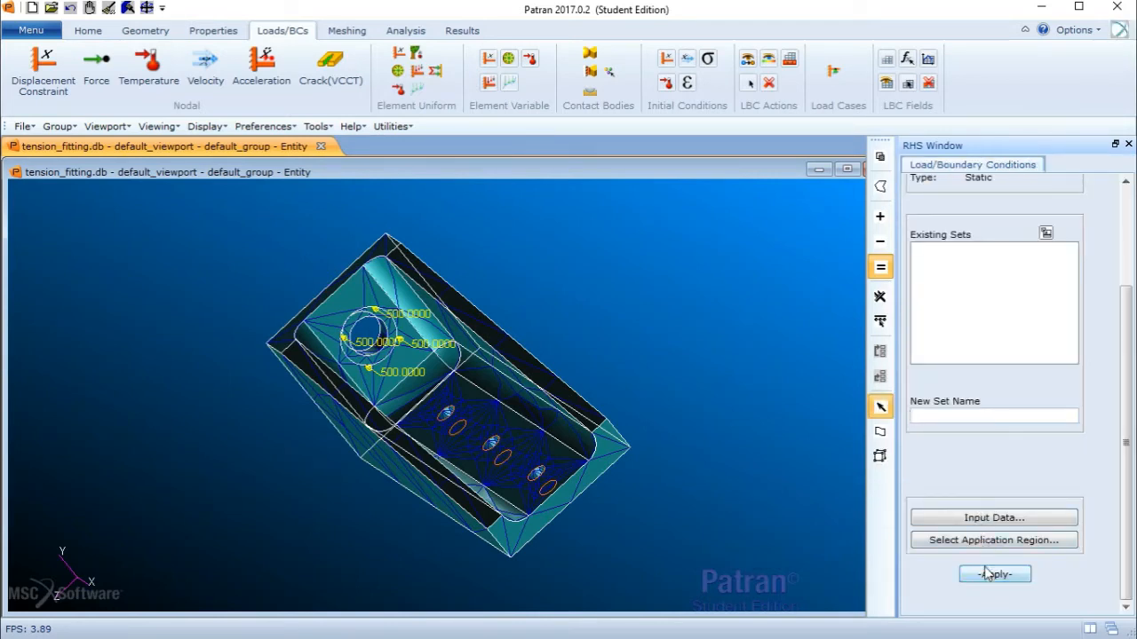
- Try to apply the displacement constraint without a set name
click(988, 519)
click(785, 495)
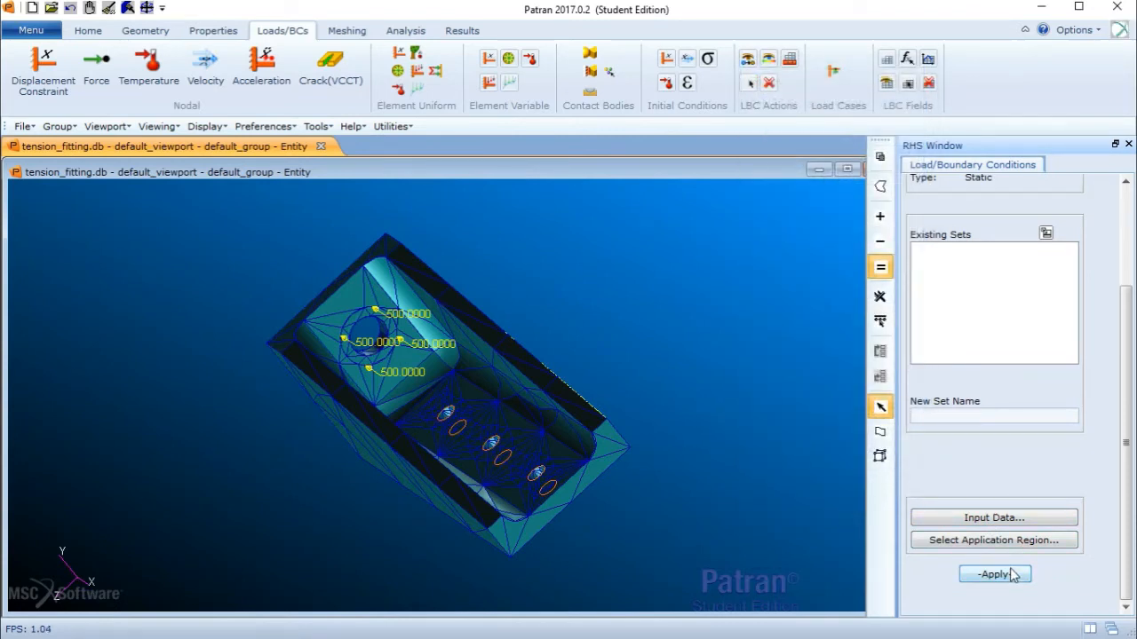
click(1012, 575)
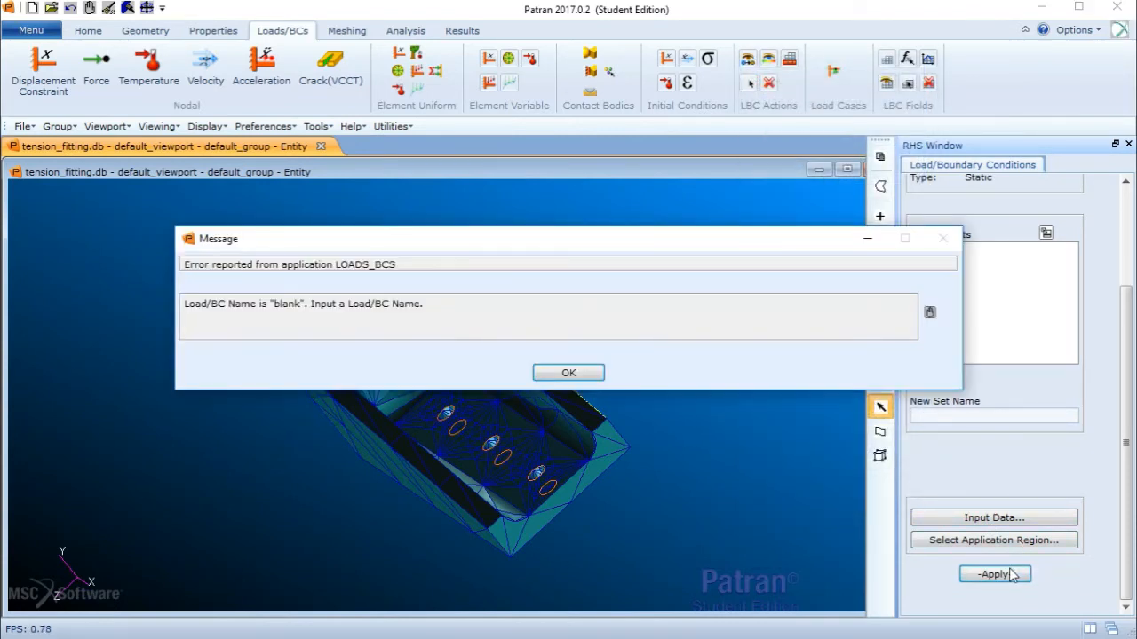
click(603, 373)
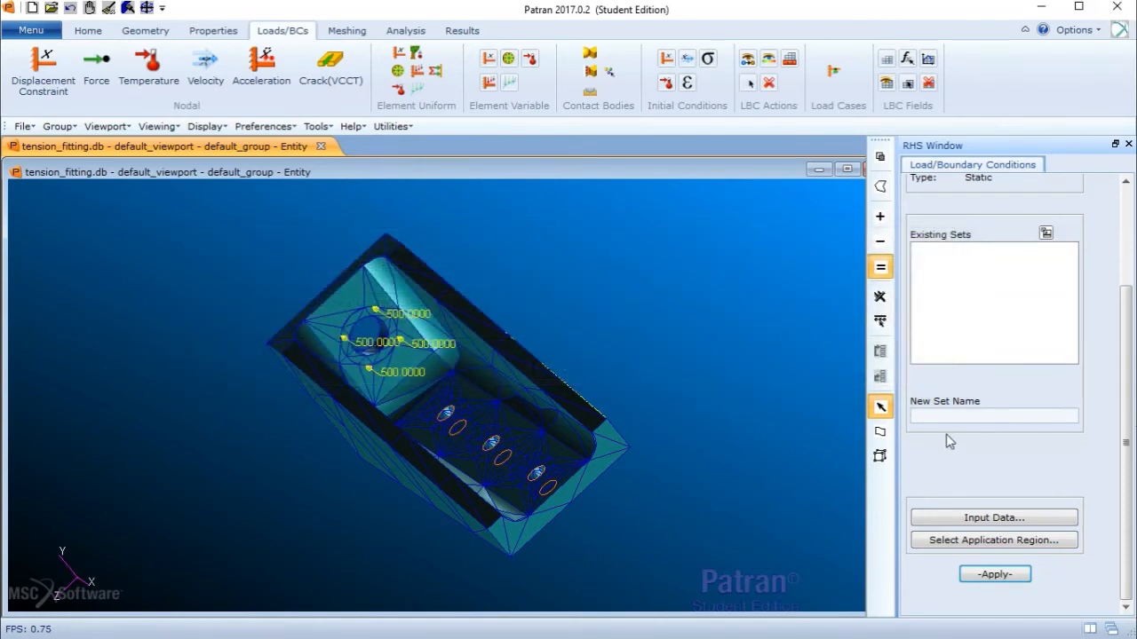
- Name the displacement set "fixed" and apply it
click(945, 416)
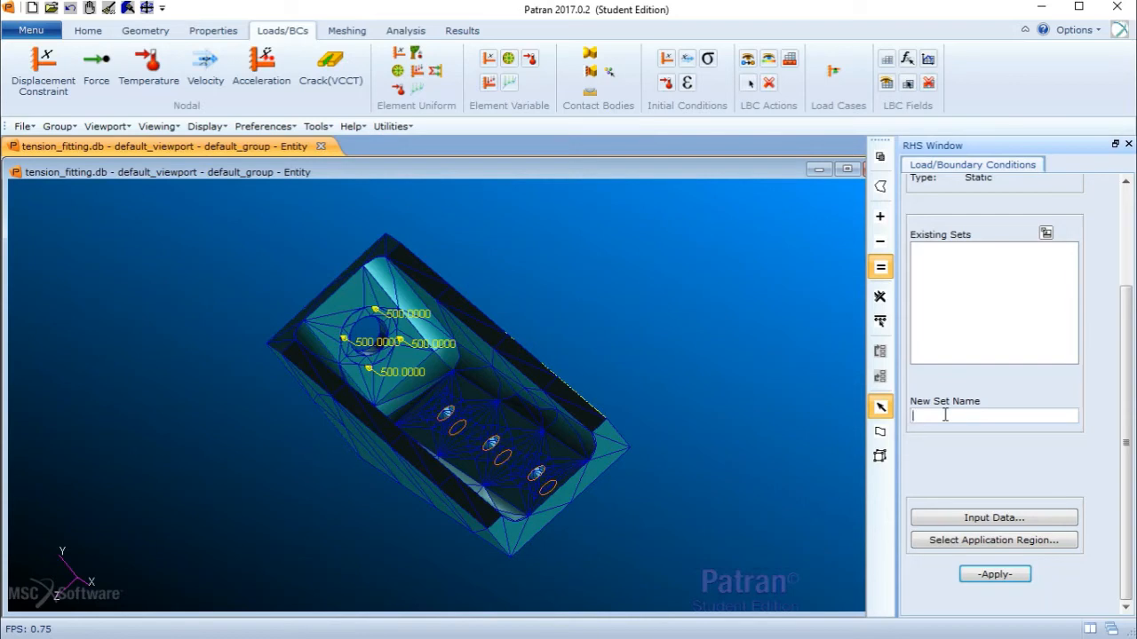
text(fixed)
click(1013, 574)
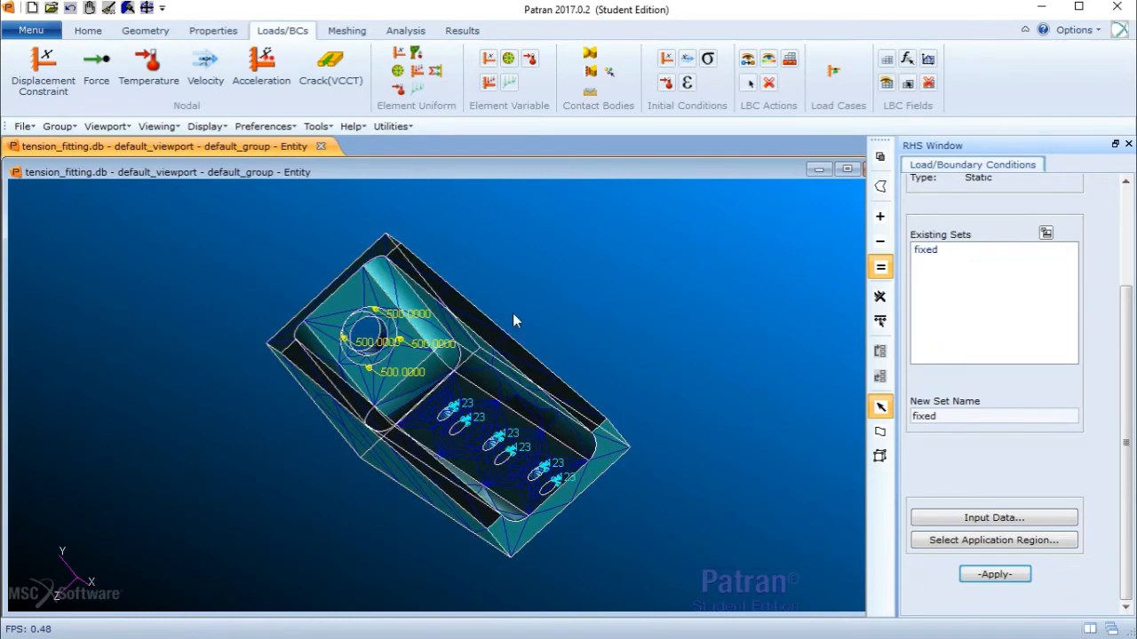
- Start creating a new isotropic material named Aluminum
middle_drag(515, 318, 626, 308)
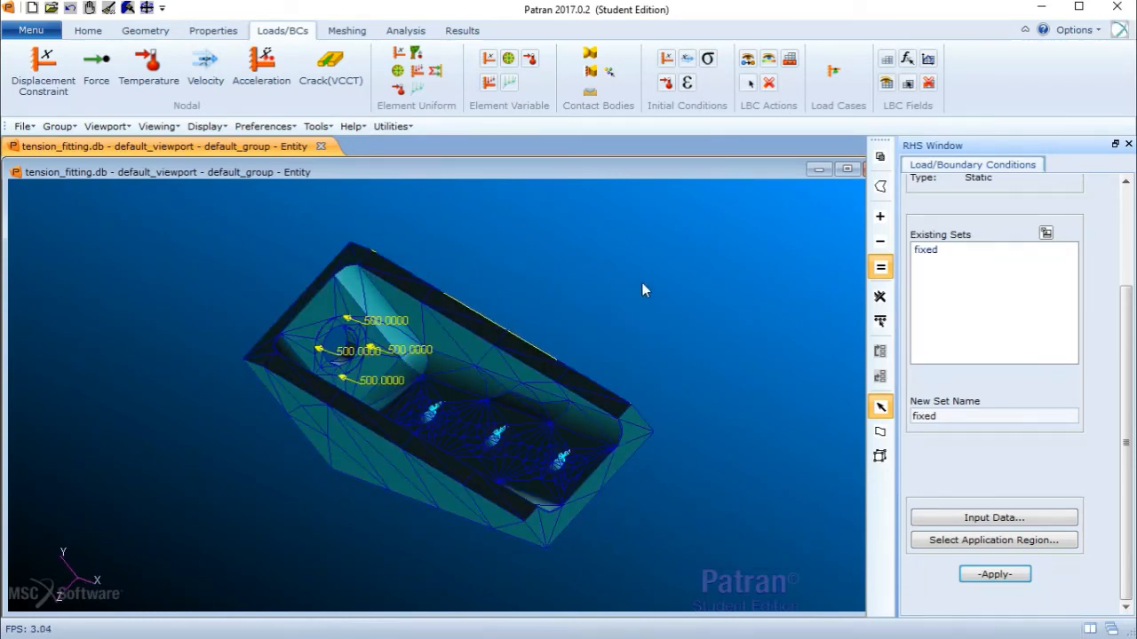
click(237, 34)
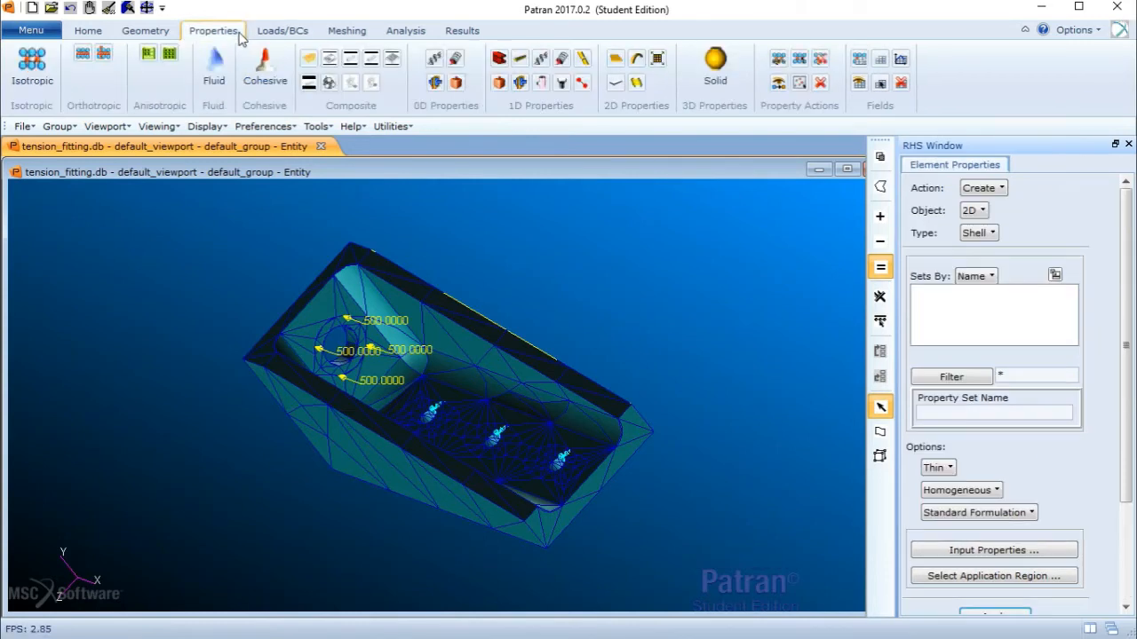
click(51, 82)
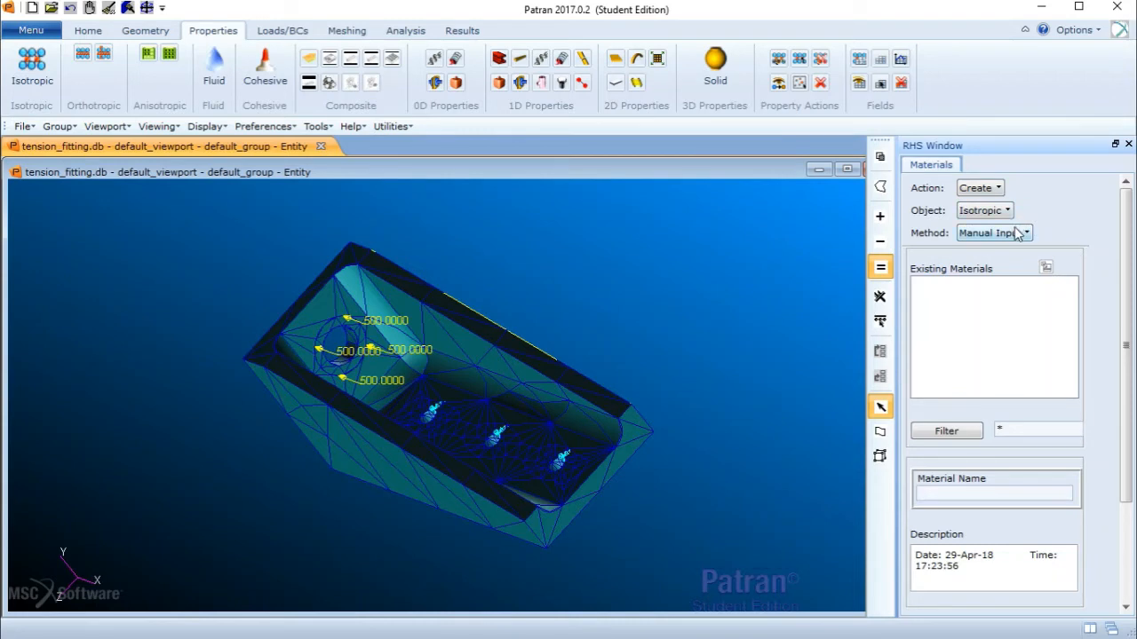
scroll(1023, 433, down, 3)
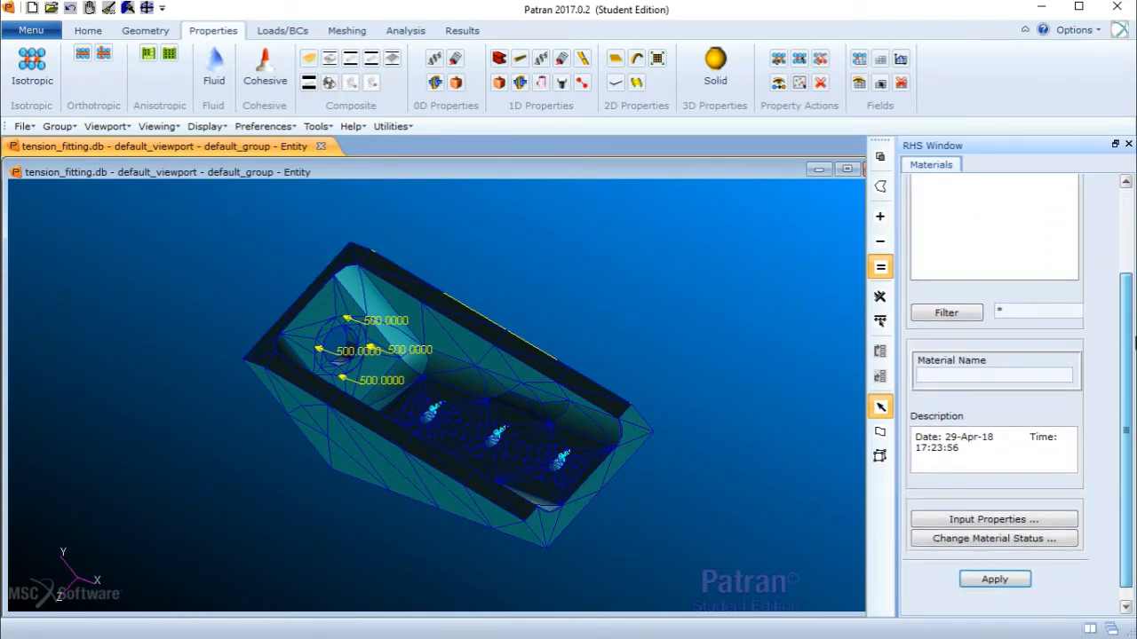
click(950, 358)
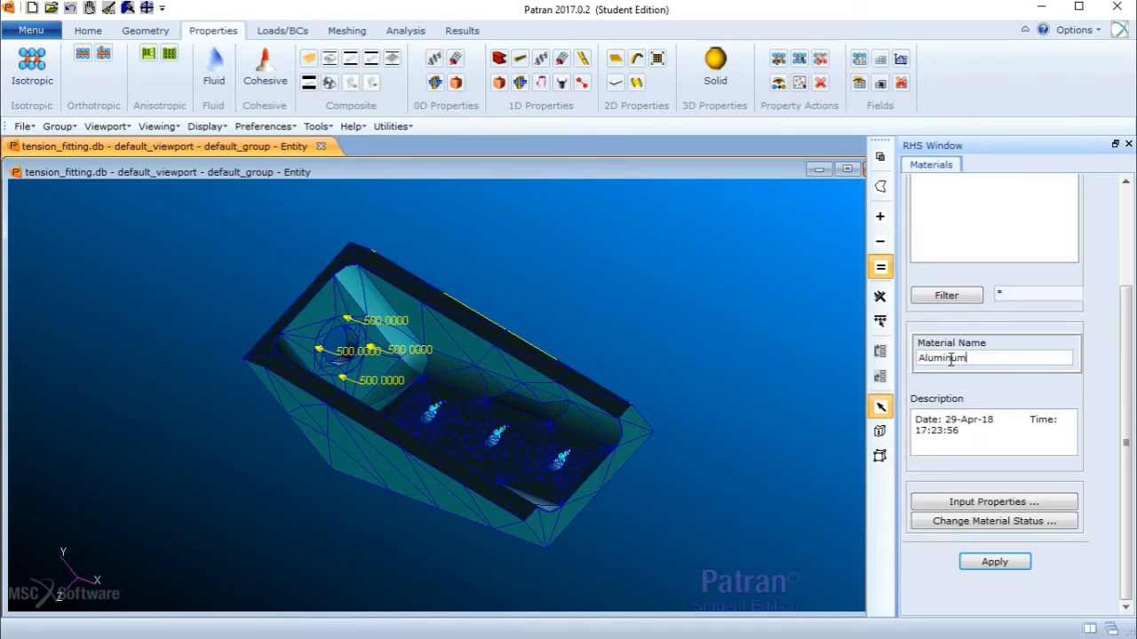
- Enter Aluminum's linear elastic properties with an elastic modulus of 30e6 and a Poisson ratio, then create the material
click(969, 502)
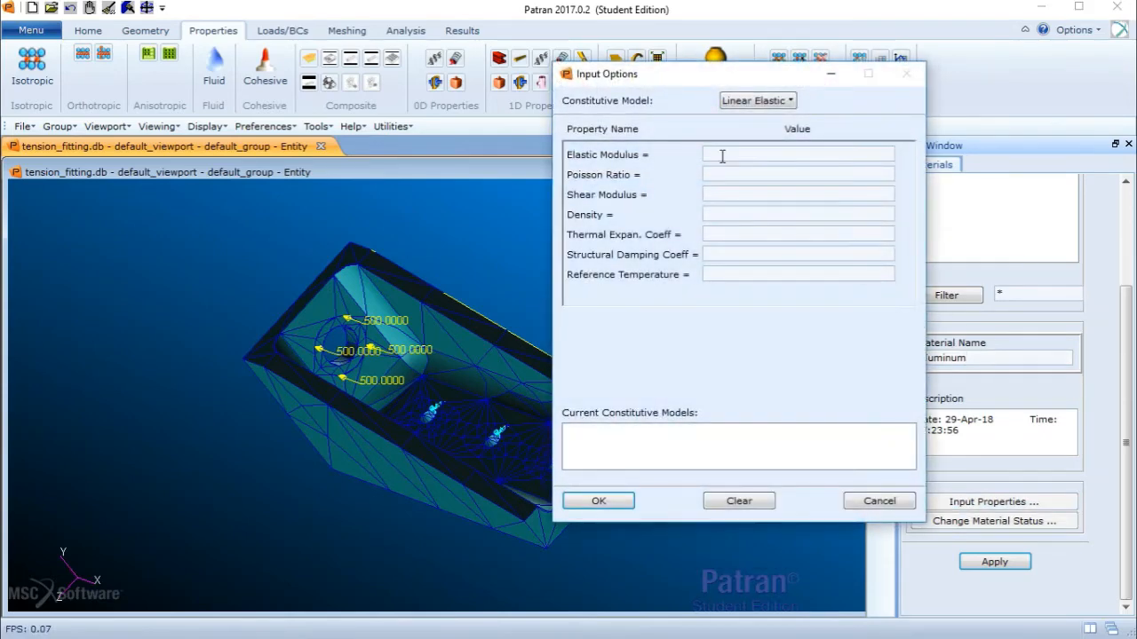
click(723, 155)
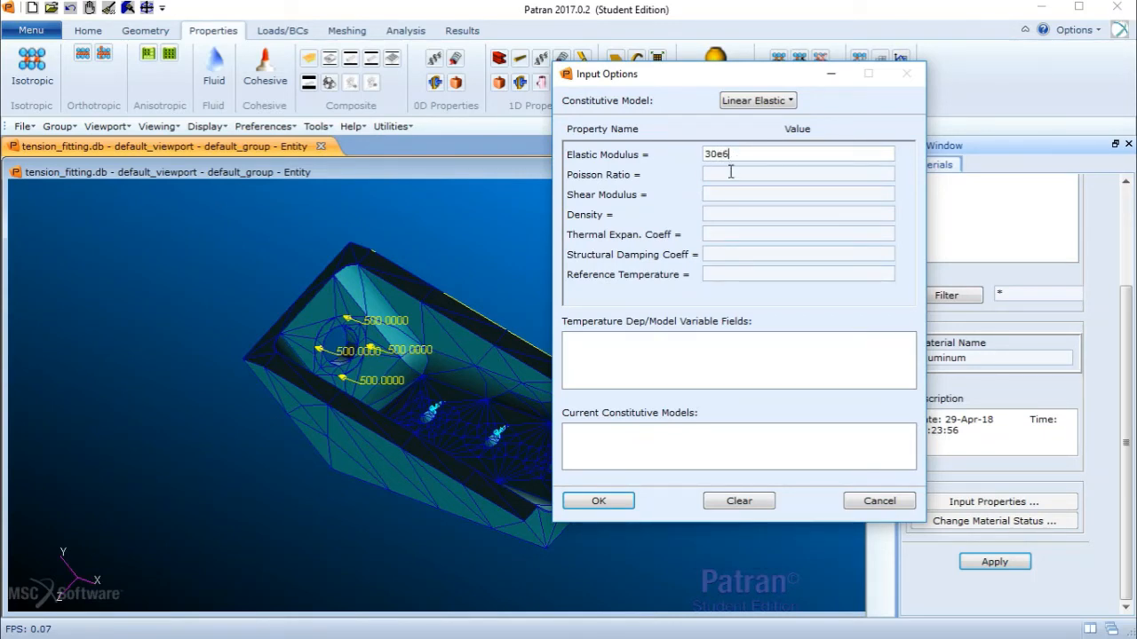
click(733, 175)
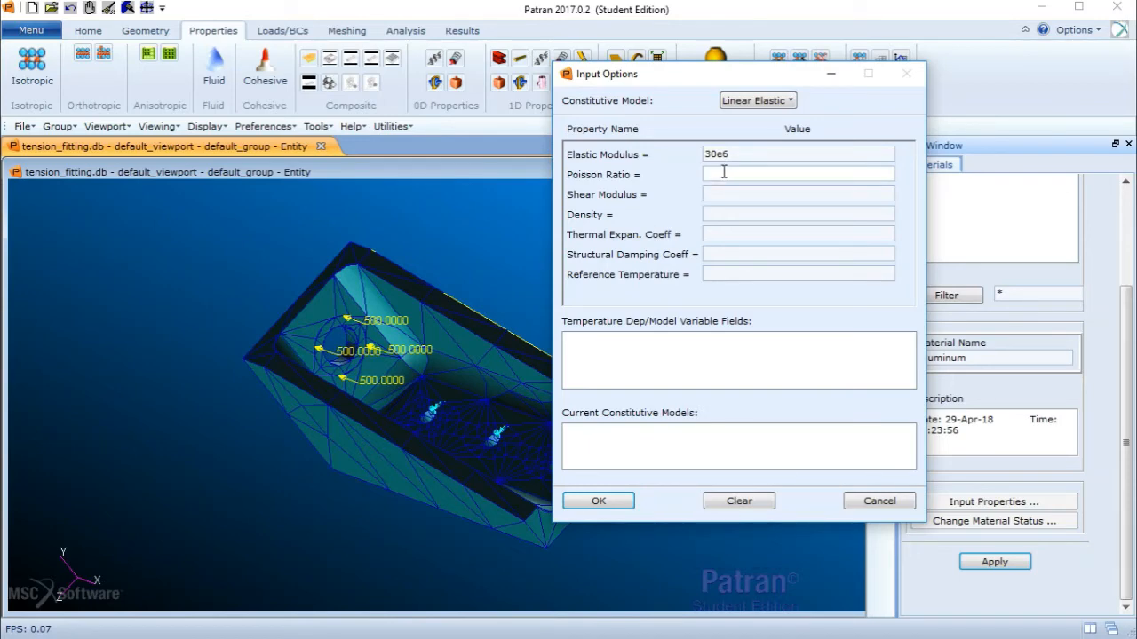
text(.3)
click(586, 502)
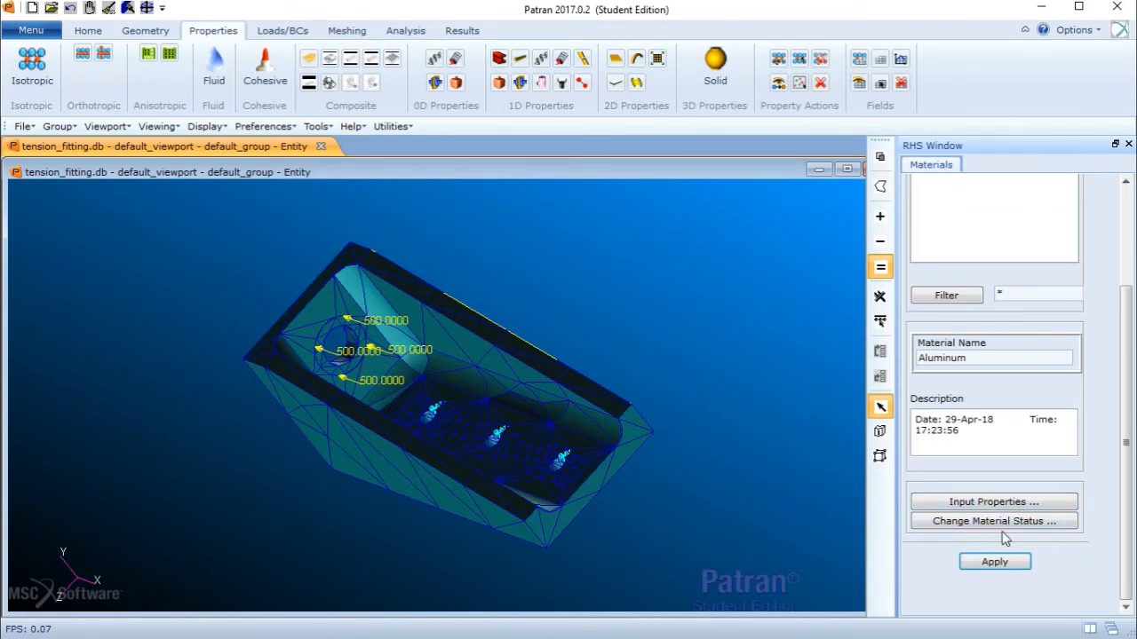
click(990, 565)
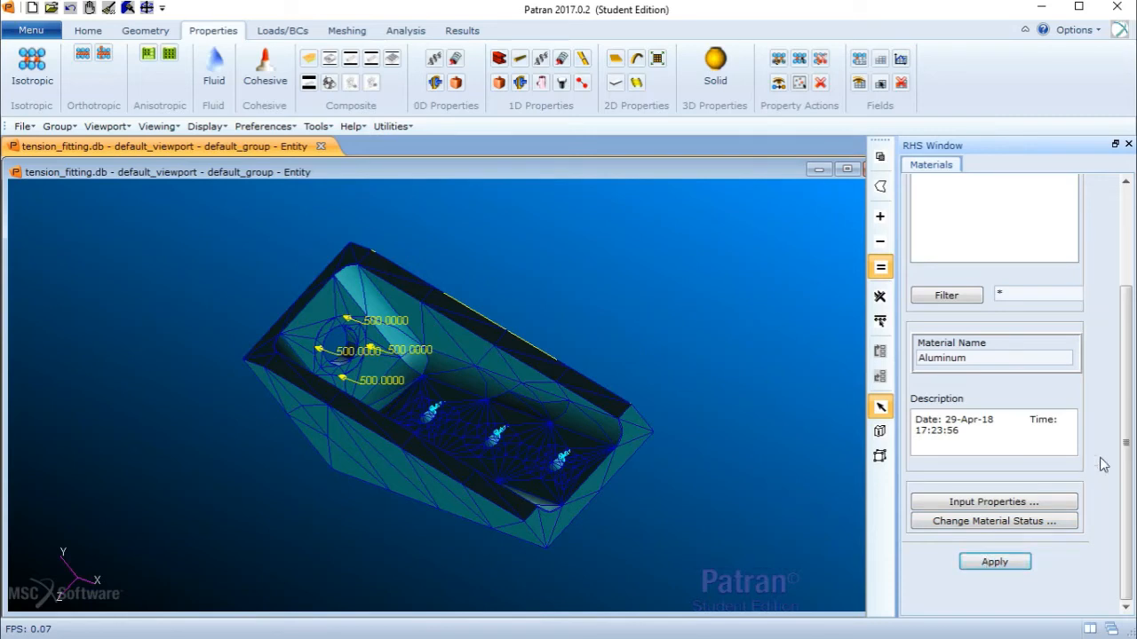
- Start a 3D solid element property and assign the Aluminum material in its input properties
scroll(1101, 426, up, 5)
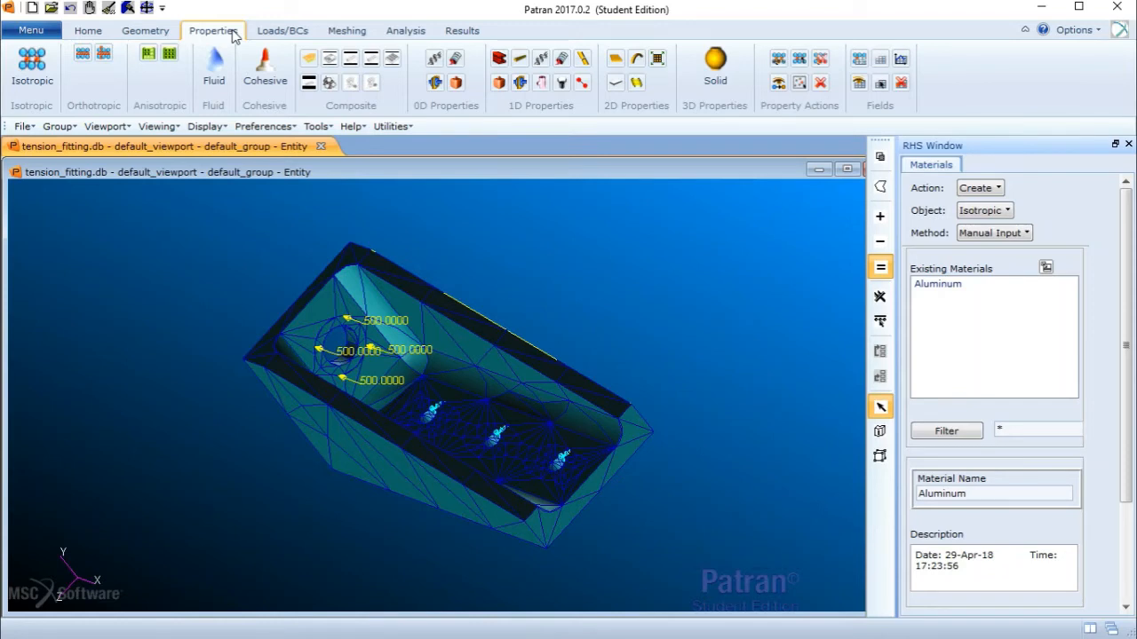
click(1004, 211)
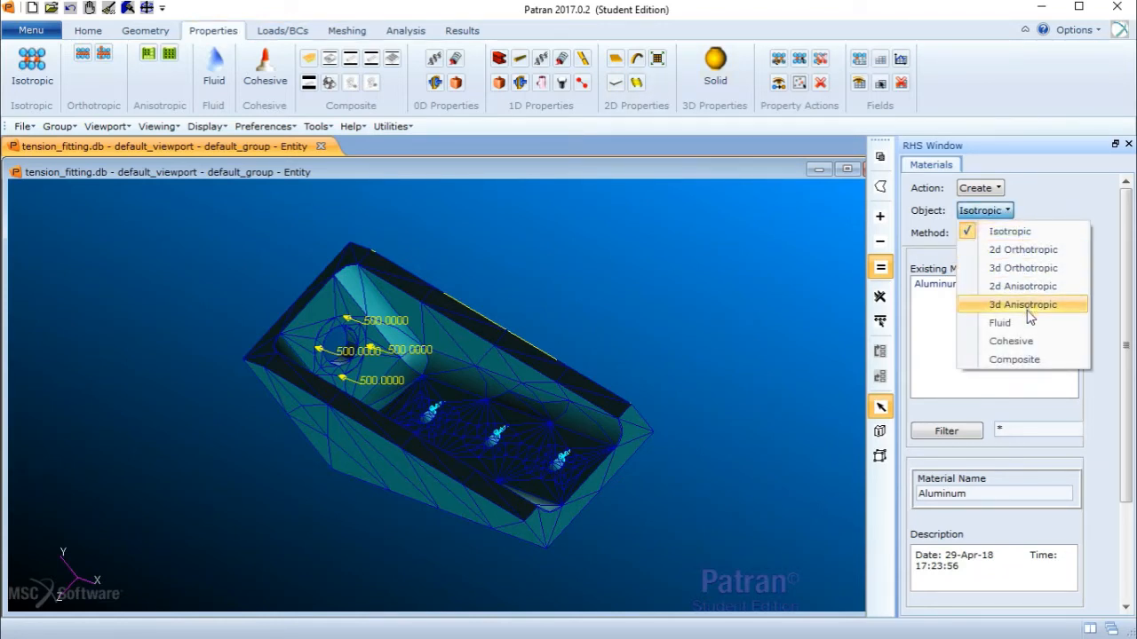
click(715, 116)
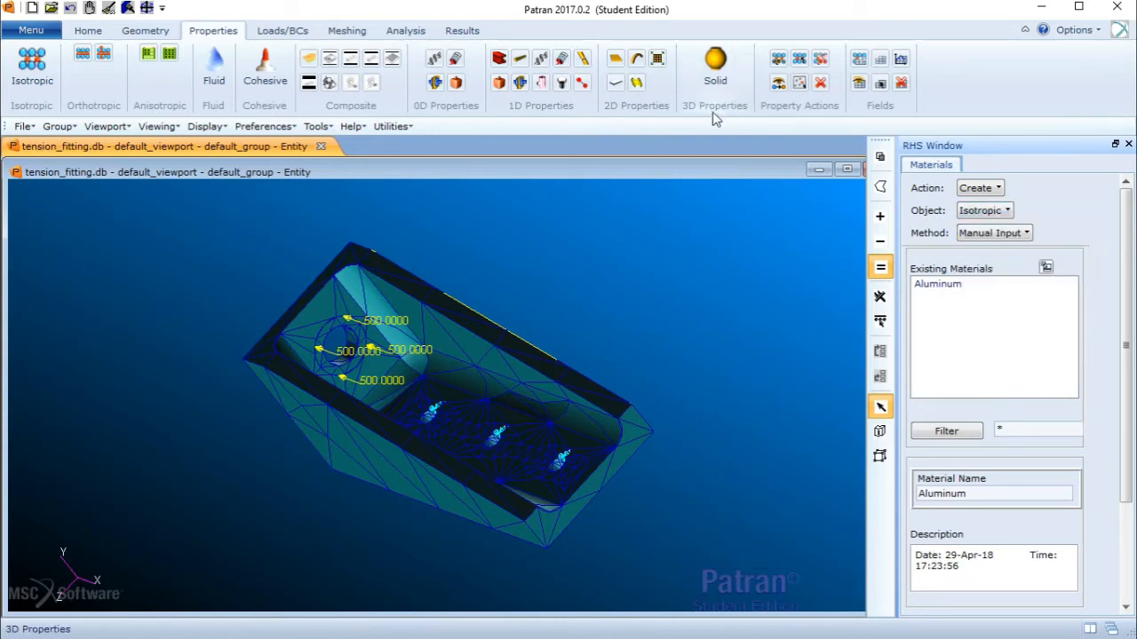
click(710, 80)
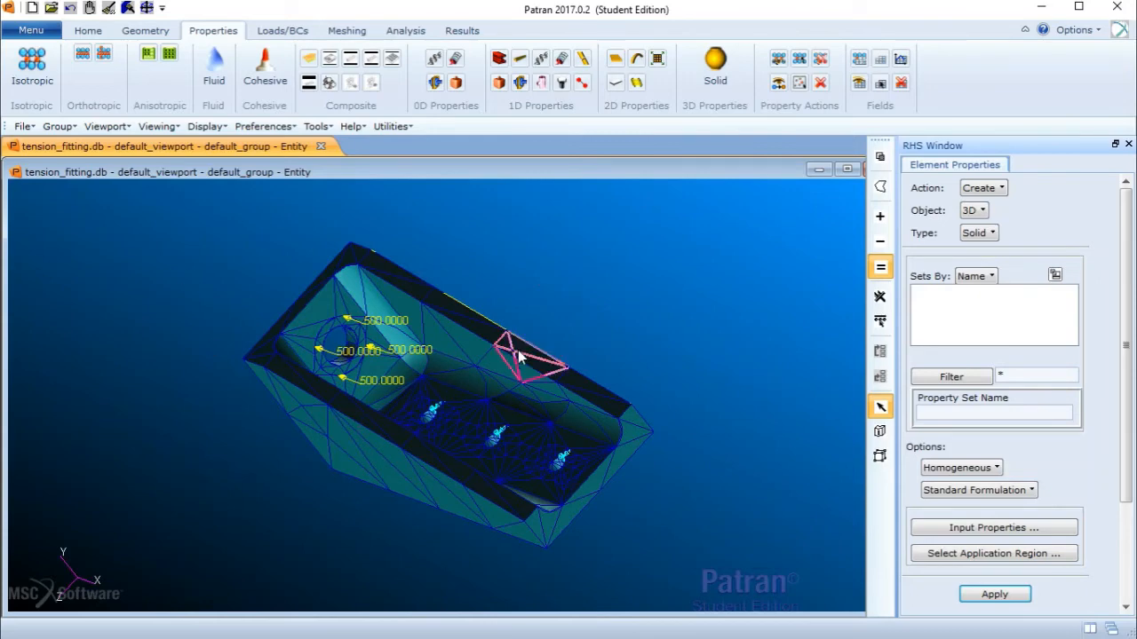
click(1003, 529)
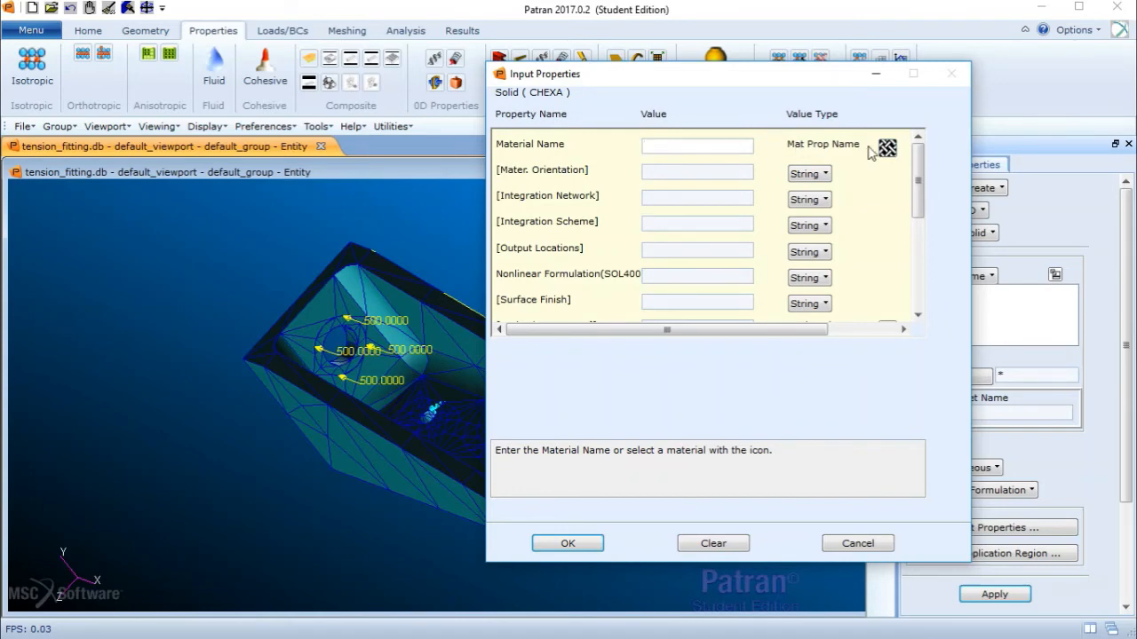
click(887, 148)
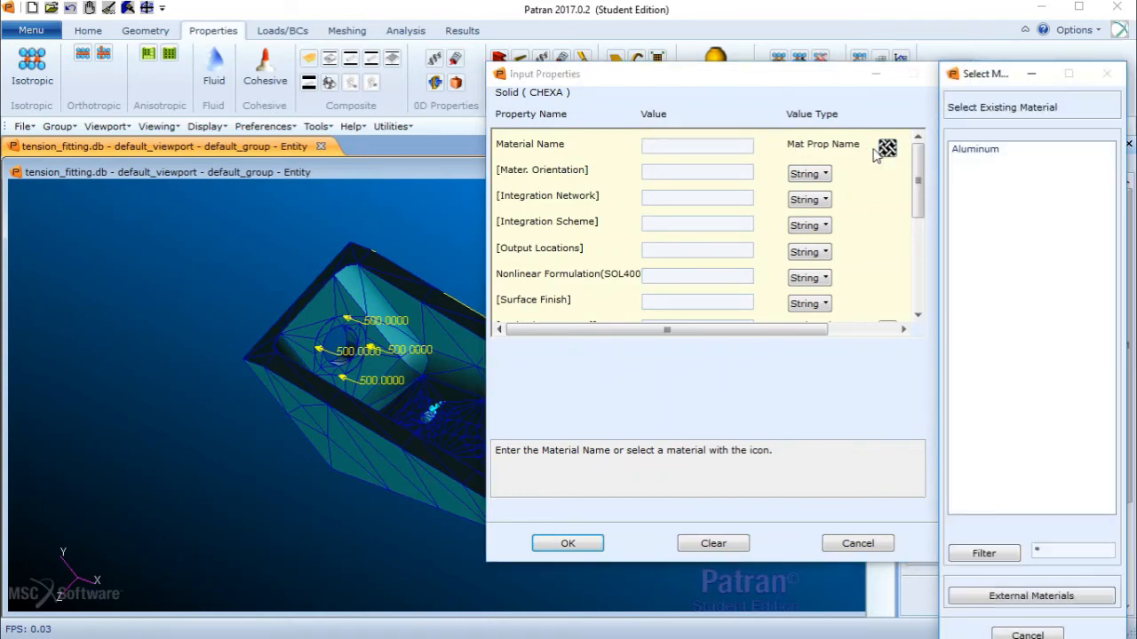
click(976, 149)
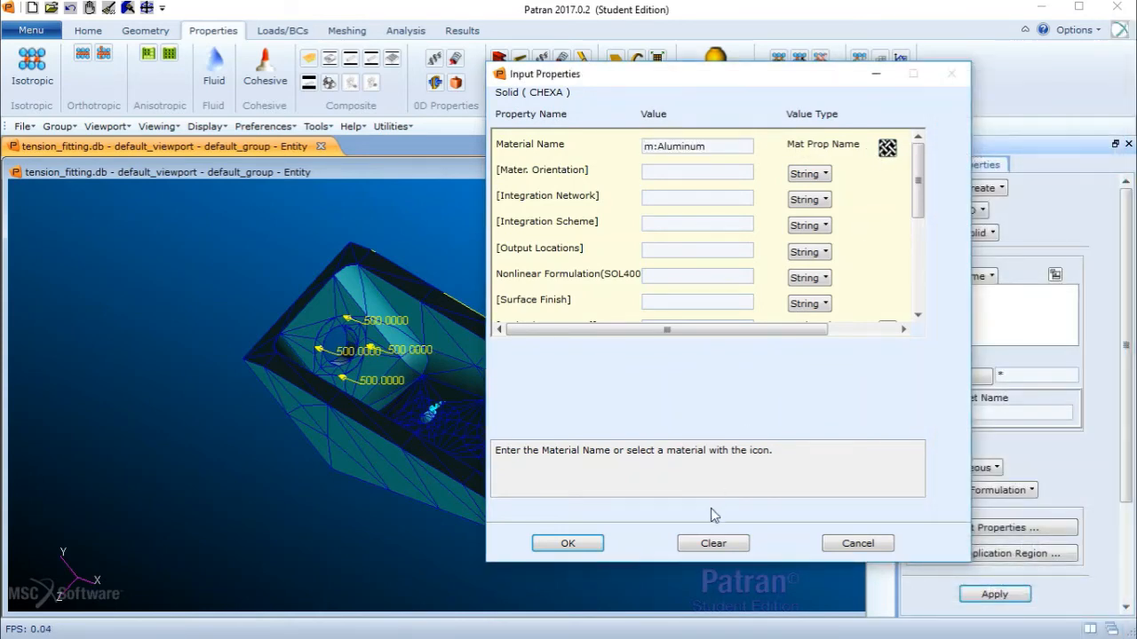
click(568, 545)
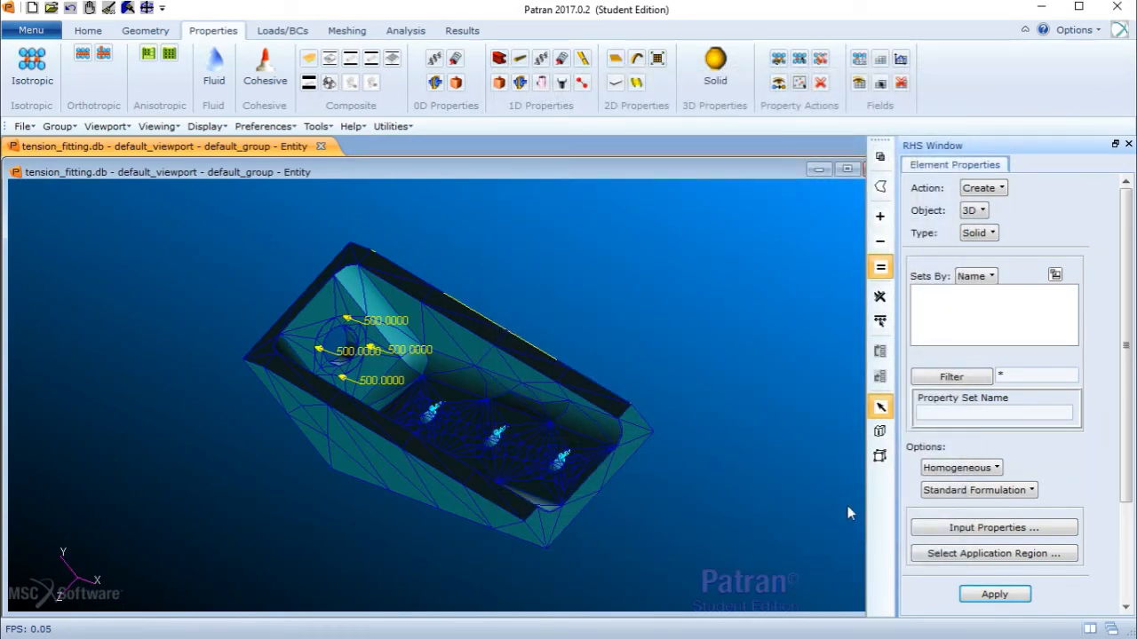
- Select the whole solid as the property's application region, add it, and confirm
click(973, 553)
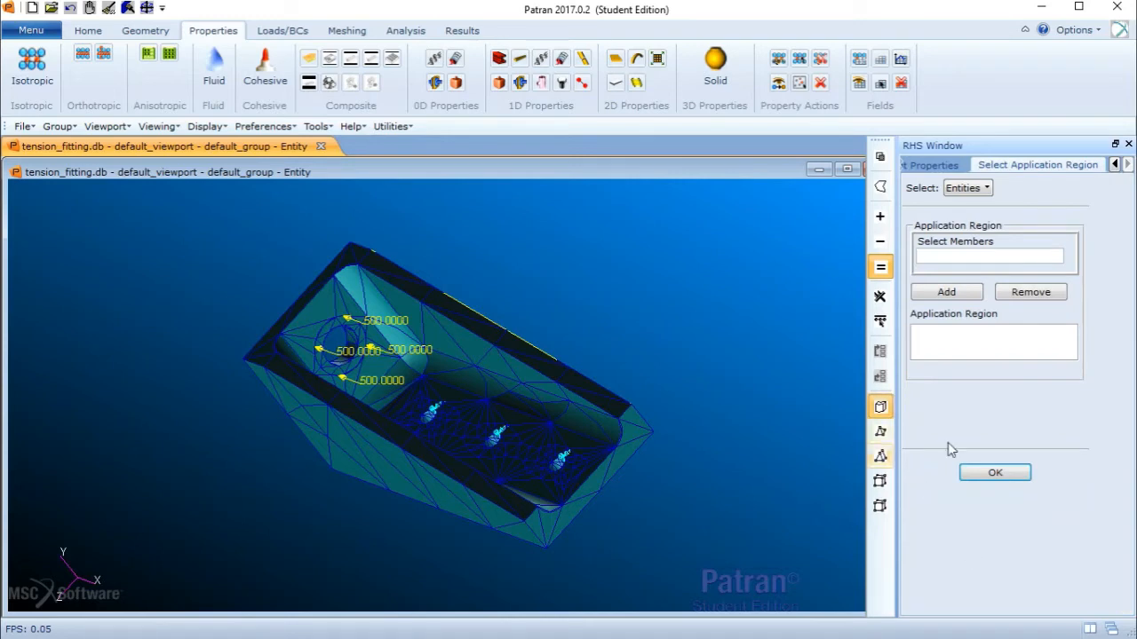
click(967, 267)
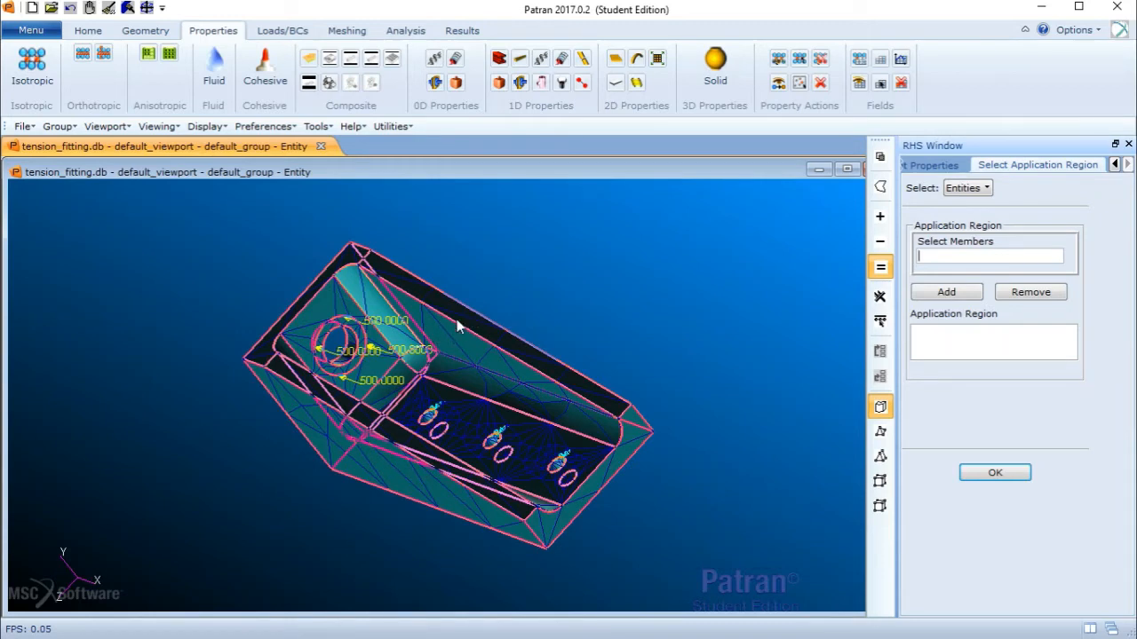
drag(110, 224, 772, 556)
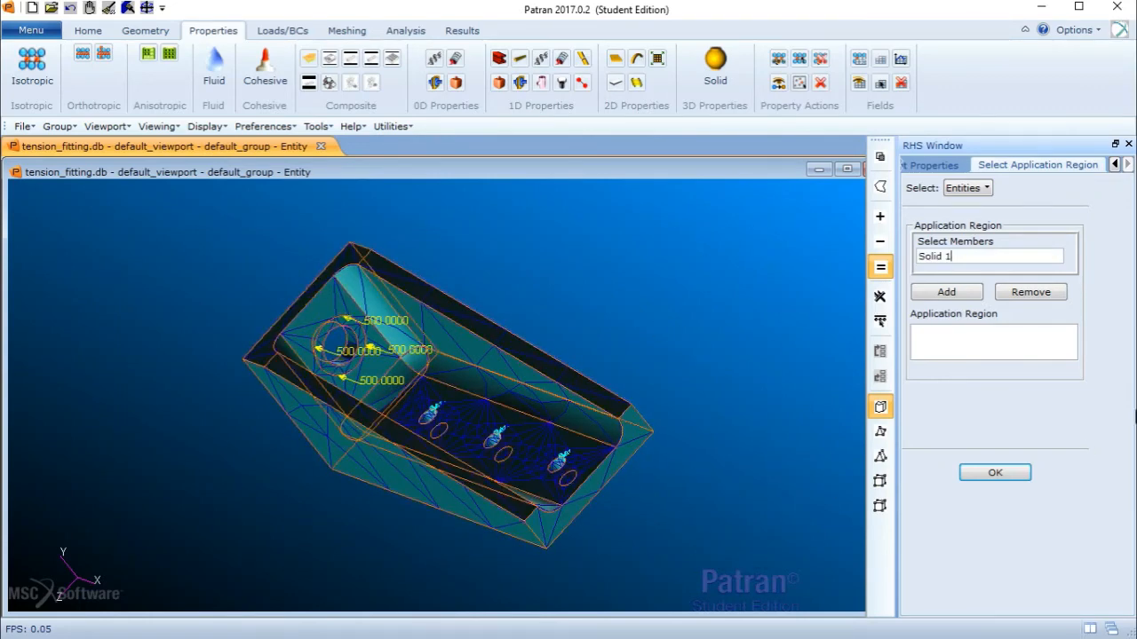
click(977, 293)
click(1000, 473)
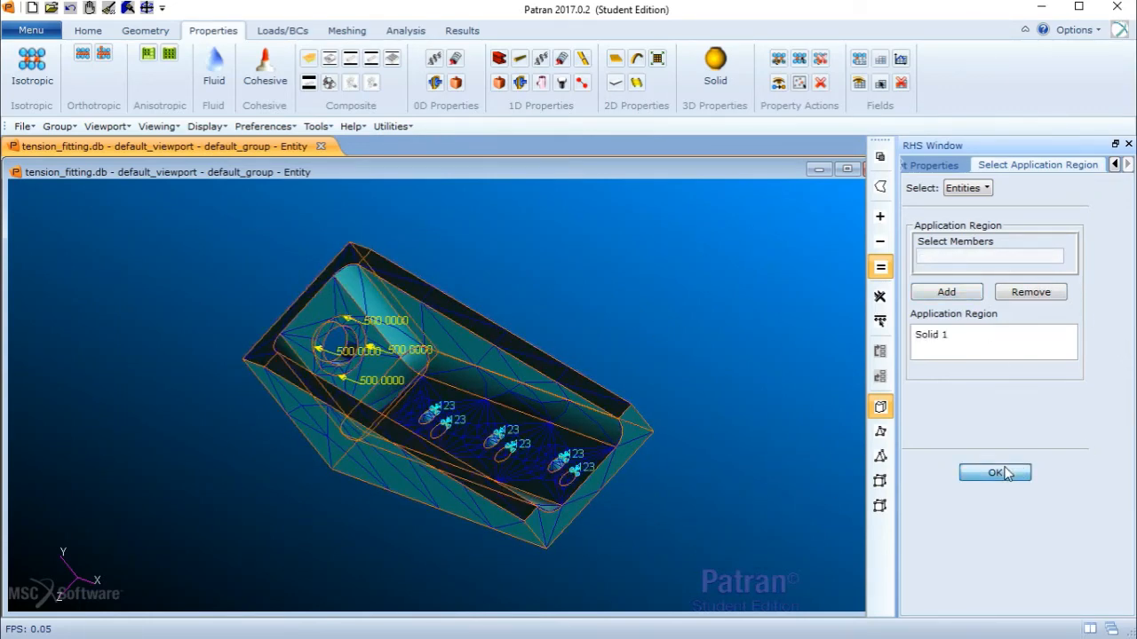
- Try to apply the solid element property without a property set name
scroll(1134, 382, down, 3)
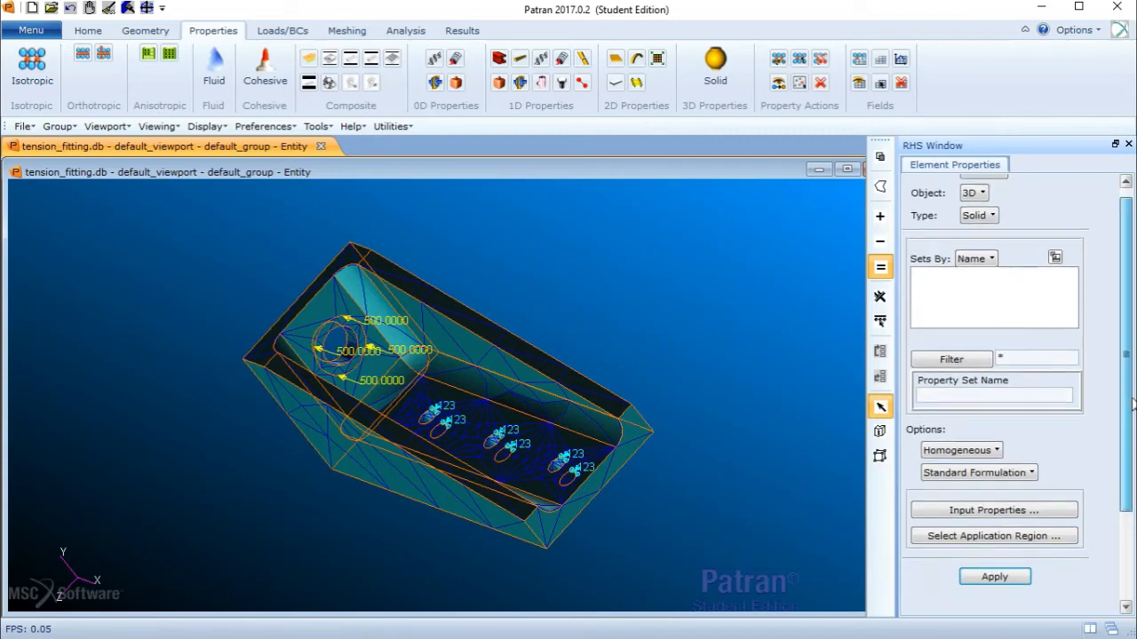
click(1019, 477)
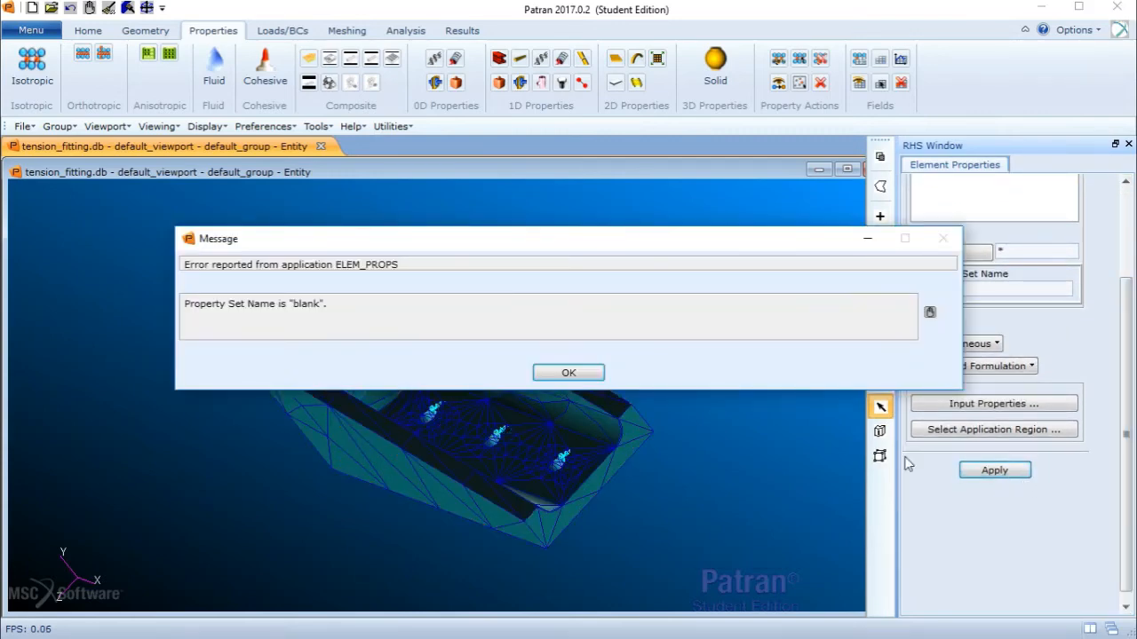
click(568, 373)
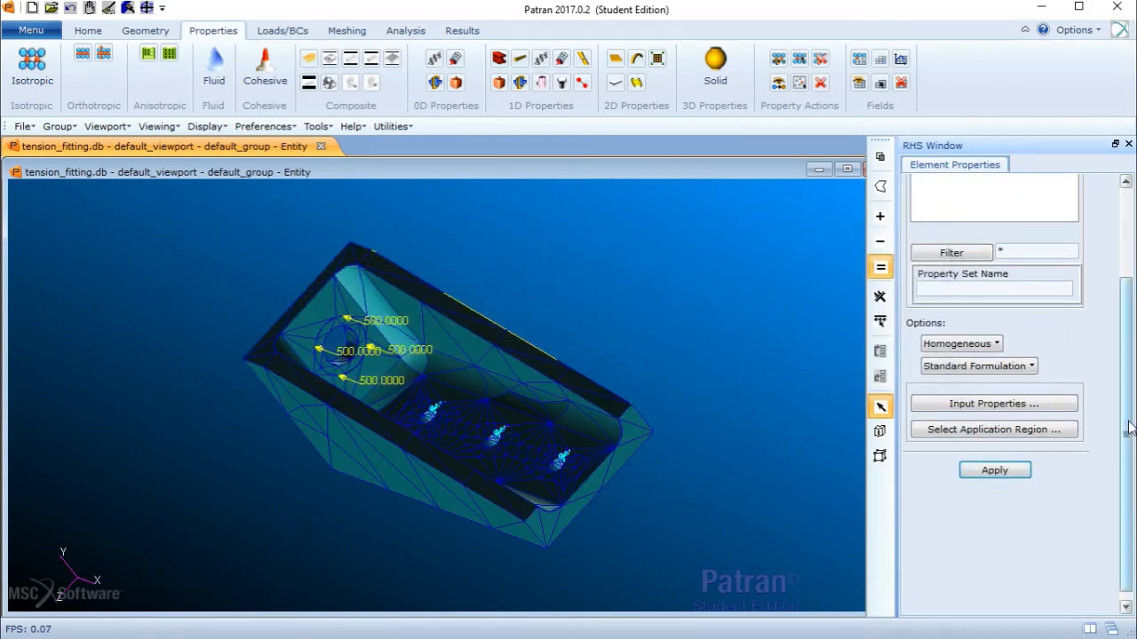
- Name the solid property set 3d_tets and apply it
drag(1126, 420, 1134, 241)
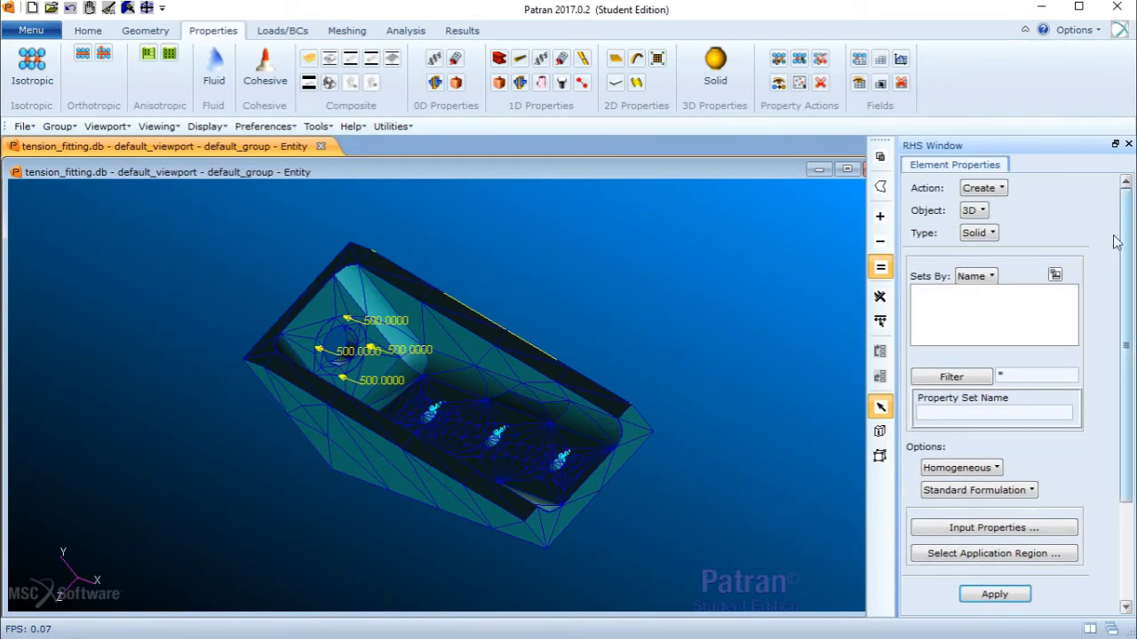
click(975, 415)
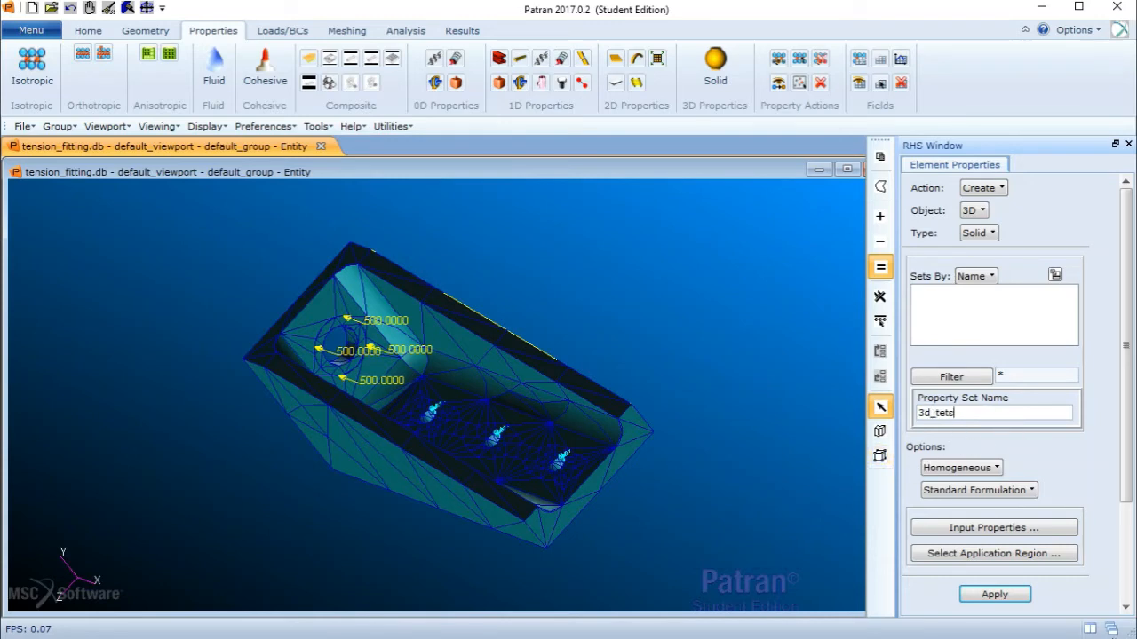
click(1021, 597)
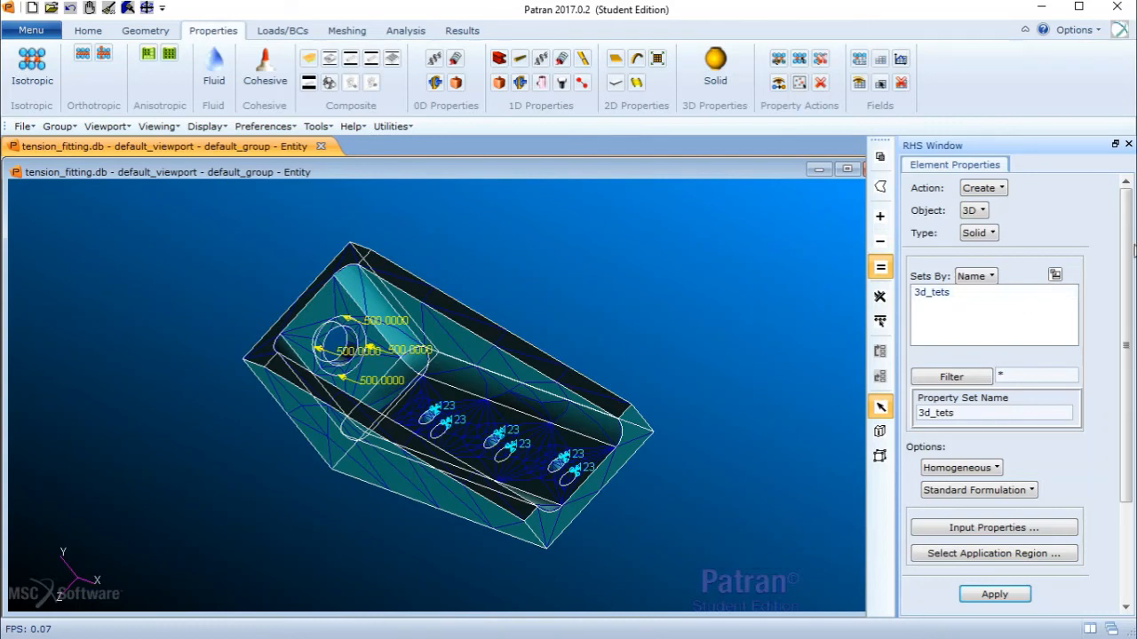
- Review the loads and boundary conditions assigned to the Default load case without changing them
drag(1128, 260, 1129, 270)
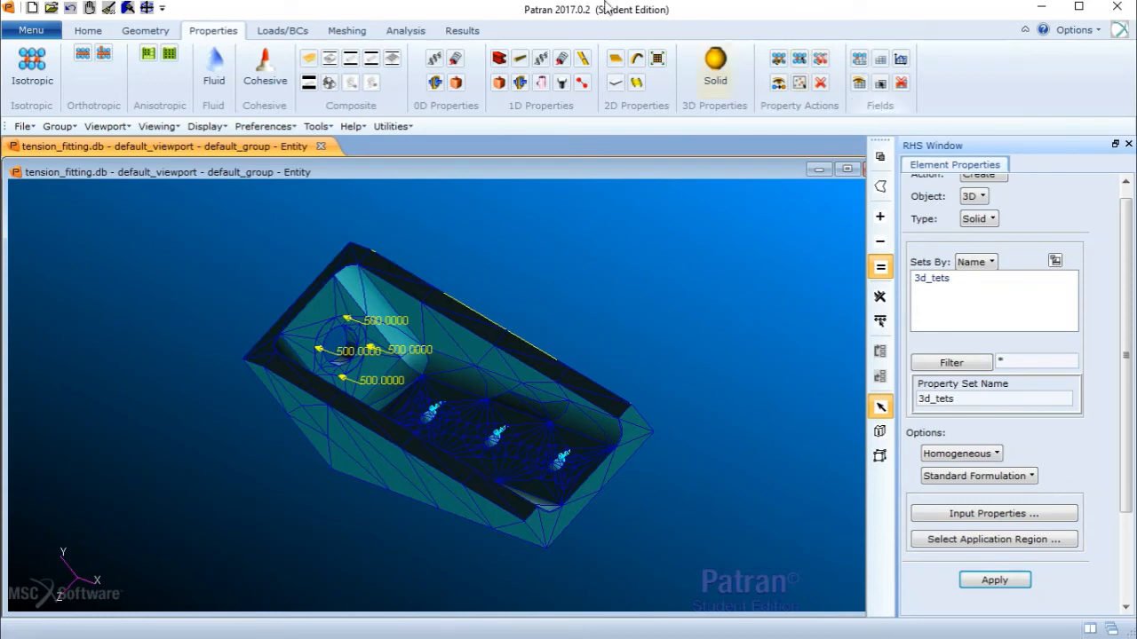
click(408, 31)
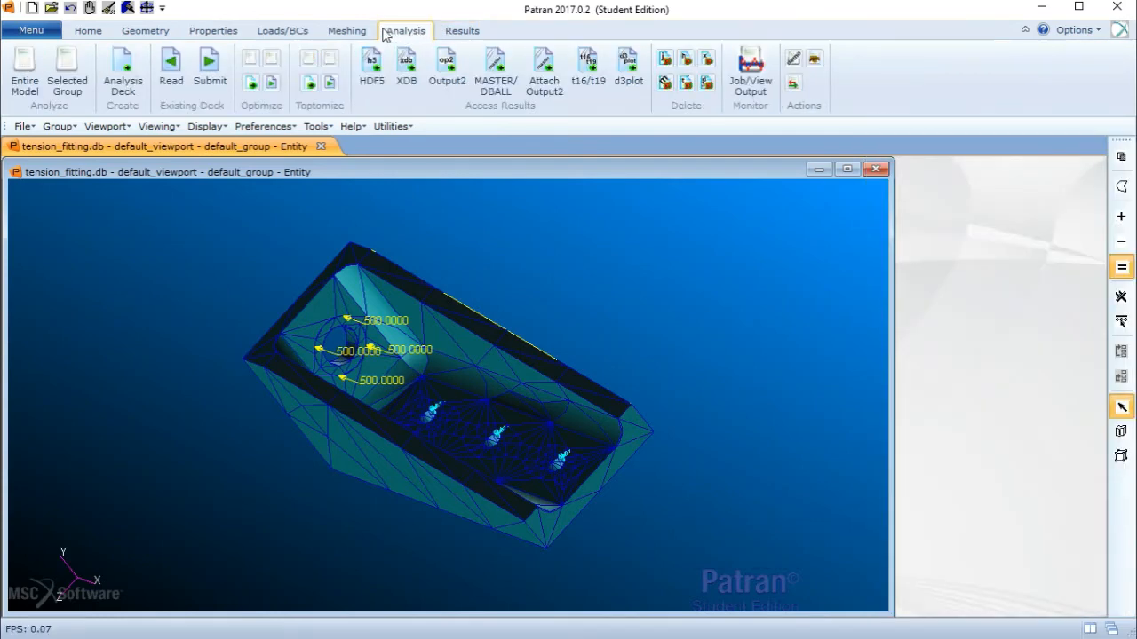
click(277, 31)
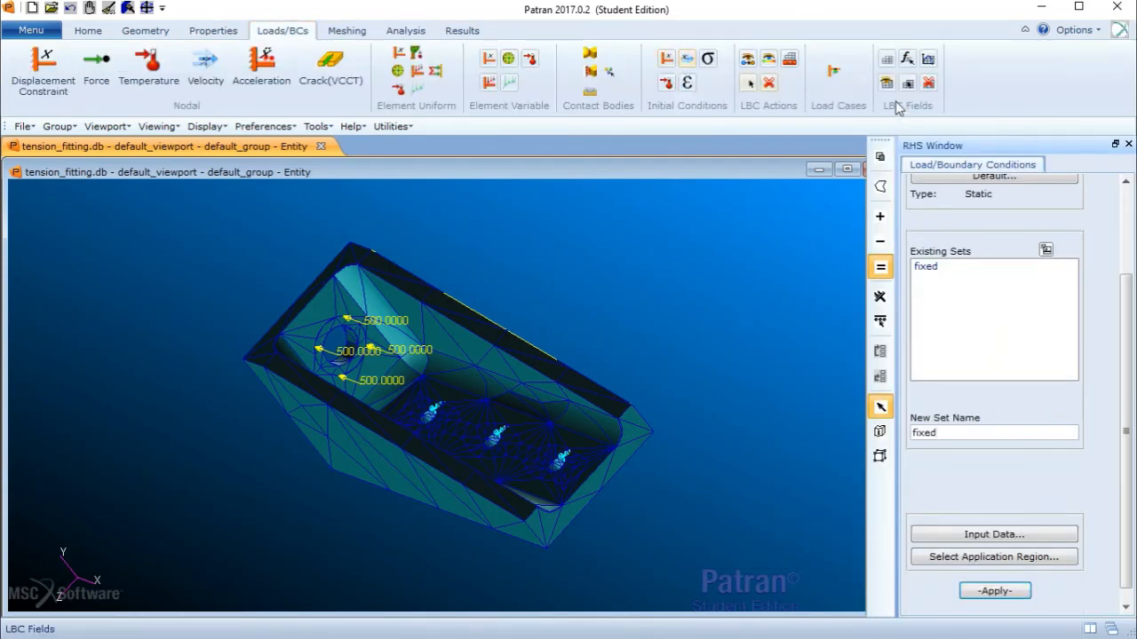
click(846, 84)
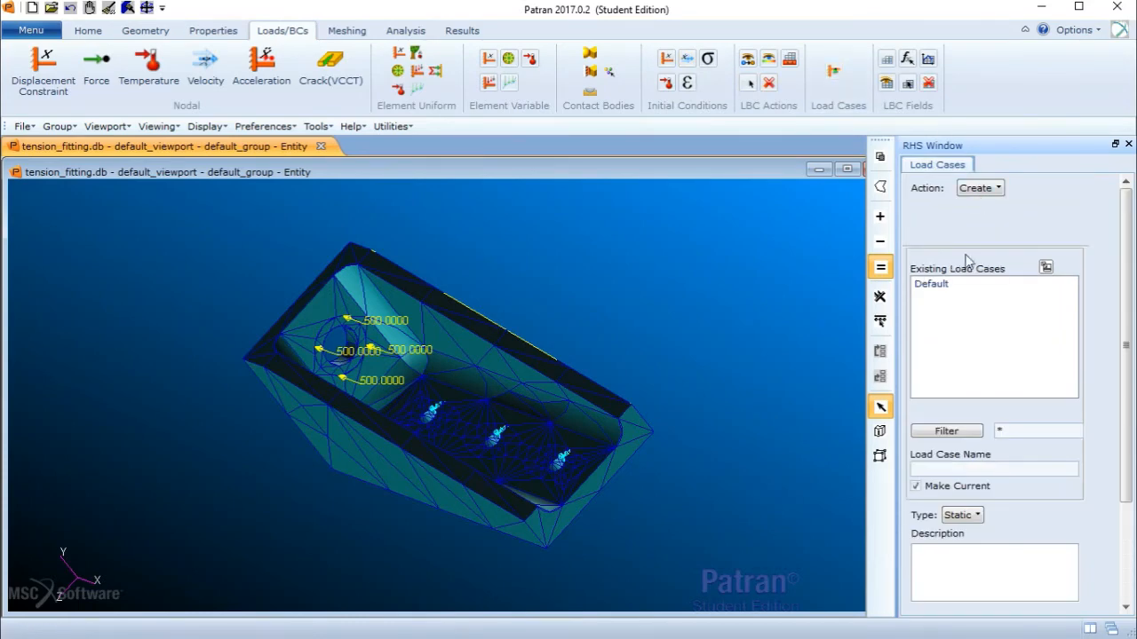
click(948, 289)
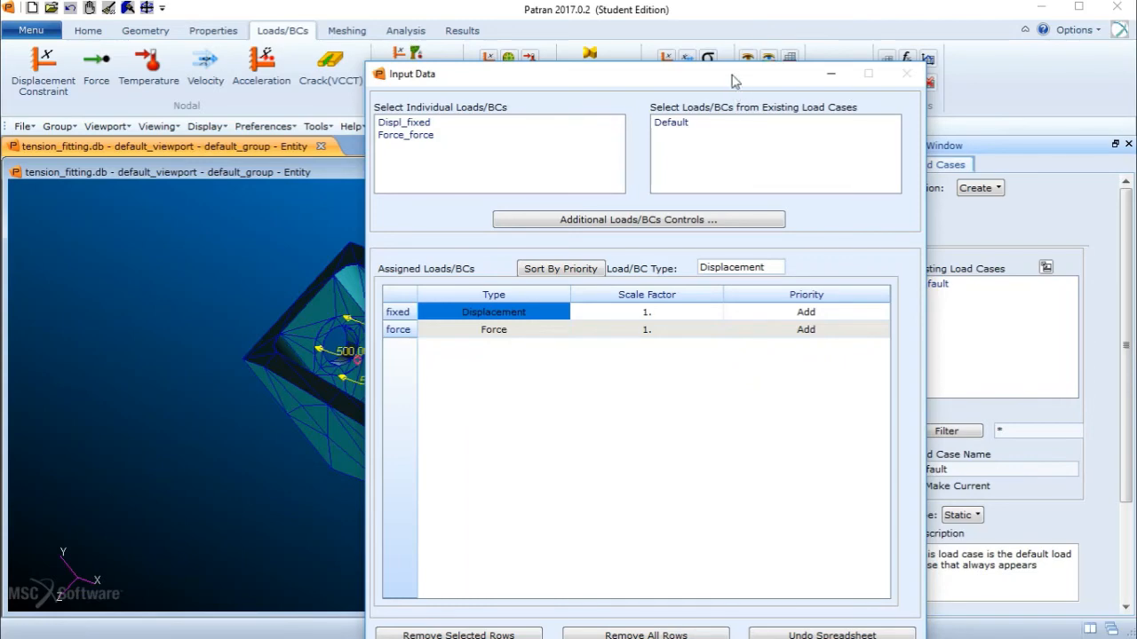
drag(727, 75, 658, 31)
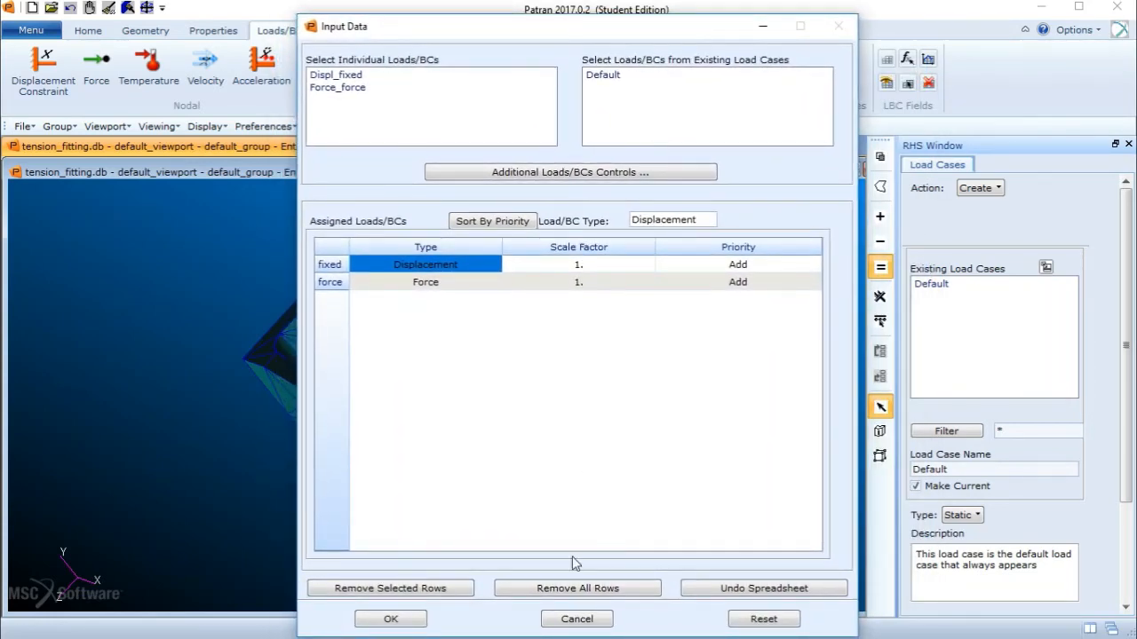
click(586, 621)
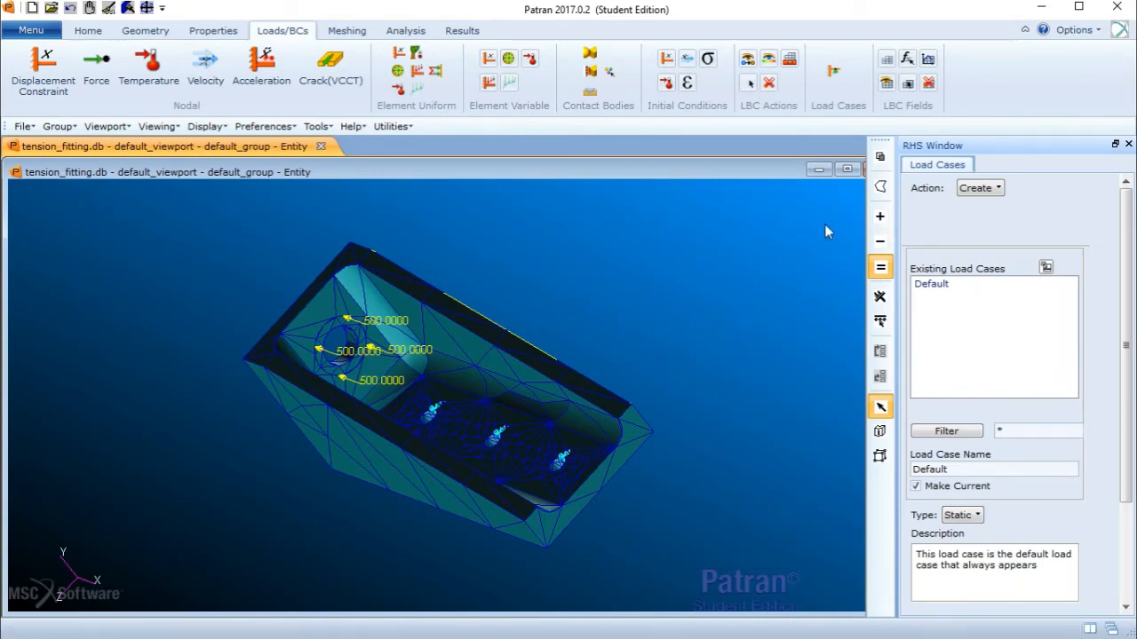
- Run a full linear static MSC.Nastran analysis of the entire model as job tension_fitting
click(422, 34)
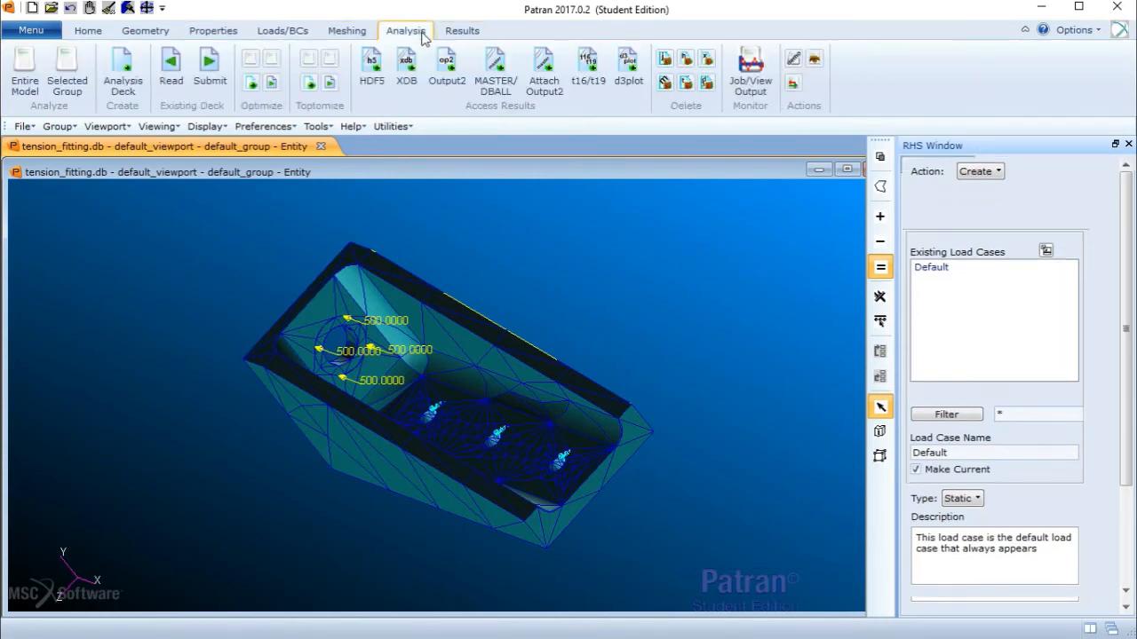
click(29, 74)
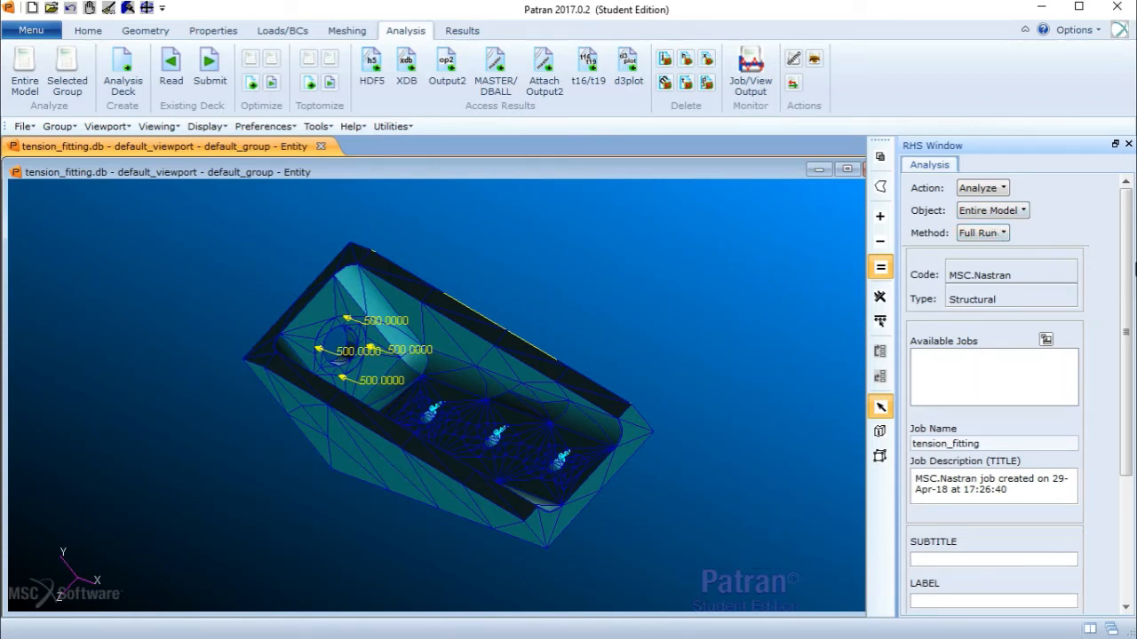
drag(1126, 263, 1124, 408)
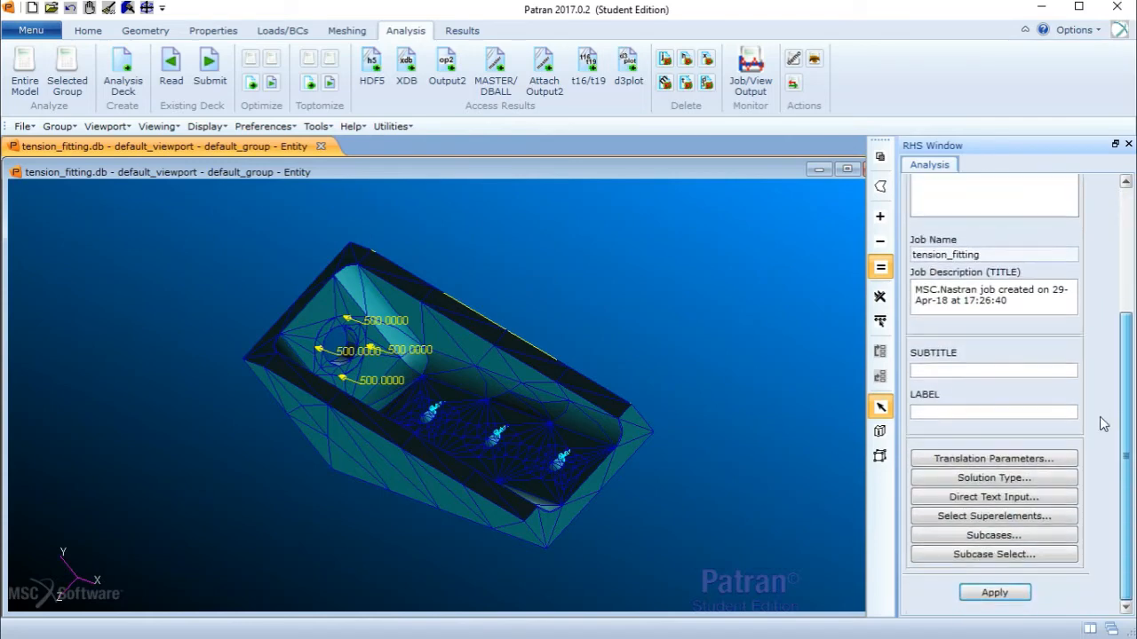
click(1019, 481)
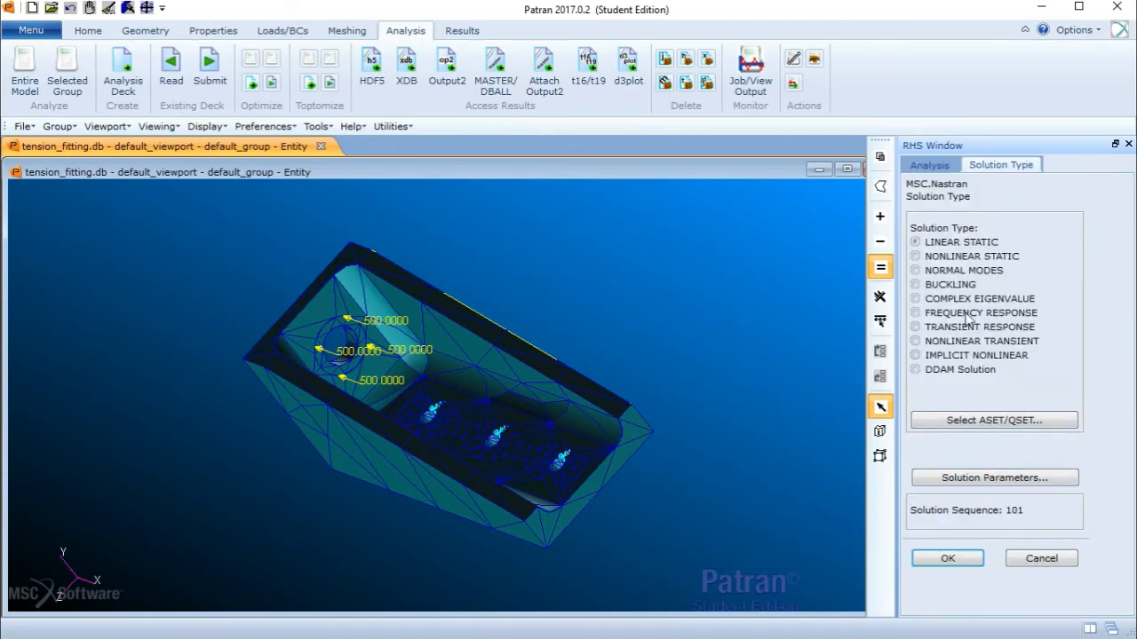
click(947, 557)
scroll(1132, 400, up, 3)
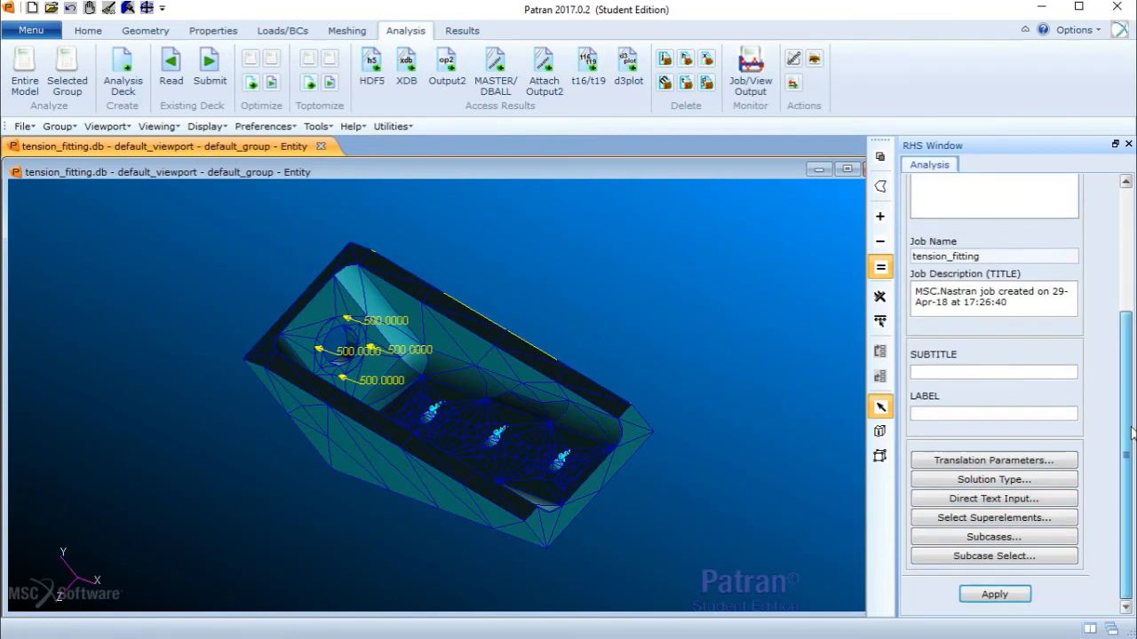
mouse_move(1133, 400)
mouse_down()
mouse_move(1132, 355)
mouse_move(1130, 380)
mouse_up()
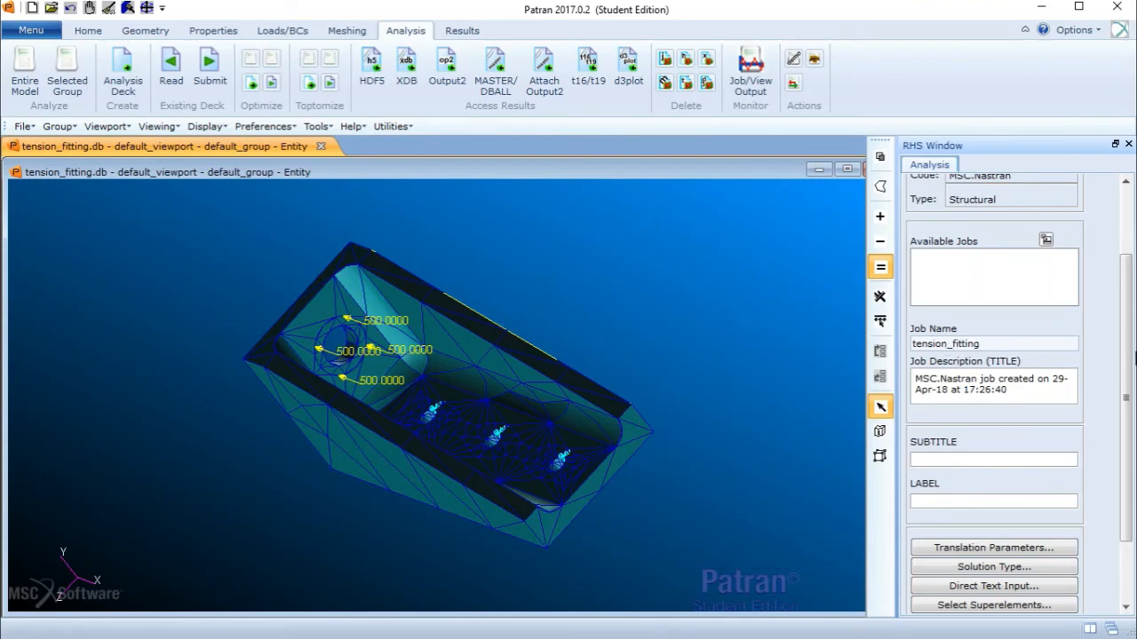
scroll(1133, 359, down, 3)
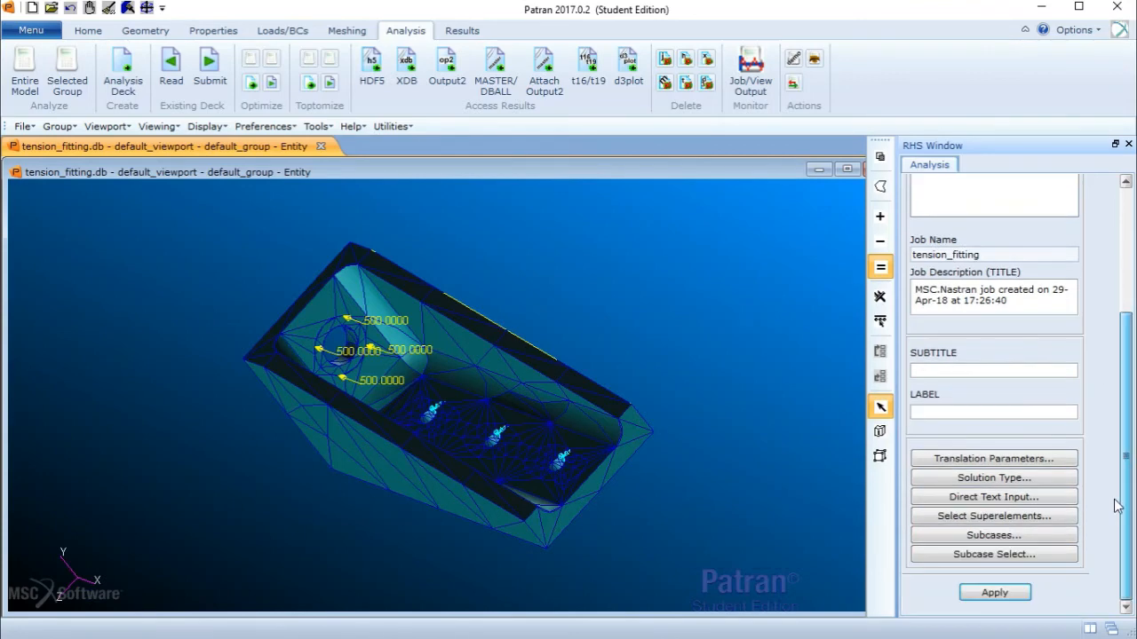
click(970, 601)
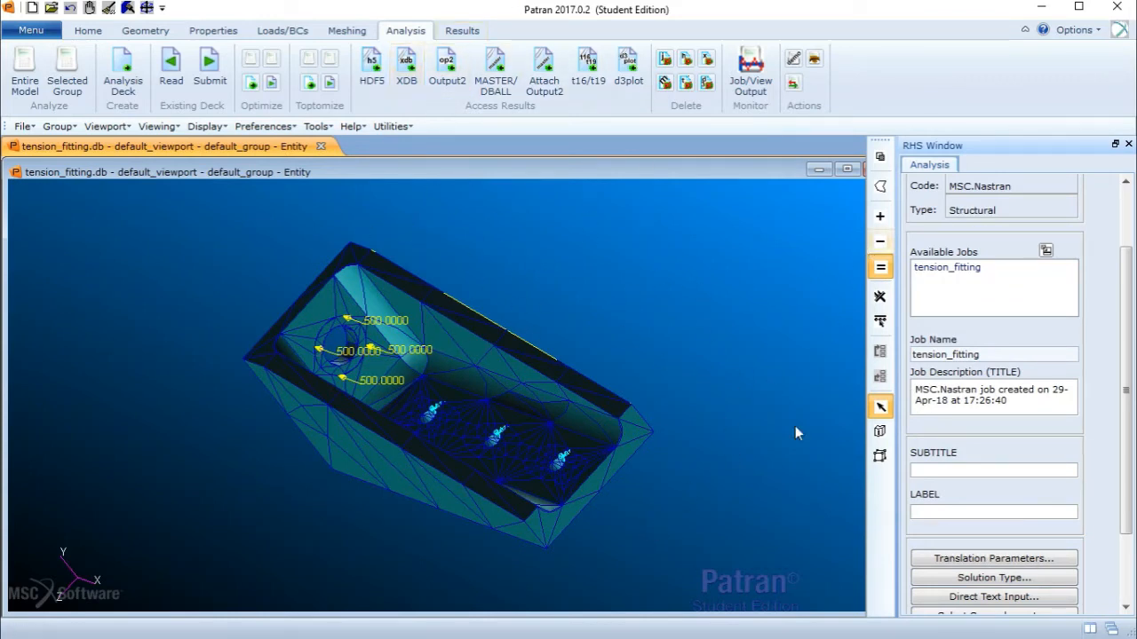
- Switch to File Explorer to check the Tutorial folder for the analysis output files, then return to Patran
click(1044, 10)
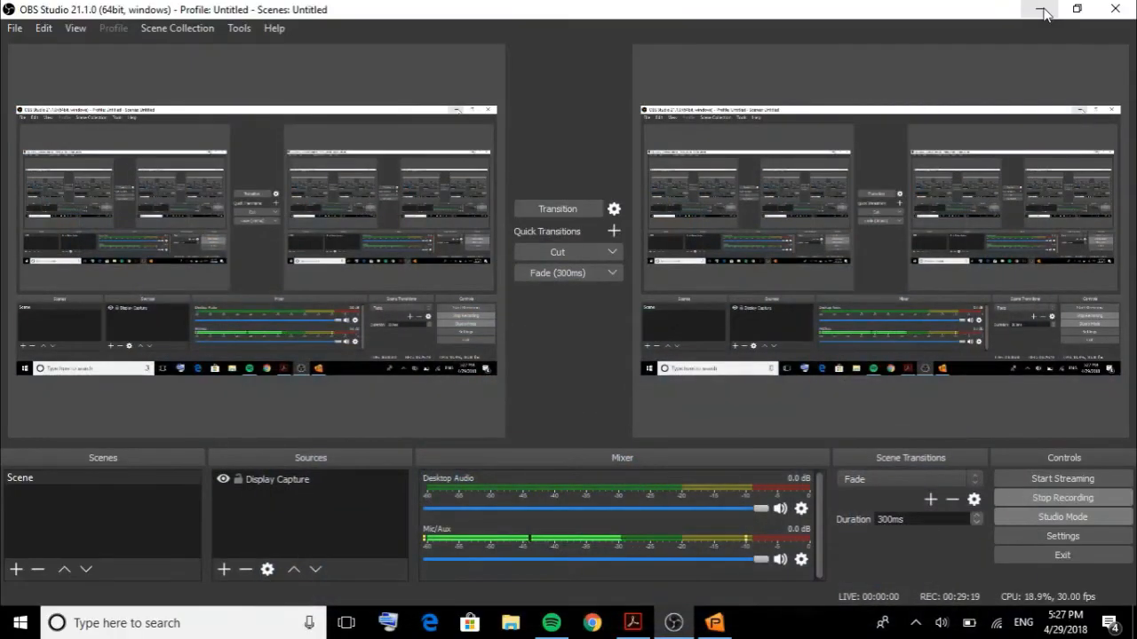
click(1039, 7)
double_click(356, 369)
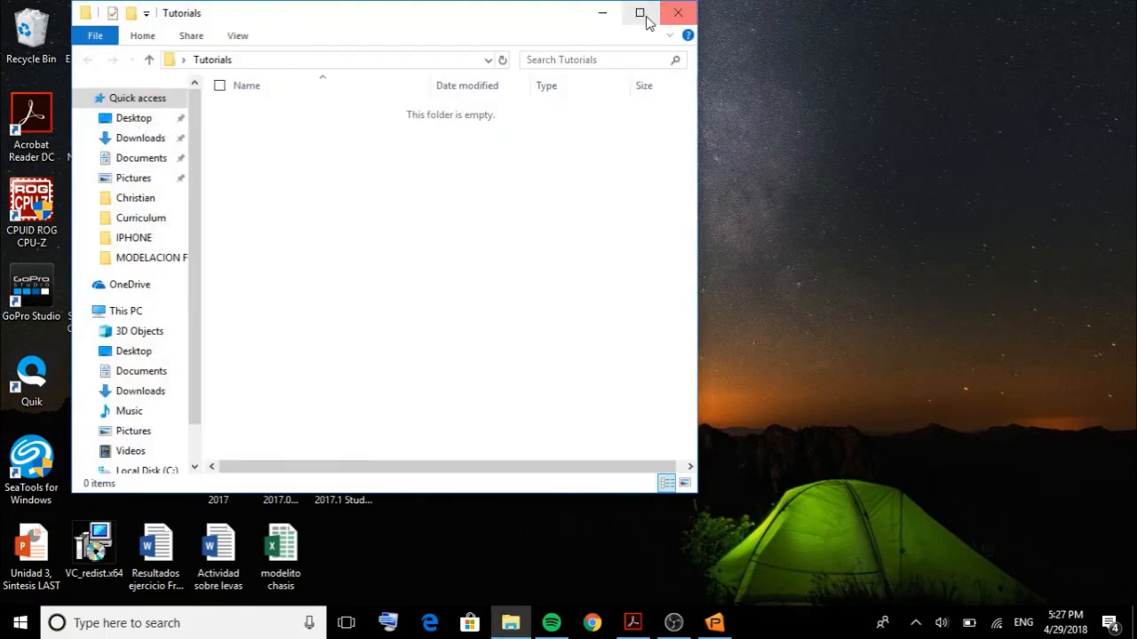
click(678, 12)
click(349, 319)
double_click(349, 319)
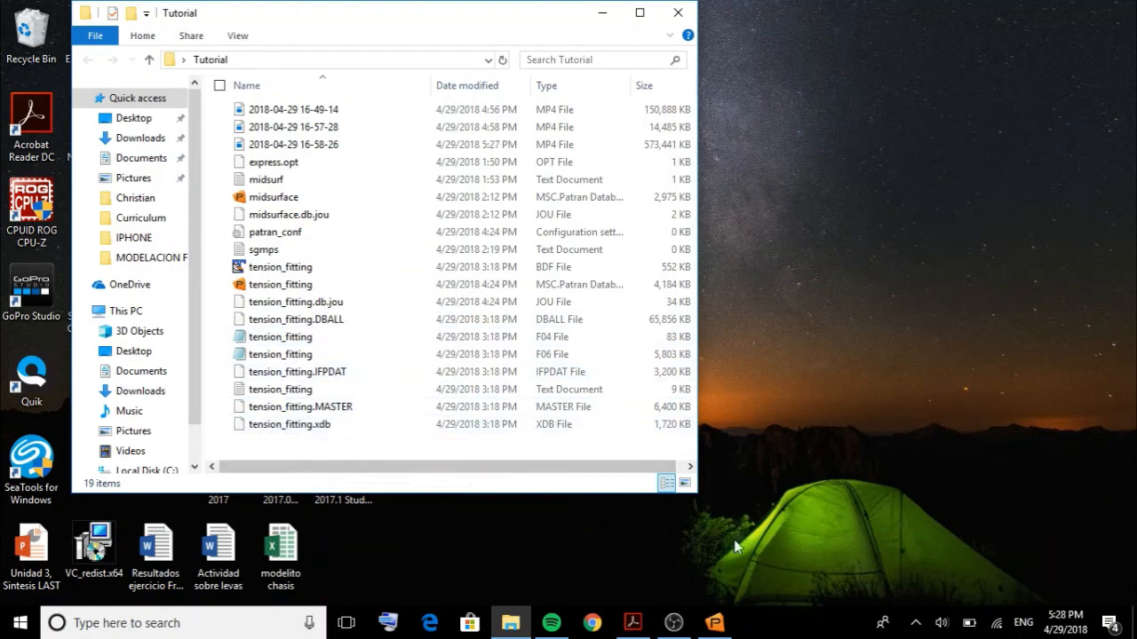
click(714, 622)
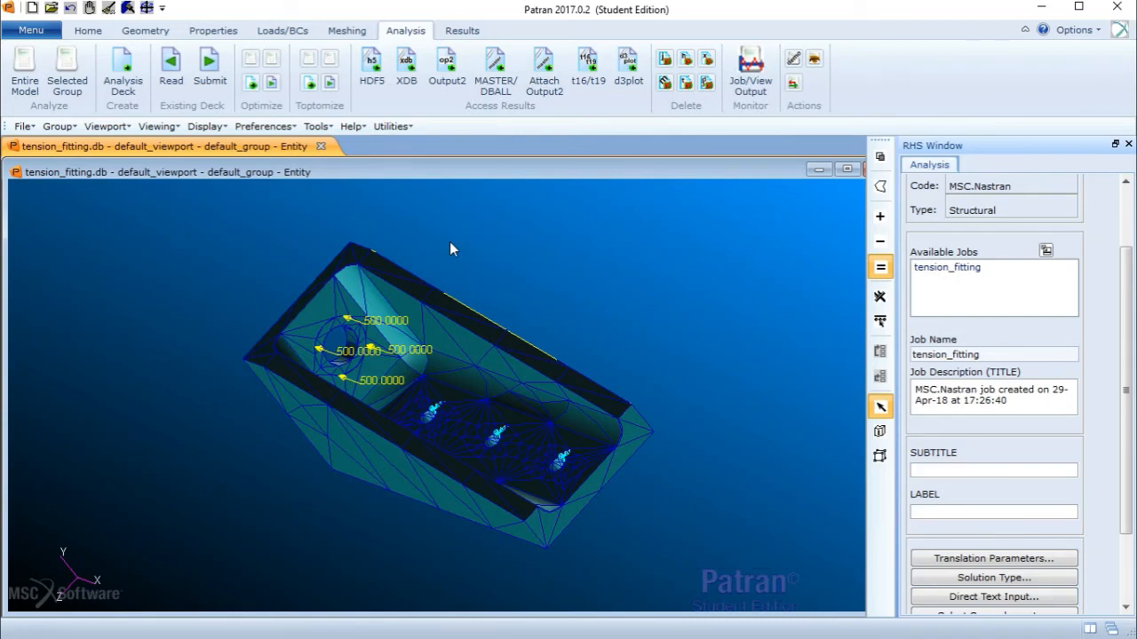
- Attach the tension_fitting XDB results file from the Tutorial folder to the job
click(421, 87)
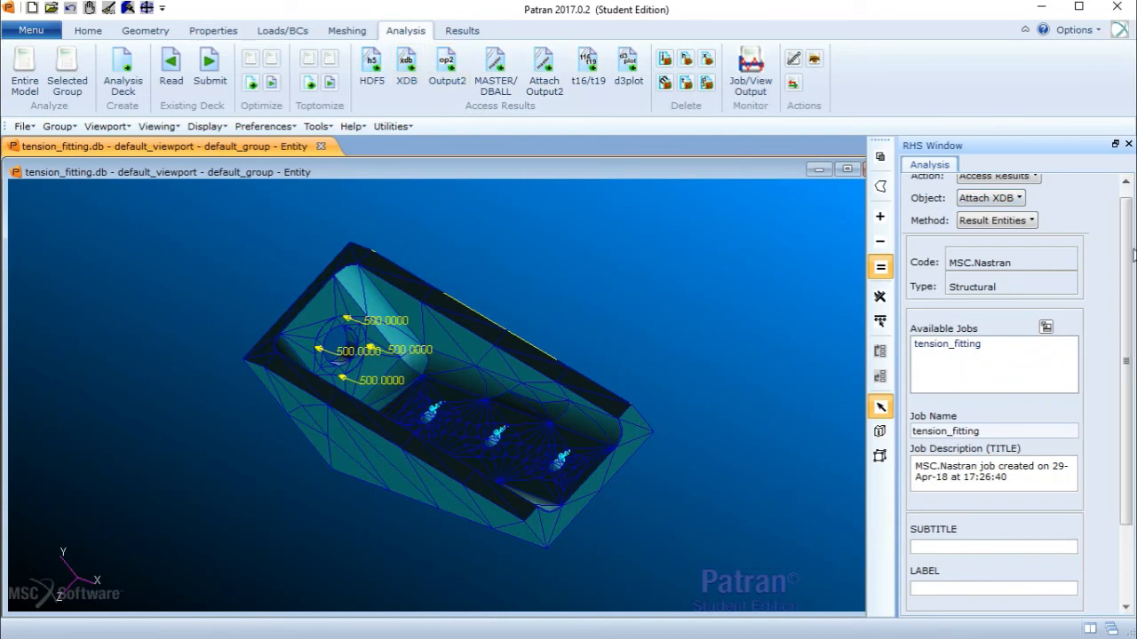
scroll(1128, 226, up, 1)
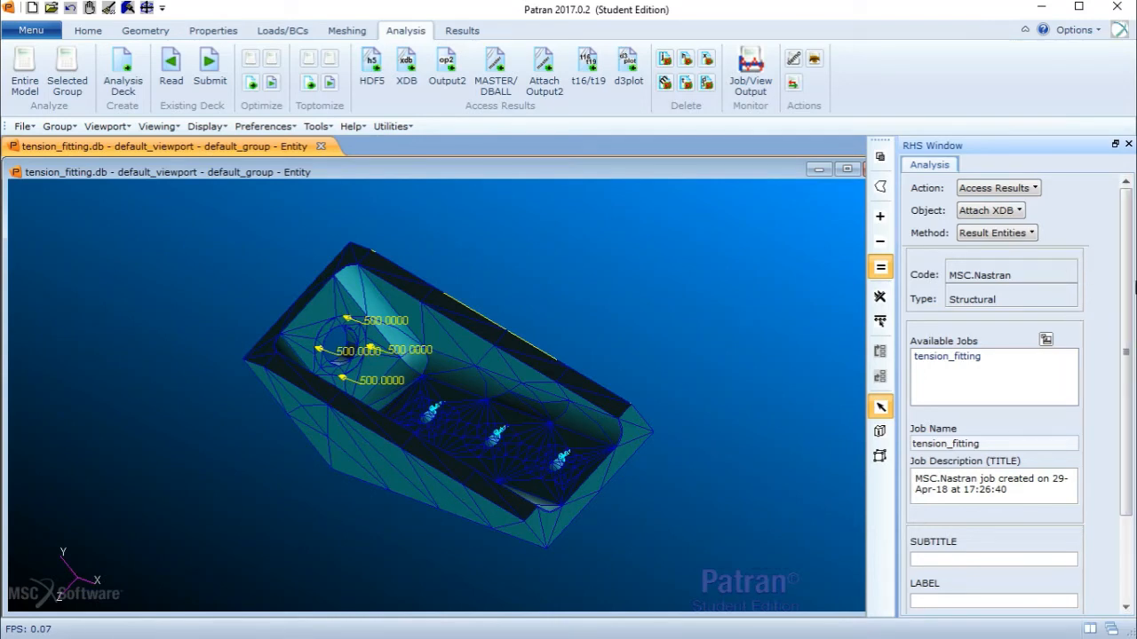
drag(1131, 290, 1099, 492)
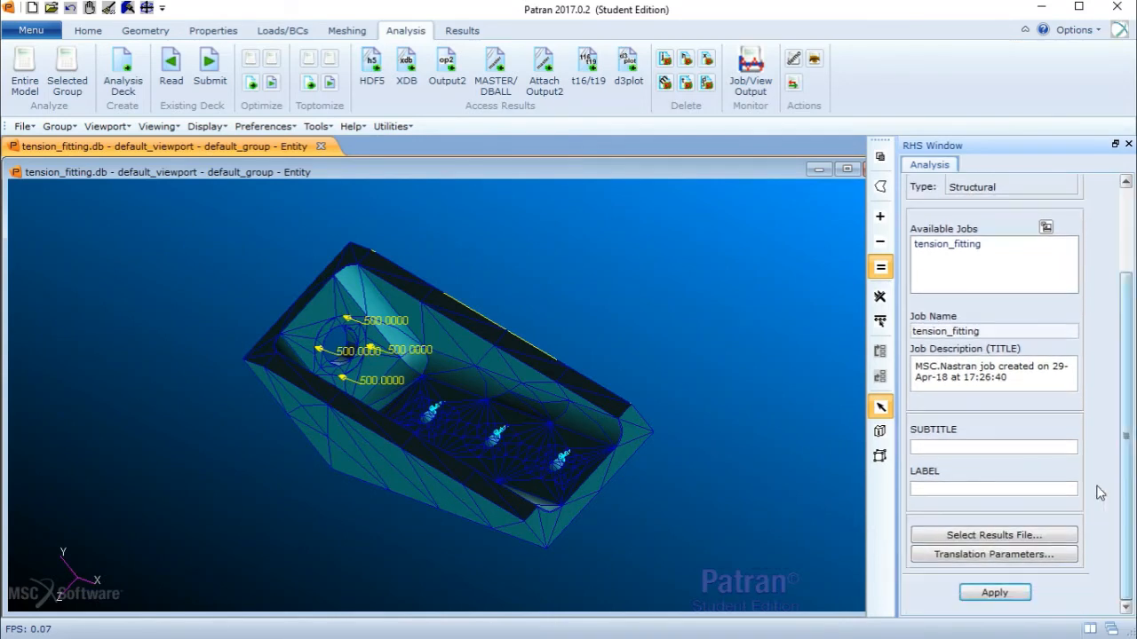
click(1050, 535)
click(619, 180)
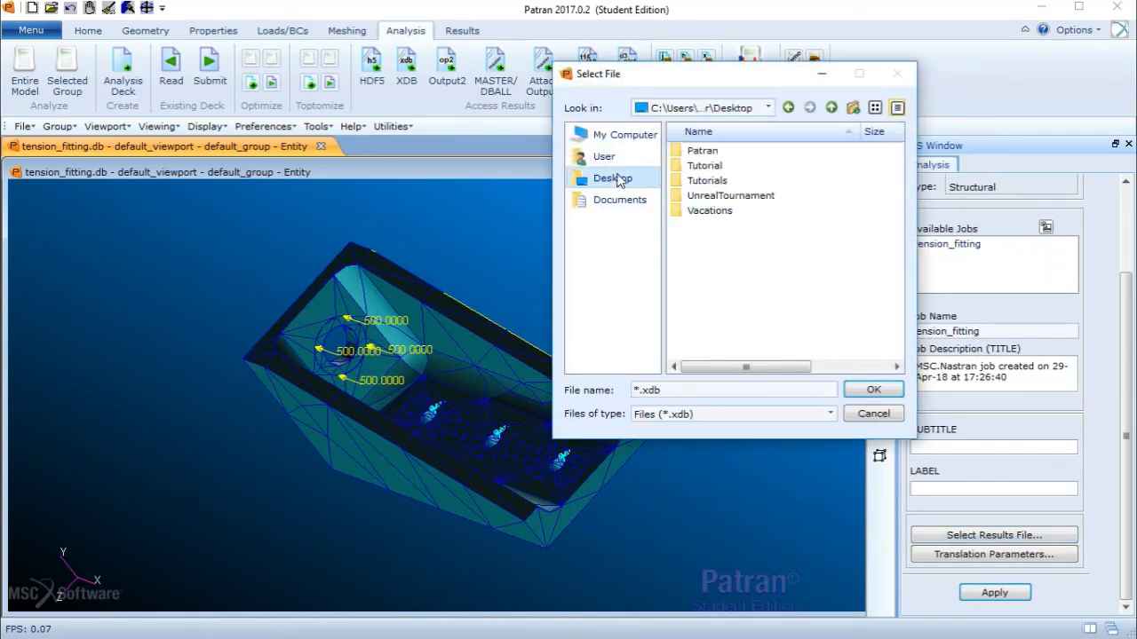
double_click(716, 168)
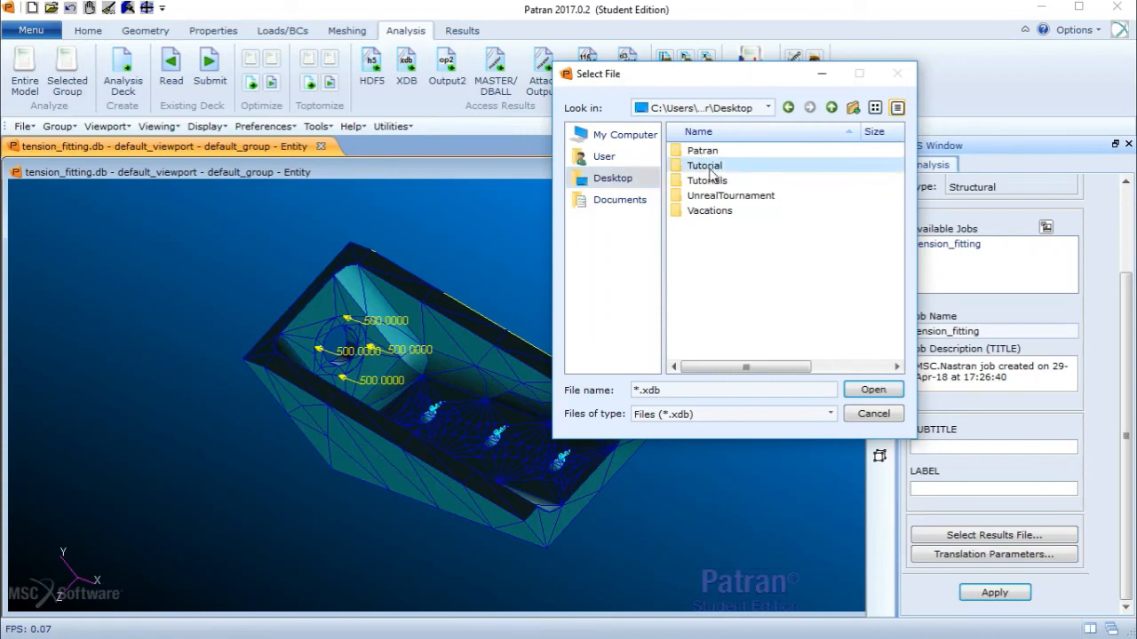
double_click(727, 152)
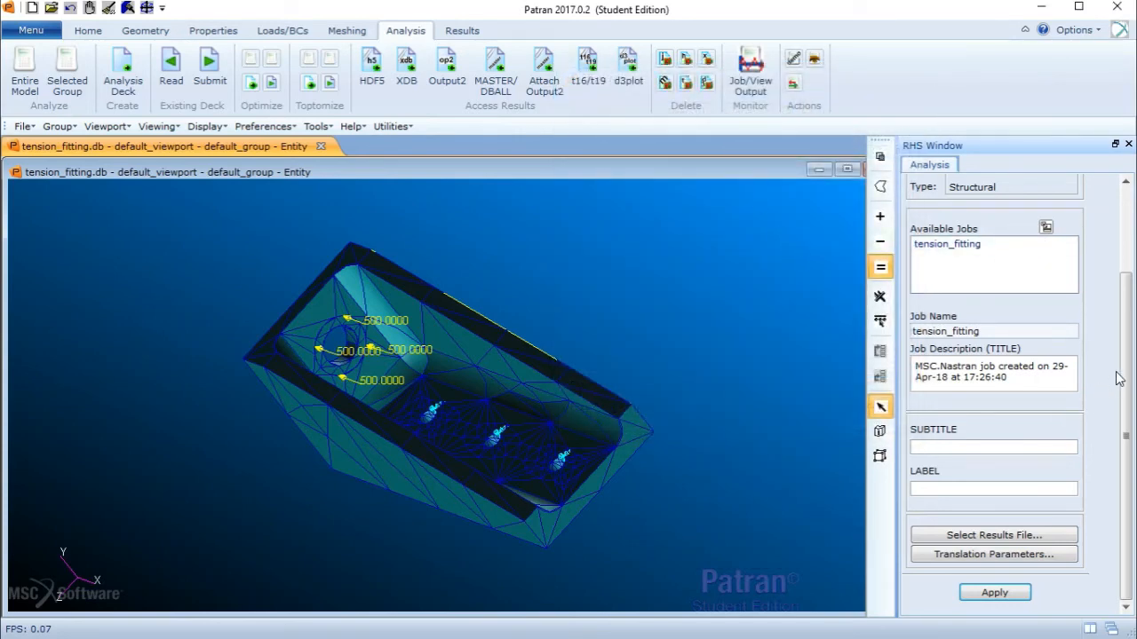
click(995, 594)
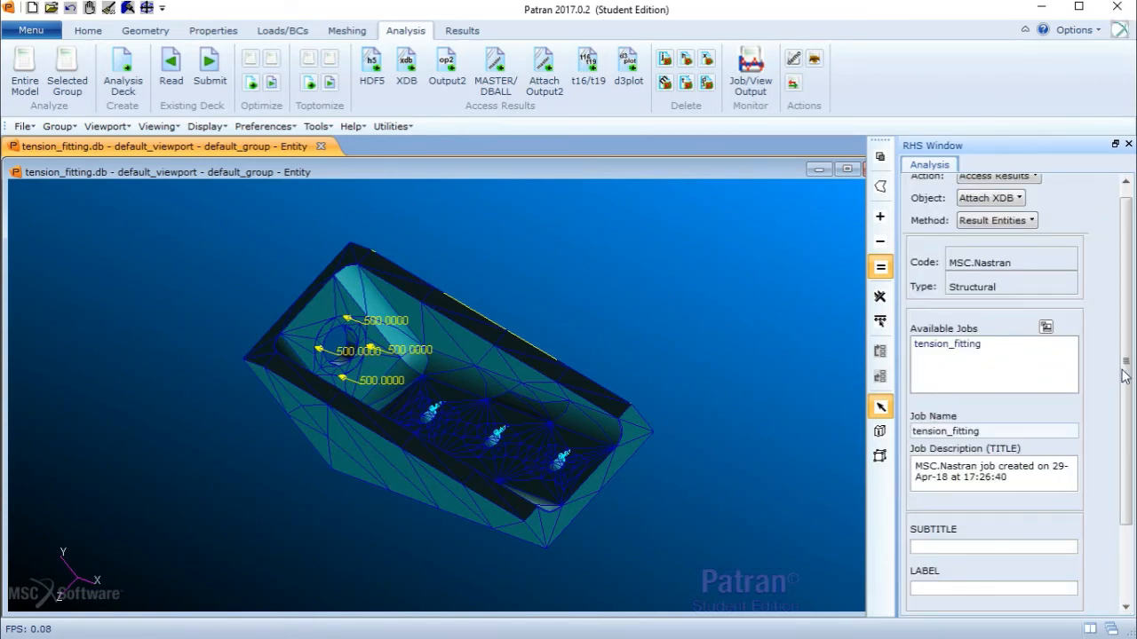
drag(1129, 370, 1130, 335)
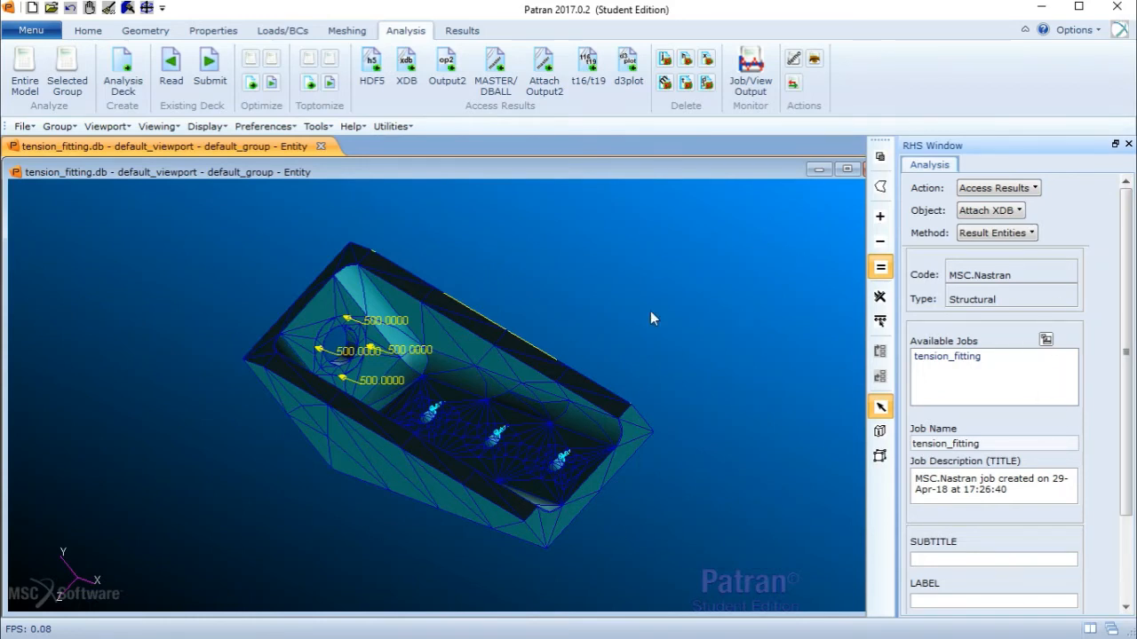
- Create a deformation plot of the translational displacements for the Default static subcase and rotate the model to inspect it
click(462, 31)
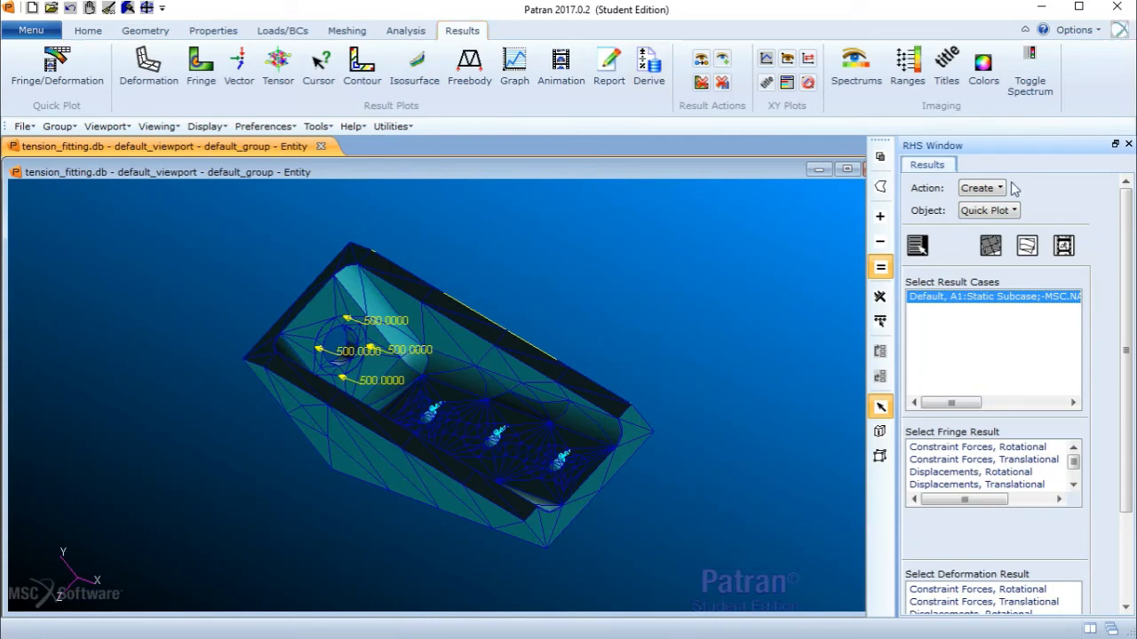
click(1000, 213)
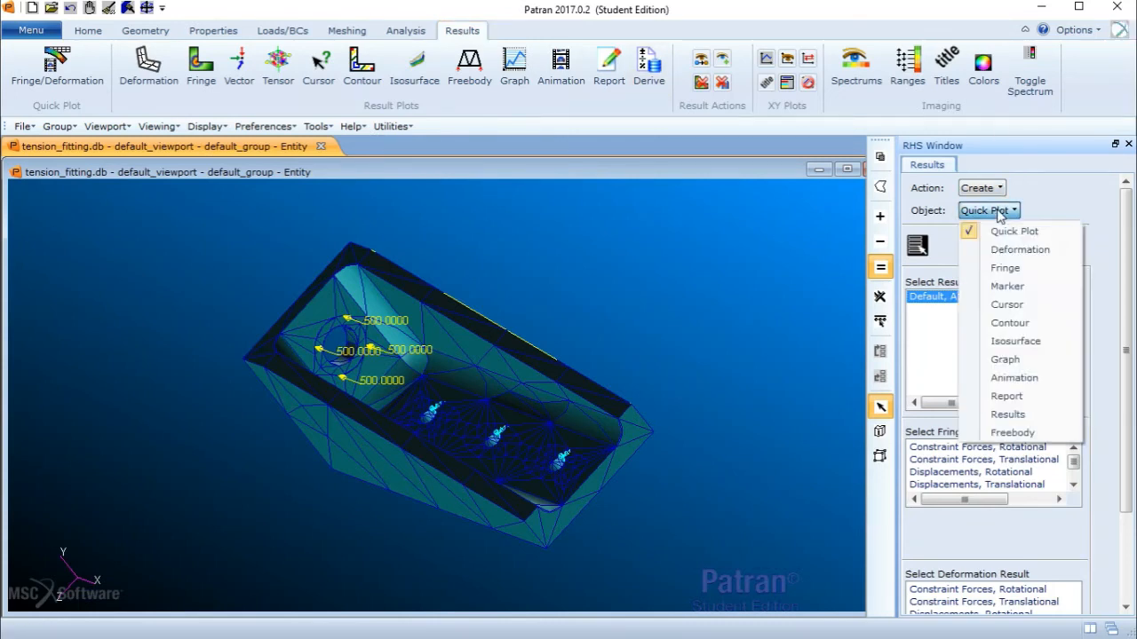
click(1017, 250)
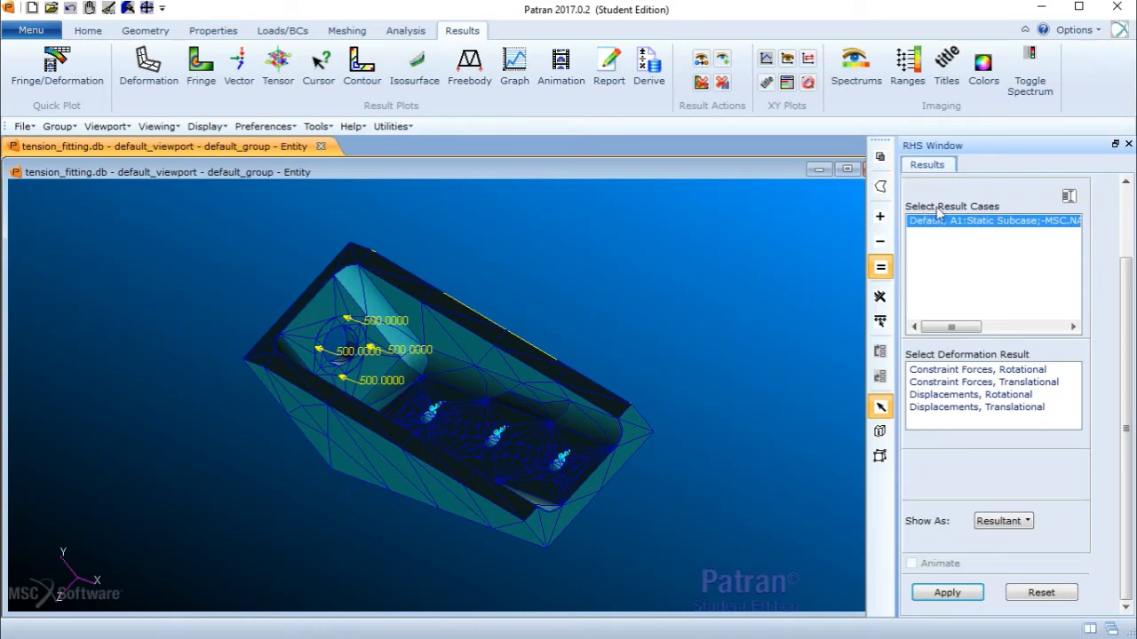
click(959, 407)
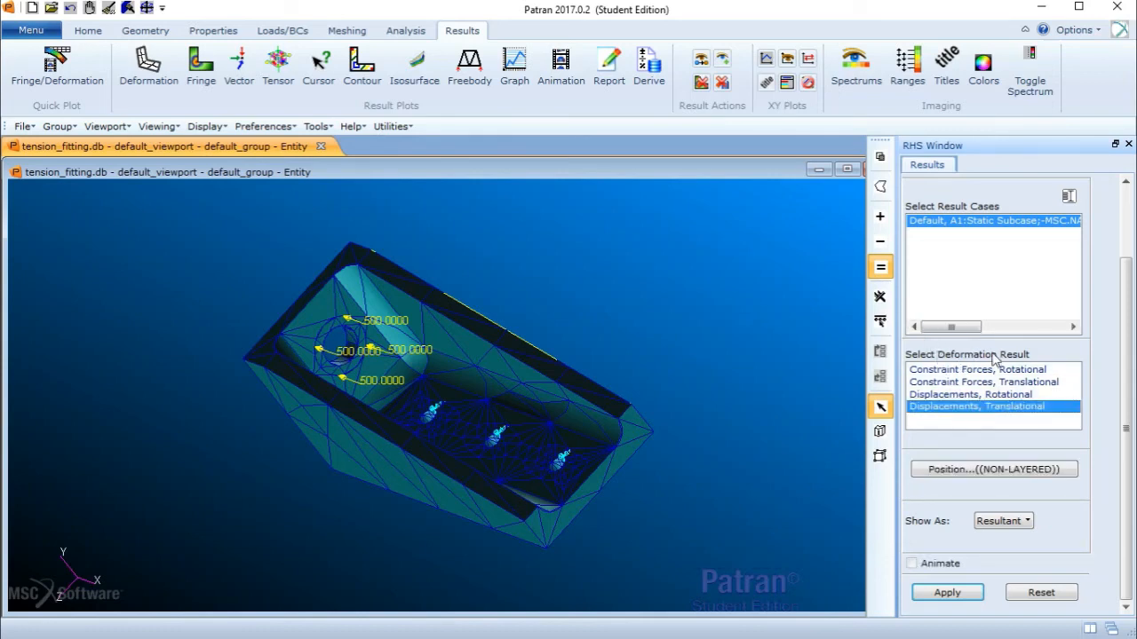
click(947, 592)
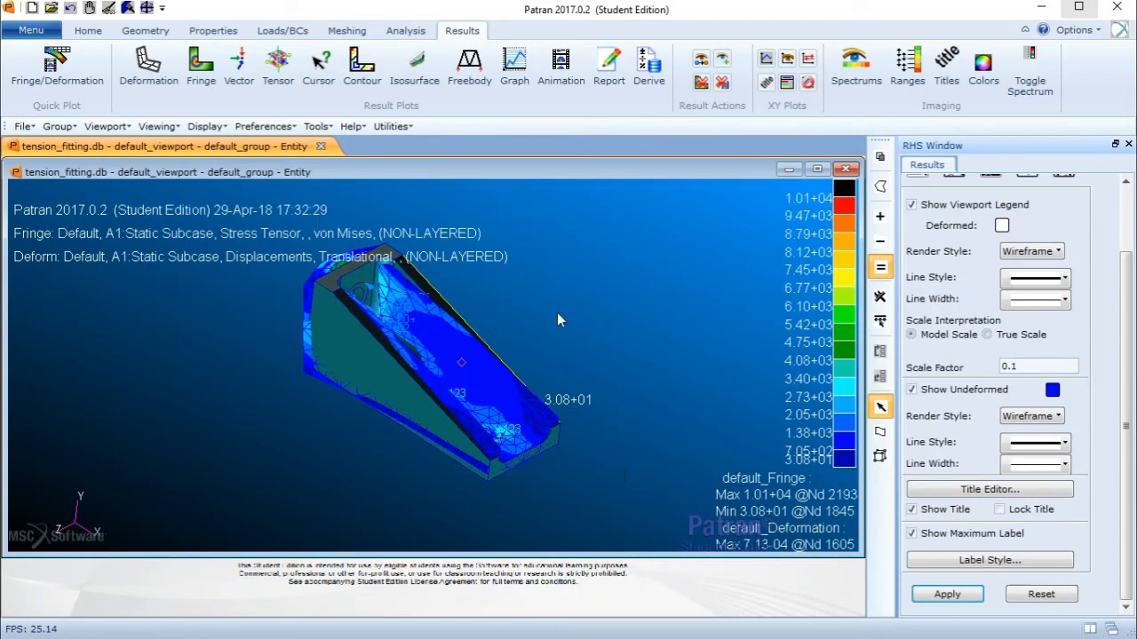
middle_drag(509, 267, 597, 311)
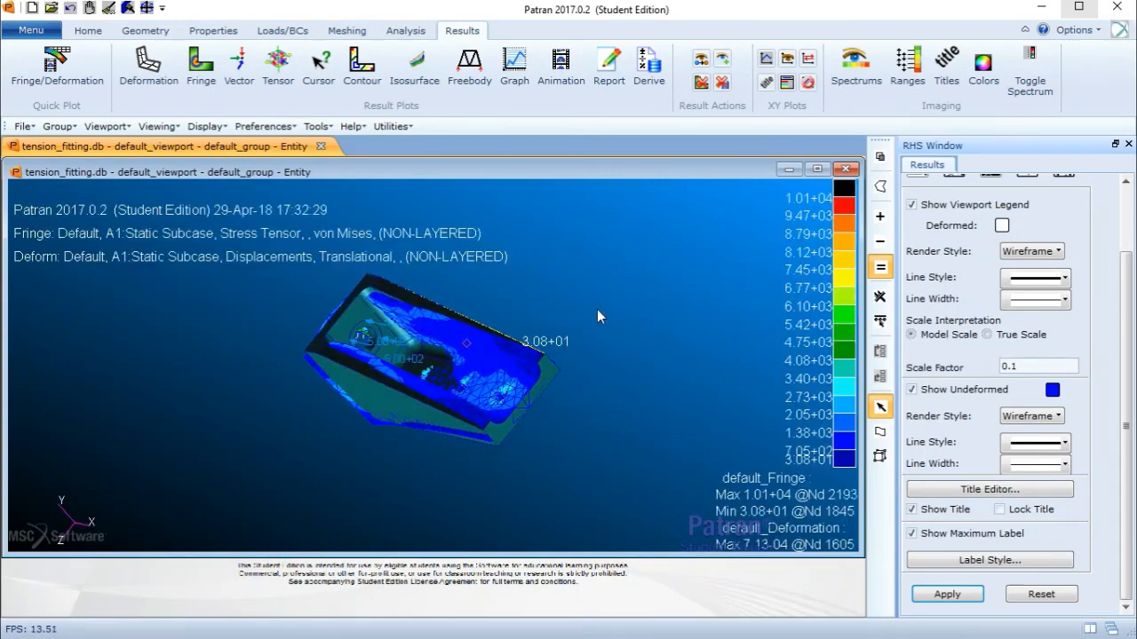
- Erase the geometry from the display using Plot/Erase so only the finite element results remain
click(31, 30)
mouse_move(74, 107)
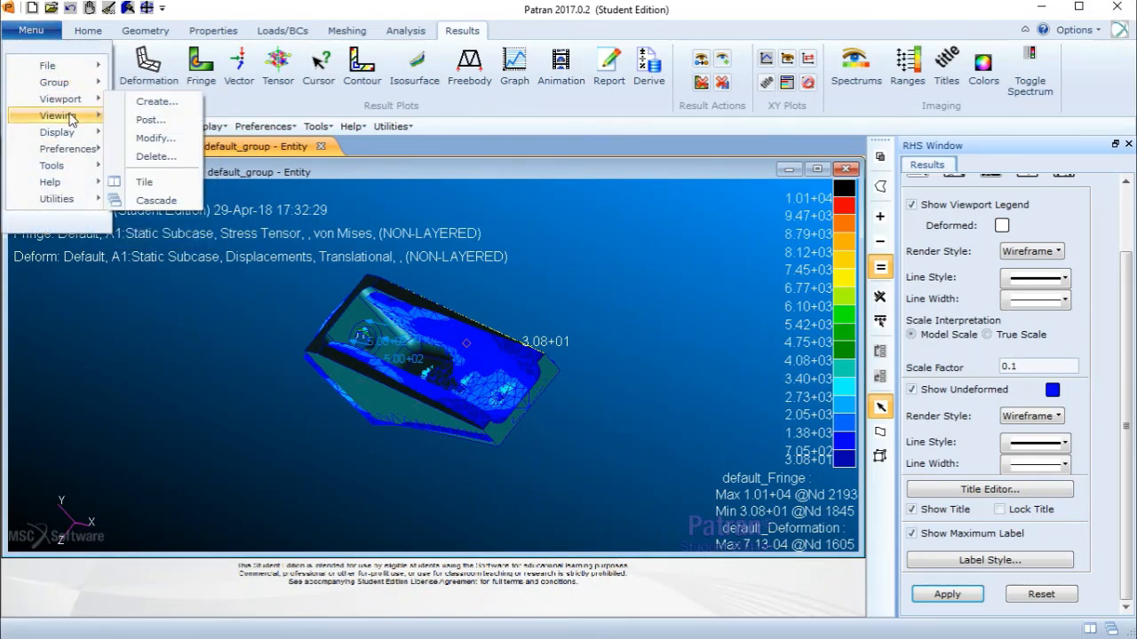
mouse_move(68, 137)
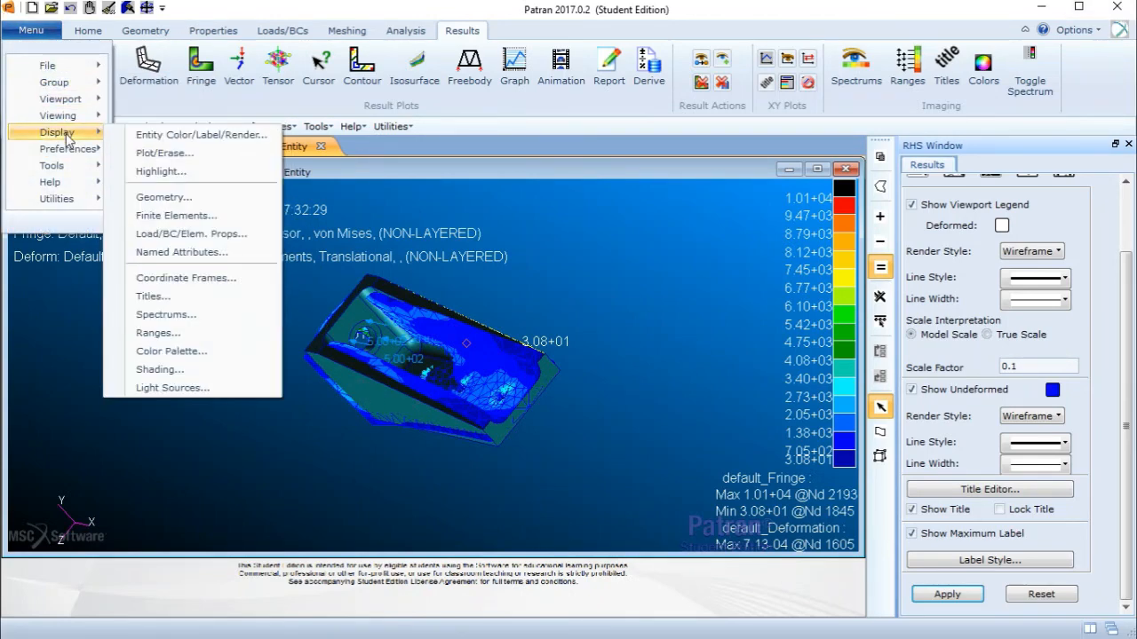
click(151, 153)
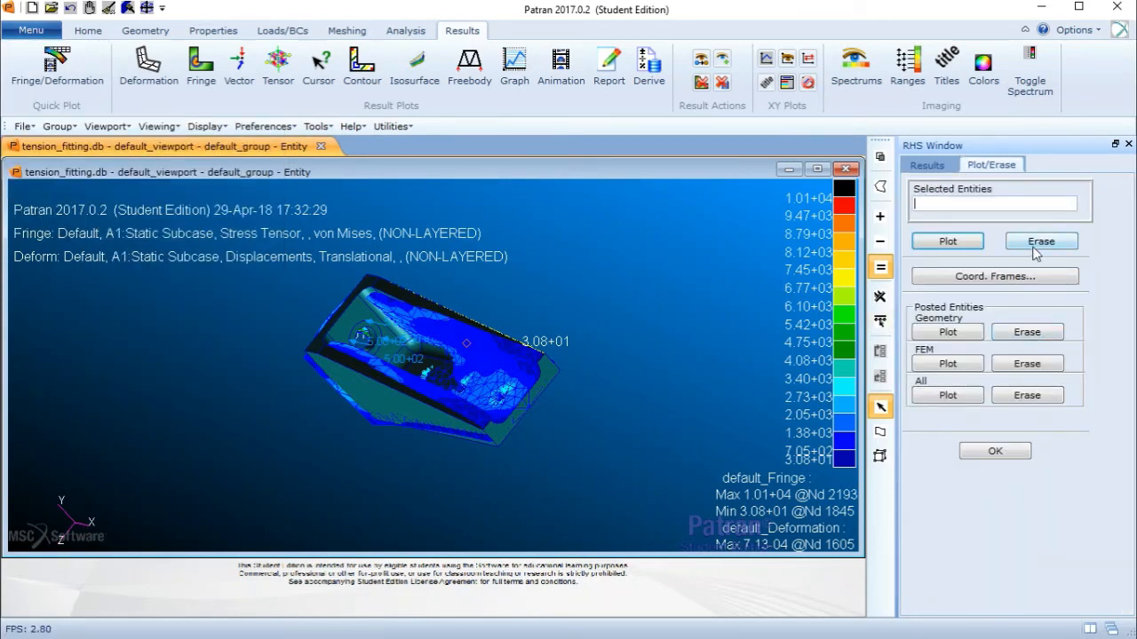
click(1044, 341)
mouse_move(539, 334)
middle_down()
mouse_move(535, 344)
mouse_move(545, 340)
mouse_move(535, 333)
middle_up()
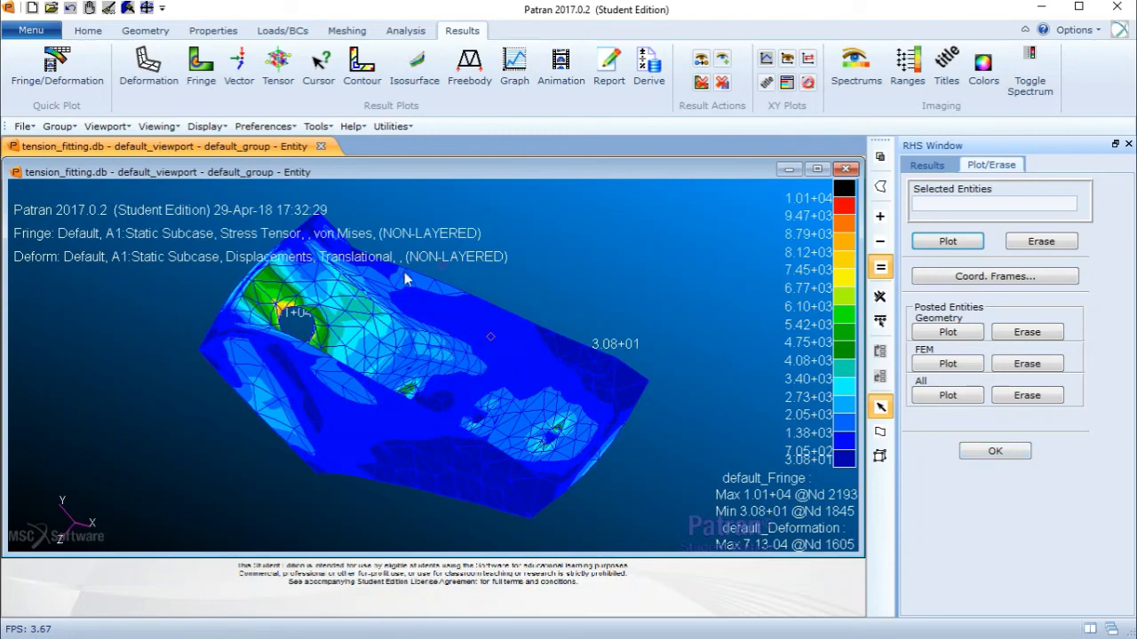
mouse_move(389, 357)
middle_down()
mouse_move(414, 351)
mouse_move(410, 359)
mouse_move(399, 339)
middle_up()
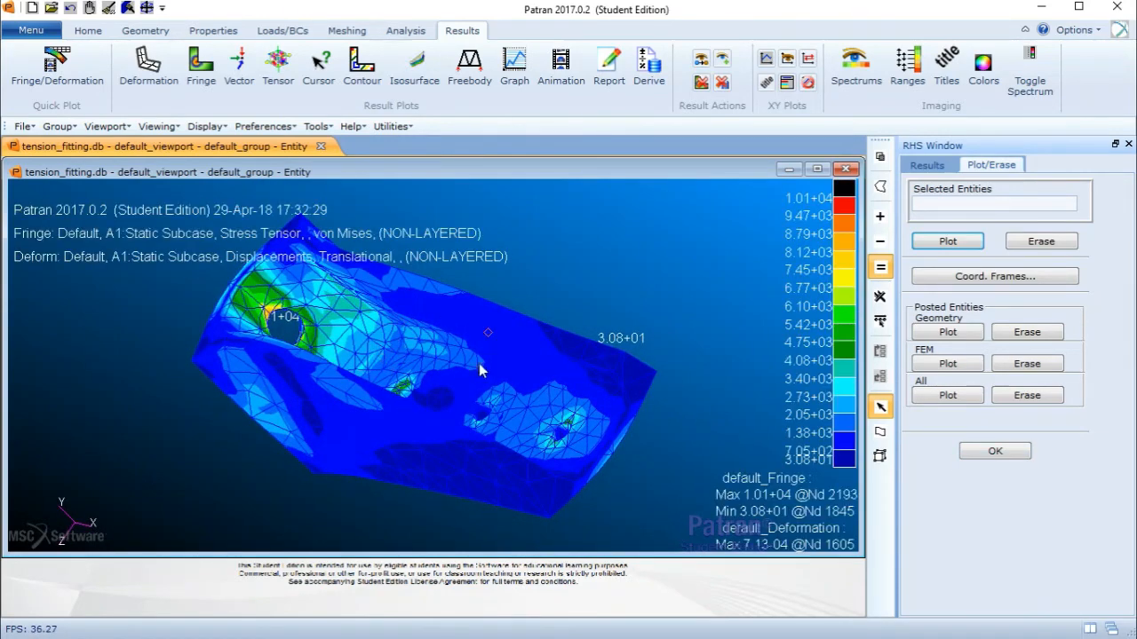
middle_drag(479, 365, 421, 330)
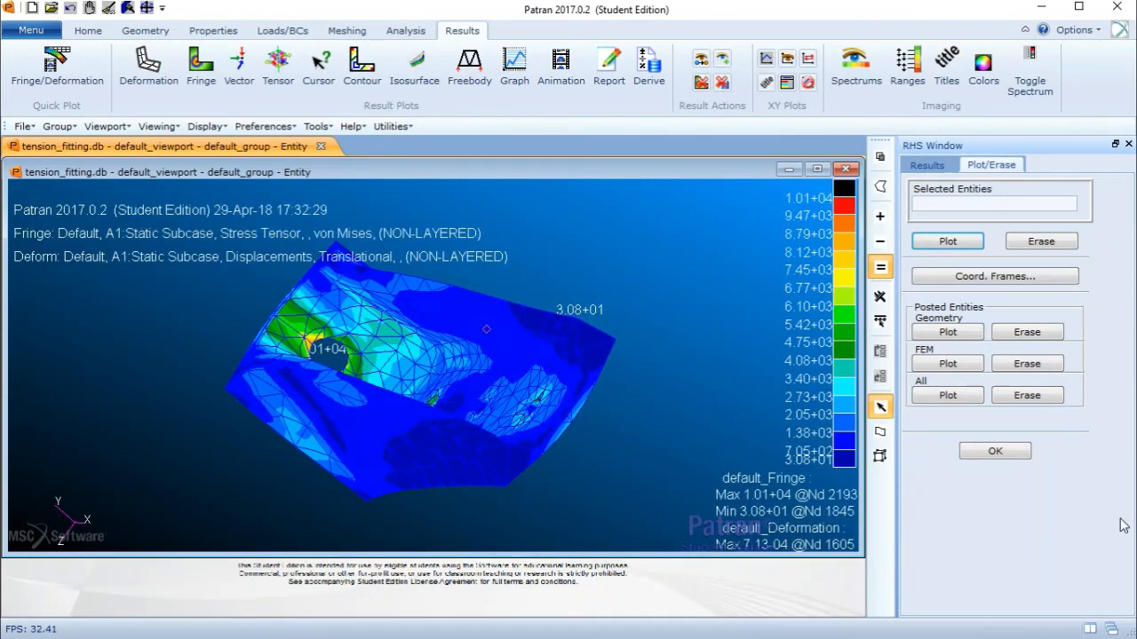
click(995, 451)
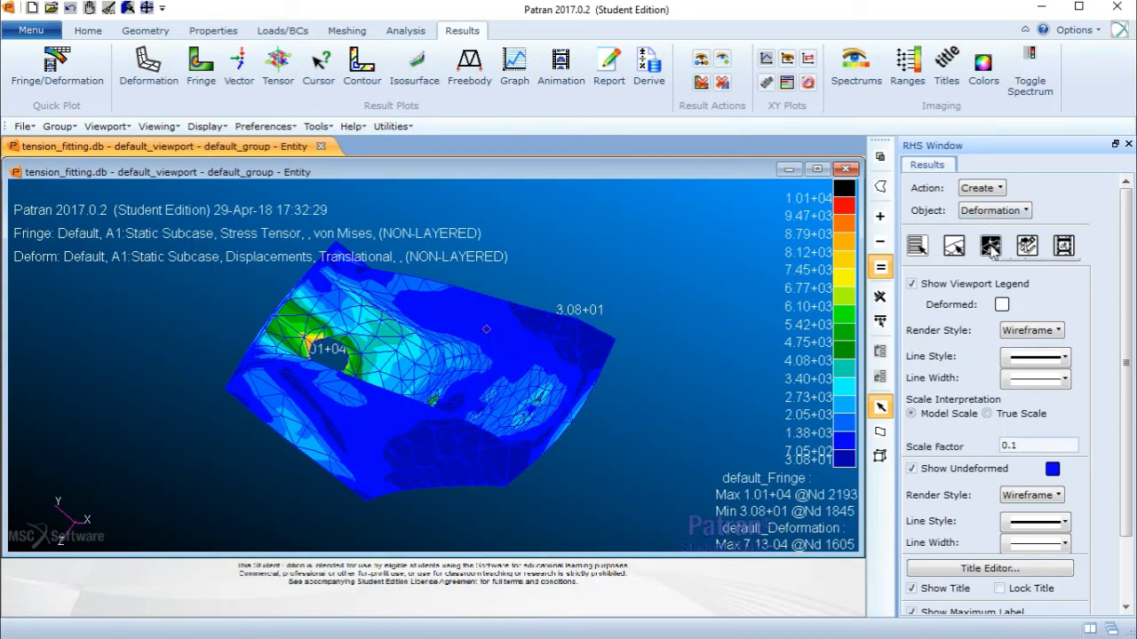
- Turn off the undeformed shape in the deformation plot display attributes
scroll(992, 253, down, 3)
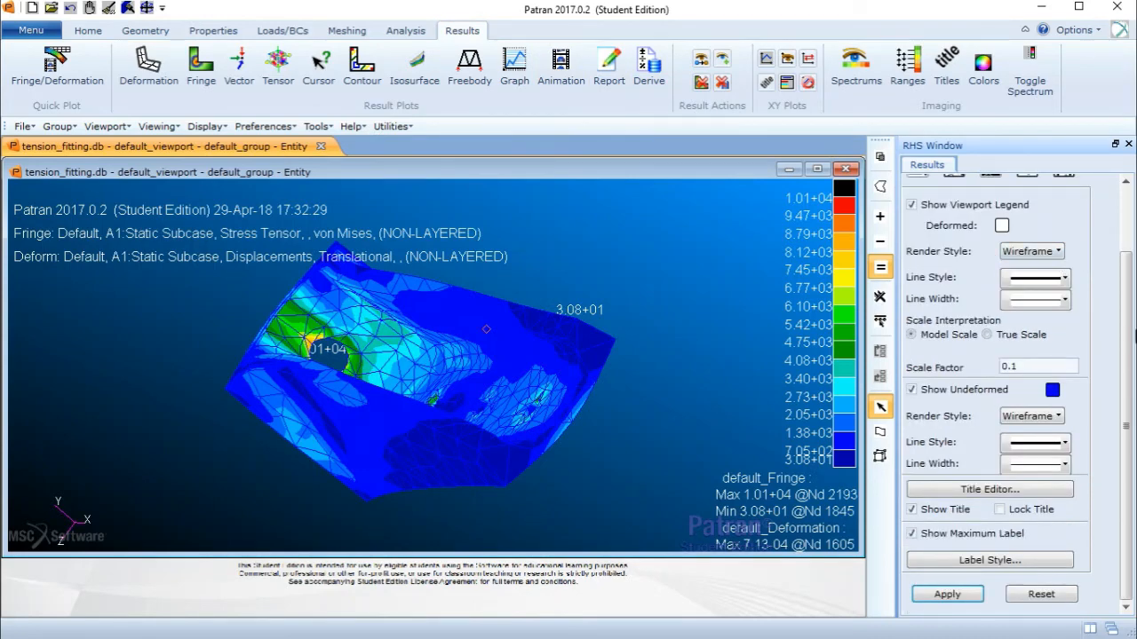
scroll(1134, 270, up, 3)
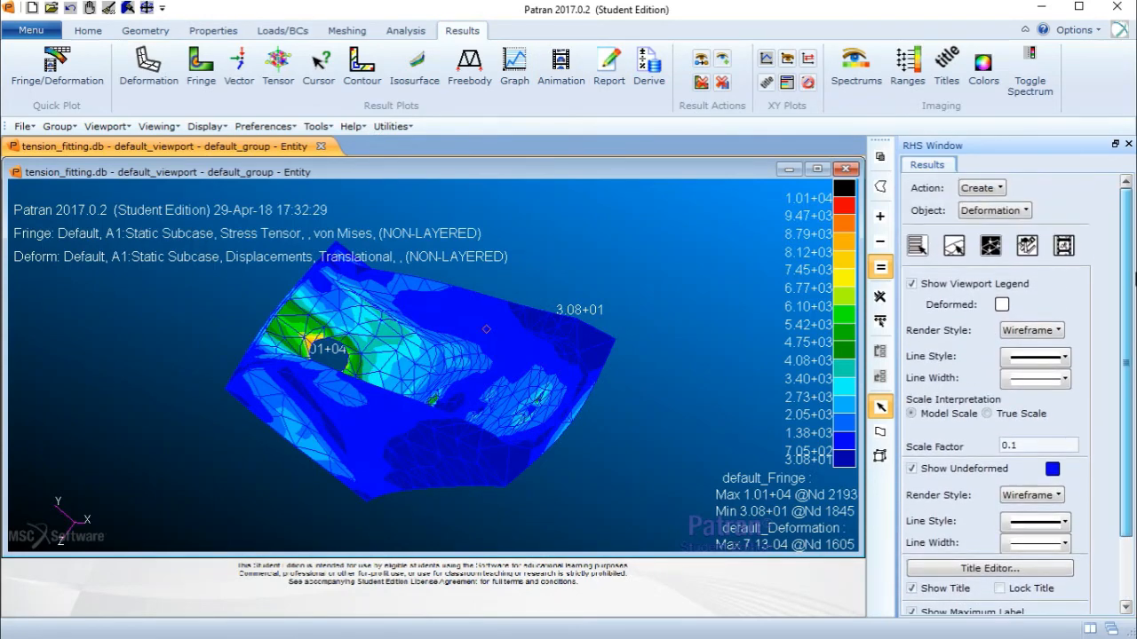
drag(1134, 277, 1134, 285)
mouse_move(582, 352)
middle_down()
mouse_move(581, 366)
mouse_move(576, 358)
middle_up()
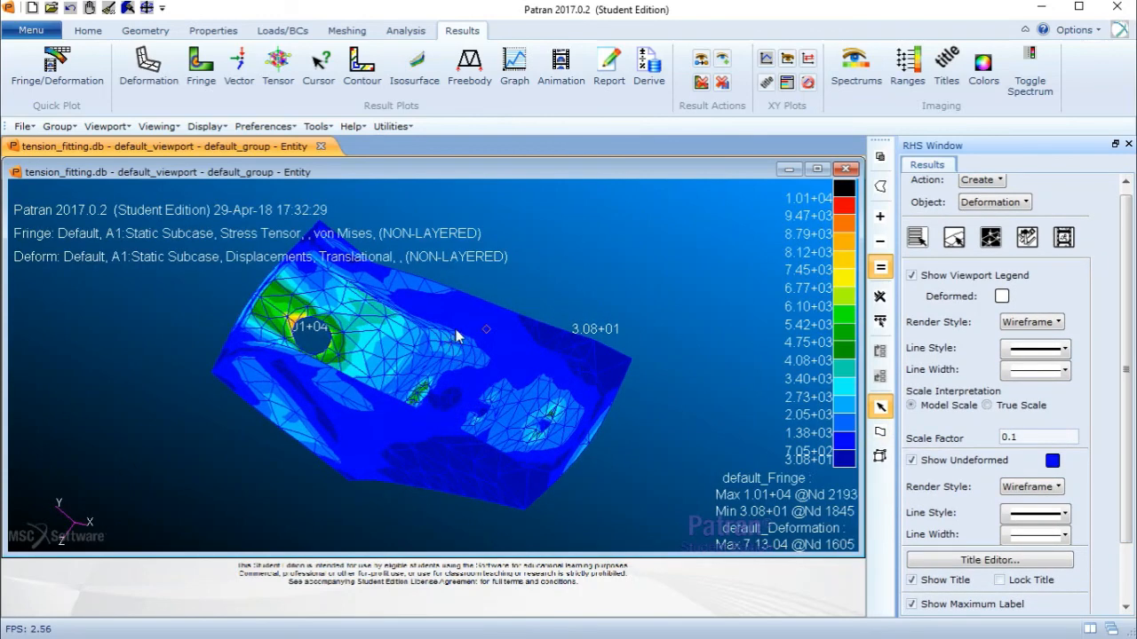
click(912, 463)
scroll(1130, 462, down, 1)
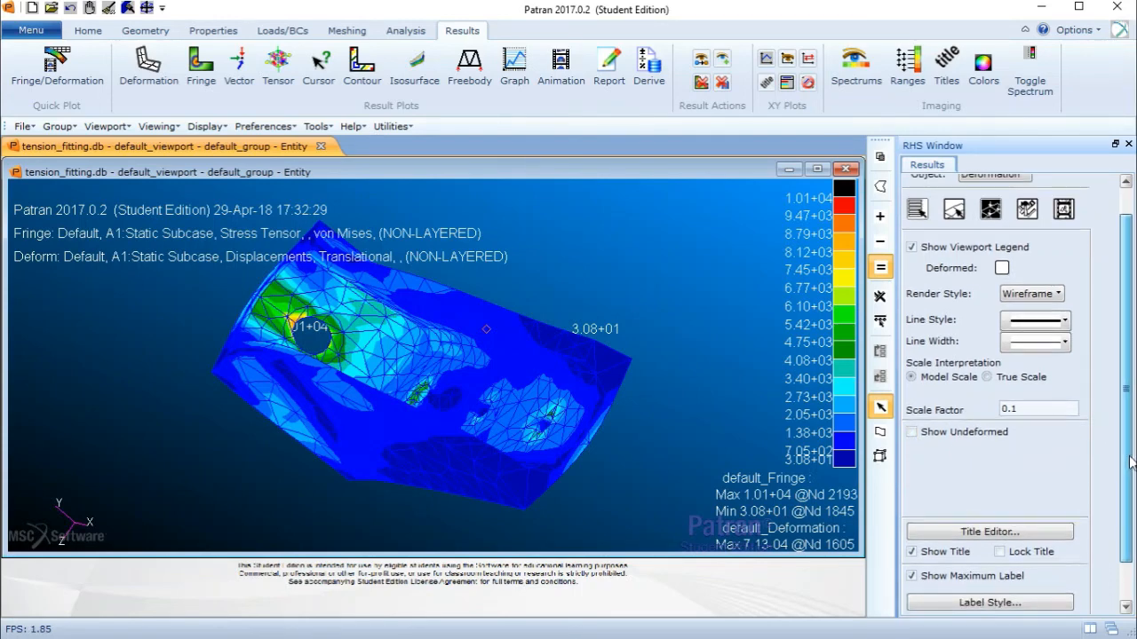
scroll(1131, 462, down, 2)
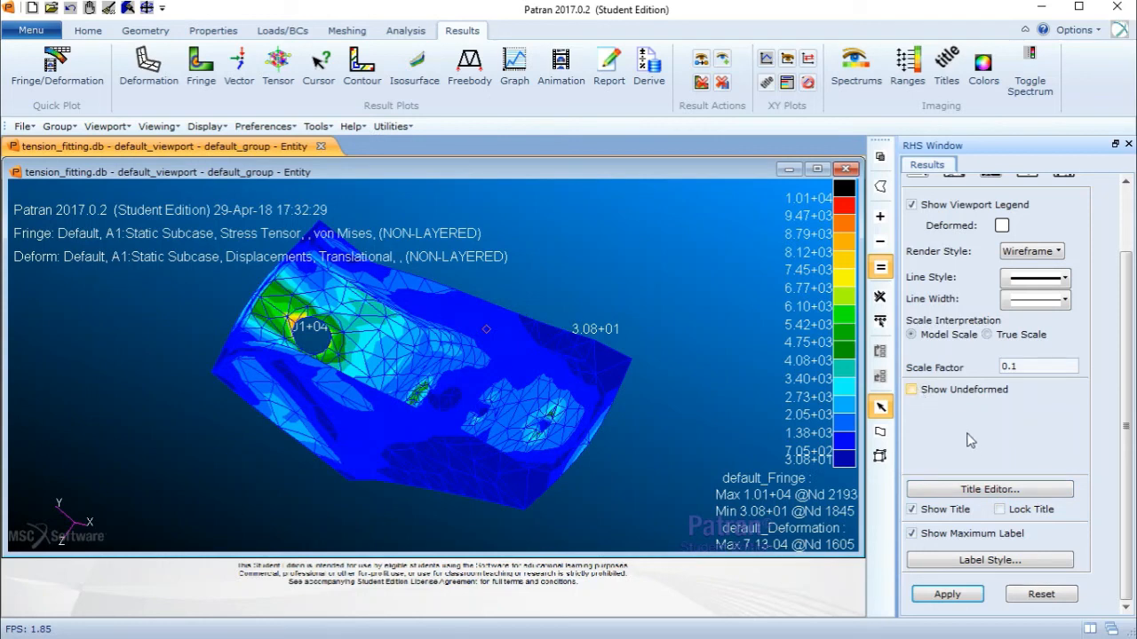
click(912, 389)
click(1017, 417)
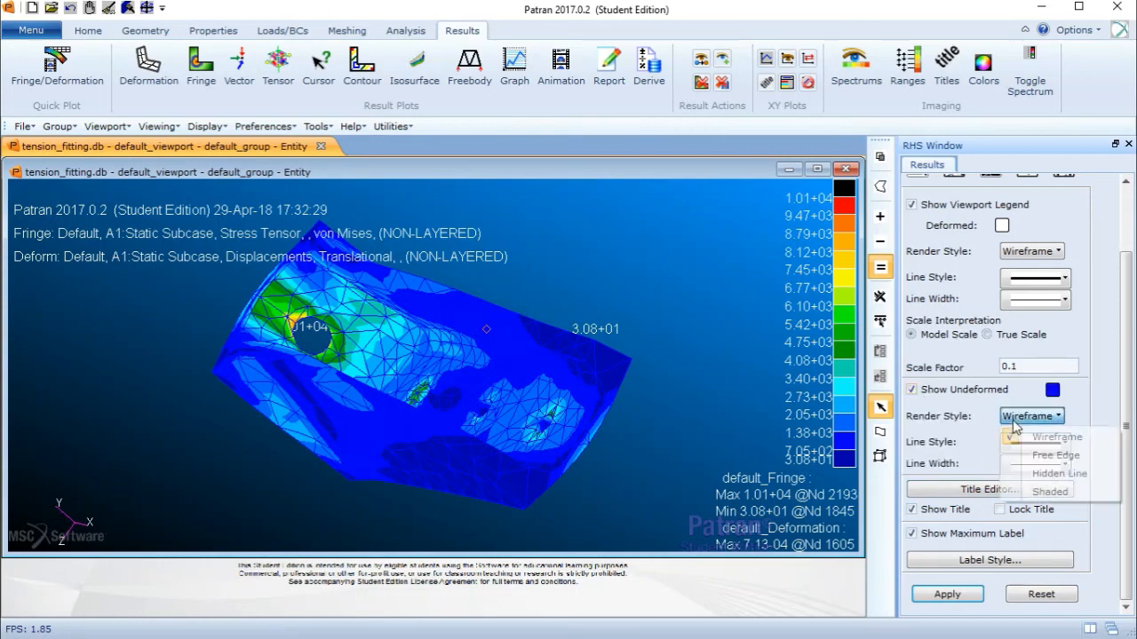
click(1051, 491)
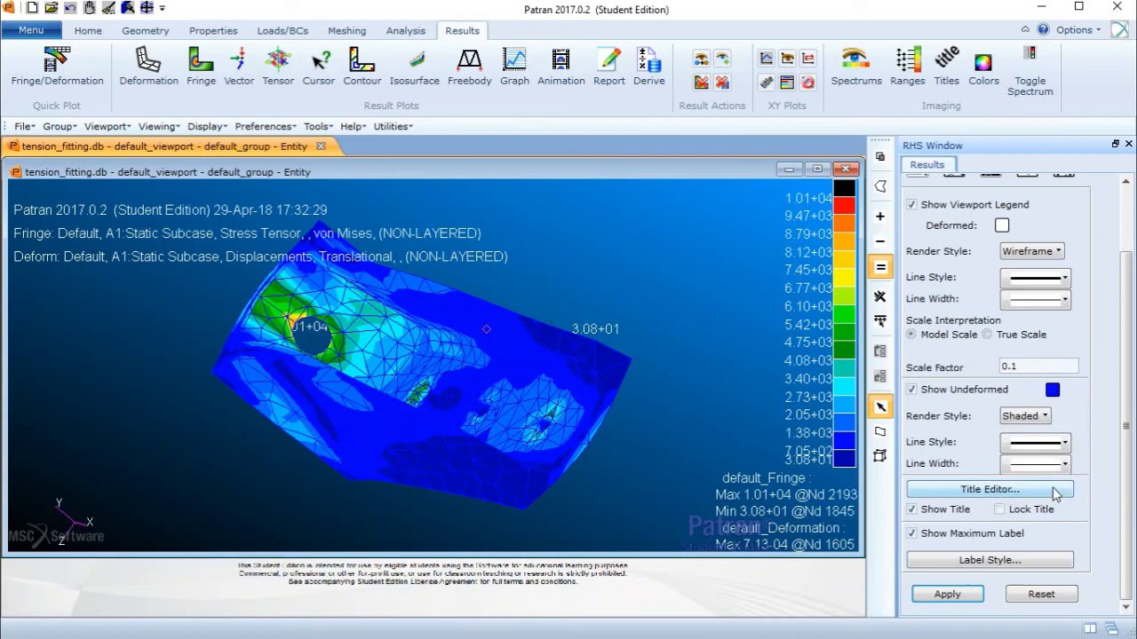
click(912, 389)
- Set the deformed shape's render style to Shaded and apply the deformation plot
scroll(1130, 344, up, 2)
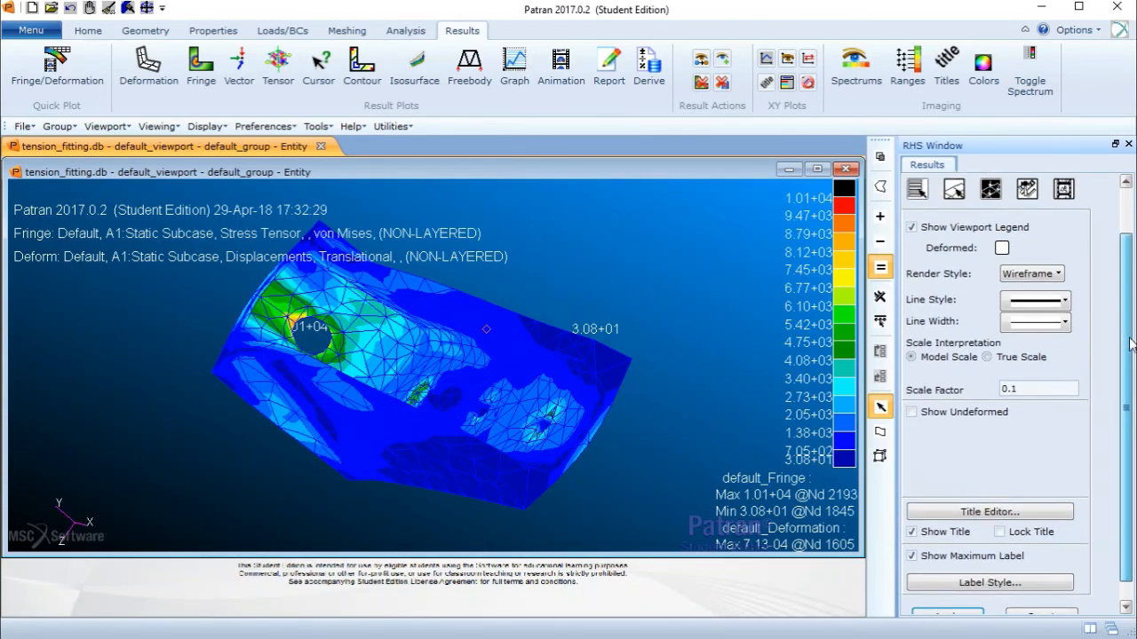
scroll(1131, 345, up, 1)
click(1030, 289)
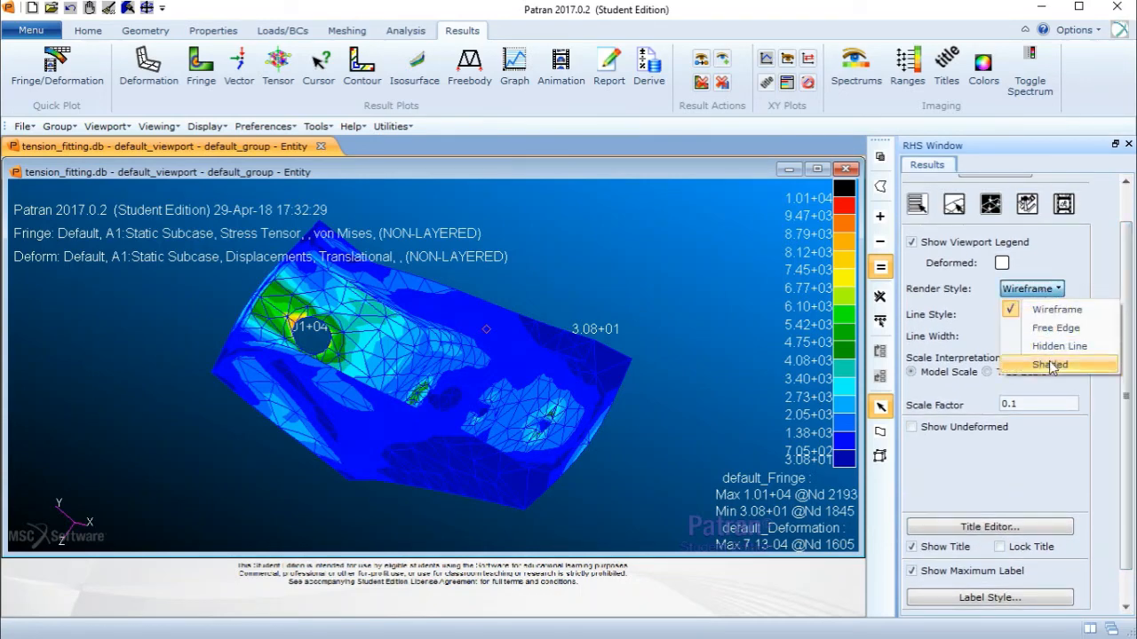
click(1051, 365)
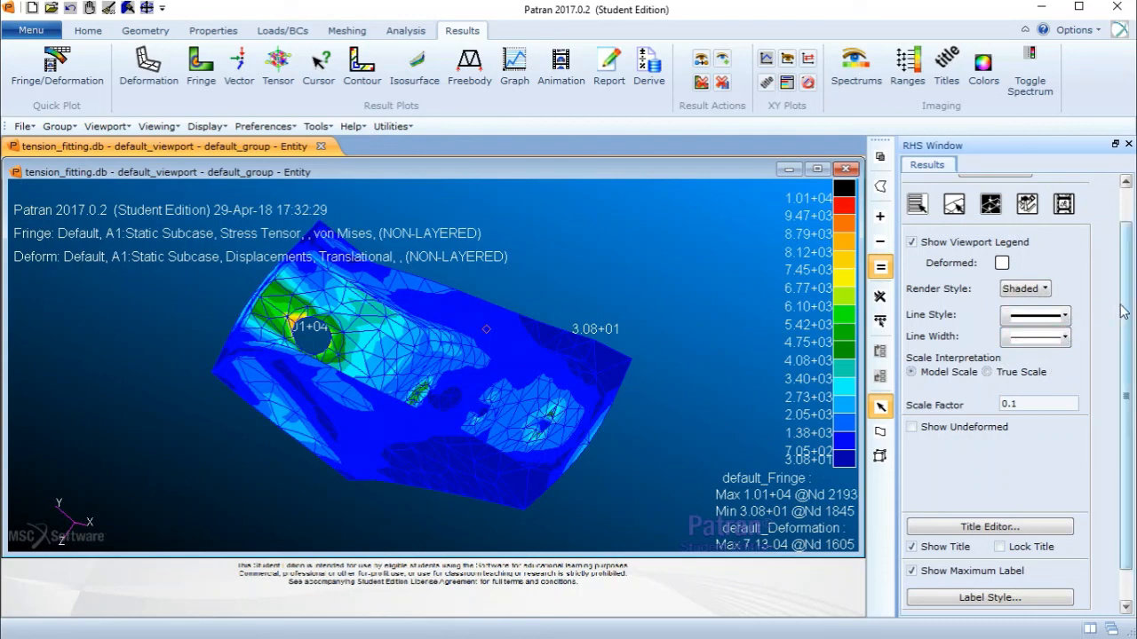
drag(1125, 312, 1125, 343)
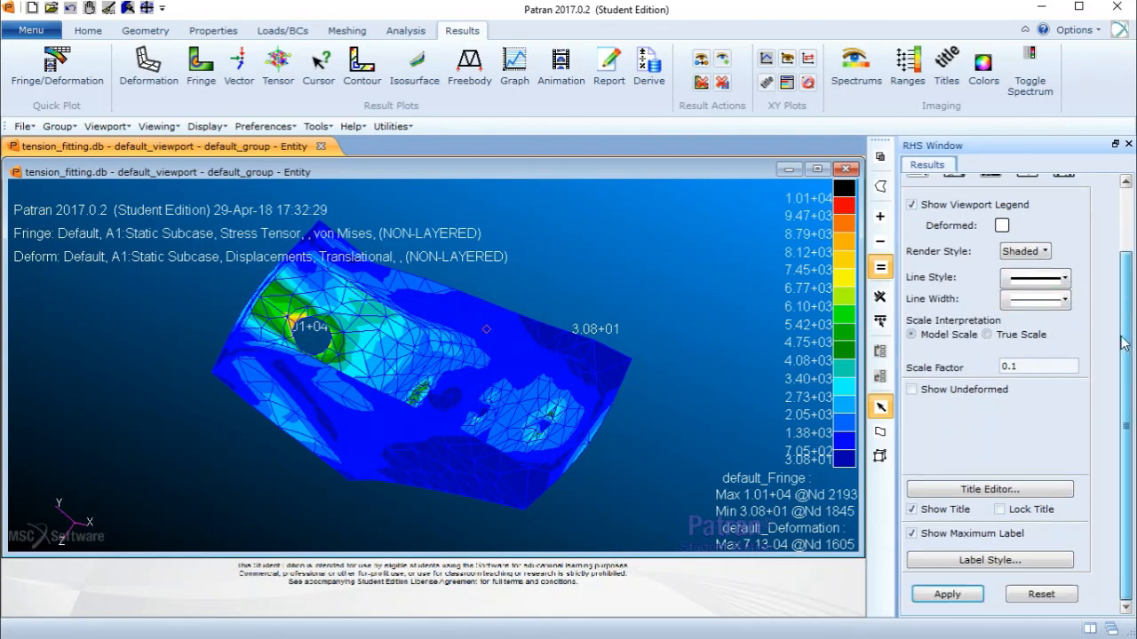
click(947, 594)
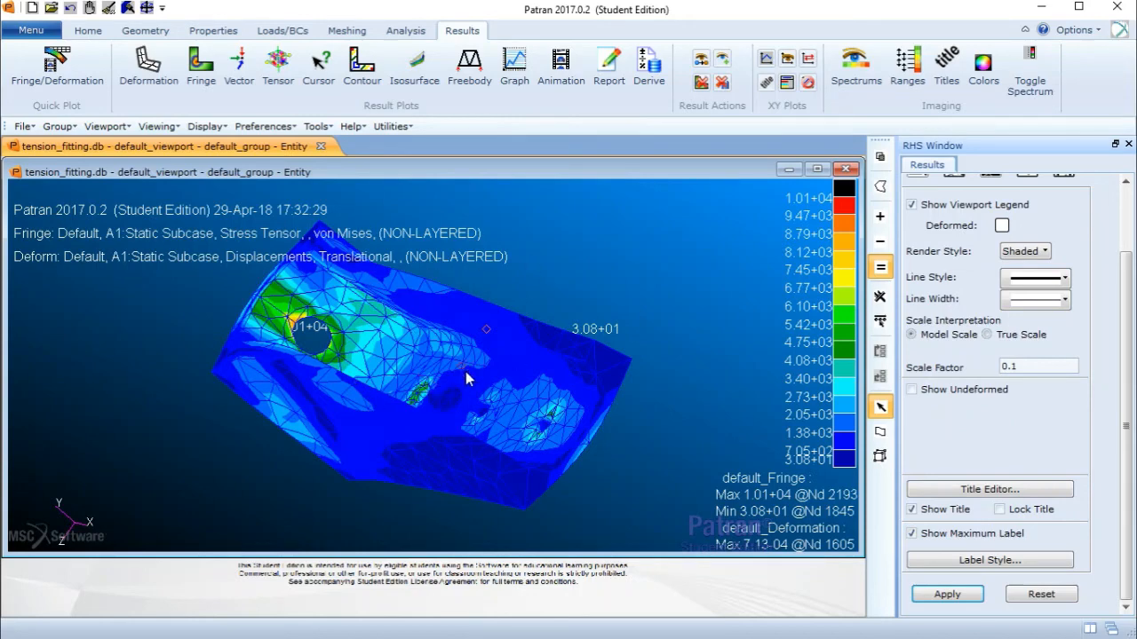
- Create a fringe plot of the Stress Tensor von Mises result for the Default static subcase
middle_drag(434, 388, 469, 378)
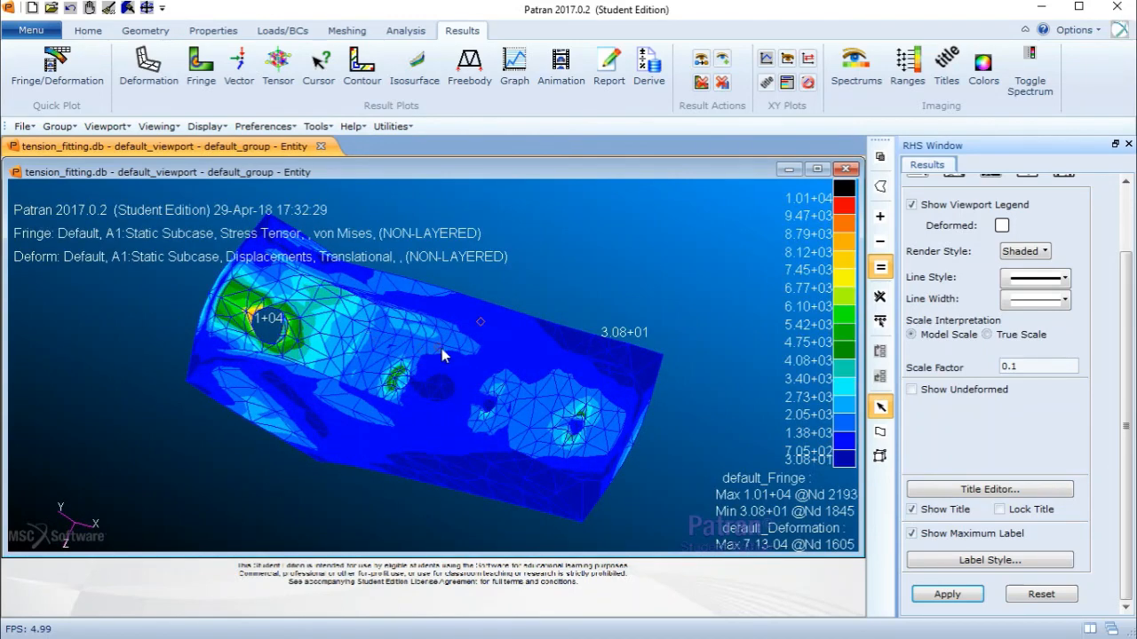
middle_drag(425, 346, 421, 361)
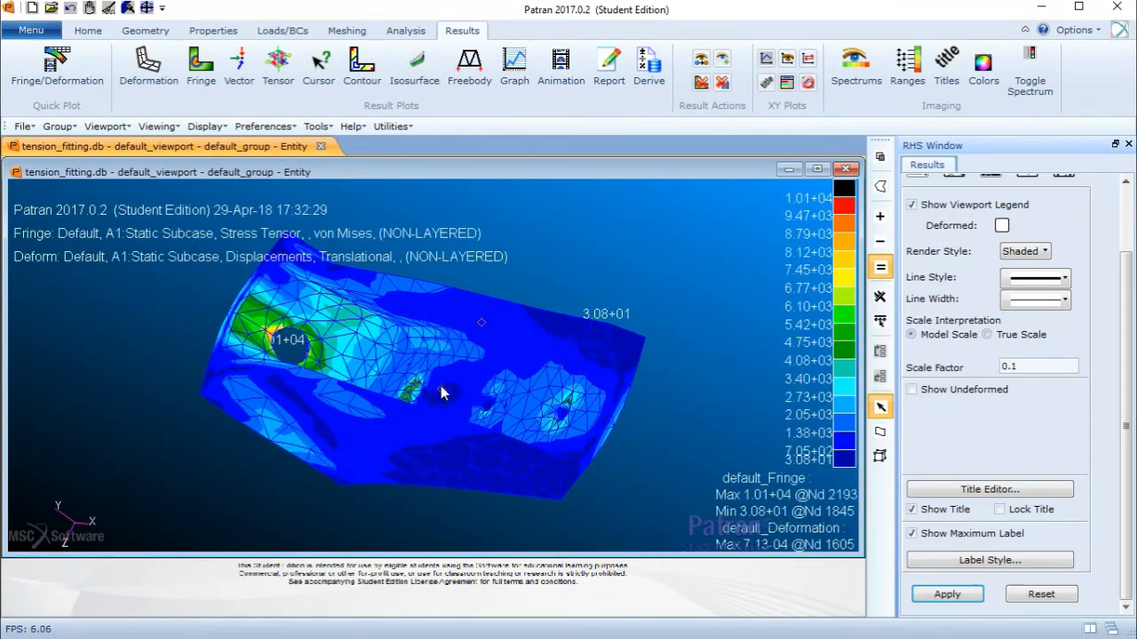
middle_drag(307, 351, 358, 355)
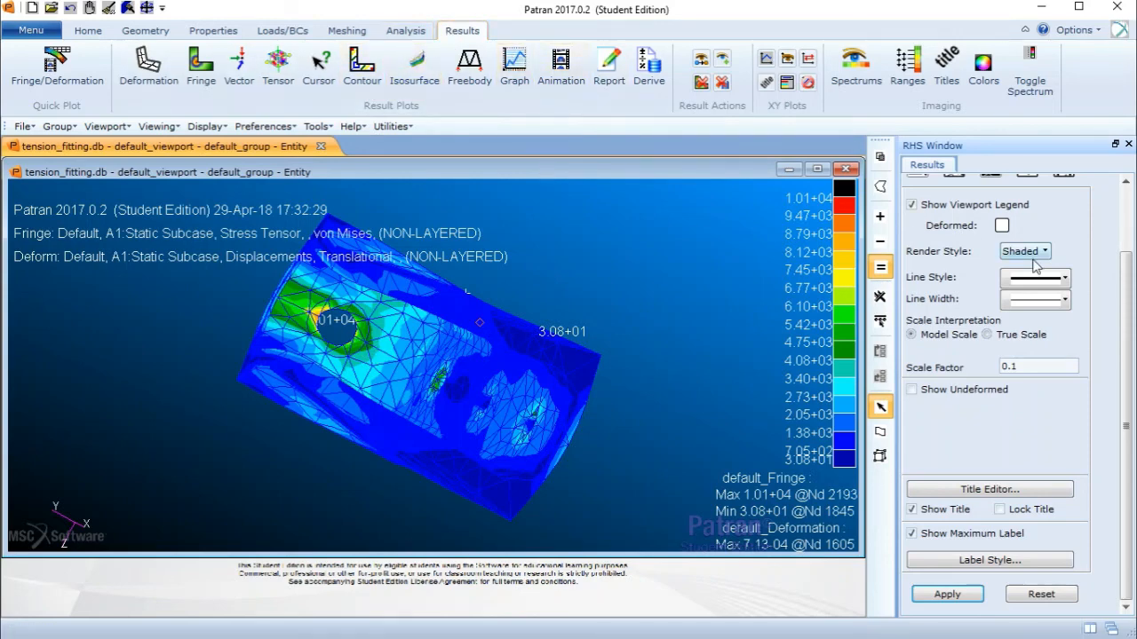
scroll(1119, 284, up, 2)
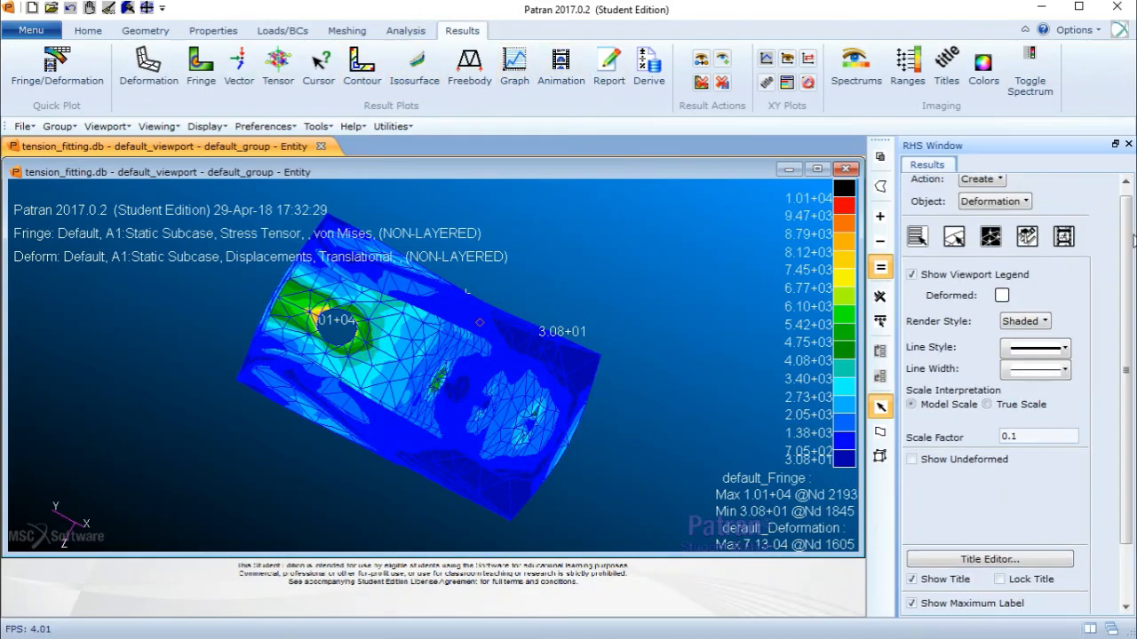
click(1021, 202)
click(1021, 256)
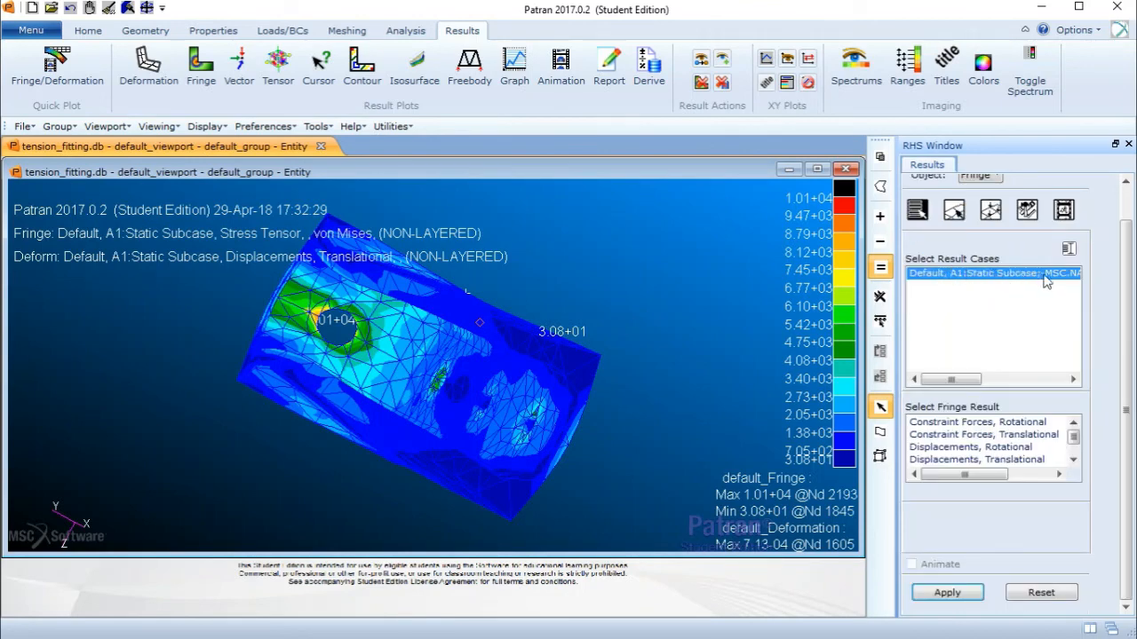
scroll(999, 451, down, 5)
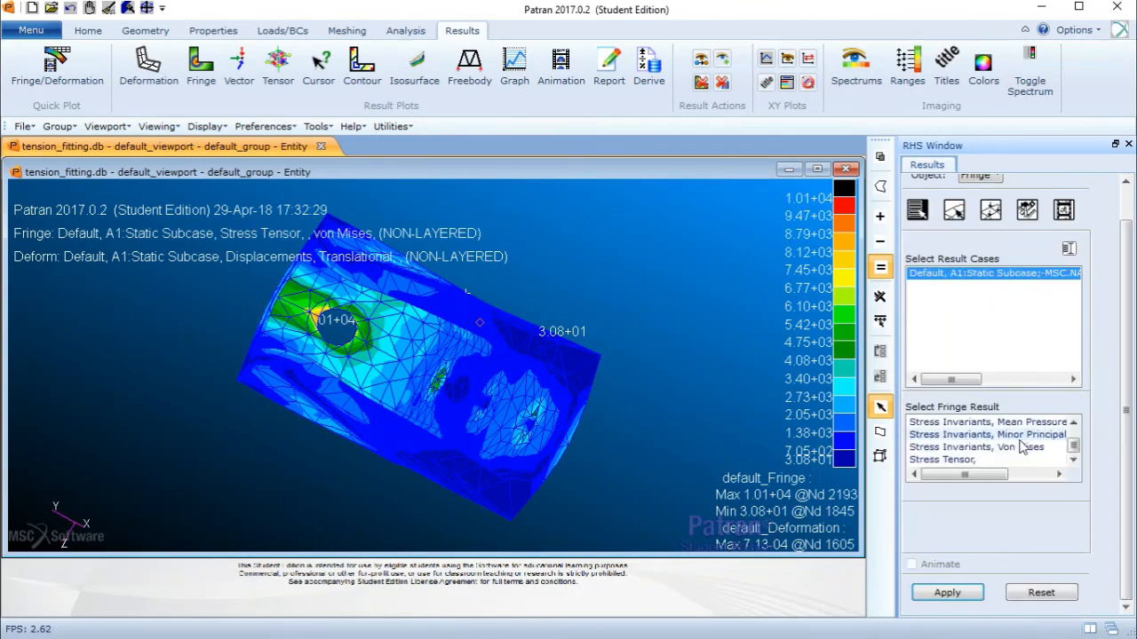
click(947, 460)
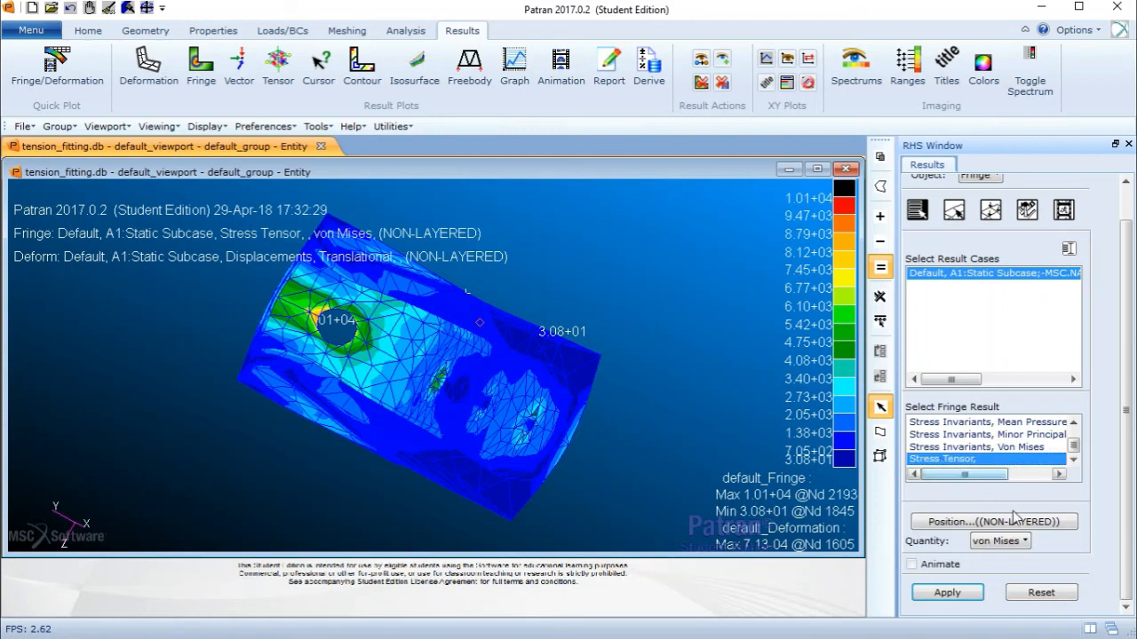
click(945, 595)
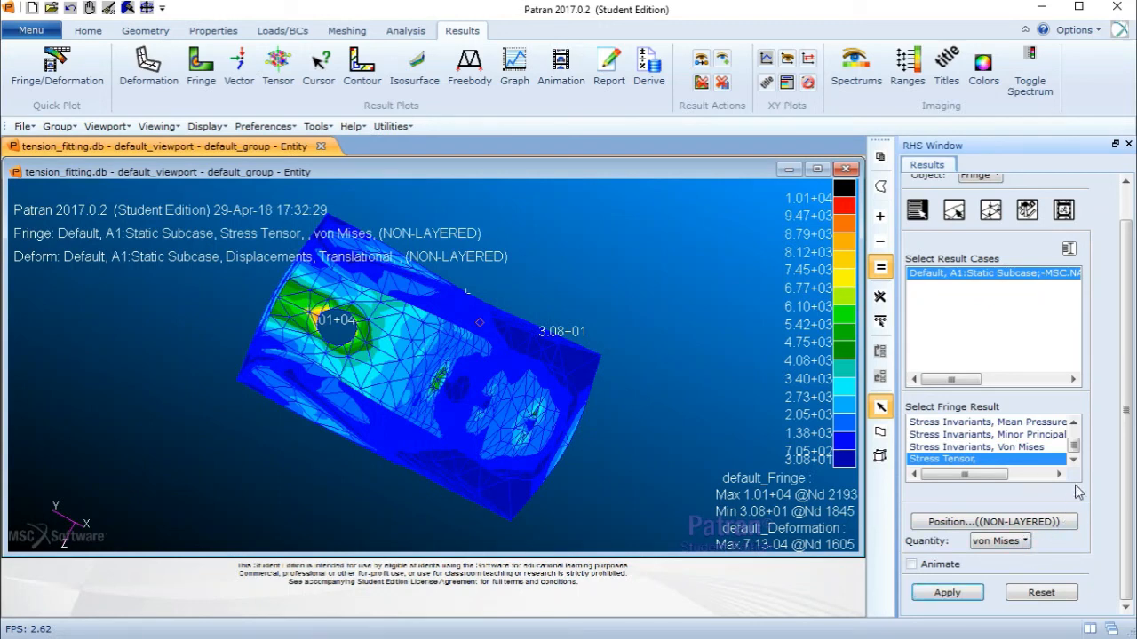
- Set the fringe edges display to Element Edges in the fringe attributes and apply
scroll(1132, 435, up, 1)
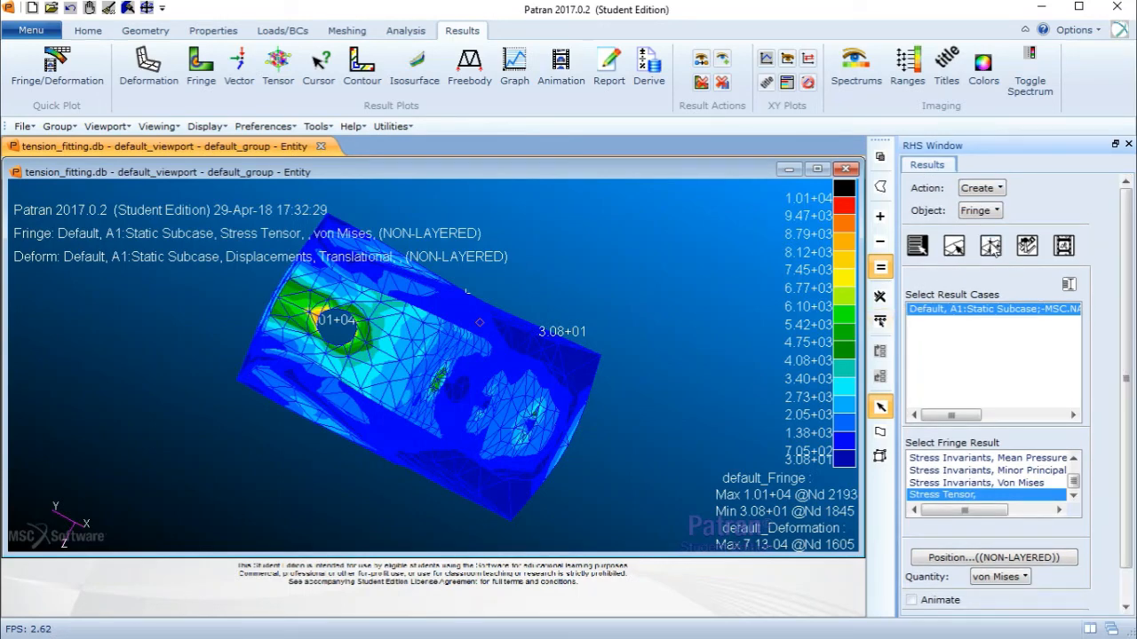
click(991, 246)
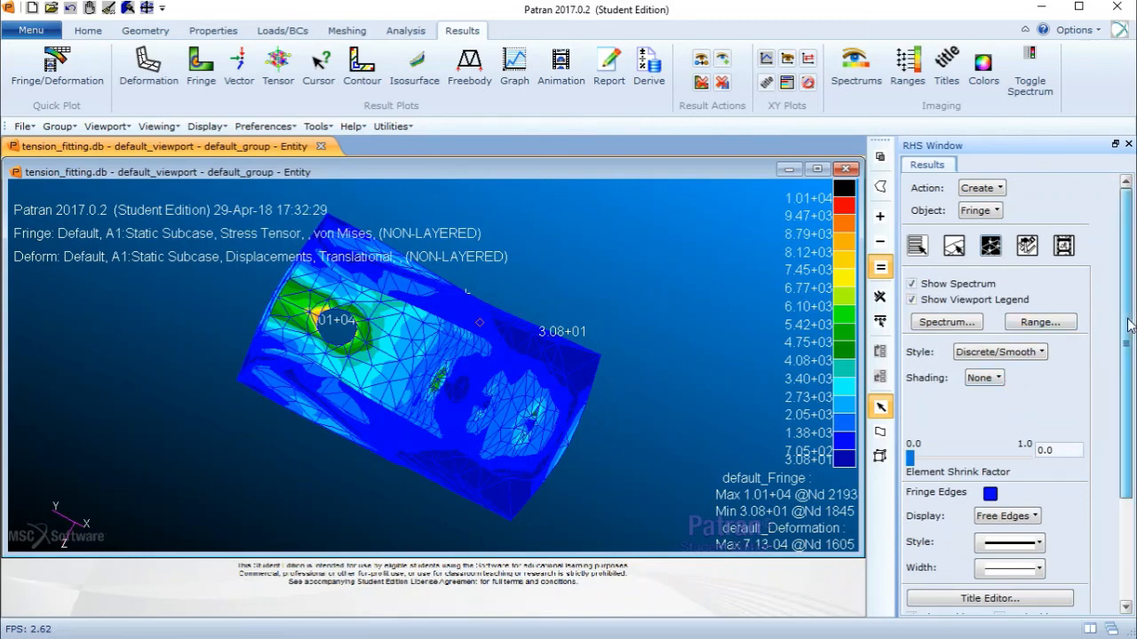
drag(1130, 324, 1033, 416)
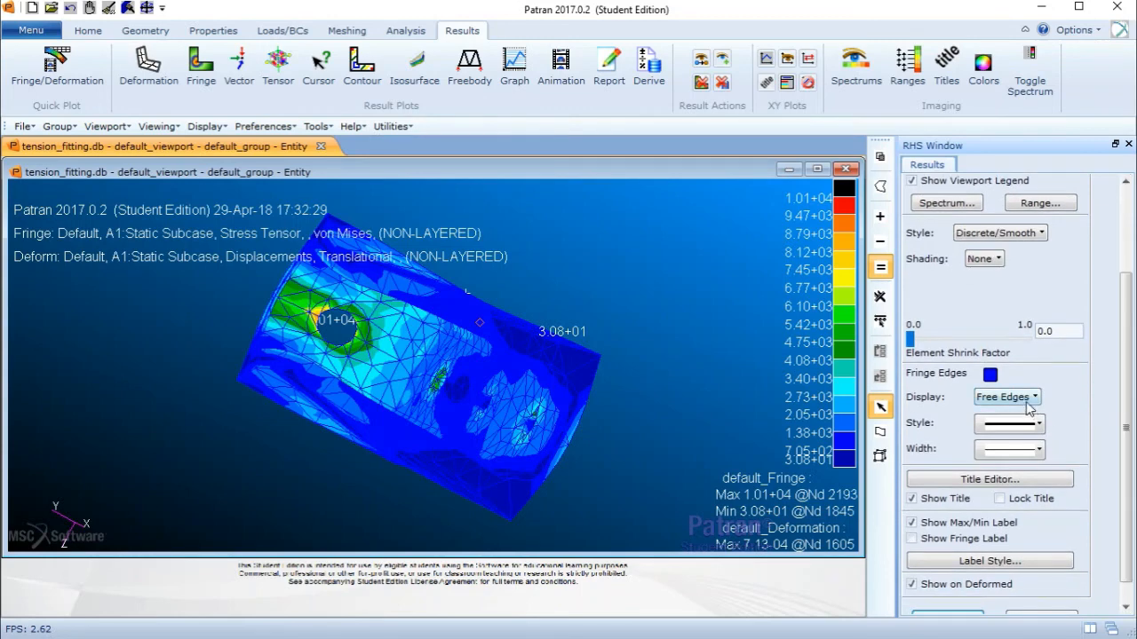
click(1030, 400)
click(1033, 437)
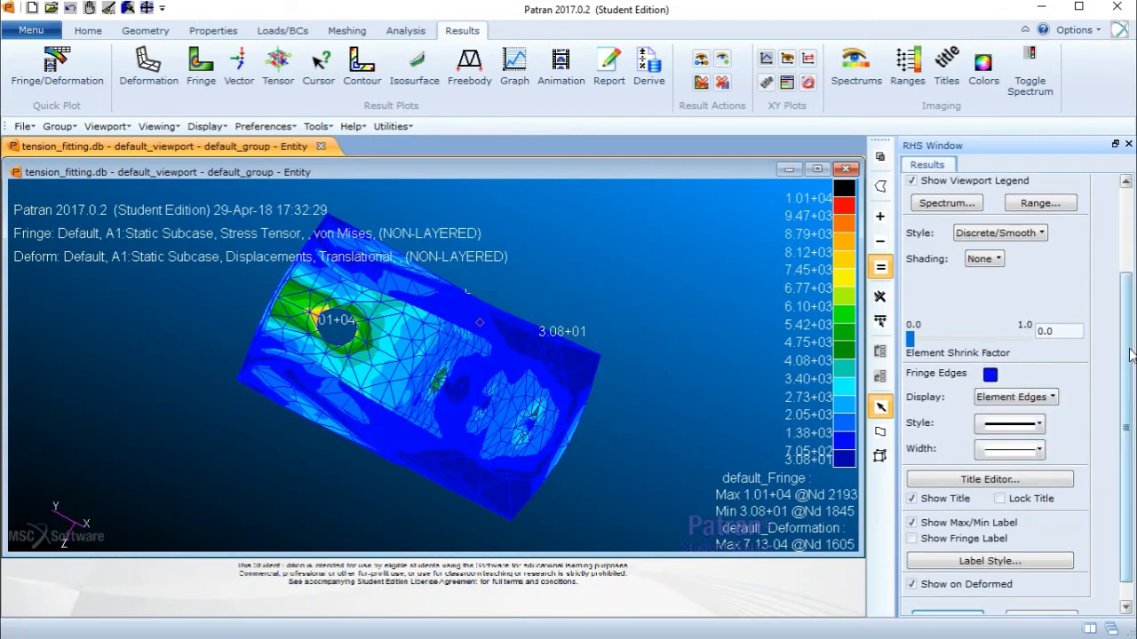
drag(1130, 355, 1126, 367)
click(948, 594)
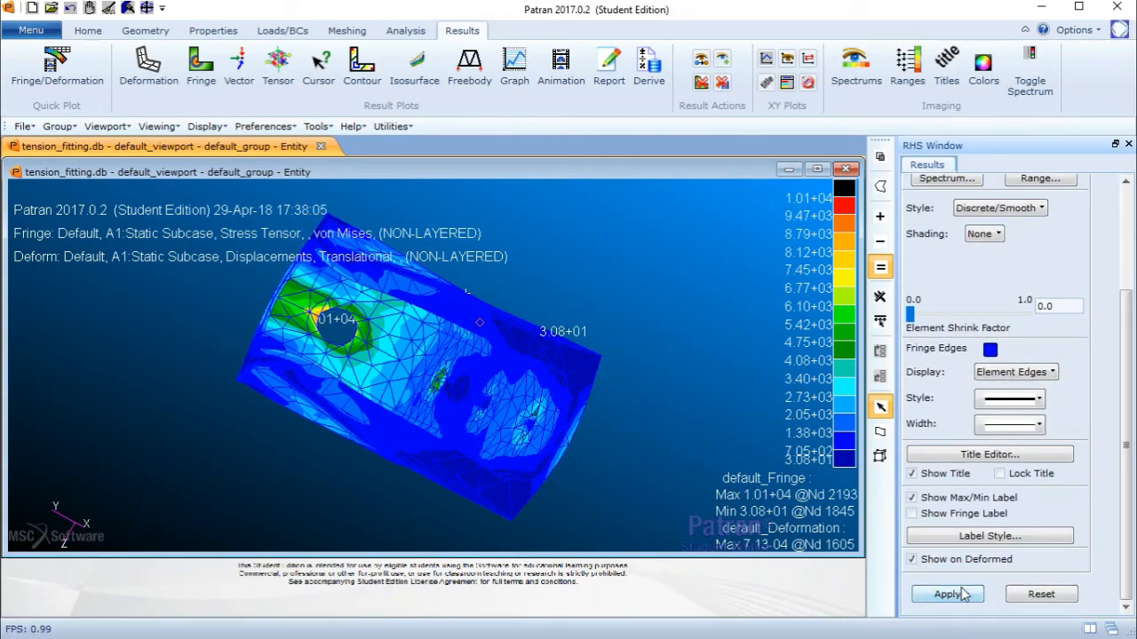
- Reapply the fringe plot and rotate the model to inspect the von Mises stress distribution
drag(1126, 320, 1127, 218)
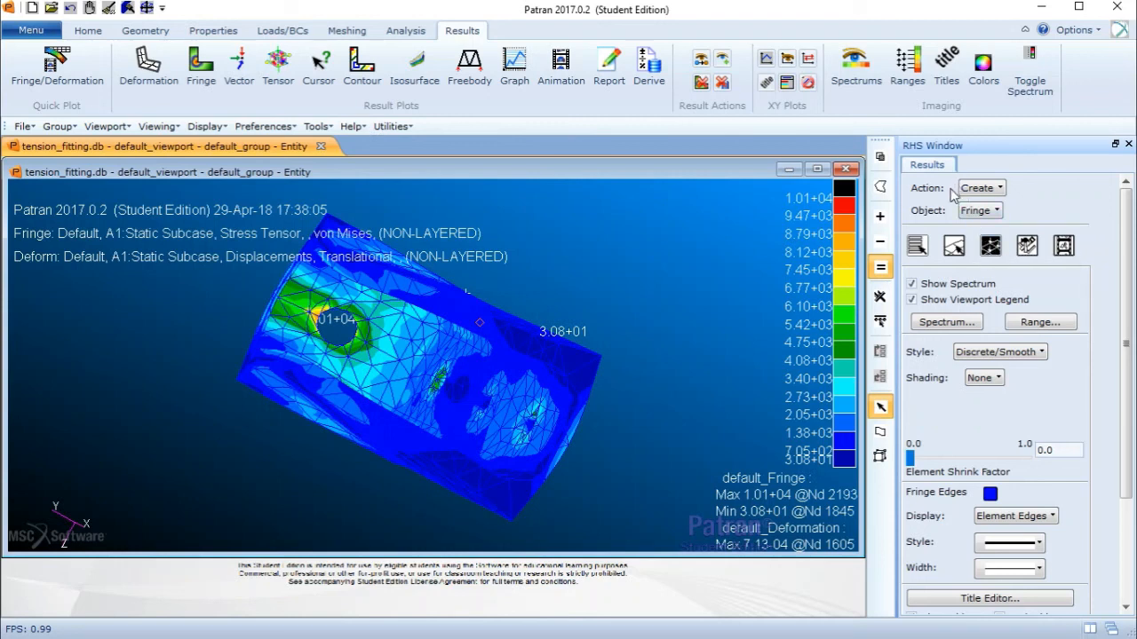
click(980, 211)
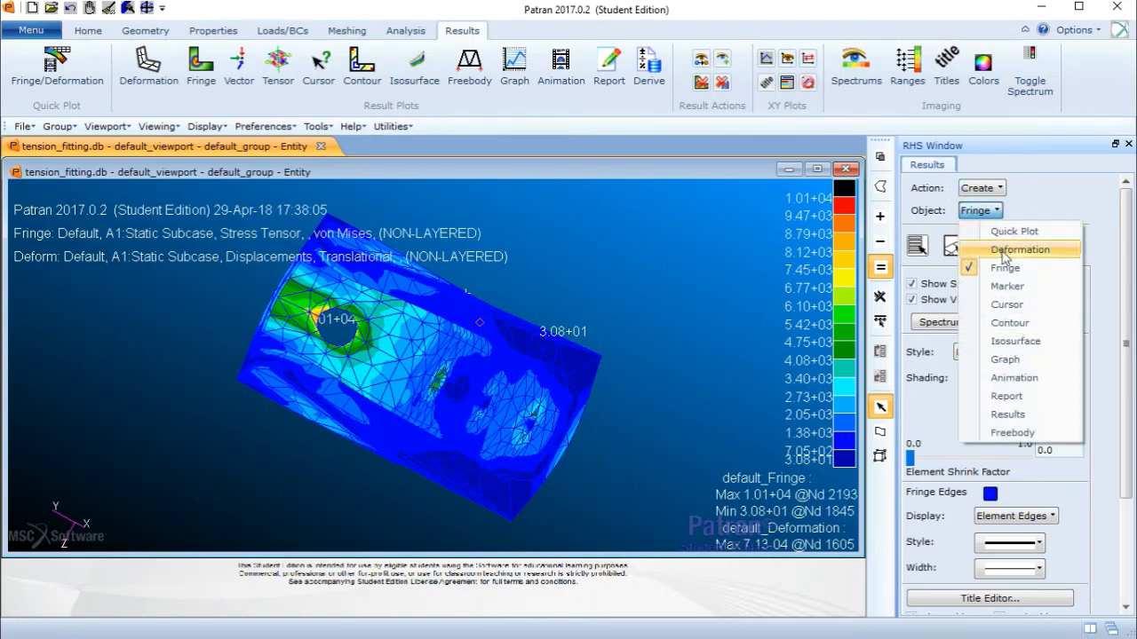
click(1007, 269)
scroll(1116, 524, down, 3)
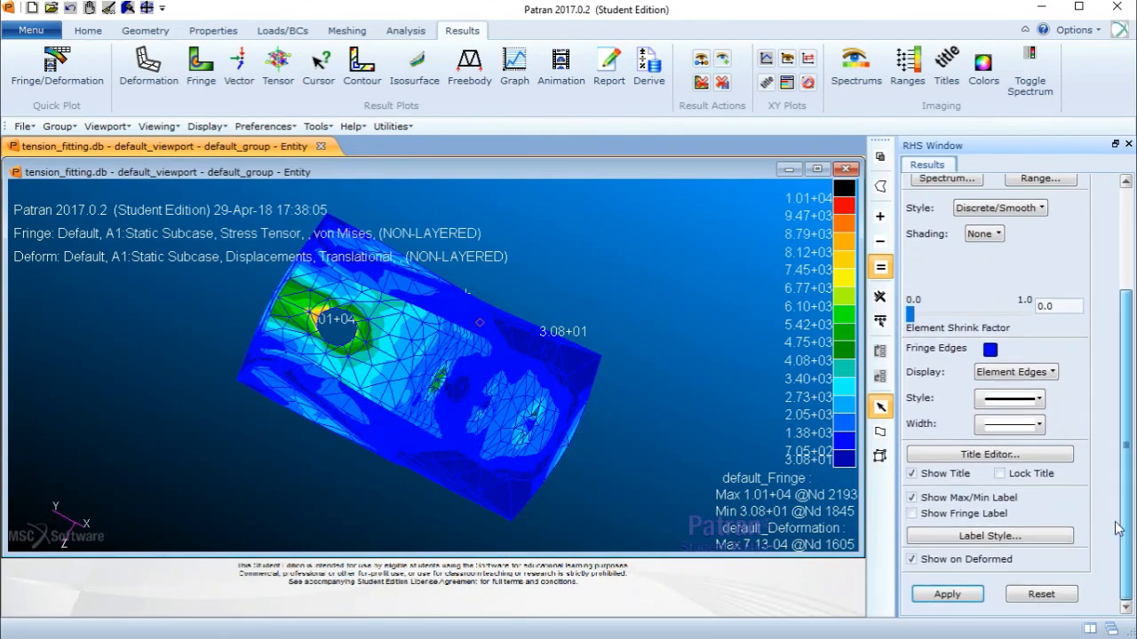
click(947, 594)
middle_drag(628, 325, 419, 235)
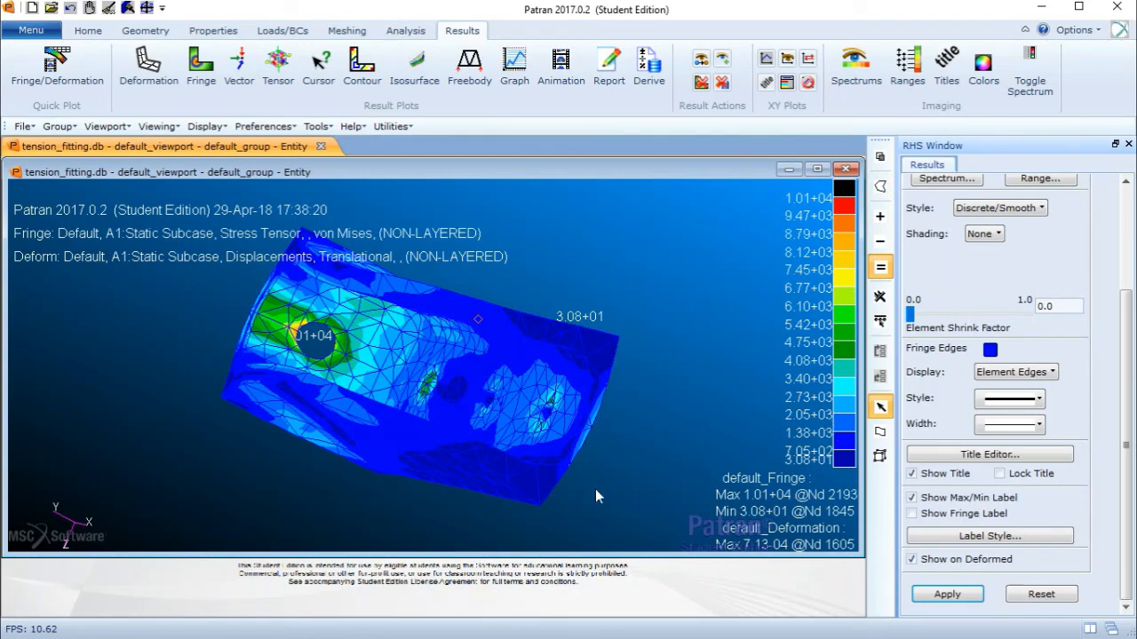
middle_drag(565, 375, 512, 329)
scroll(613, 348, down, 4)
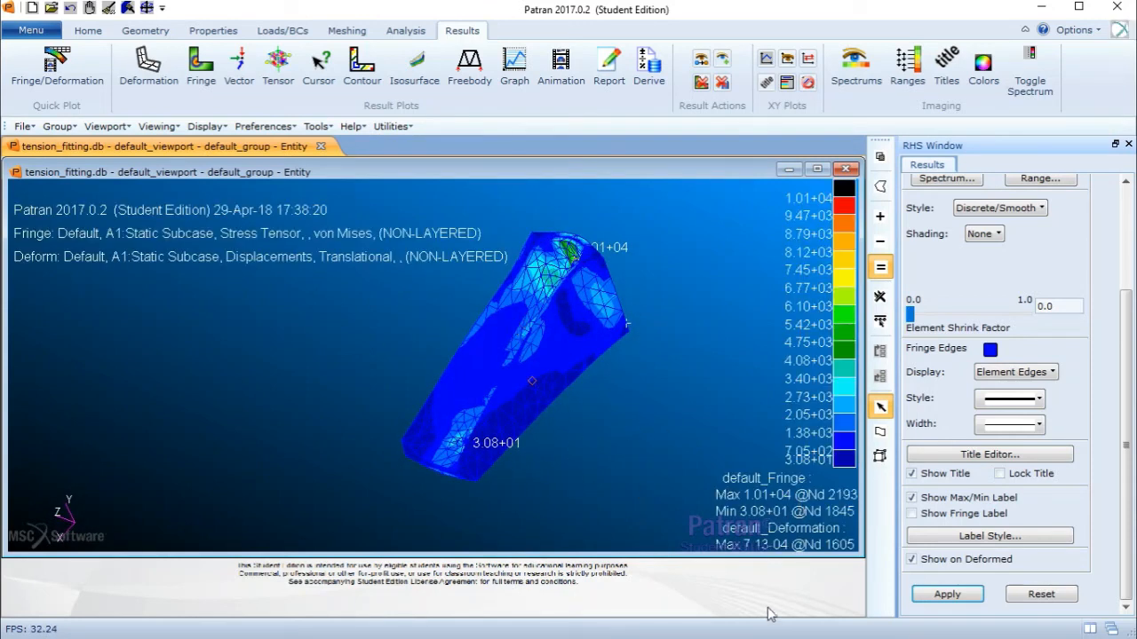